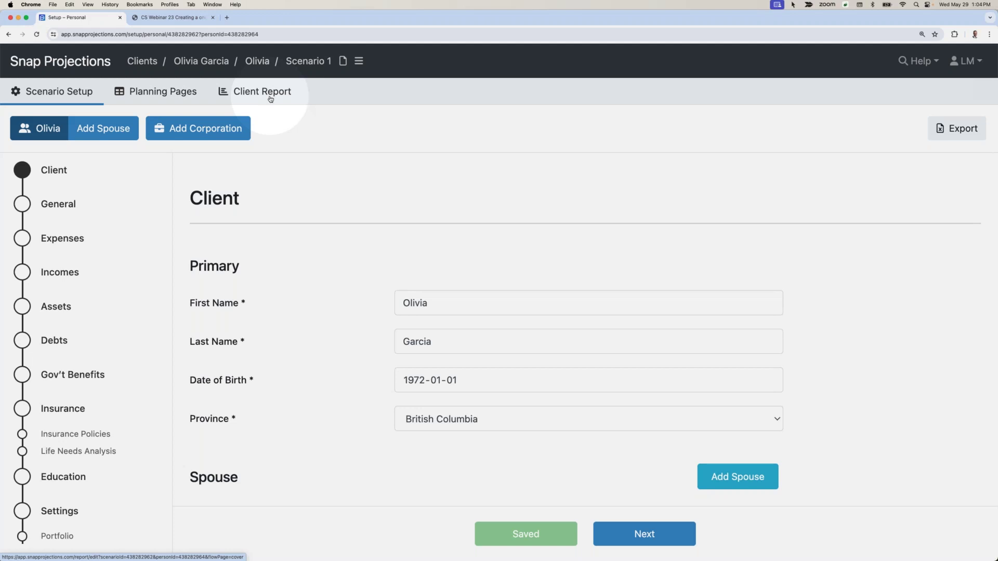
Step: Go to the scenario's General settings and apply the 2024 guidelines to the rate assumptions
{"action": "left_click", "coordinate": [645, 531]}
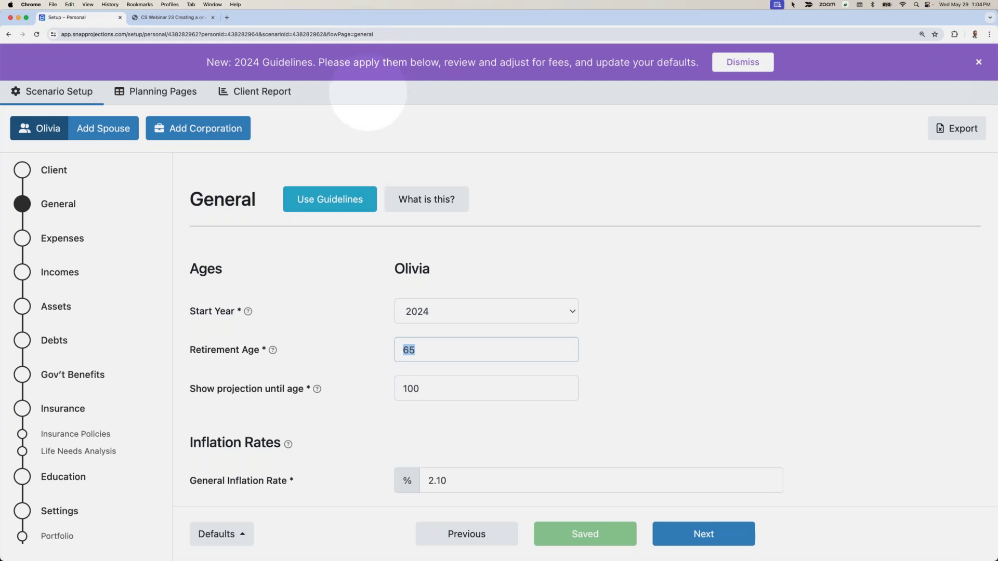
{"action": "left_click", "coordinate": [326, 204]}
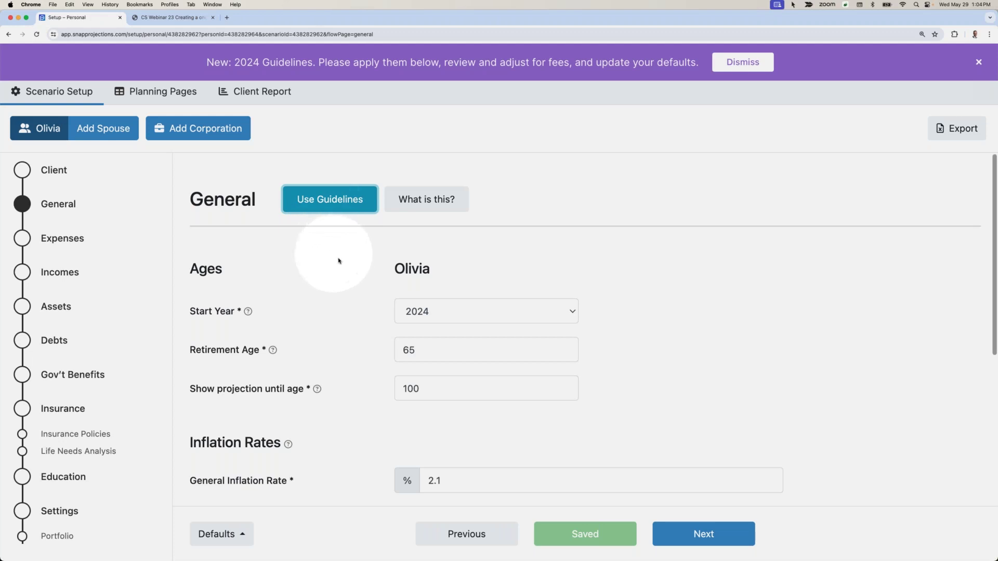
{"action": "scroll", "coordinate": [338, 267], "scroll_direction": "down", "scroll_amount": 4}
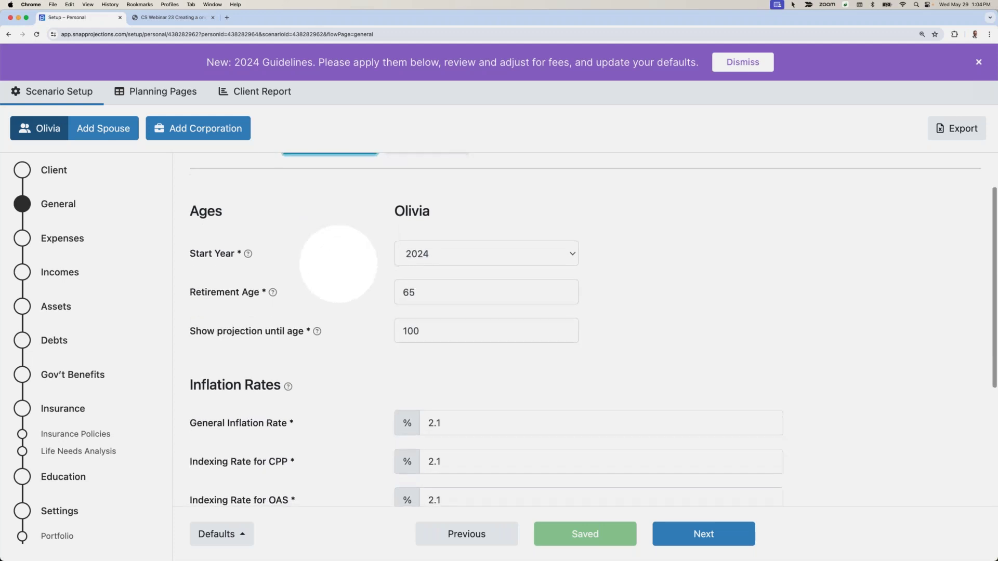
{"action": "scroll", "coordinate": [339, 264], "scroll_direction": "down", "scroll_amount": 7}
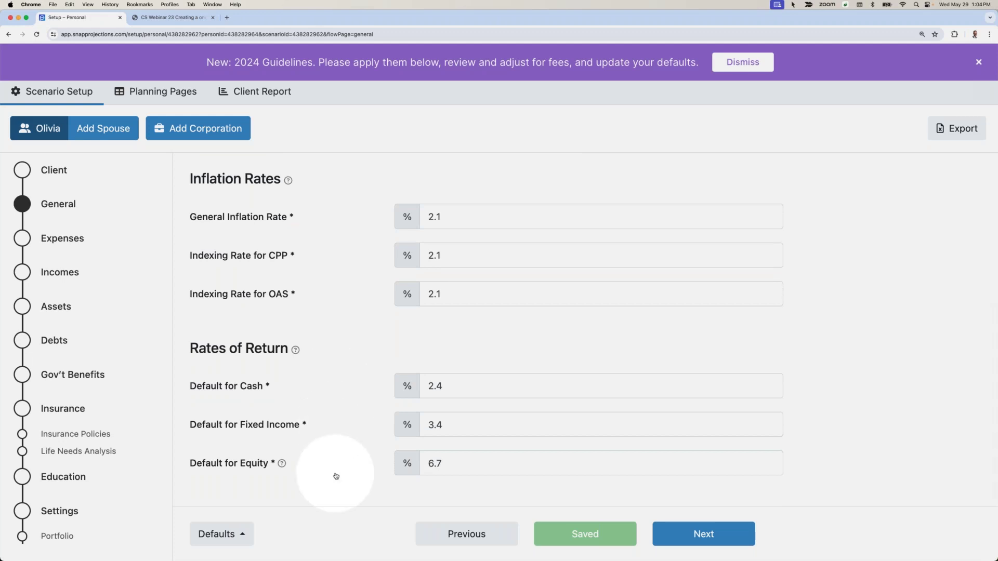
Step: Set the default rates of return to 1.00% for cash, 2.00% for fixed income and 5.00% for equity
{"action": "double_click", "coordinate": [442, 387]}
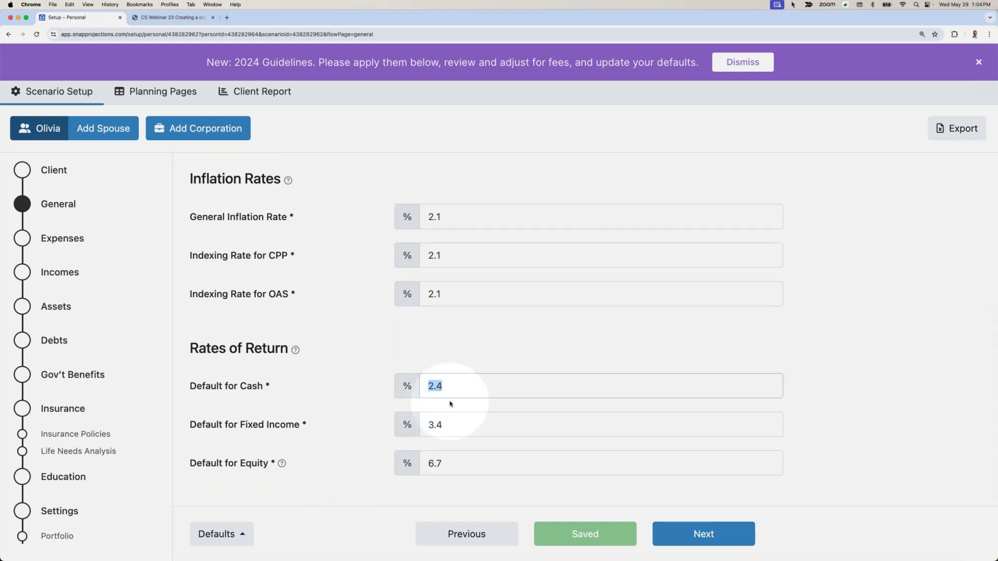
{"action": "type", "text": "1.00"}
{"action": "key", "text": "Tab"}
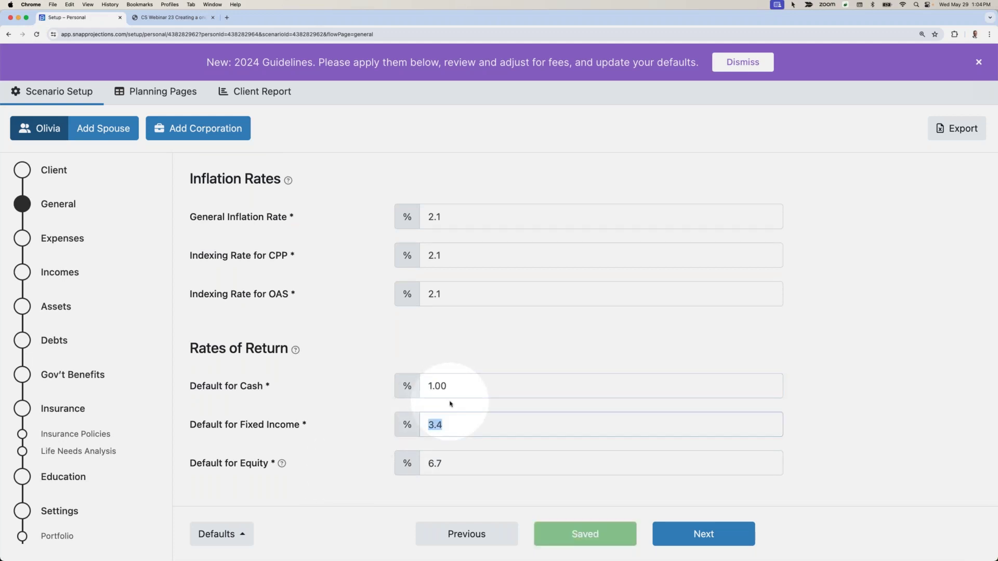
{"action": "type", "text": "2.00"}
{"action": "key", "text": "Tab"}
{"action": "type", "text": "5.00"}
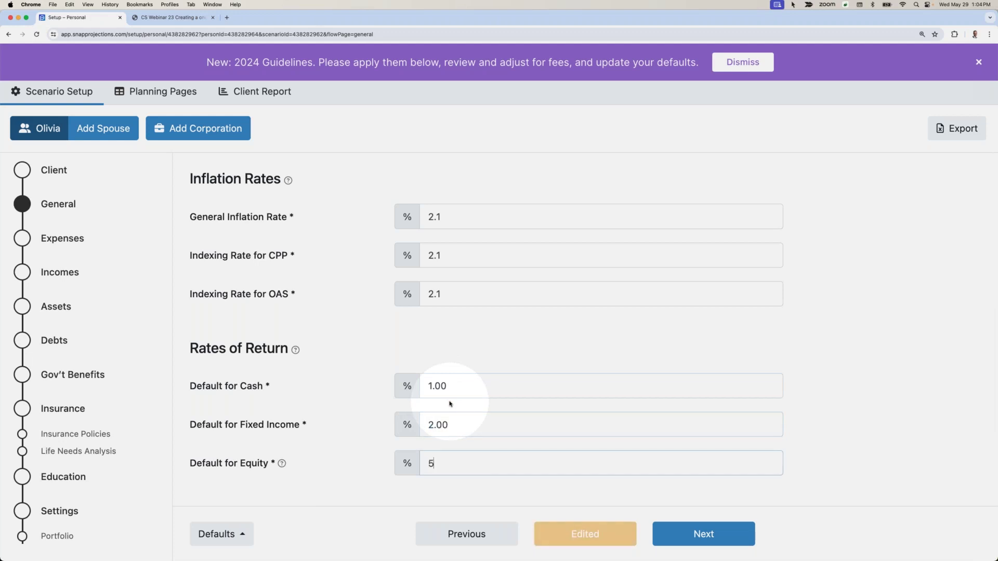
{"action": "key", "text": "Tab"}
{"action": "left_click", "coordinate": [436, 488]}
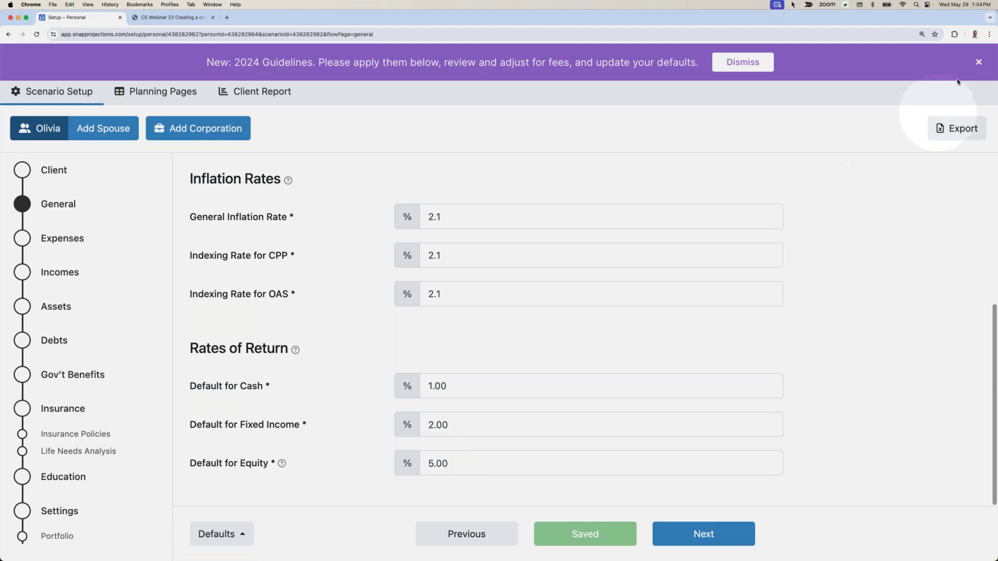
Step: Set the client's retirement age to 60
{"action": "scroll", "coordinate": [650, 286], "scroll_direction": "up", "scroll_amount": 3}
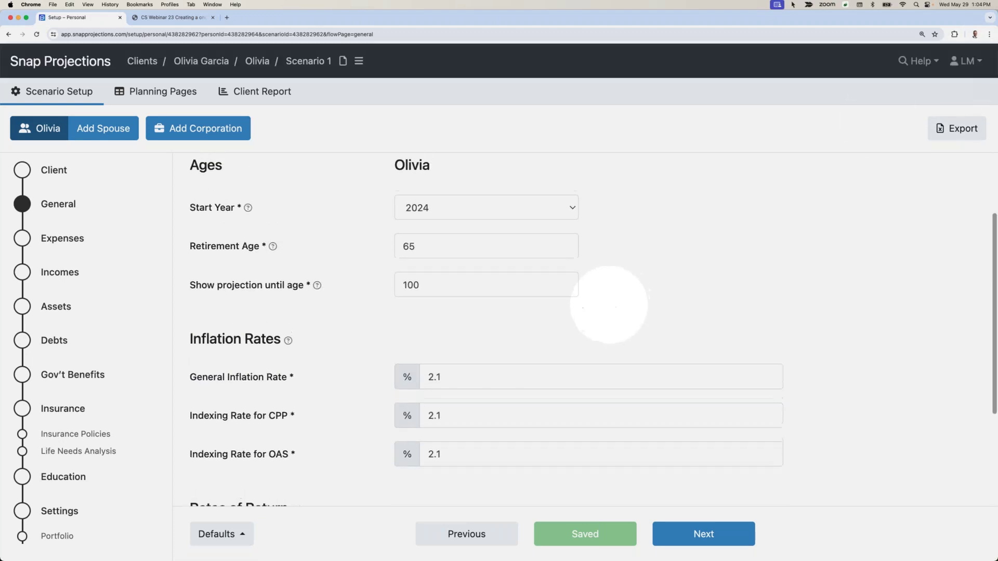
{"action": "left_click", "coordinate": [425, 251]}
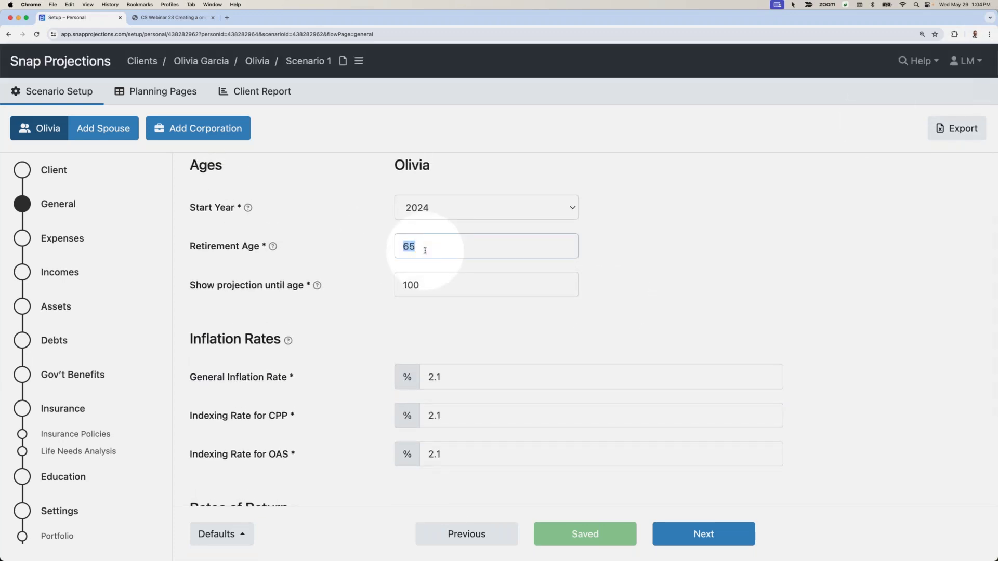
{"action": "type", "text": "60"}
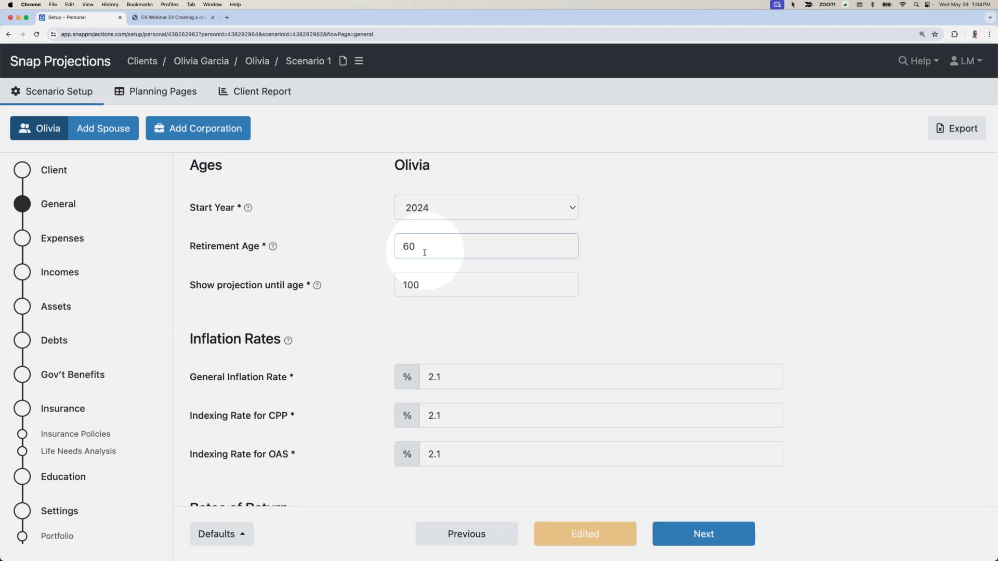
{"action": "left_click", "coordinate": [412, 292]}
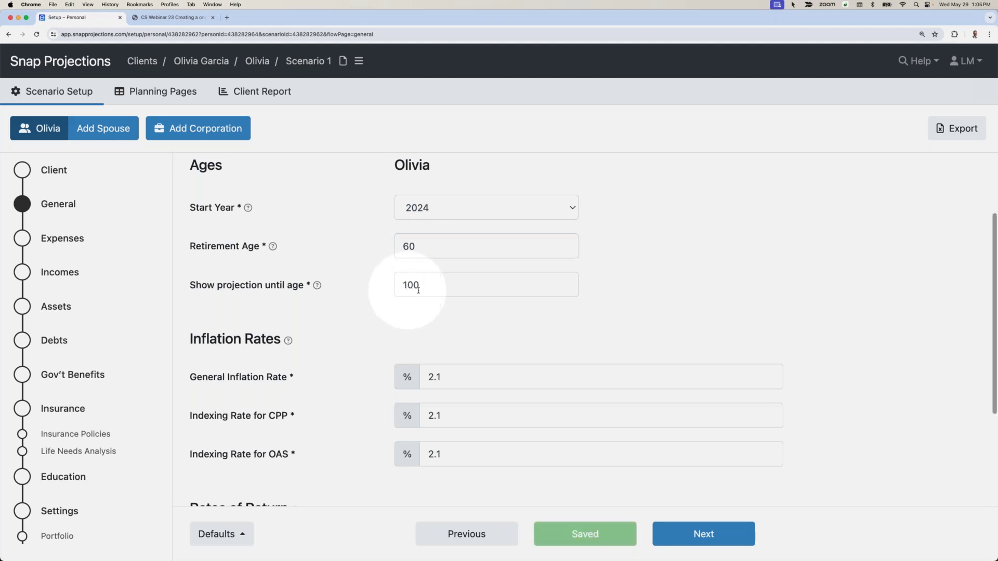
{"action": "scroll", "coordinate": [411, 288], "scroll_direction": "down", "scroll_amount": 3}
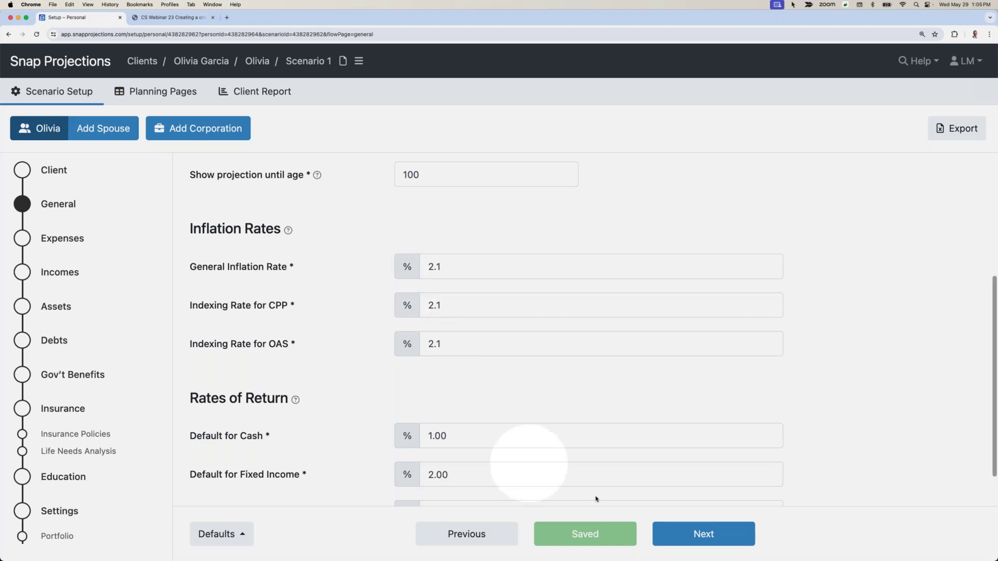
Step: Continue to the client's expenses and set the base expenses amount to $80,000
{"action": "left_click", "coordinate": [698, 535]}
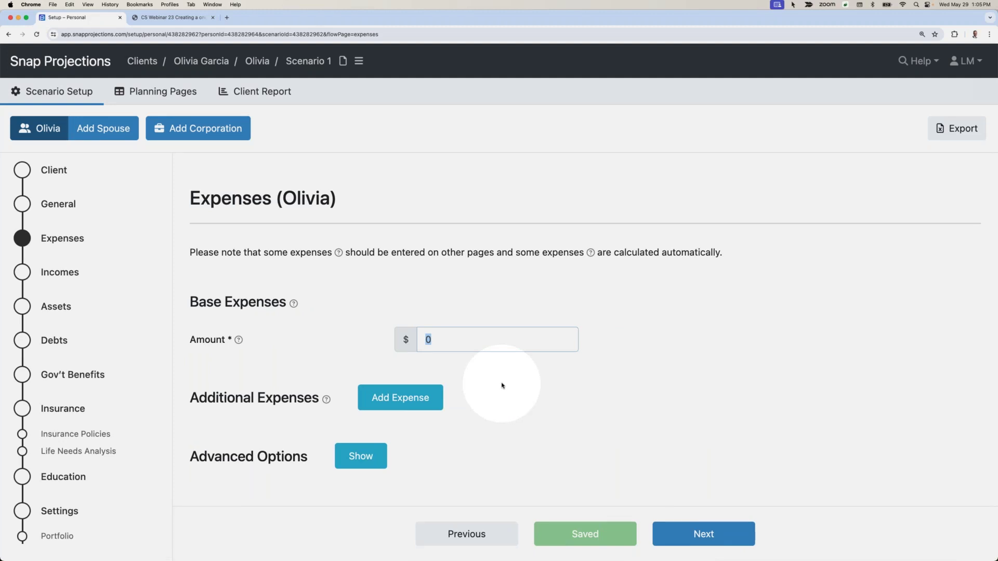
{"action": "type", "text": "80000"}
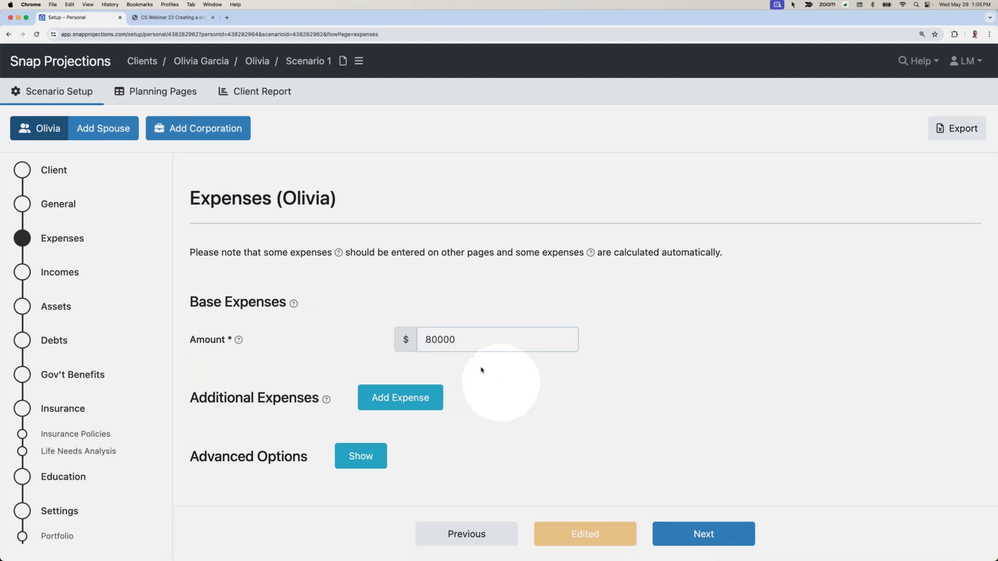
{"action": "left_click", "coordinate": [480, 366]}
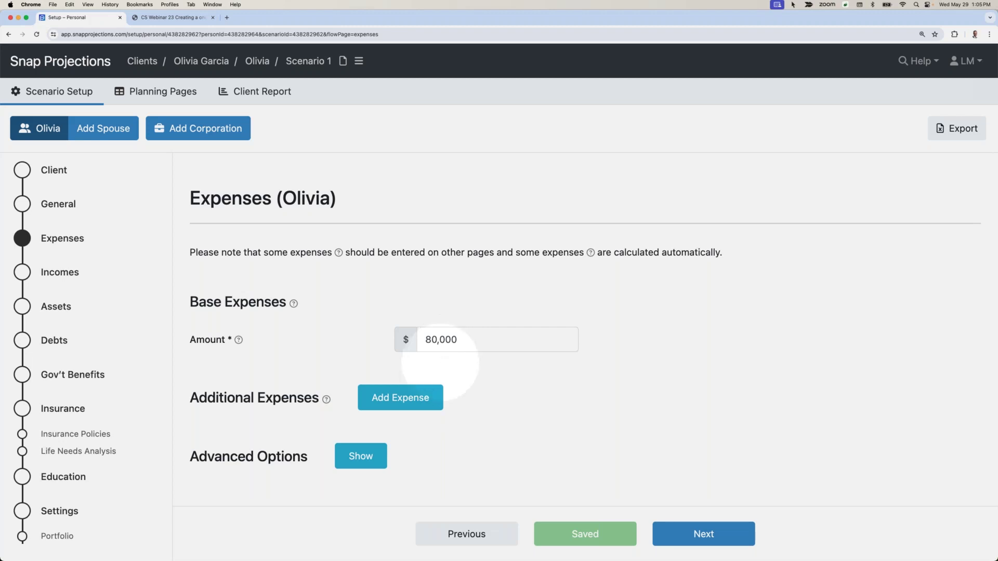
Step: Add an additional expense described as Additional Travel with an amount of $10,000
{"action": "left_click", "coordinate": [399, 398]}
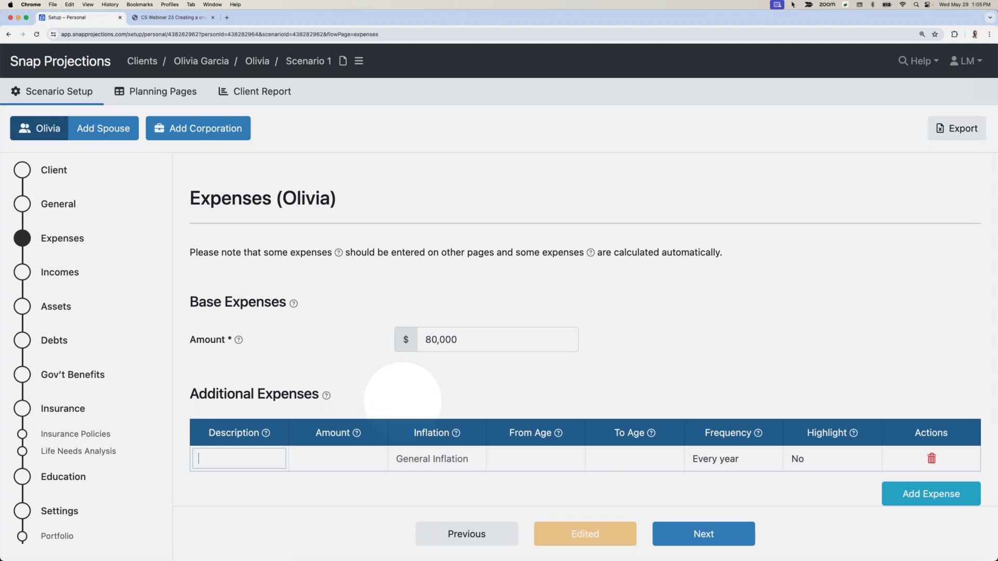
{"action": "type", "text": "Additional Travel"}
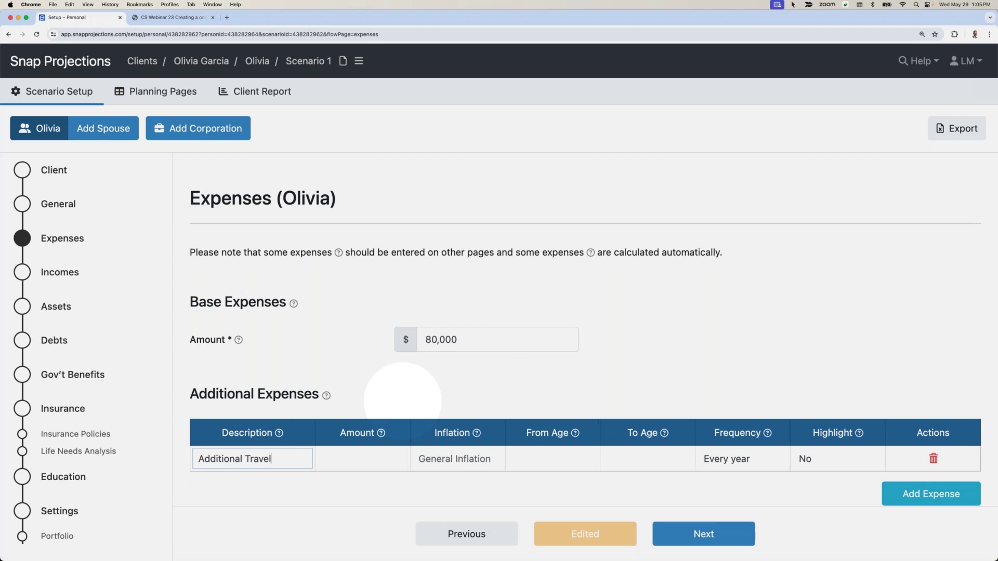
{"action": "key", "text": "Tab"}
{"action": "type", "text": "10,000"}
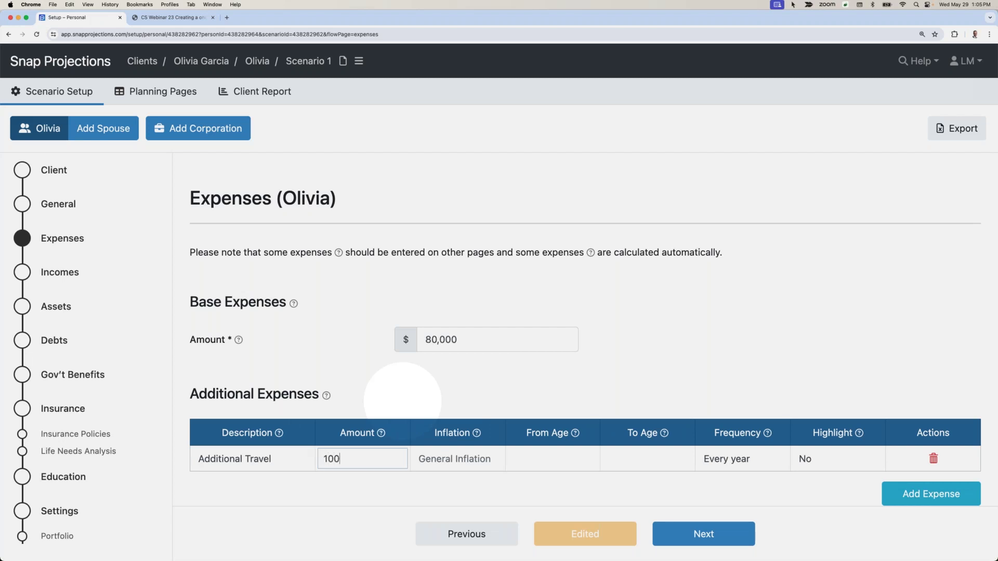
{"action": "key", "text": "Tab"}
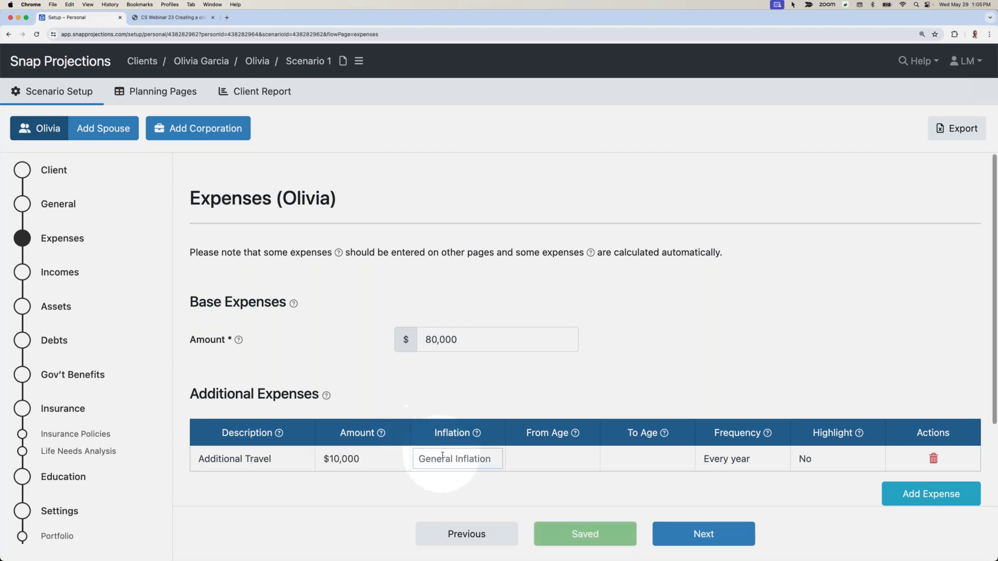
Step: Make the Additional Travel expense run from age 60 to age 74 and set its highlight option to Yes
{"action": "left_click", "coordinate": [543, 460]}
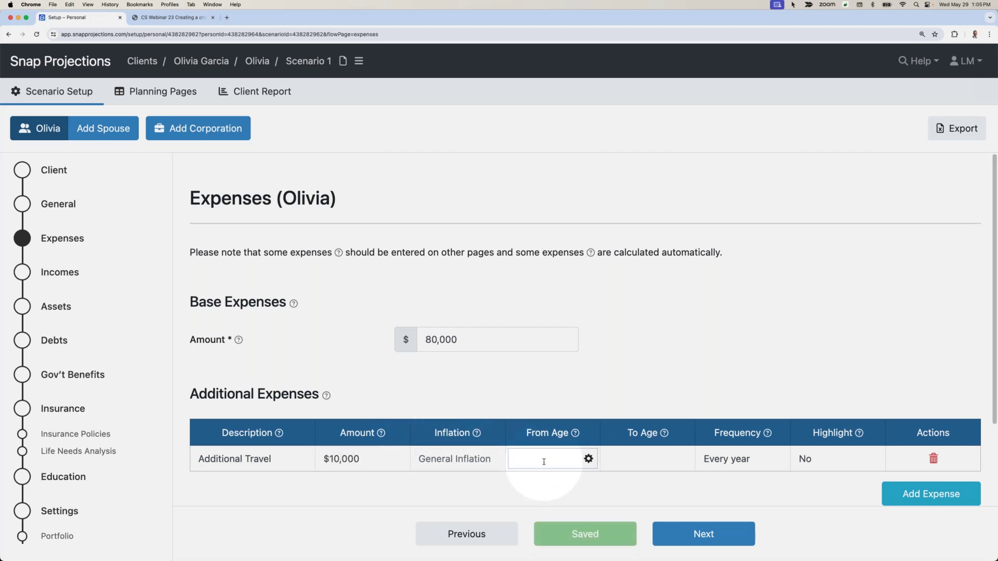
{"action": "type", "text": "60"}
{"action": "key", "text": "Tab"}
{"action": "type", "text": "74"}
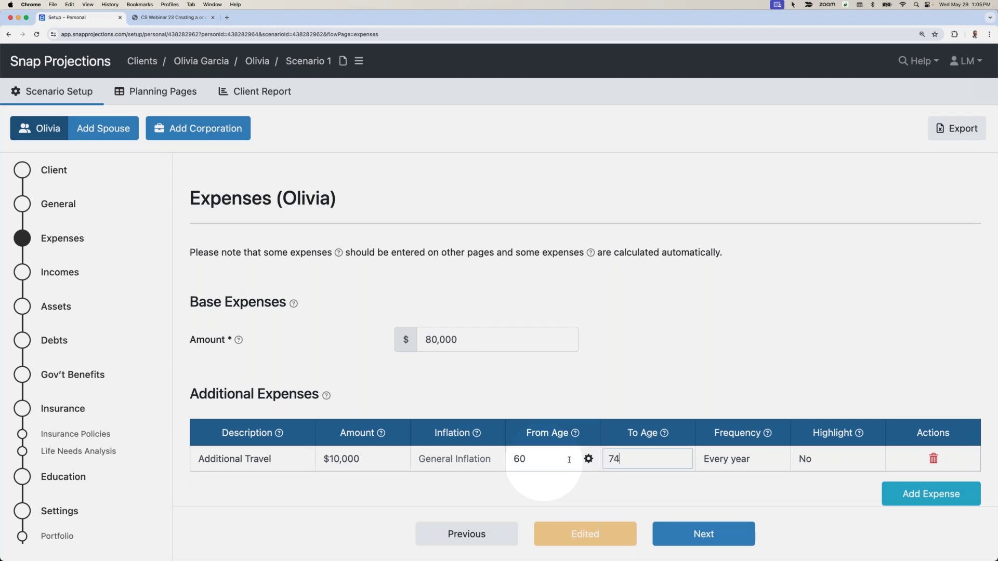
{"action": "left_click", "coordinate": [560, 400]}
{"action": "scroll", "coordinate": [560, 400], "scroll_direction": "down", "scroll_amount": 2}
{"action": "left_click", "coordinate": [820, 404]}
{"action": "left_click", "coordinate": [818, 419]}
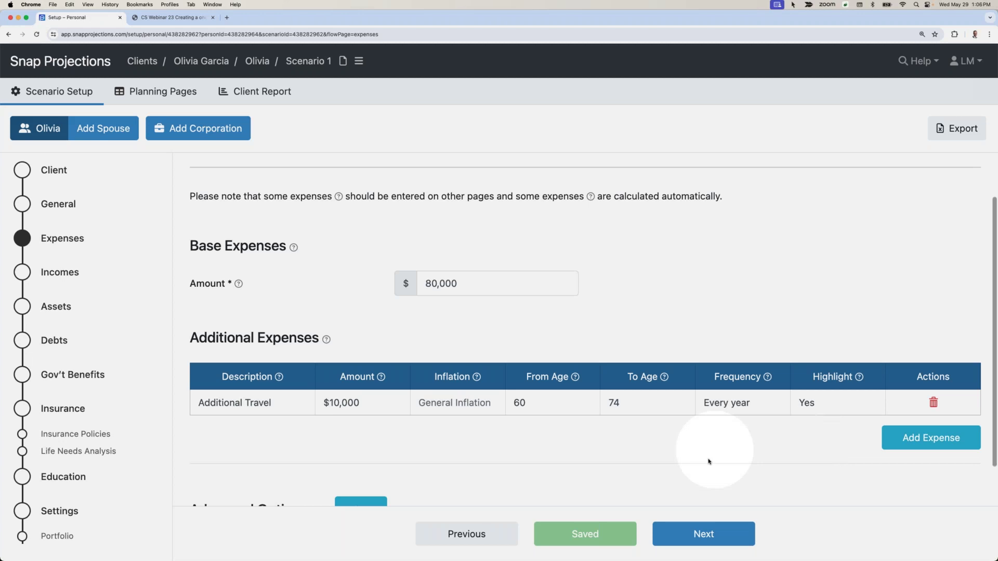
Step: Continue to the client's incomes and delete the Employment Income entry
{"action": "left_click", "coordinate": [689, 530]}
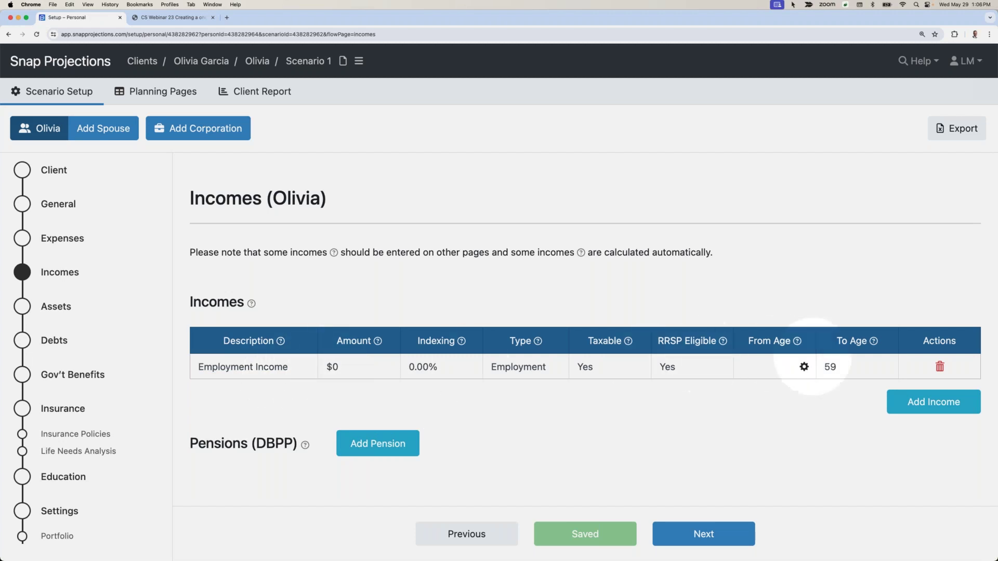
{"action": "left_click", "coordinate": [939, 367]}
{"action": "left_click", "coordinate": [625, 211]}
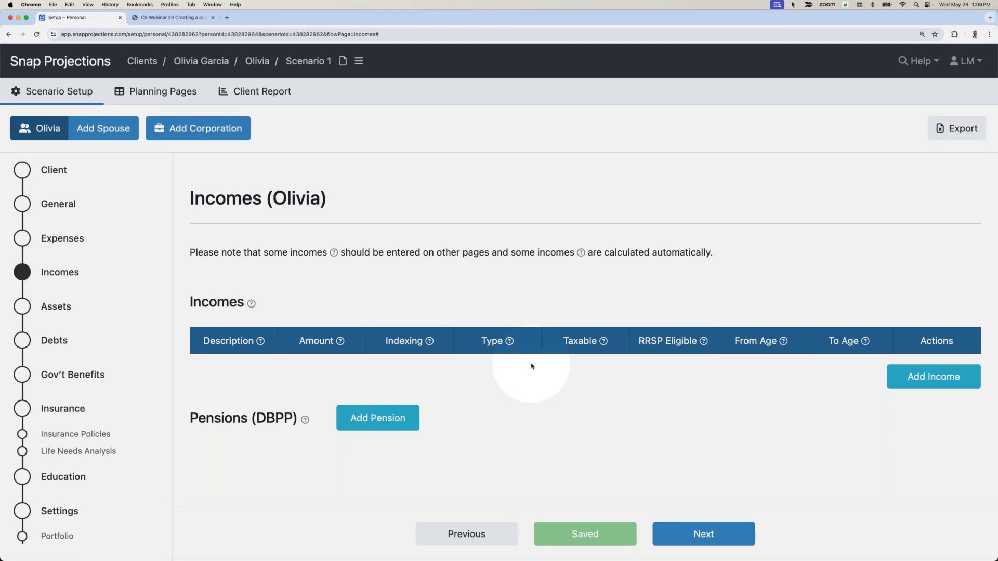
Step: Continue to the client's assets and delete the Default financial asset
{"action": "left_click", "coordinate": [704, 534]}
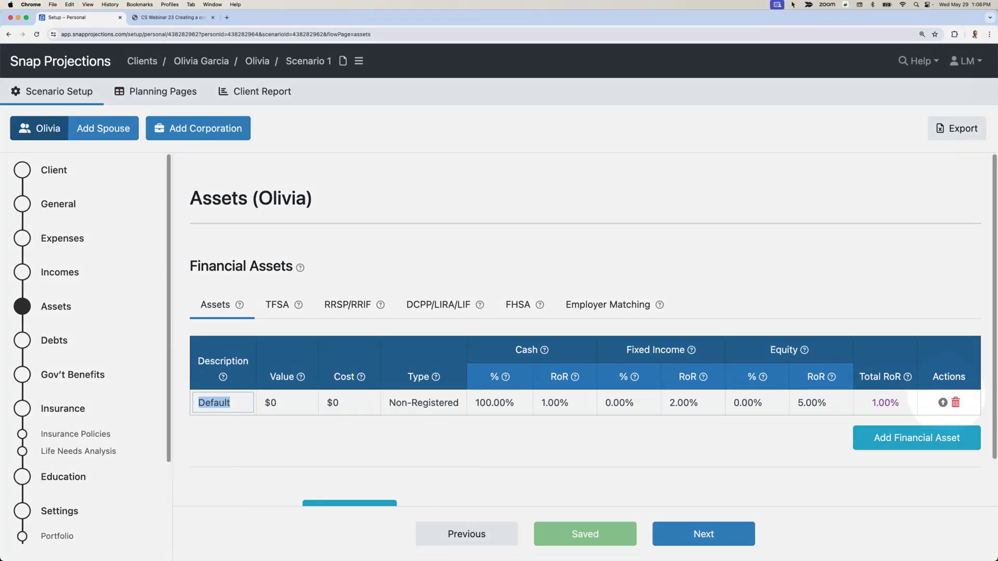
{"action": "left_click", "coordinate": [955, 402]}
{"action": "left_click", "coordinate": [615, 203]}
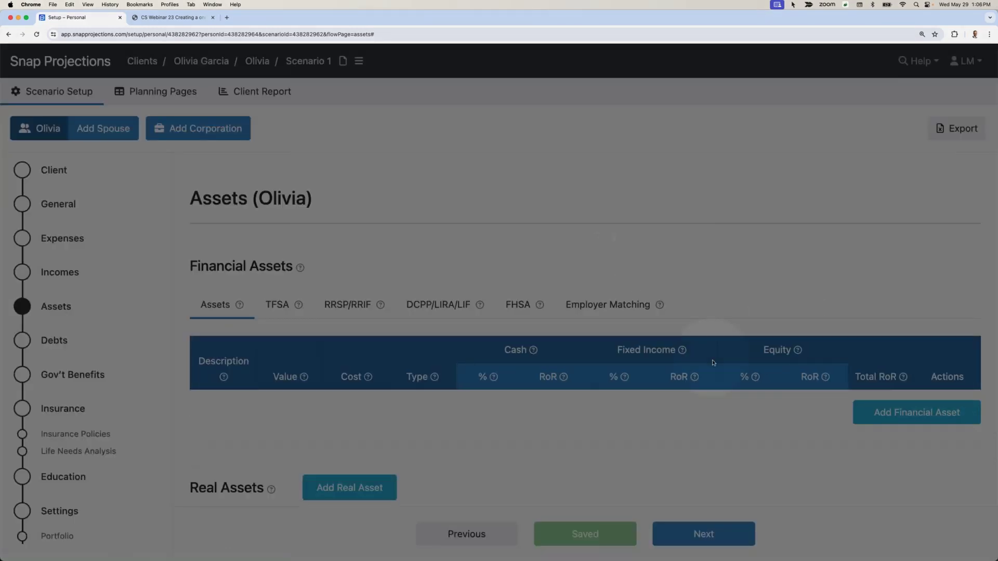
Step: Add a Non-Registered financial asset described as Non-reg with a value of $50,000 and a cost of $40,000
{"action": "left_click", "coordinate": [891, 412]}
{"action": "type", "text": "Non-reg"}
{"action": "key", "text": "Tab"}
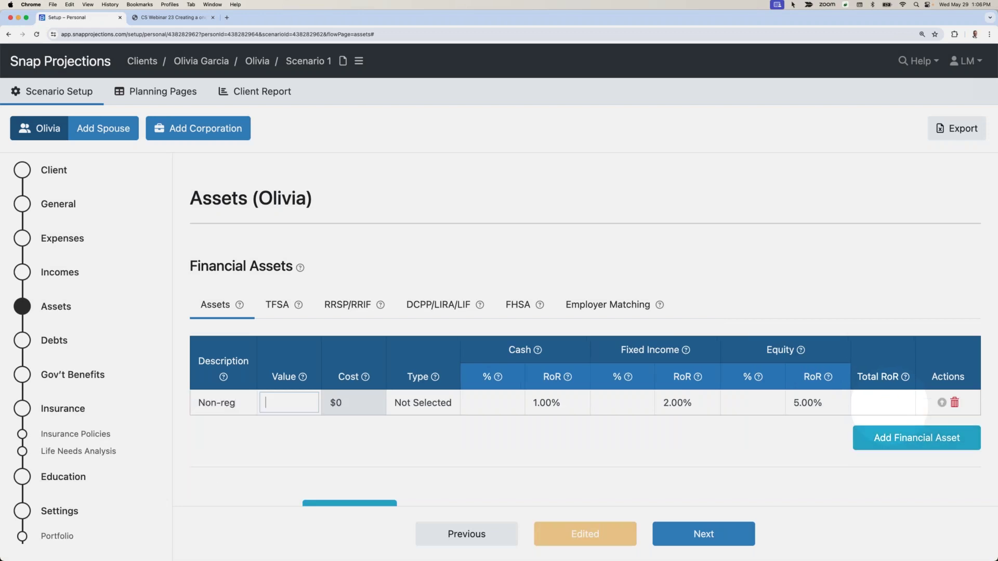
{"action": "type", "text": "50000"}
{"action": "key", "text": "Tab"}
{"action": "left_click", "coordinate": [419, 407]}
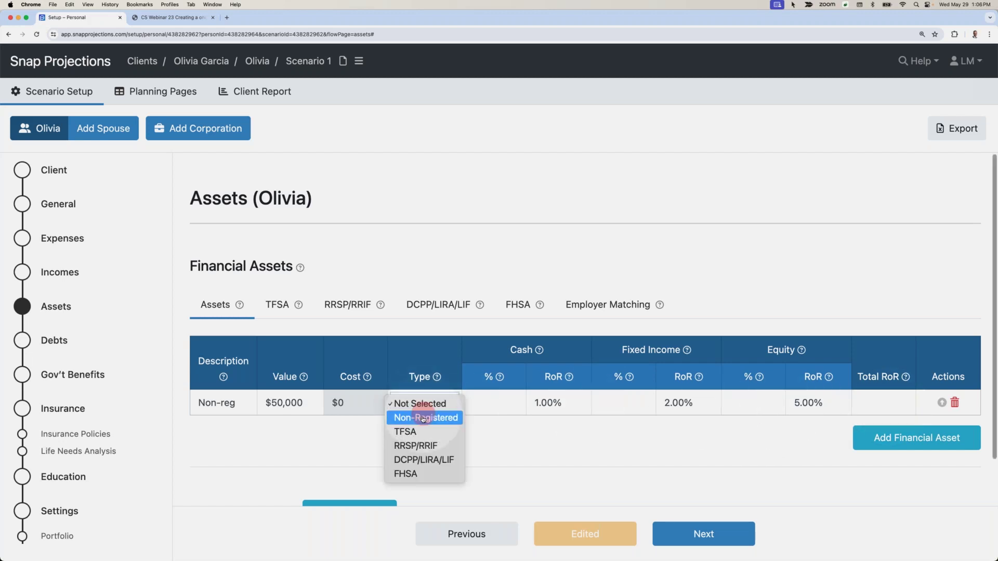
{"action": "left_click", "coordinate": [415, 414]}
{"action": "left_click", "coordinate": [368, 406]}
{"action": "type", "text": "40000"}
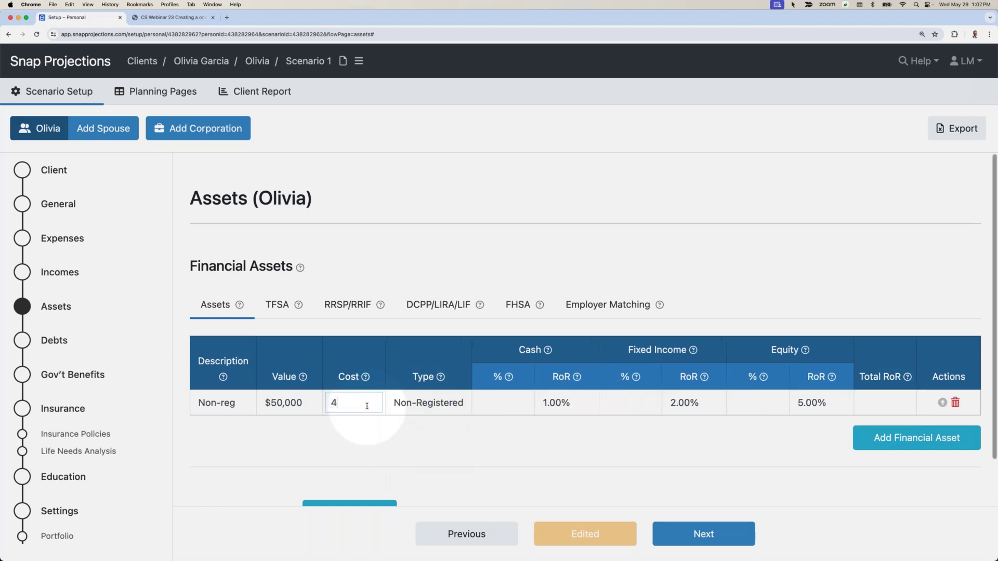
Step: Allocate the Non-reg asset 0% to cash, 30% to fixed income and 70% to equity
{"action": "key", "text": "Tab"}
{"action": "key", "text": "Tab"}
{"action": "type", "text": "0"}
{"action": "key", "text": "Tab"}
{"action": "type", "text": "30"}
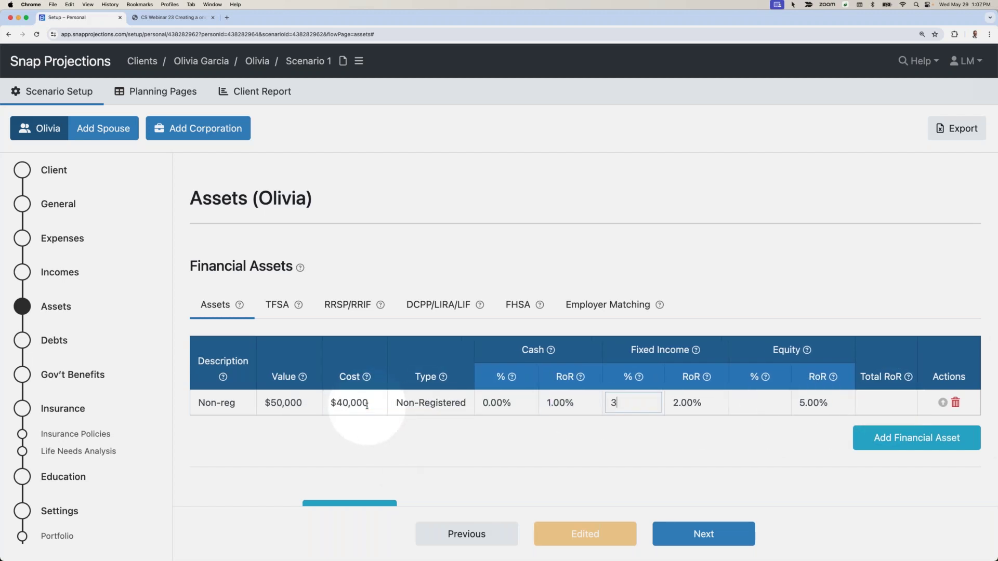
{"action": "key", "text": "Tab"}
{"action": "left_click", "coordinate": [675, 435]}
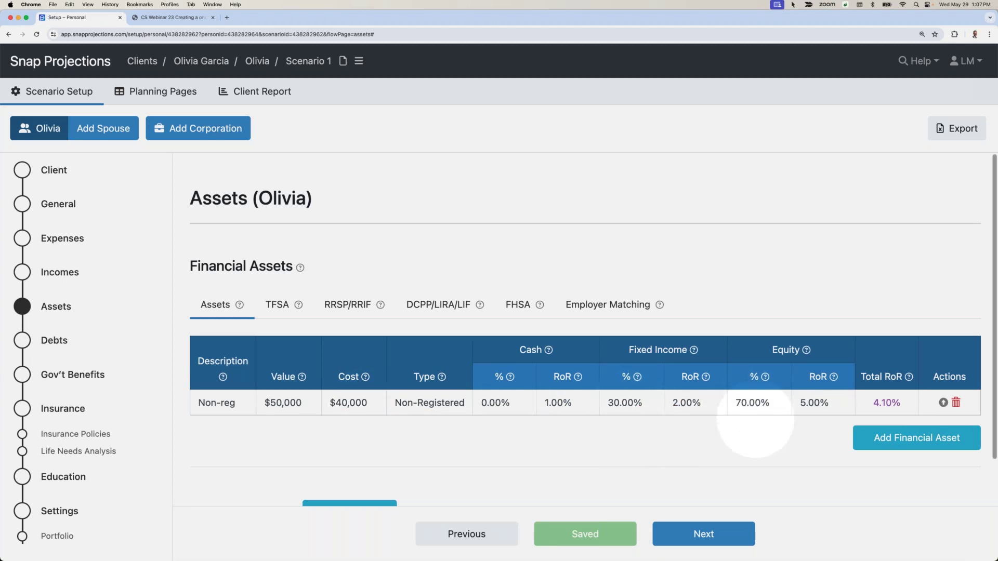
Step: Try a 6% equity rate of return on the Non-reg asset, and set it back to 5%
{"action": "scroll", "coordinate": [810, 375], "scroll_direction": "down", "scroll_amount": 2}
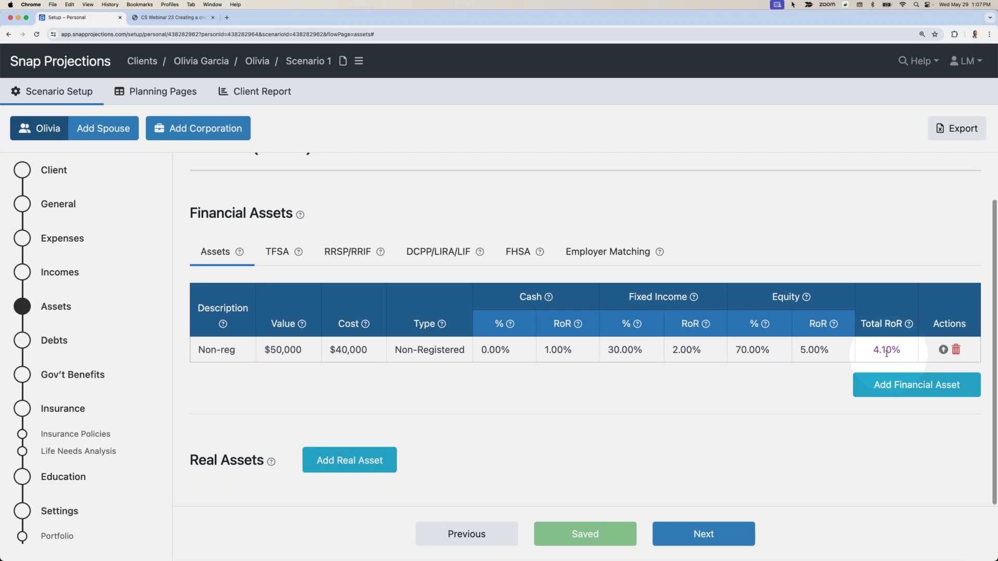
{"action": "left_click", "coordinate": [822, 355]}
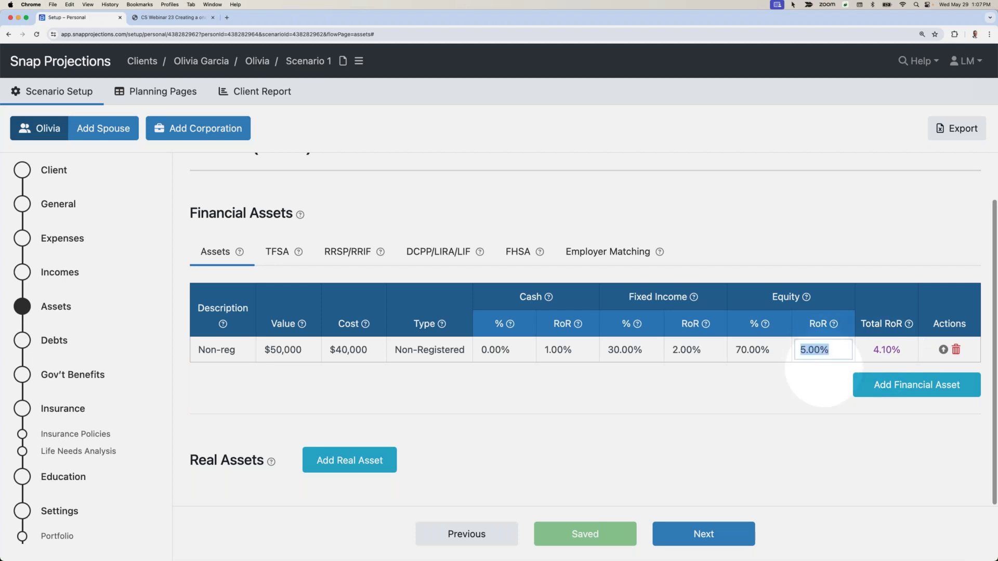
{"action": "type", "text": "6"}
{"action": "key", "text": "Return"}
{"action": "left_click", "coordinate": [835, 352]}
{"action": "type", "text": "5"}
{"action": "key", "text": "Return"}
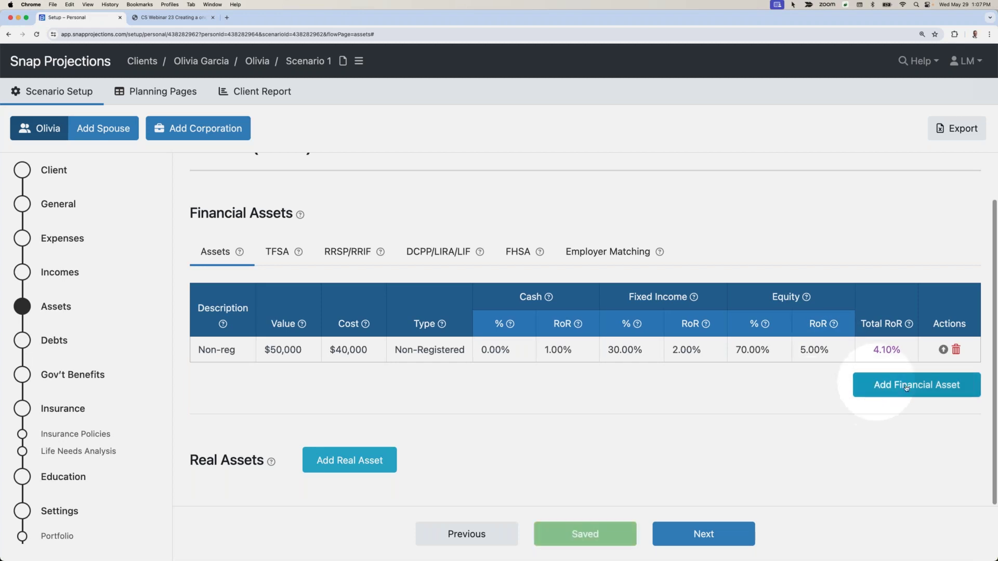
Step: Add a TFSA financial asset valued at $110,000, allocated 0% to cash, 30% to fixed income and 70% to equity
{"action": "left_click", "coordinate": [907, 385]}
{"action": "type", "text": "TFSA"}
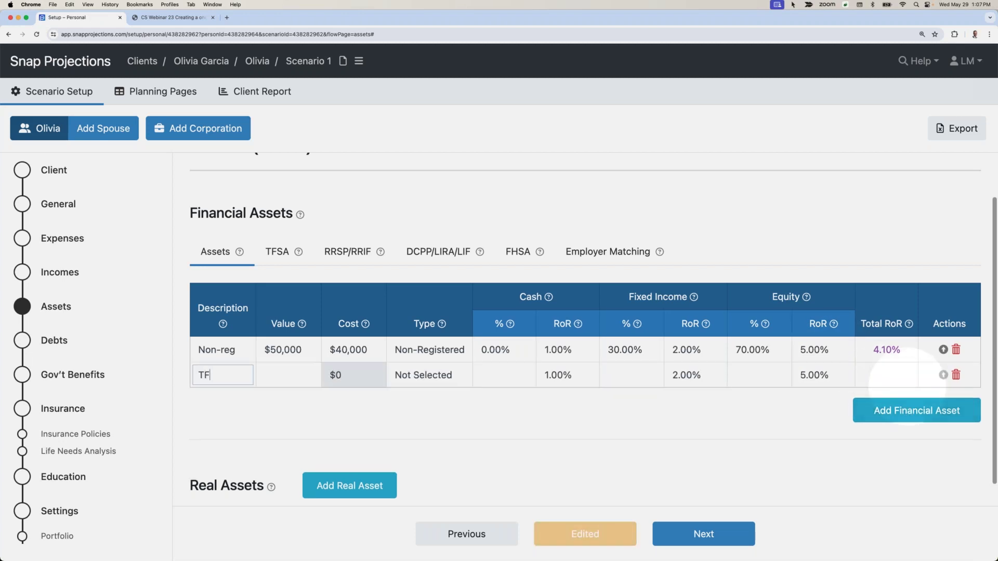
{"action": "key", "text": "Tab"}
{"action": "type", "text": "110,000"}
{"action": "key", "text": "Tab"}
{"action": "type", "text": "TFSA"}
{"action": "key", "text": "Tab"}
{"action": "key", "text": "Tab"}
{"action": "key", "text": "Tab"}
{"action": "key", "text": "Tab"}
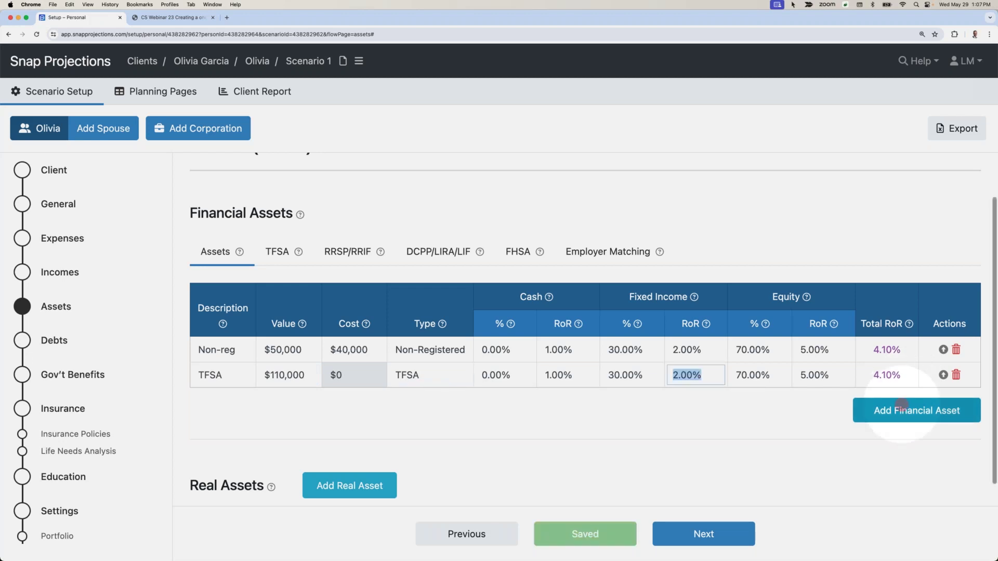
Step: Add an RRSP asset of type RRSP/RRIF valued at $325,000, allocated 0% to cash, 30% to fixed income and 70% to equity
{"action": "left_click", "coordinate": [901, 404]}
{"action": "type", "text": "RRSP32"}
{"action": "key", "text": "BackSpace"}
{"action": "key", "text": "BackSpace"}
{"action": "key", "text": "Tab"}
{"action": "type", "text": "2325000"}
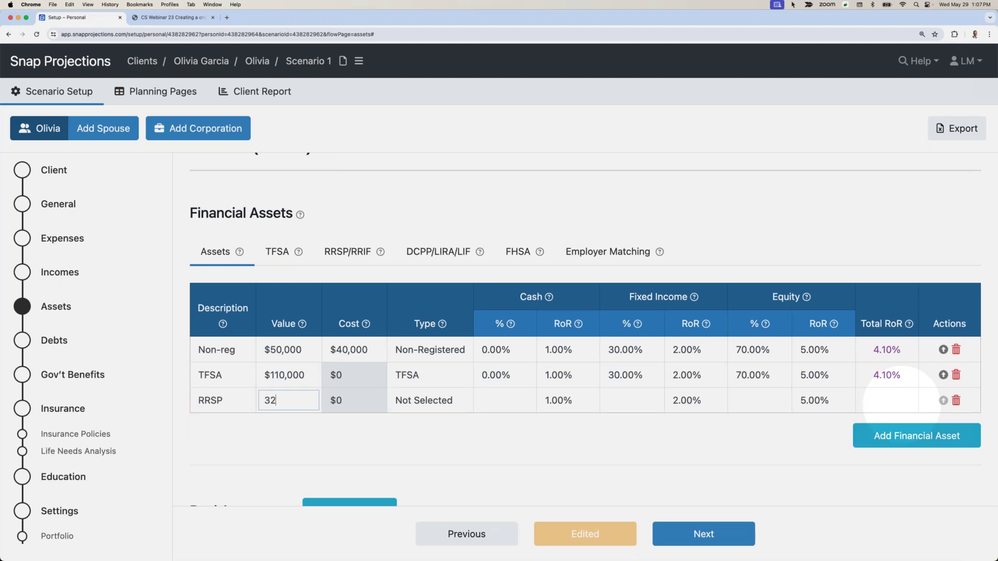
{"action": "key", "text": "Tab"}
{"action": "key", "text": "r"}
{"action": "key", "text": "Tab"}
{"action": "key", "text": "Tab"}
{"action": "key", "text": "Tab"}
{"action": "type", "text": "30"}
{"action": "key", "text": "Tab"}
{"action": "left_click", "coordinate": [727, 450]}
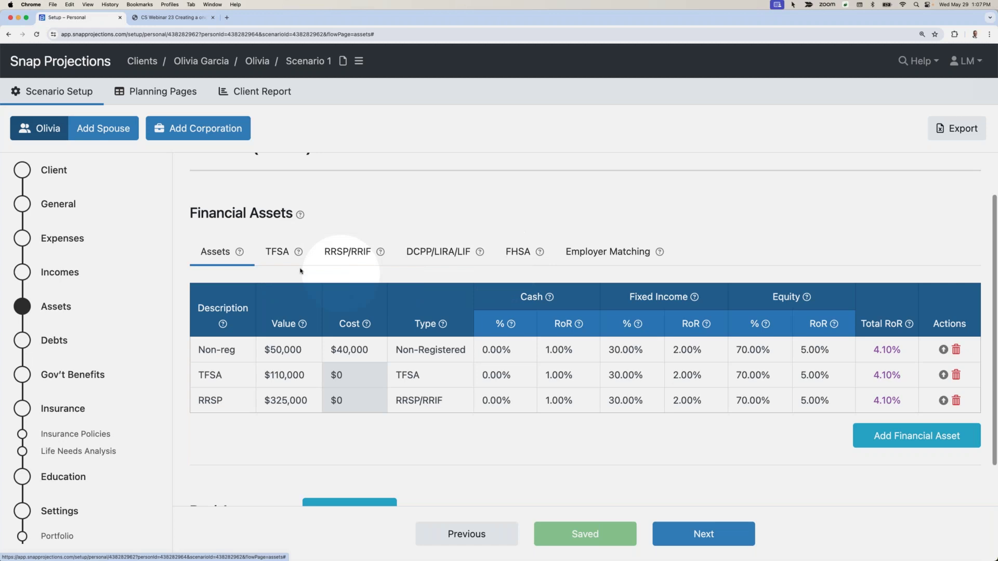
Step: Check the TFSA contribution room, and set the RRSP contribution room for 2024 to $32,000
{"action": "left_click", "coordinate": [279, 253]}
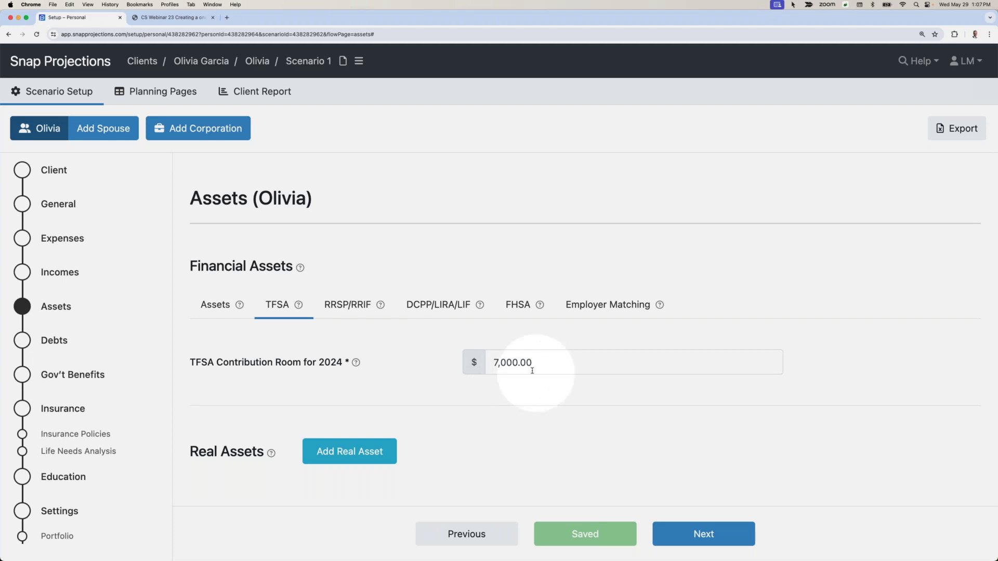
{"action": "left_click", "coordinate": [376, 315]}
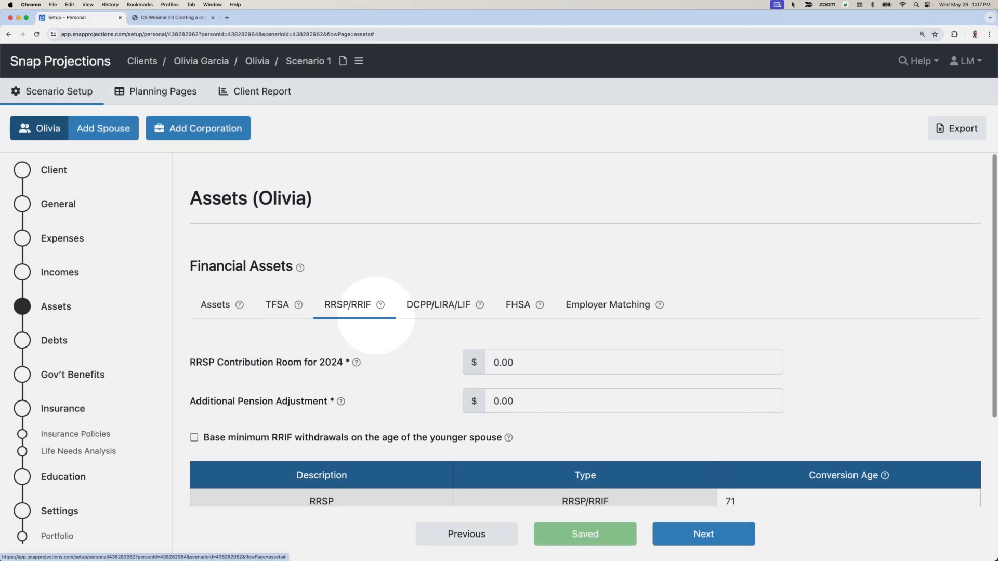
{"action": "left_click", "coordinate": [544, 367]}
{"action": "type", "text": "32000"}
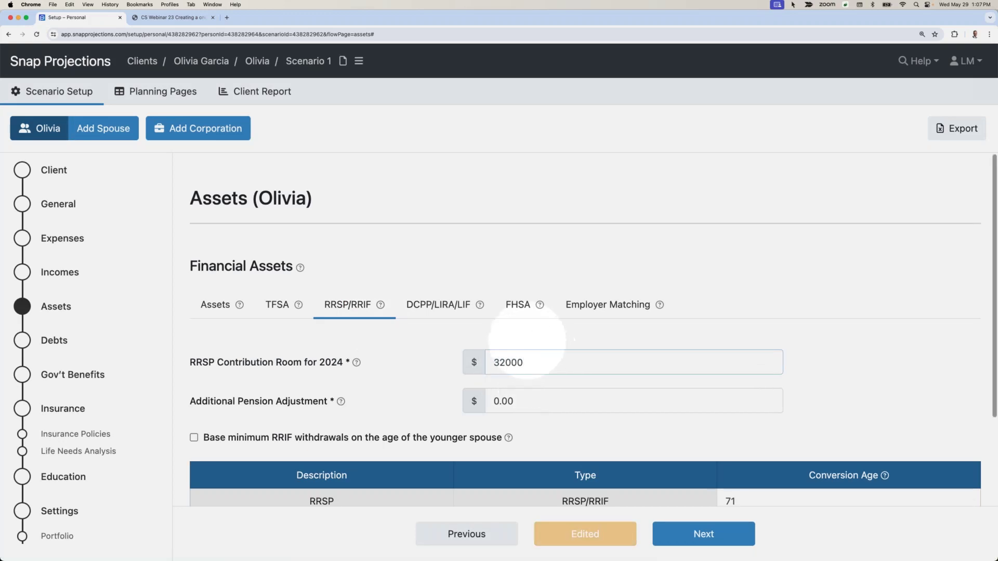
{"action": "left_click", "coordinate": [527, 340]}
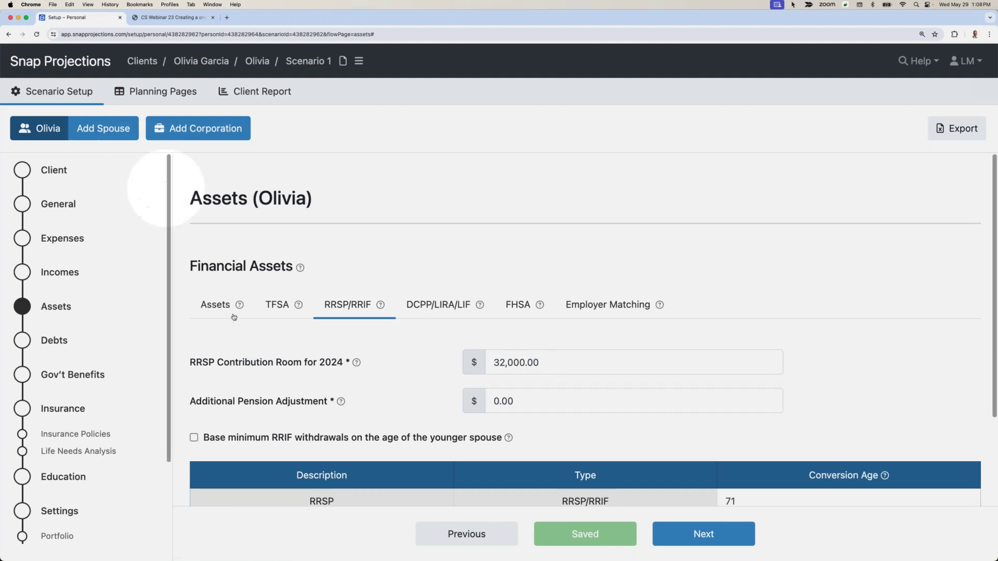
Step: Return to the financial assets list and add a real asset named Home with a value of $800,000 and a cost of $450,000
{"action": "left_click", "coordinate": [215, 305]}
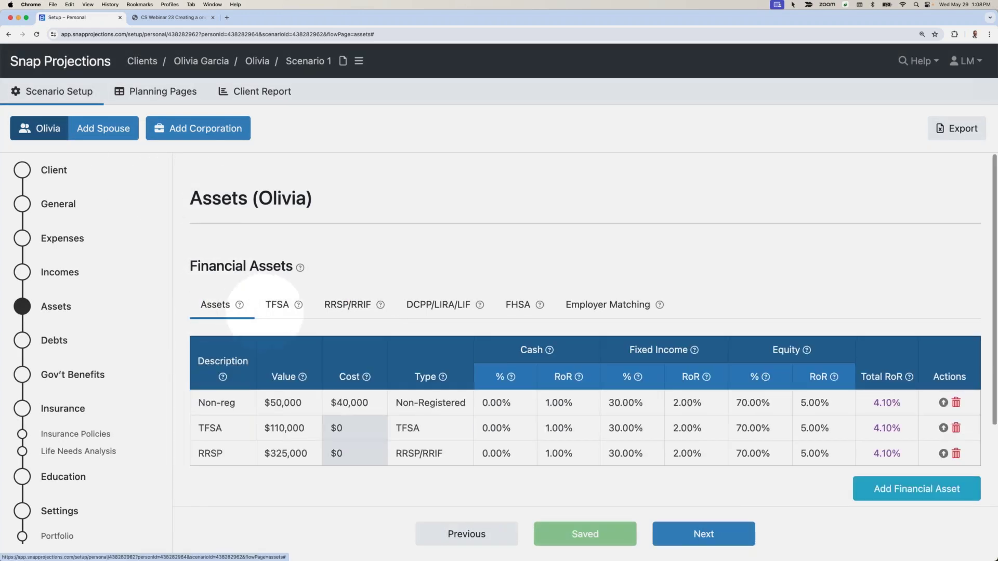
{"action": "scroll", "coordinate": [293, 314], "scroll_direction": "down", "scroll_amount": 2}
{"action": "left_click", "coordinate": [342, 461]}
{"action": "type", "text": "Home"}
{"action": "key", "text": "Tab"}
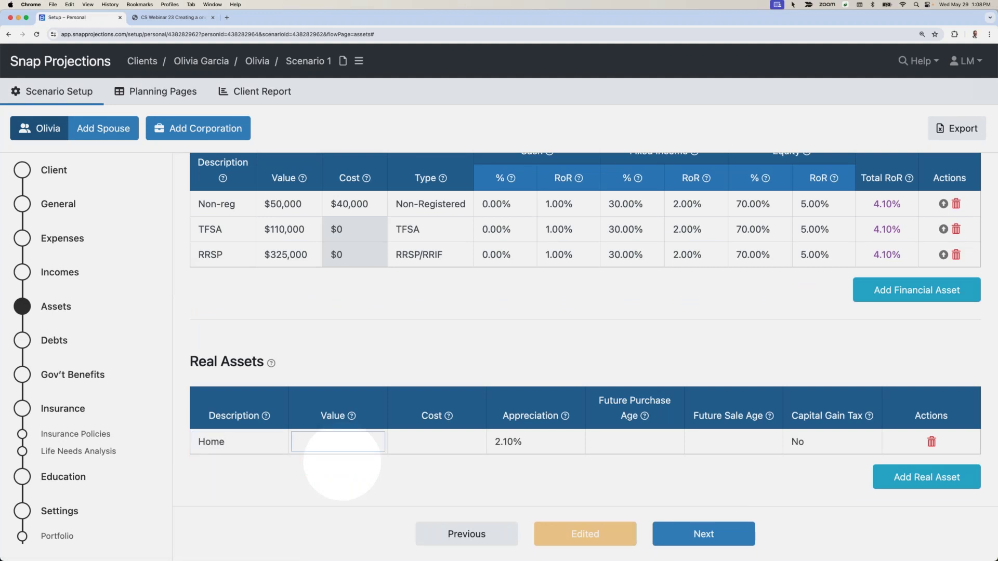
{"action": "type", "text": "800000"}
{"action": "key", "text": "Tab"}
{"action": "type", "text": "450000"}
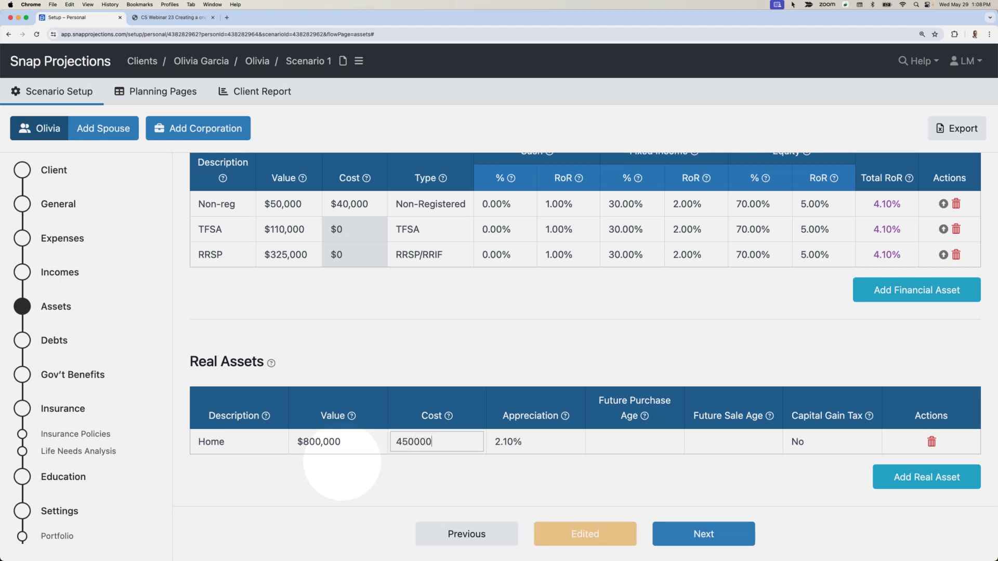
{"action": "left_click", "coordinate": [496, 470]}
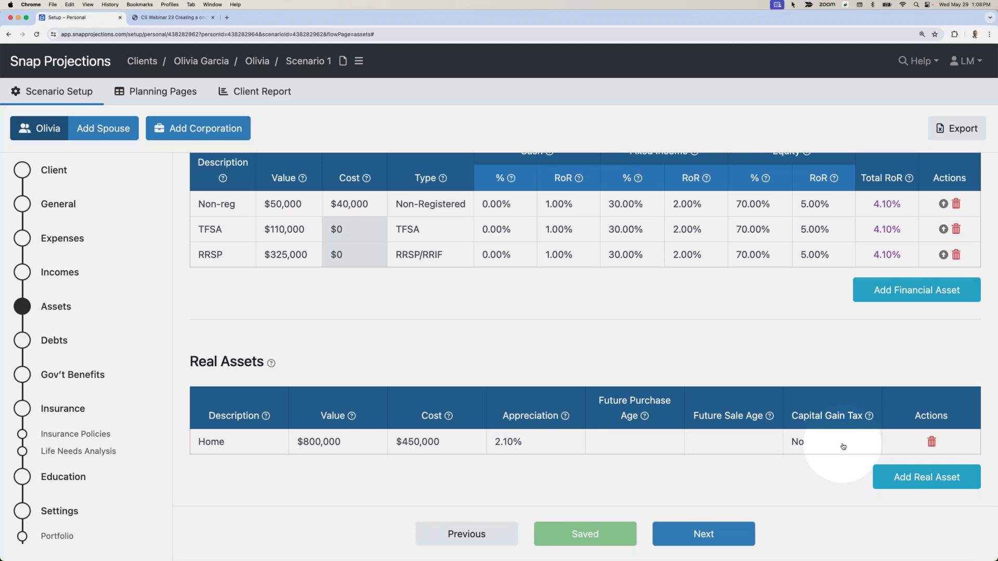
Step: Continue to the debts and add a Mortgage with a $145,000 balance, a 5% interest rate and an $1,800 monthly payment
{"action": "left_click", "coordinate": [720, 530]}
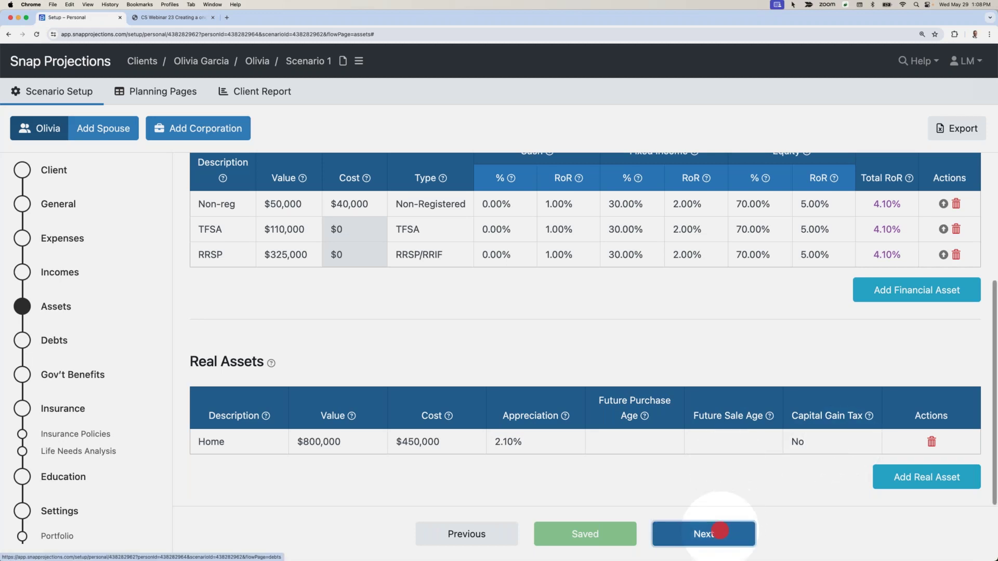
{"action": "left_click", "coordinate": [912, 310]}
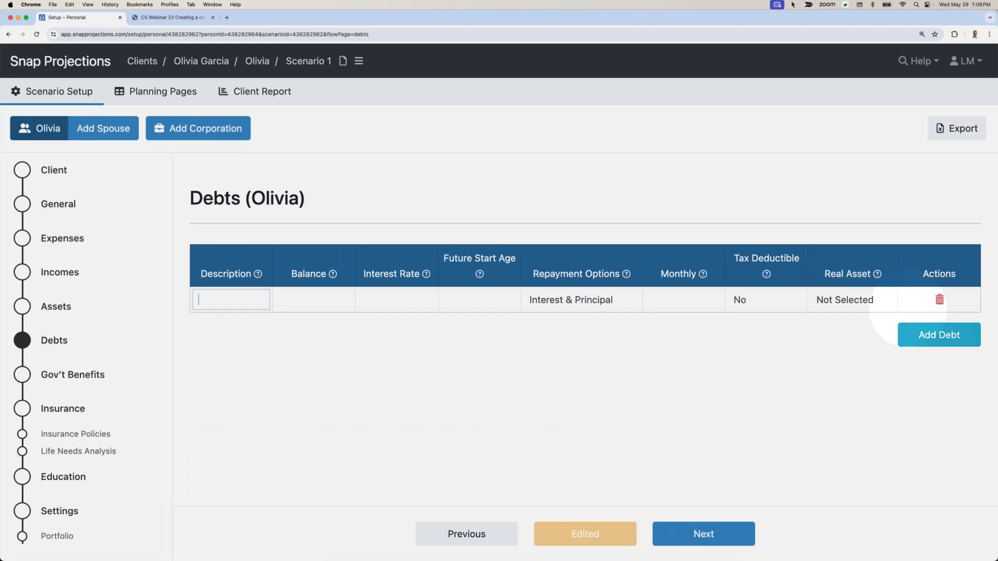
{"action": "type", "text": "Mortgage"}
{"action": "key", "text": "Tab"}
{"action": "type", "text": "145000"}
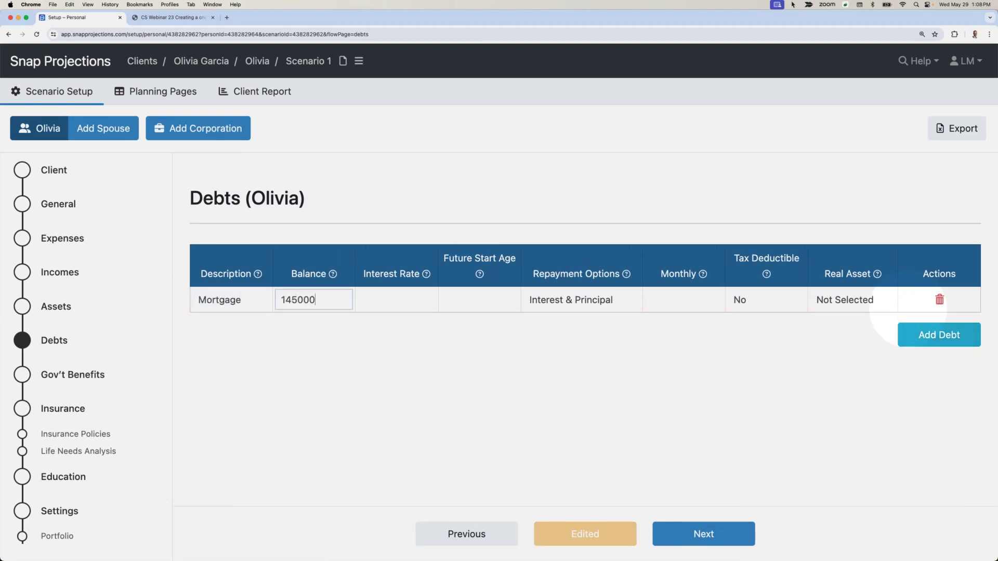
{"action": "key", "text": "Tab"}
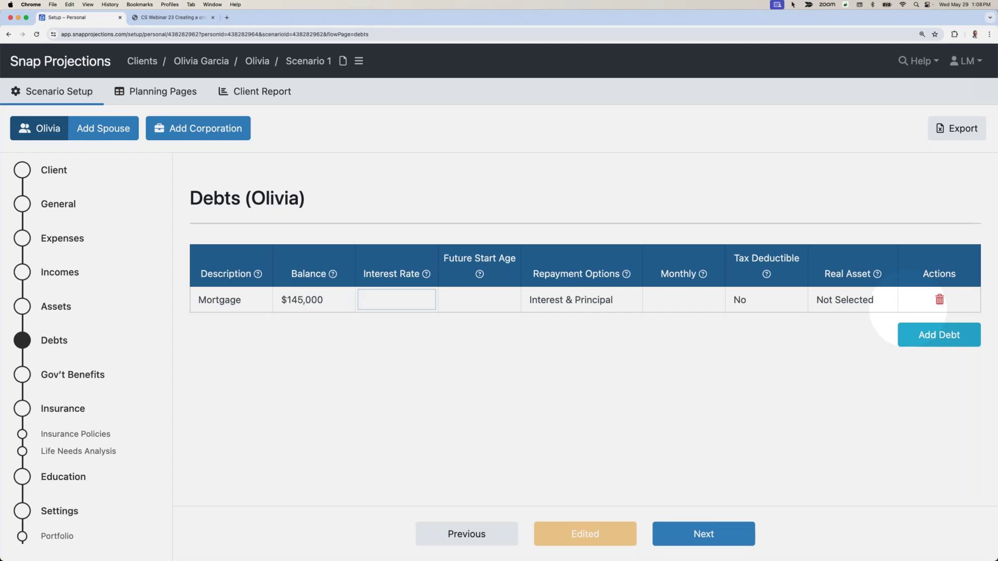
{"action": "type", "text": "5"}
{"action": "key", "text": "Tab"}
{"action": "key", "text": "Tab"}
{"action": "type", "text": "1800"}
Step: Link the Mortgage debt to the Home real asset
{"action": "left_click", "coordinate": [852, 300]}
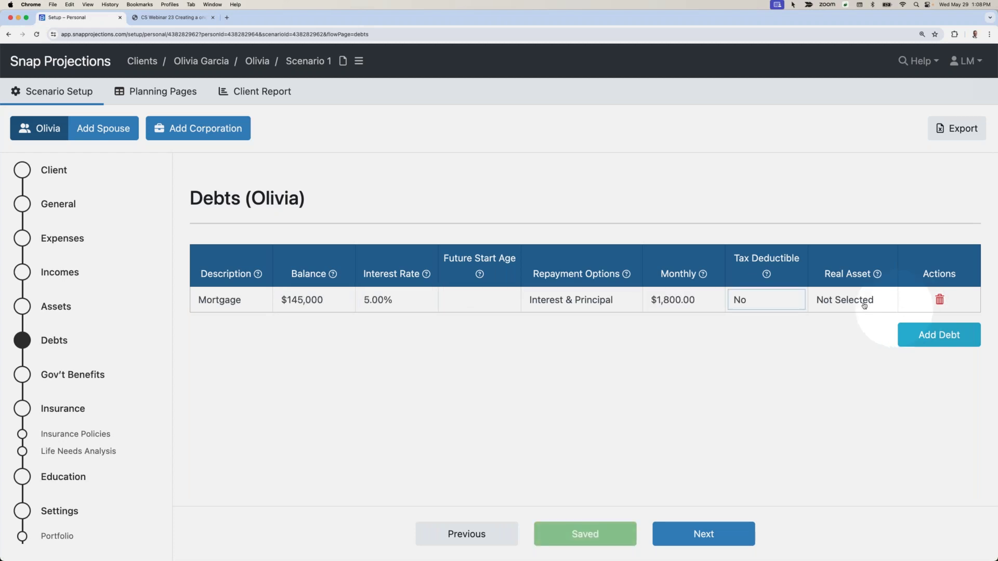
{"action": "left_click", "coordinate": [852, 301]}
{"action": "left_click", "coordinate": [846, 313]}
{"action": "left_click", "coordinate": [840, 349]}
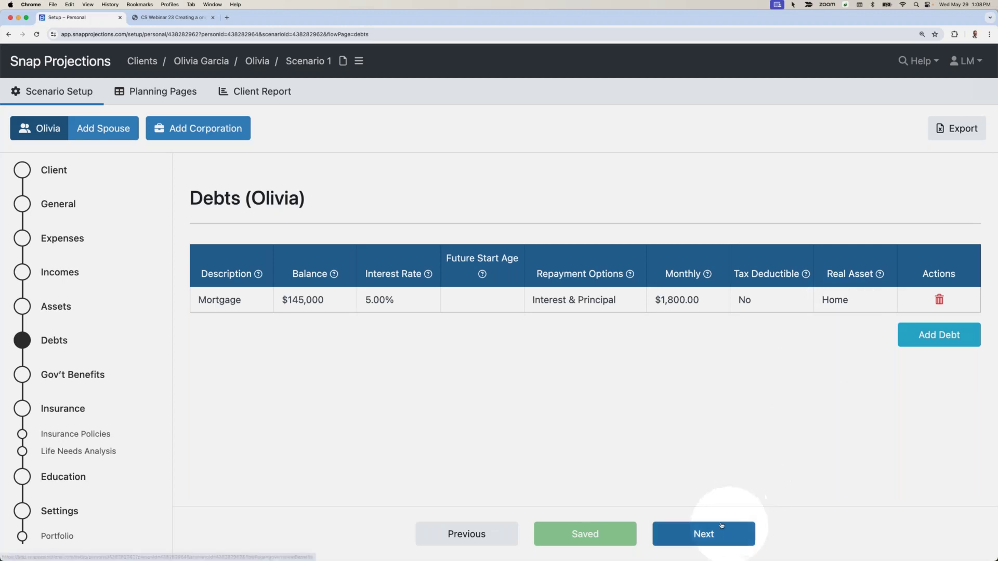
Step: Continue to the government benefits and set the CPP start age to 65 and the percentage of maximum at age 65 to 75%
{"action": "left_click", "coordinate": [689, 530]}
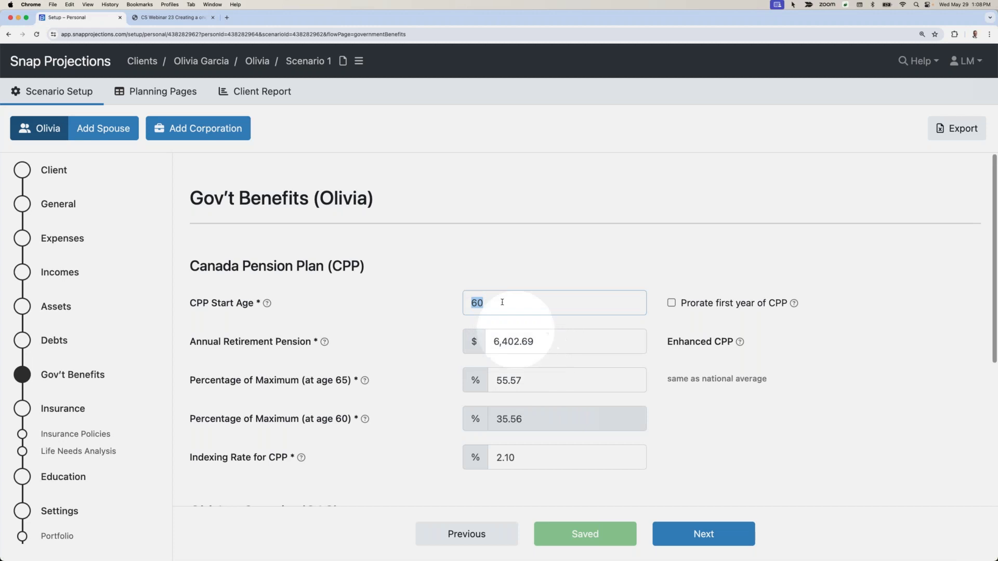
{"action": "type", "text": "65"}
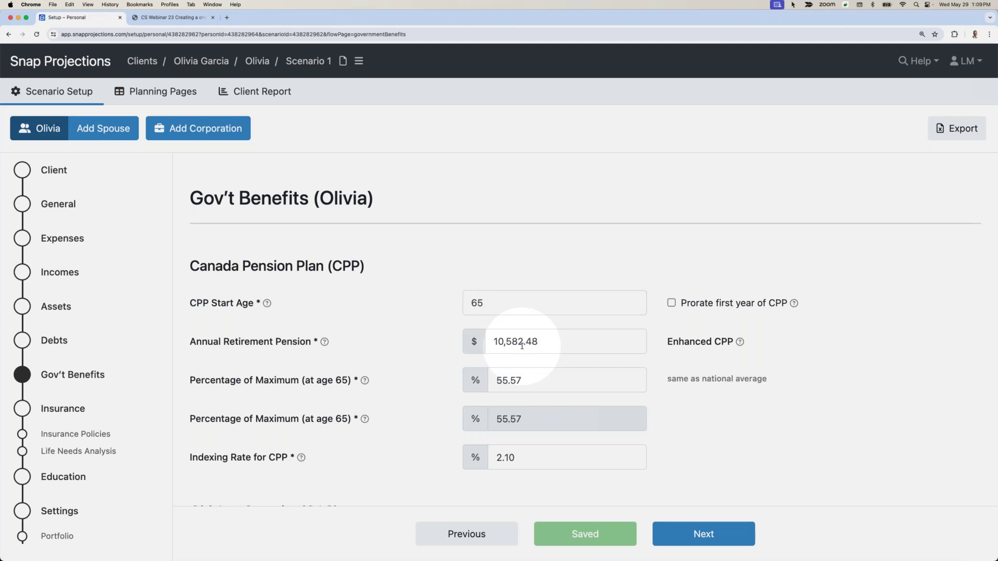
{"action": "double_click", "coordinate": [538, 380]}
{"action": "type", "text": "75"}
{"action": "left_click", "coordinate": [530, 396]}
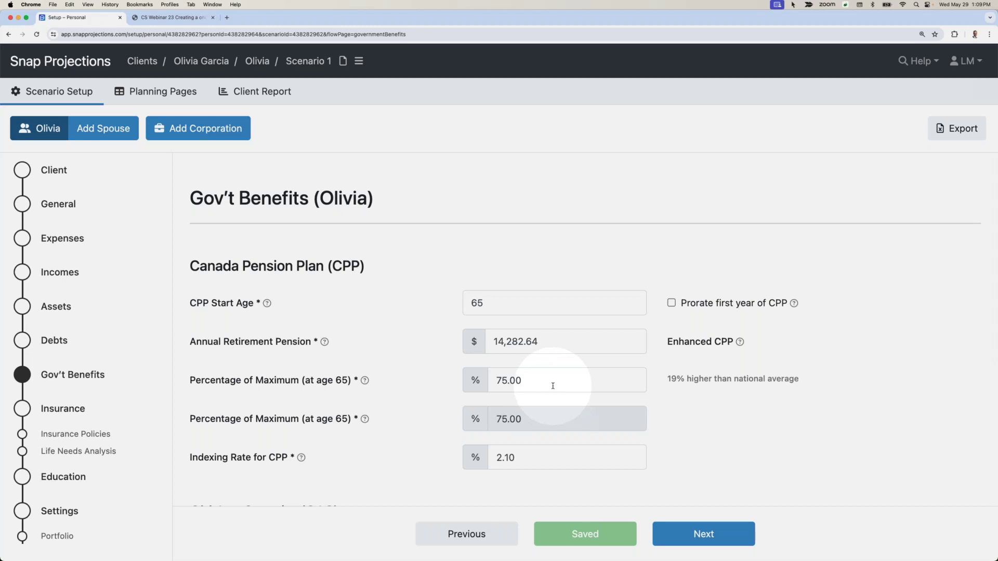
Step: Review the Old Age Security settings, and add a corporation named Evolve Design to the scenario
{"action": "scroll", "coordinate": [540, 385], "scroll_direction": "down", "scroll_amount": 4}
{"action": "scroll", "coordinate": [532, 385], "scroll_direction": "down", "scroll_amount": 5}
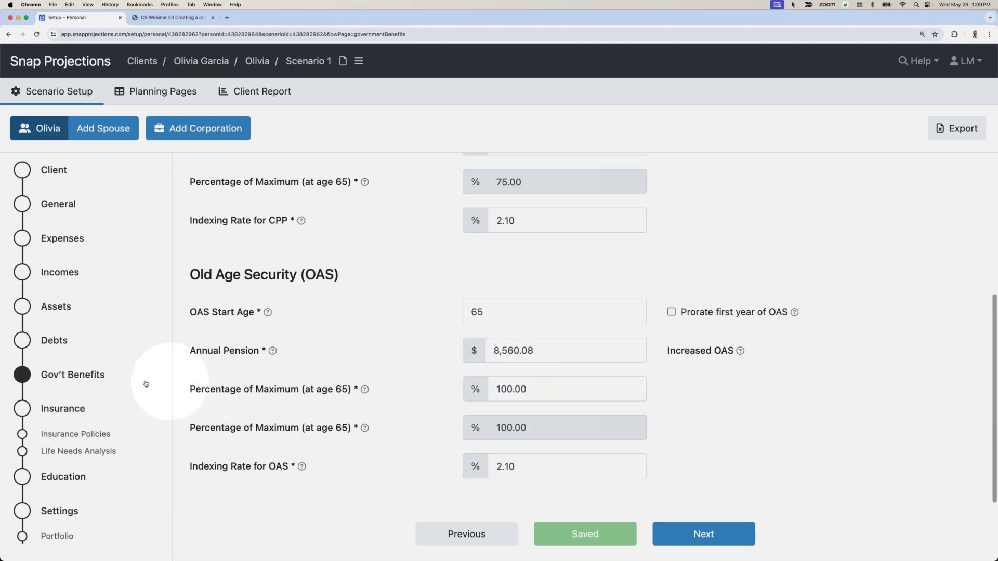
{"action": "scroll", "coordinate": [138, 382], "scroll_direction": "down", "scroll_amount": 3}
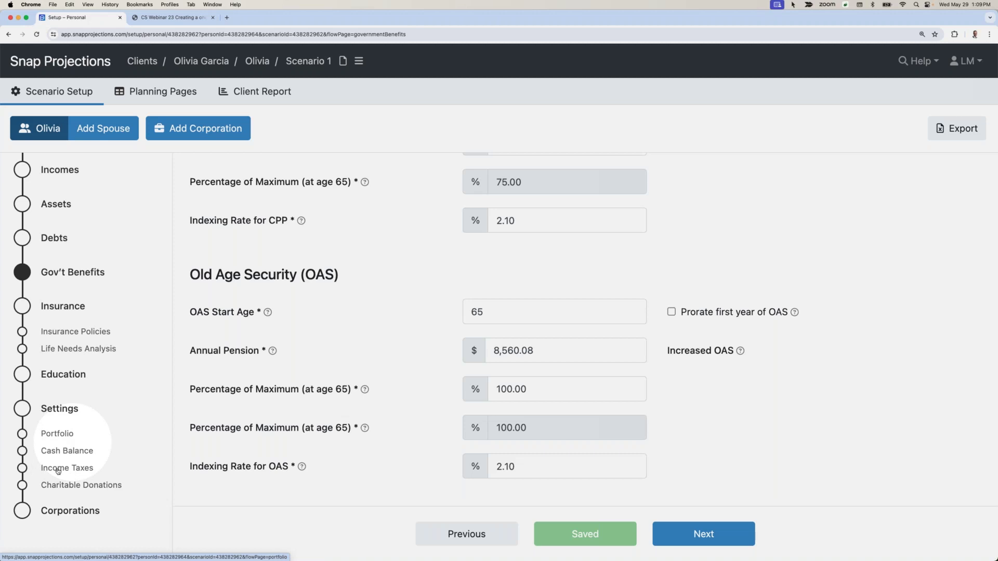
{"action": "left_click", "coordinate": [65, 513]}
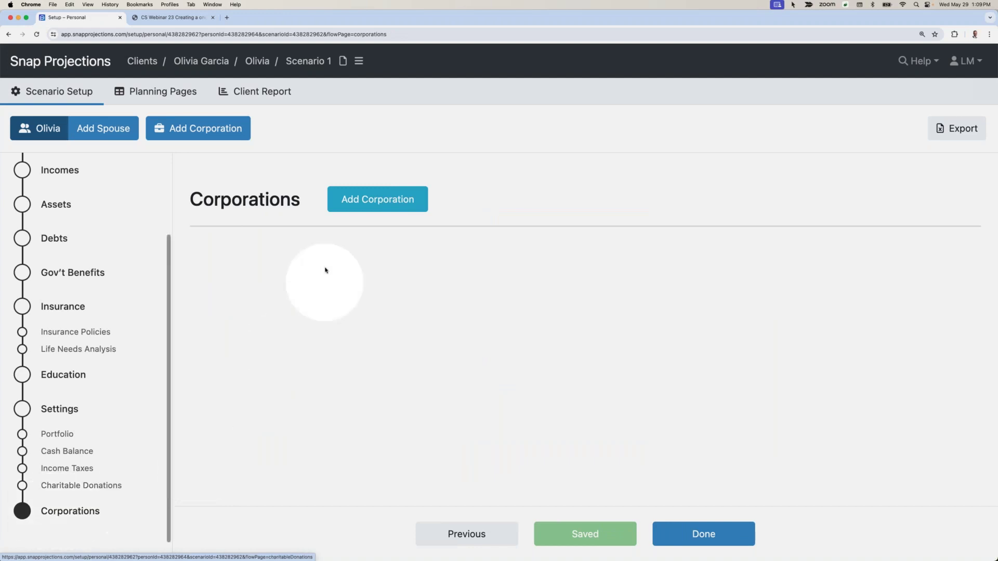
{"action": "left_click", "coordinate": [379, 201]}
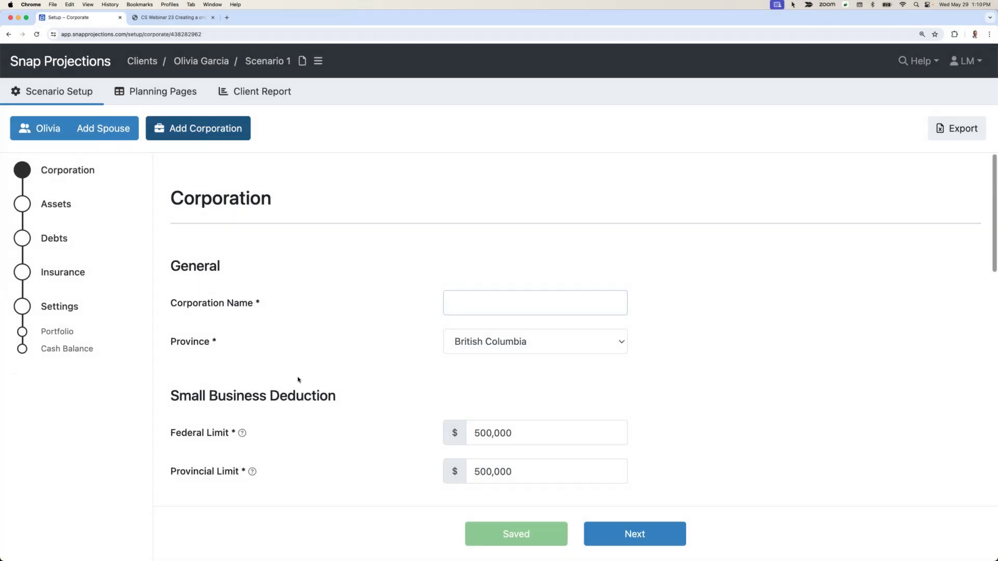
{"action": "type", "text": "Evolve Design"}
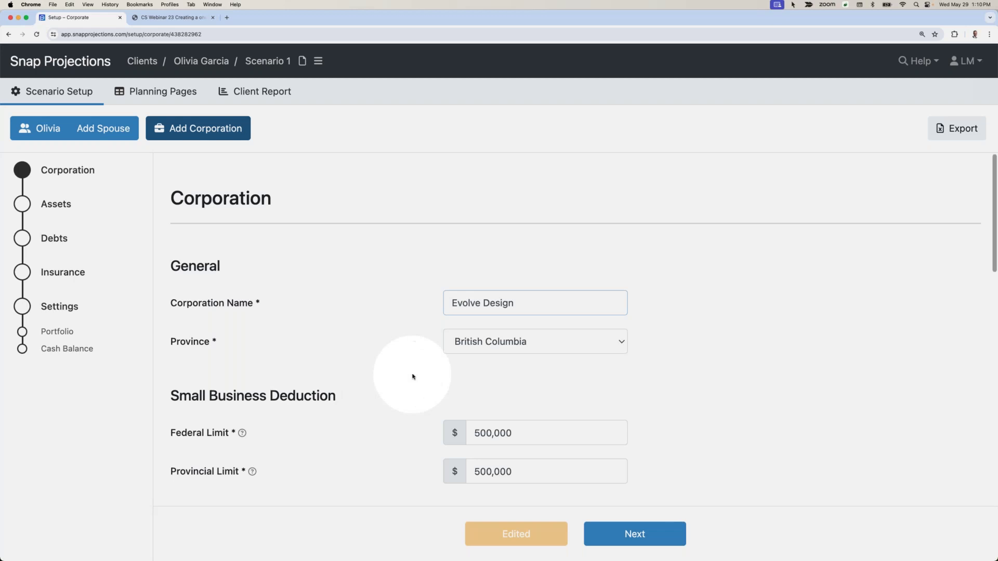
{"action": "left_click", "coordinate": [412, 376]}
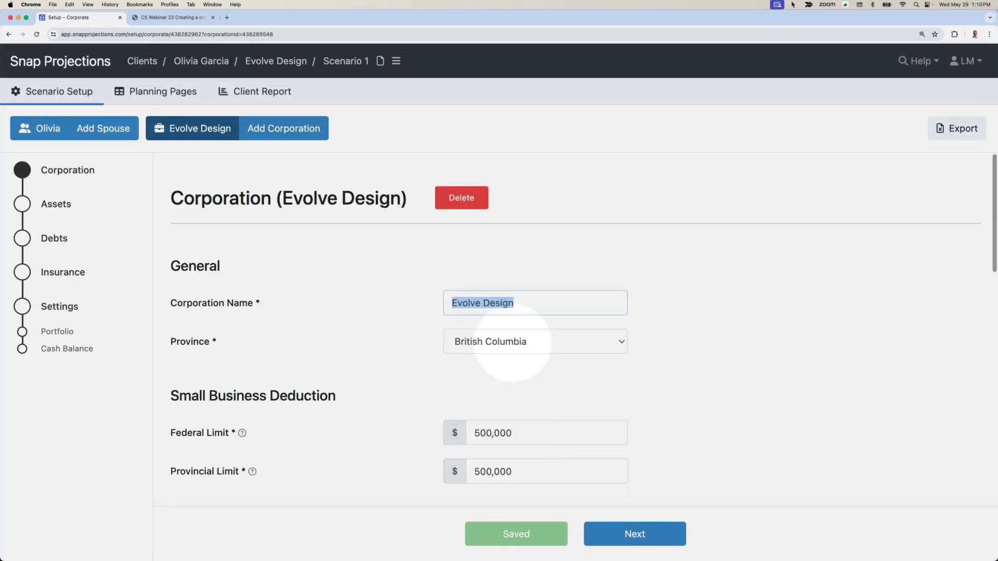
Step: Set Evolve Design's Non-Eligible RDTOH Balance to $15,000 and its CDA Balance to $20,000
{"action": "scroll", "coordinate": [512, 343], "scroll_direction": "down", "scroll_amount": 5}
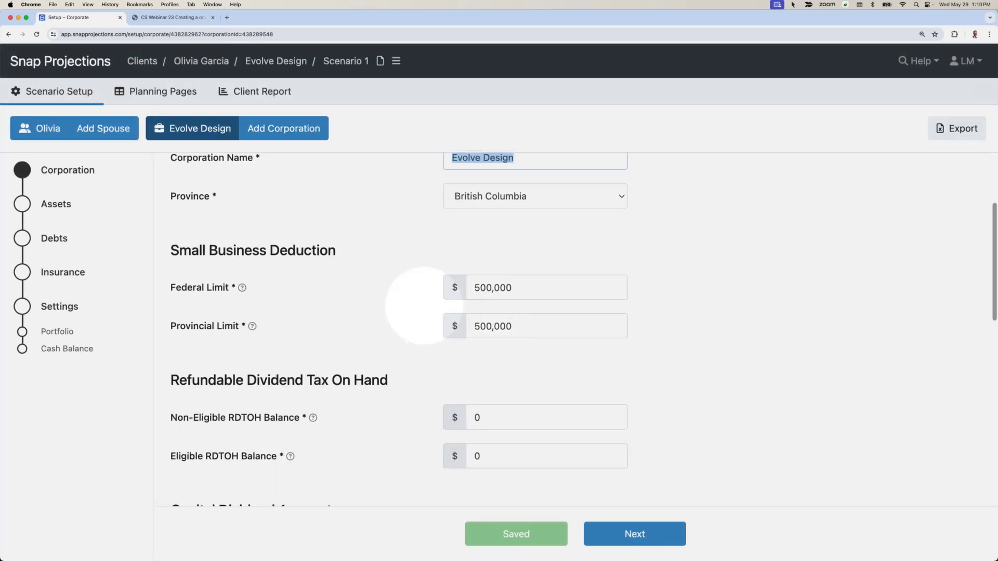
{"action": "scroll", "coordinate": [410, 315], "scroll_direction": "down", "scroll_amount": 7}
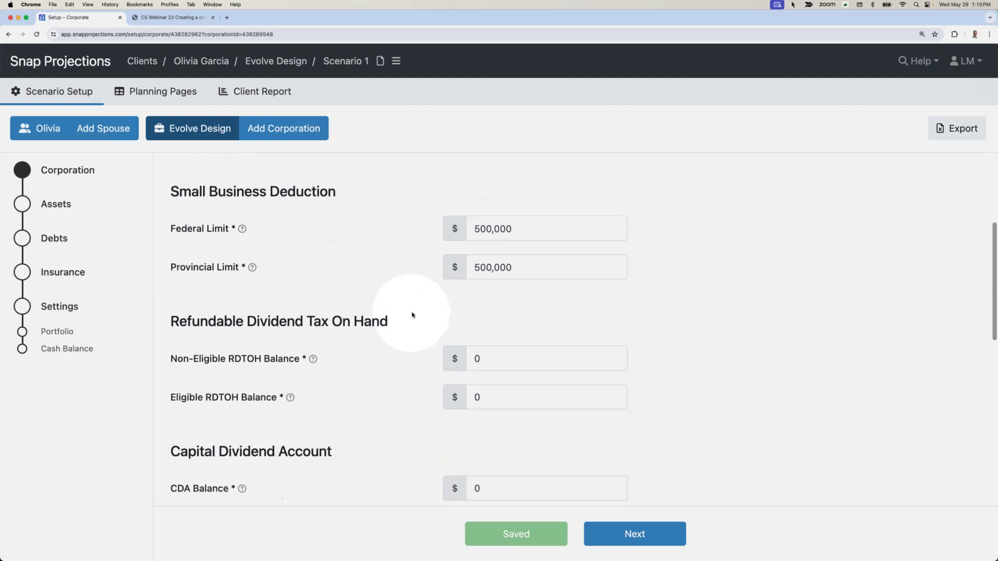
{"action": "scroll", "coordinate": [412, 312], "scroll_direction": "up", "scroll_amount": 1}
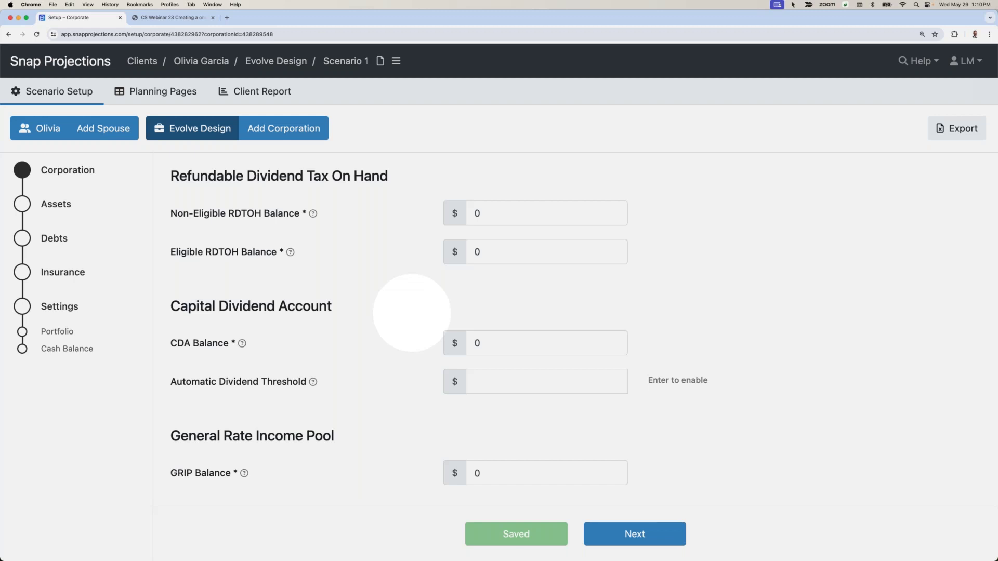
{"action": "left_click", "coordinate": [492, 214]}
{"action": "type", "text": "15000"}
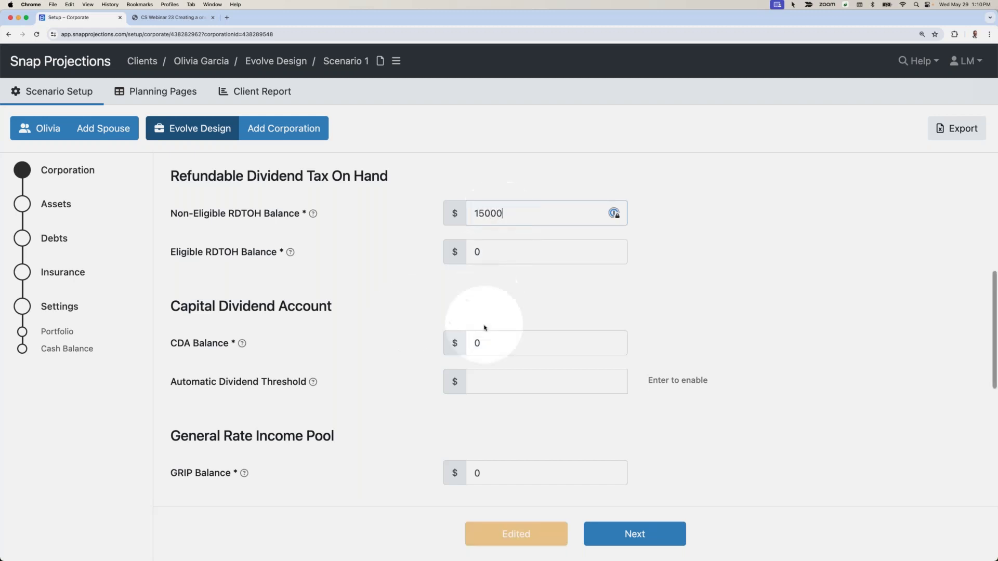
{"action": "left_click", "coordinate": [484, 324]}
{"action": "left_click", "coordinate": [492, 341]}
{"action": "type", "text": "20000"}
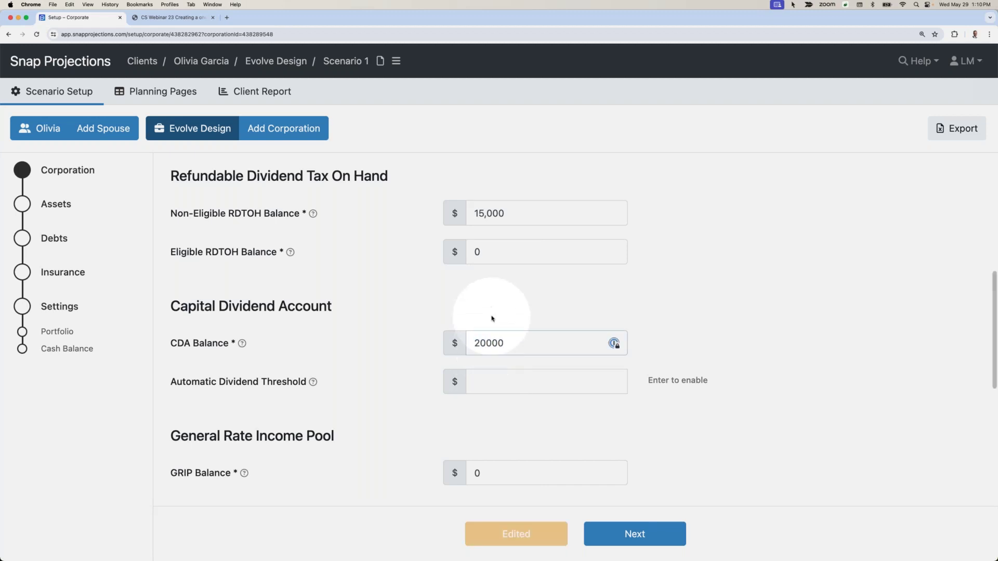
{"action": "left_click", "coordinate": [492, 318]}
Step: Review the corporation's ownership and disposition settings, keep the disposition time at Post-Mortem, and continue to its assets
{"action": "scroll", "coordinate": [493, 322], "scroll_direction": "down", "scroll_amount": 4}
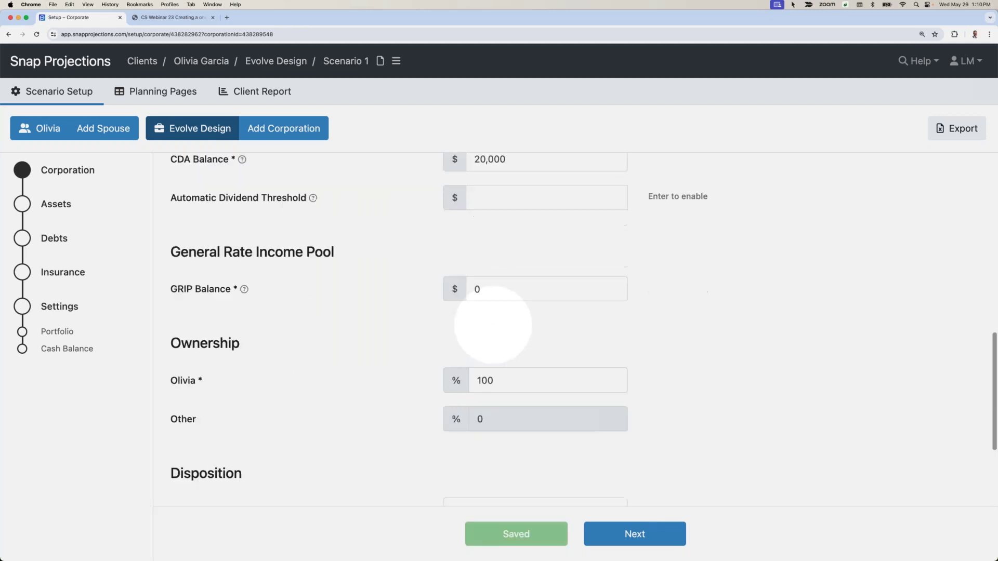
{"action": "scroll", "coordinate": [493, 325], "scroll_direction": "down", "scroll_amount": 3}
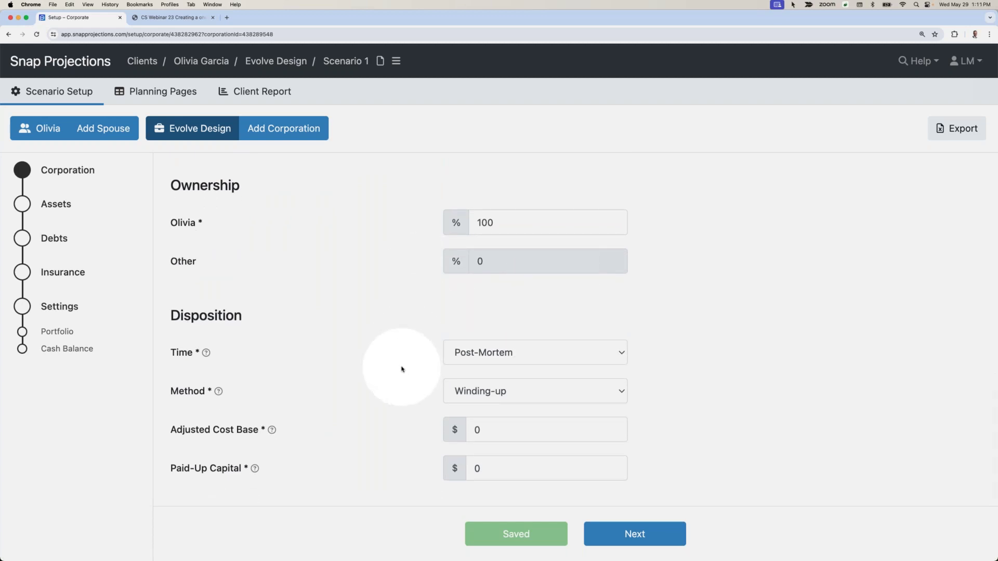
{"action": "left_click", "coordinate": [493, 356]}
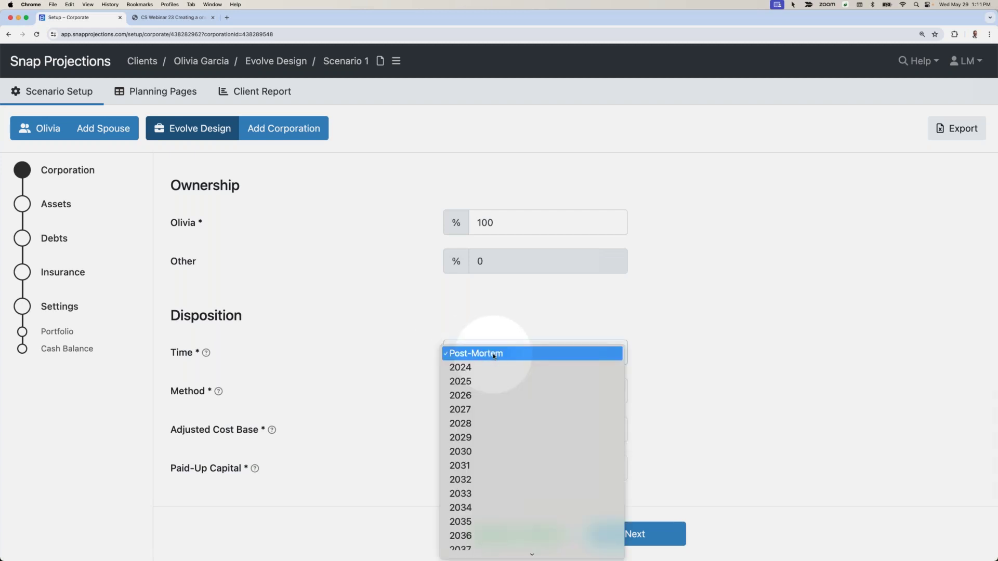
{"action": "left_click", "coordinate": [483, 326]}
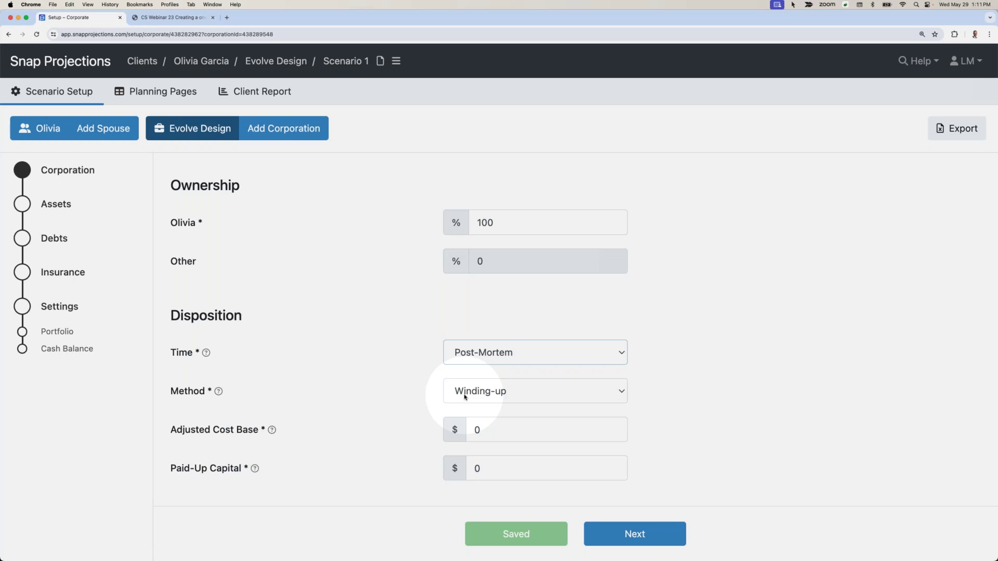
{"action": "left_click", "coordinate": [624, 535]}
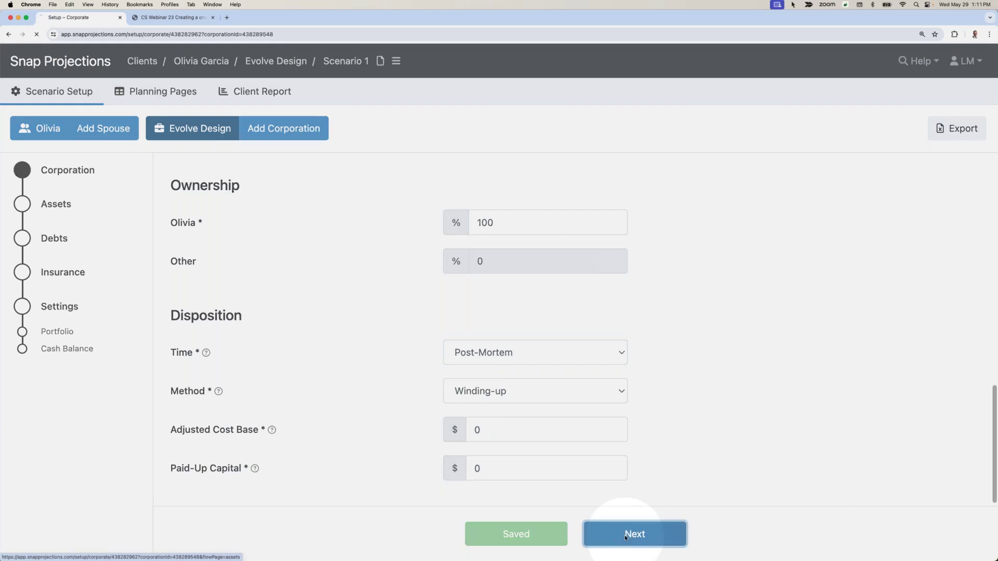
Step: Add a corporate financial asset described as Investments with a value of $500,000 and a cost of $400,000
{"action": "left_click", "coordinate": [885, 355]}
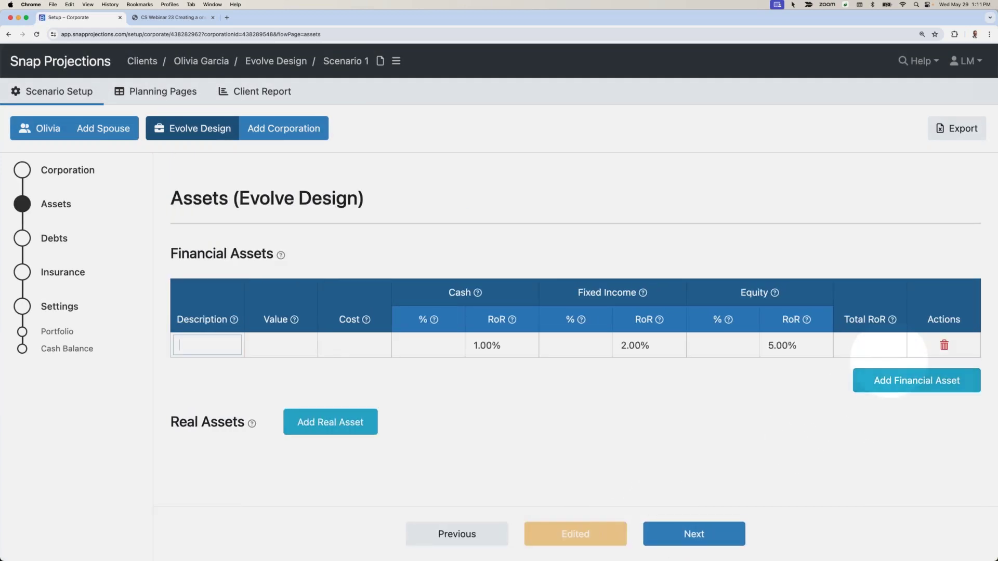
{"action": "type", "text": "Investments"}
{"action": "key", "text": "Tab"}
{"action": "type", "text": "500000"}
{"action": "key", "text": "Tab"}
{"action": "type", "text": "40,000"}
{"action": "key", "text": "Tab"}
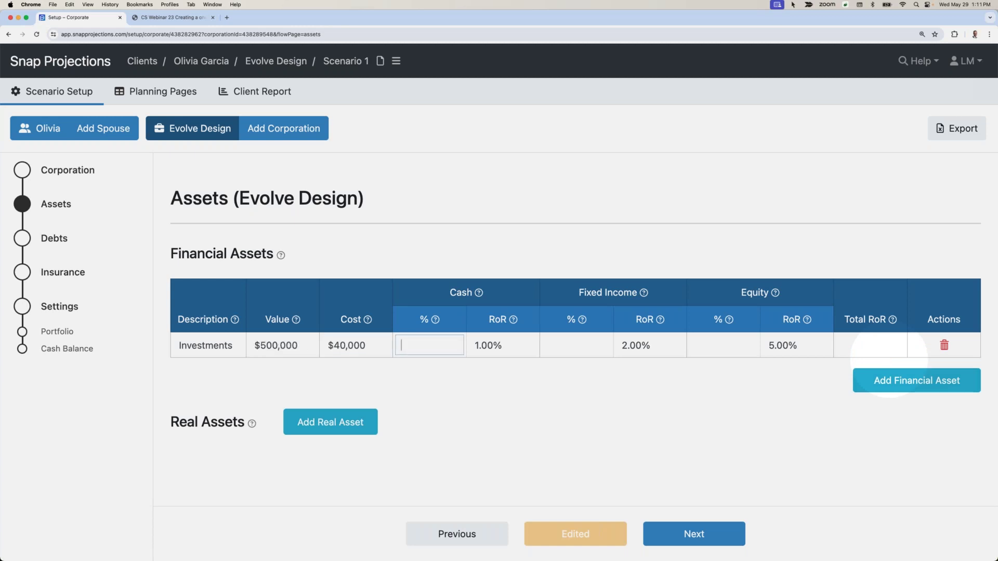
{"action": "left_click", "coordinate": [379, 346]}
{"action": "left_click", "coordinate": [378, 345]}
{"action": "type", "text": "0"}
Step: Allocate the Investments asset as 0% cash, 30% fixed income and 70% equity
{"action": "left_click", "coordinate": [425, 348]}
{"action": "type", "text": "0"}
{"action": "key", "text": "Tab"}
{"action": "type", "text": "30"}
{"action": "key", "text": "Tab"}
{"action": "left_click", "coordinate": [591, 378]}
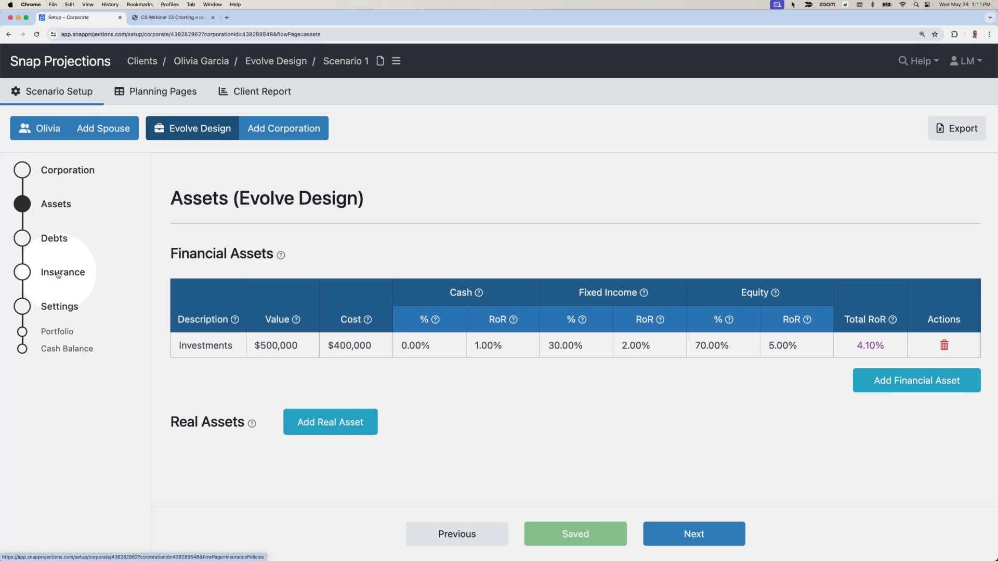
Step: In the corporation's planning pages, set the 2024 operating income to $450,000, copied down to age 59 and indexed at 2.10%
{"action": "left_click", "coordinate": [161, 93]}
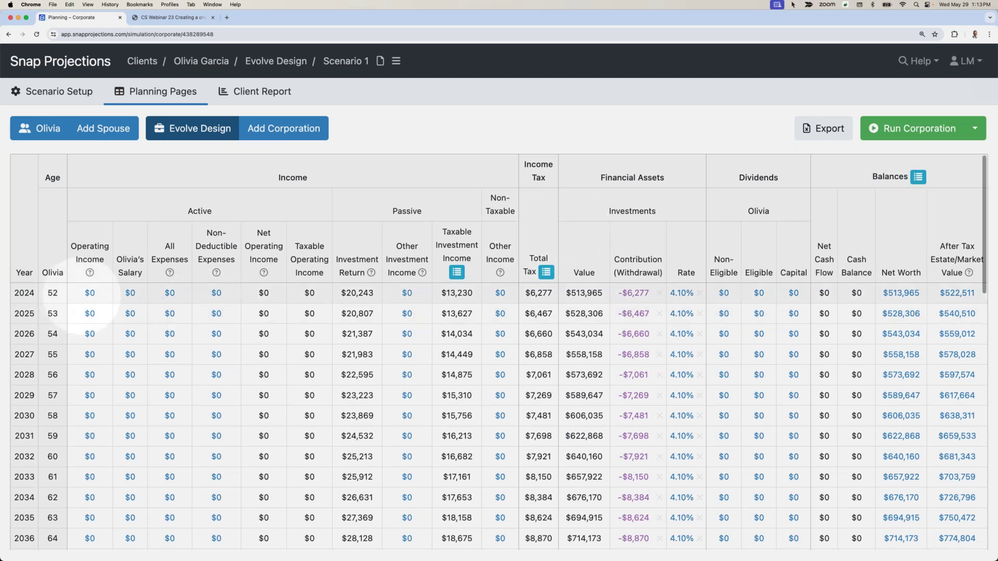
{"action": "left_click", "coordinate": [89, 293]}
{"action": "type", "text": "450000"}
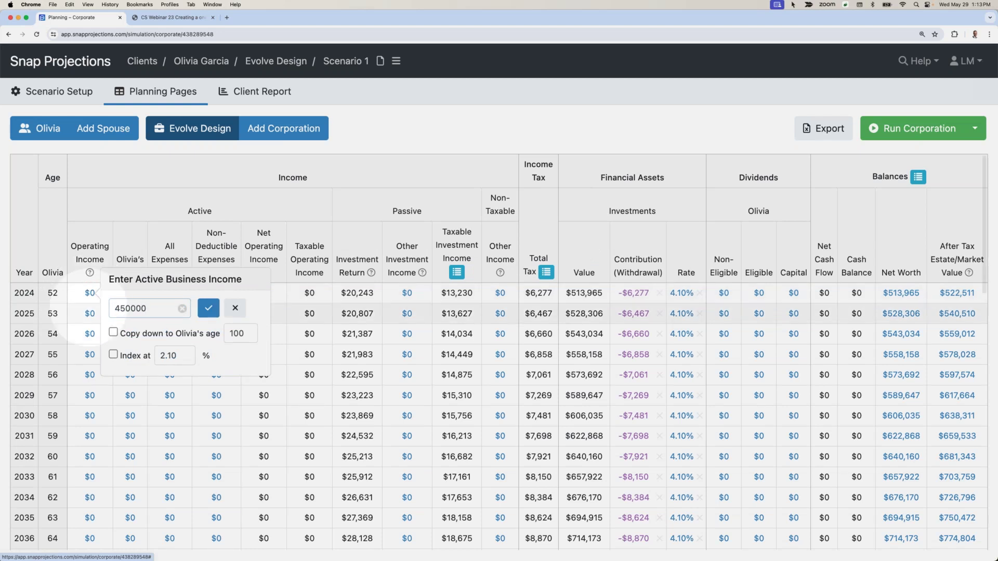
{"action": "left_click", "coordinate": [113, 332]}
{"action": "left_click", "coordinate": [113, 354]}
{"action": "double_click", "coordinate": [244, 334]}
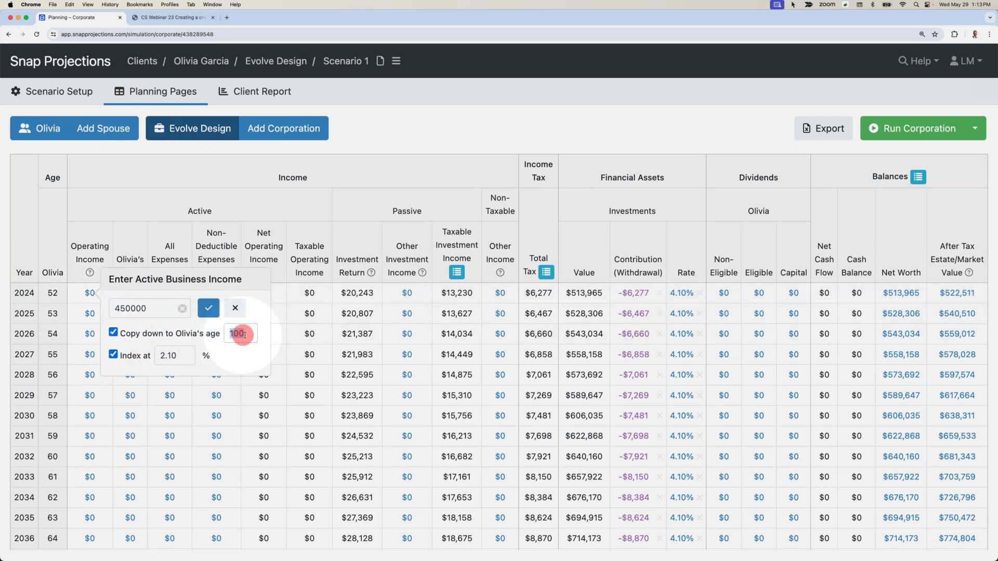
{"action": "type", "text": "65"}
{"action": "left_click", "coordinate": [209, 309]}
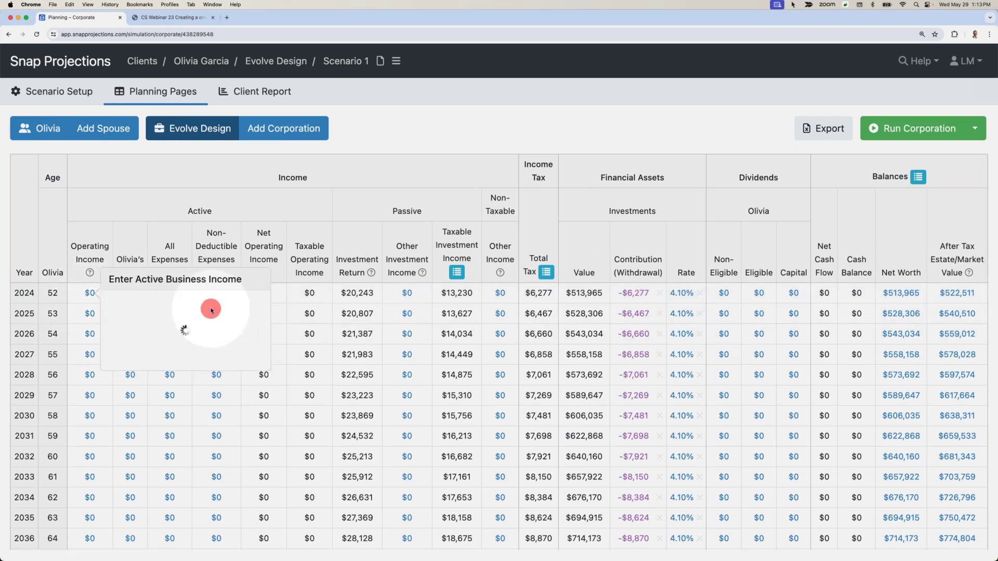
Step: Set the owner's 2024 salary from the corporation to $200,000, copied down to age 59 and indexed at 2.10%
{"action": "left_click", "coordinate": [130, 322]}
{"action": "type", "text": "200000"}
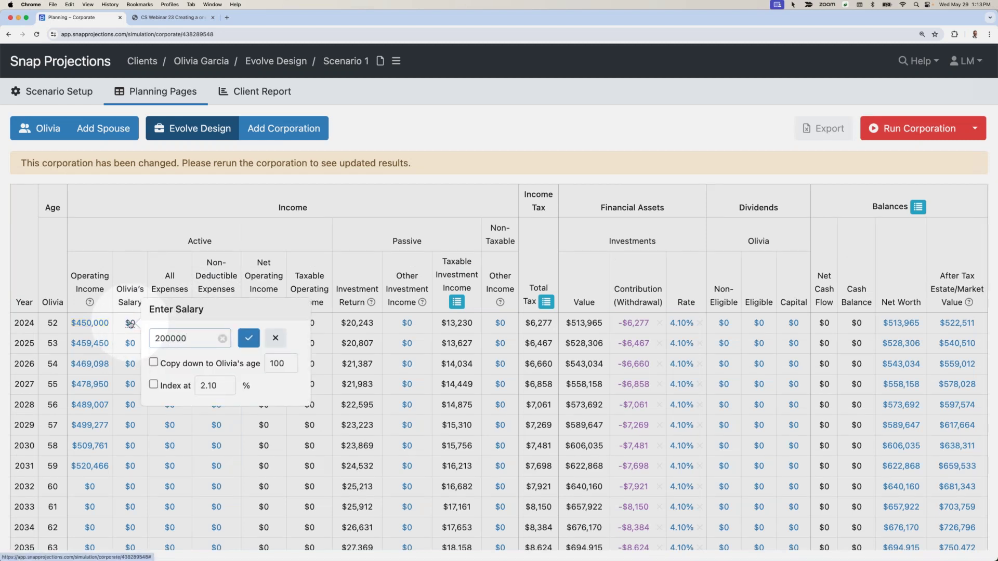
{"action": "left_click", "coordinate": [153, 362]}
{"action": "left_click", "coordinate": [153, 384]}
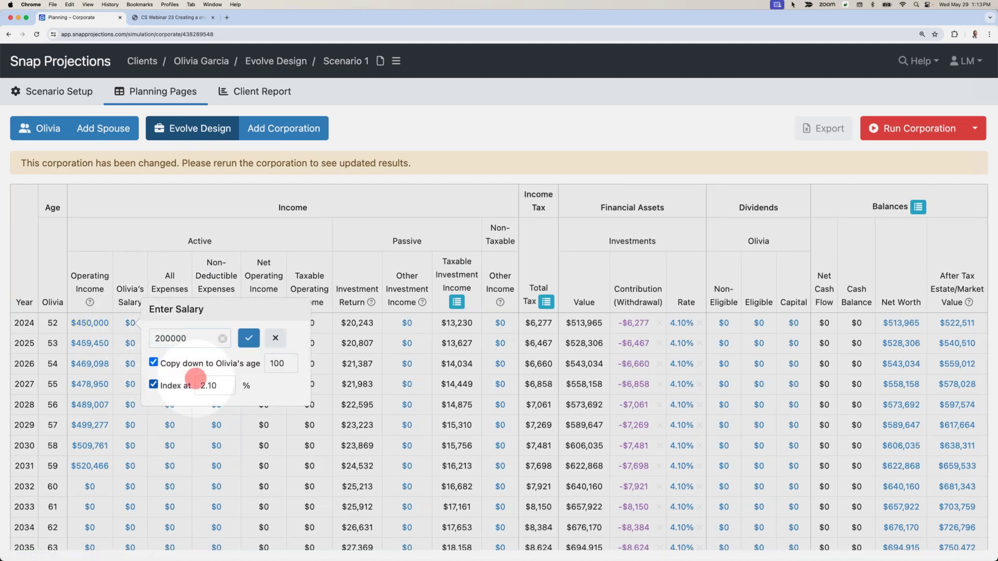
{"action": "double_click", "coordinate": [285, 363]}
{"action": "type", "text": "59"}
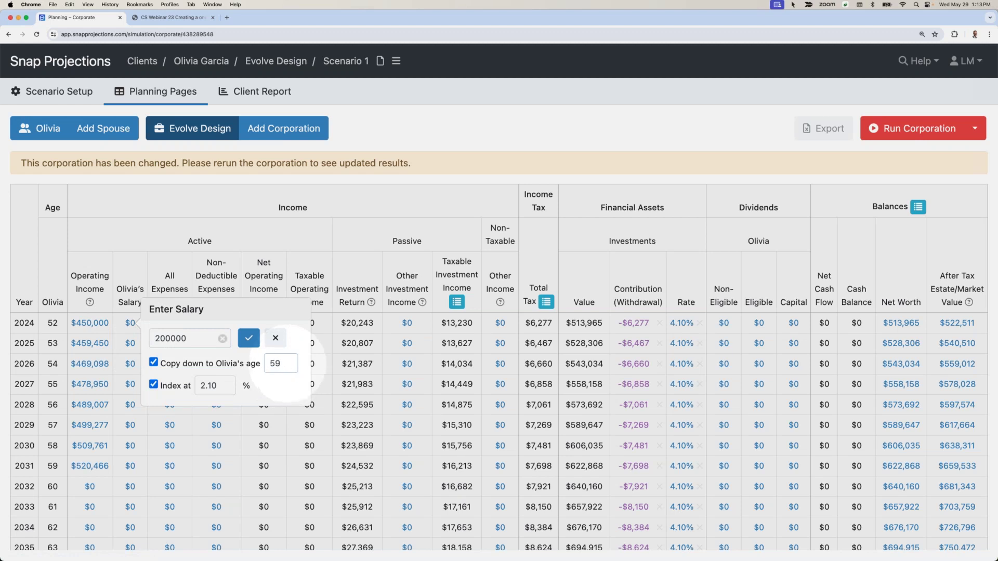
{"action": "left_click", "coordinate": [248, 338]}
Step: Set the corporation's 2024 total expenses to $50,000, copied down to age 59 and indexed at 2.10%
{"action": "left_click", "coordinate": [179, 322]}
{"action": "type", "text": "50000"}
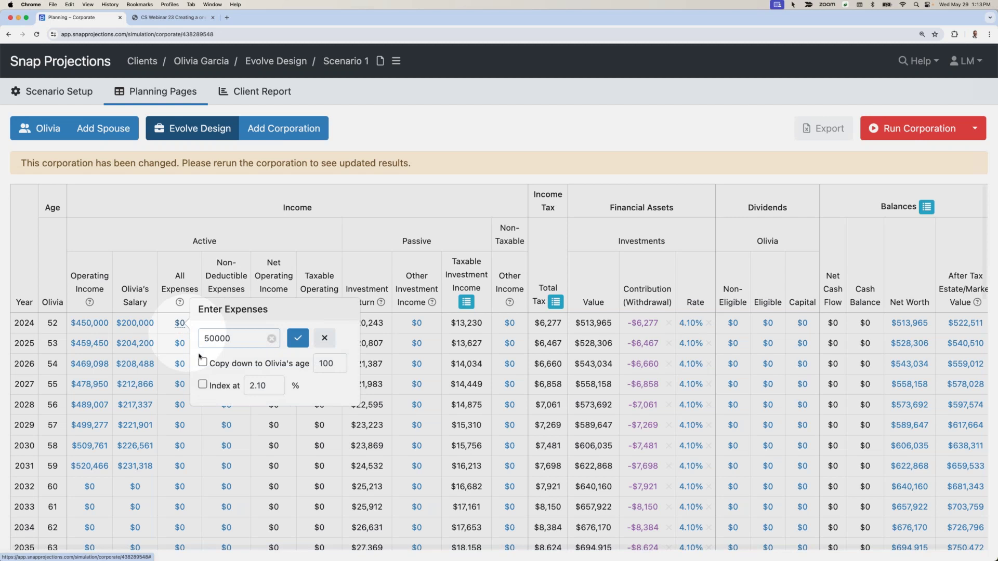
{"action": "left_click", "coordinate": [202, 362]}
{"action": "double_click", "coordinate": [331, 363]}
{"action": "type", "text": "59"}
{"action": "left_click", "coordinate": [202, 384]}
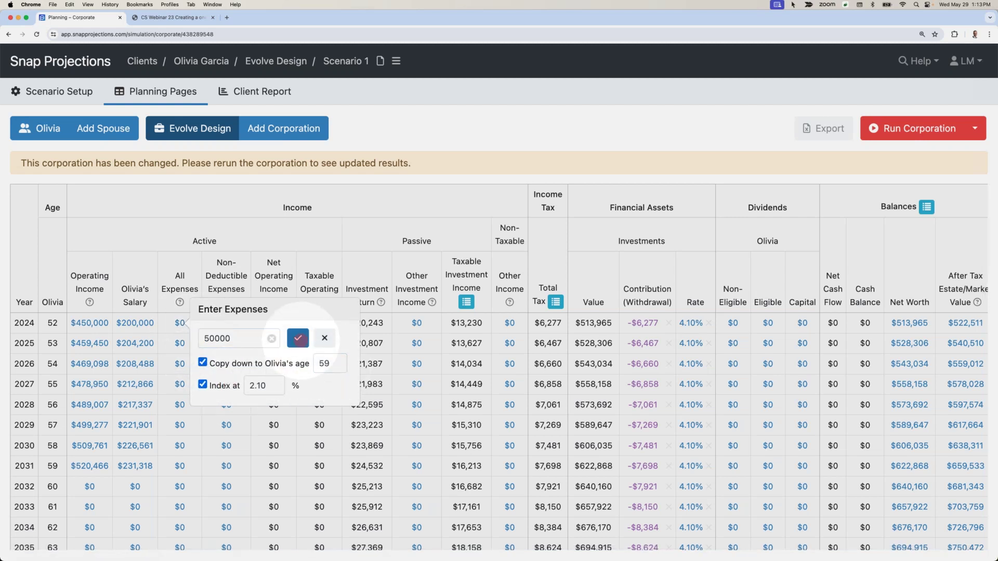
{"action": "left_click", "coordinate": [298, 339]}
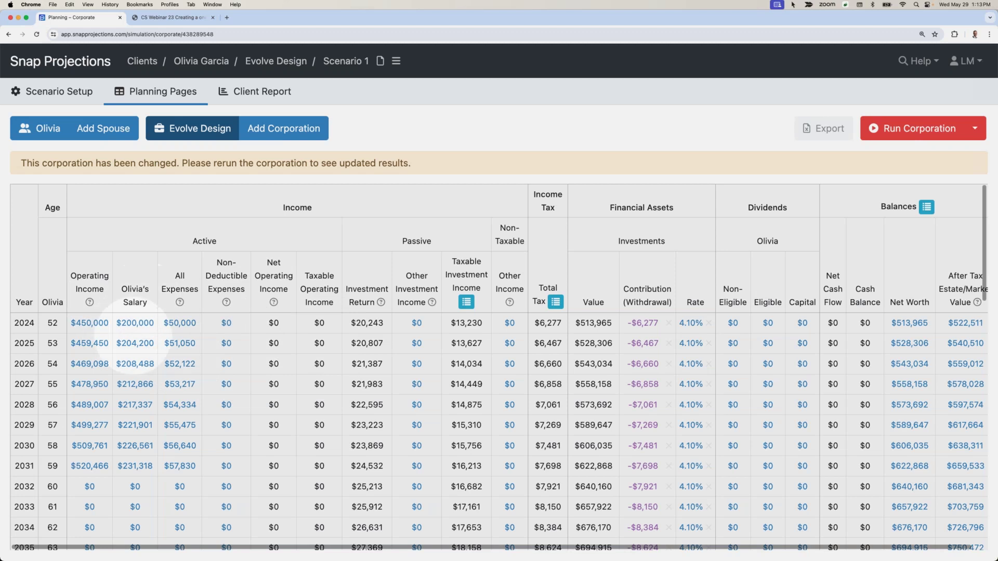
Step: Rerun the corporation's projection and examine the Investments contributions and values around ages 59 and 60
{"action": "left_click", "coordinate": [899, 140]}
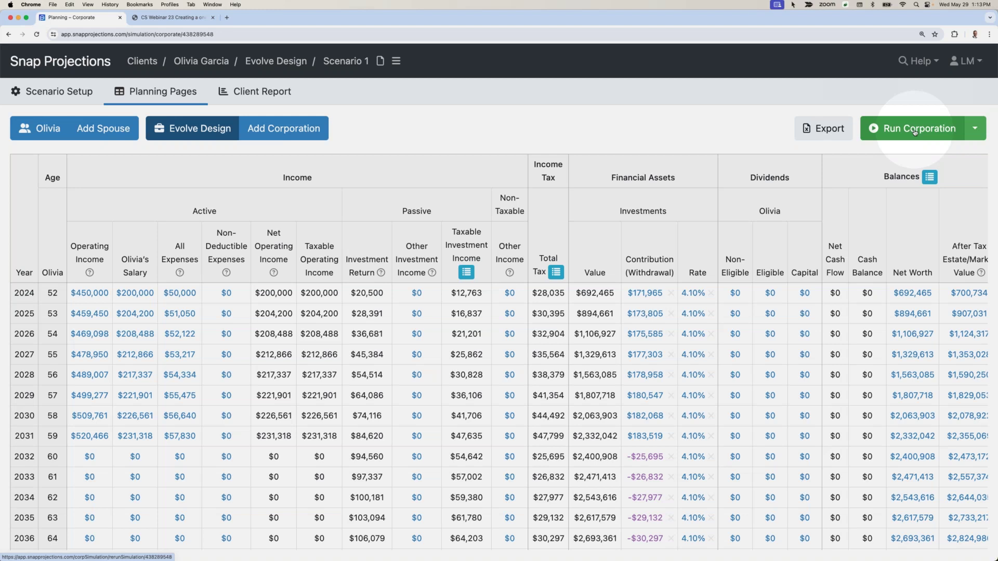
{"action": "left_click", "coordinate": [914, 130]}
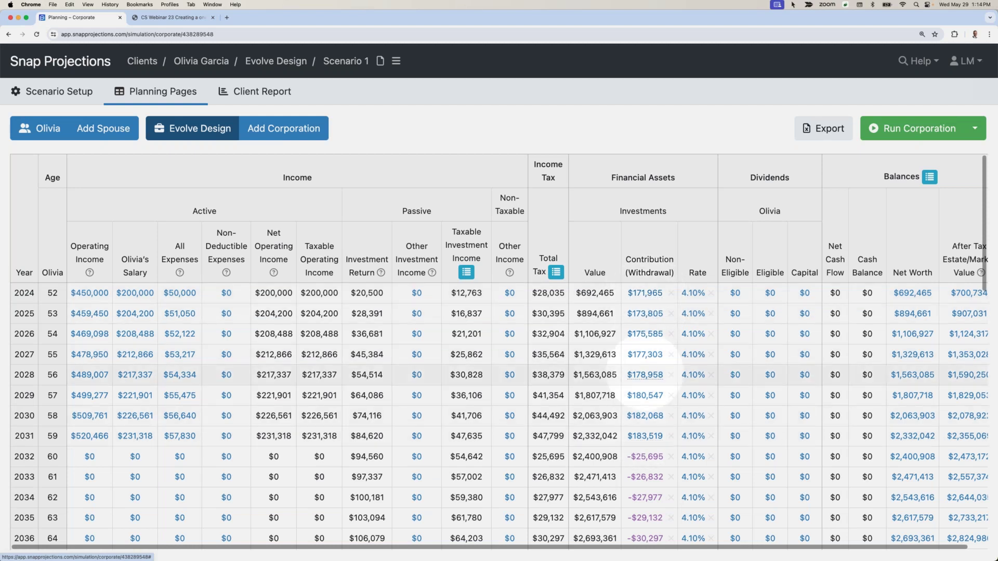
{"action": "scroll", "coordinate": [639, 416], "scroll_direction": "down", "scroll_amount": 1}
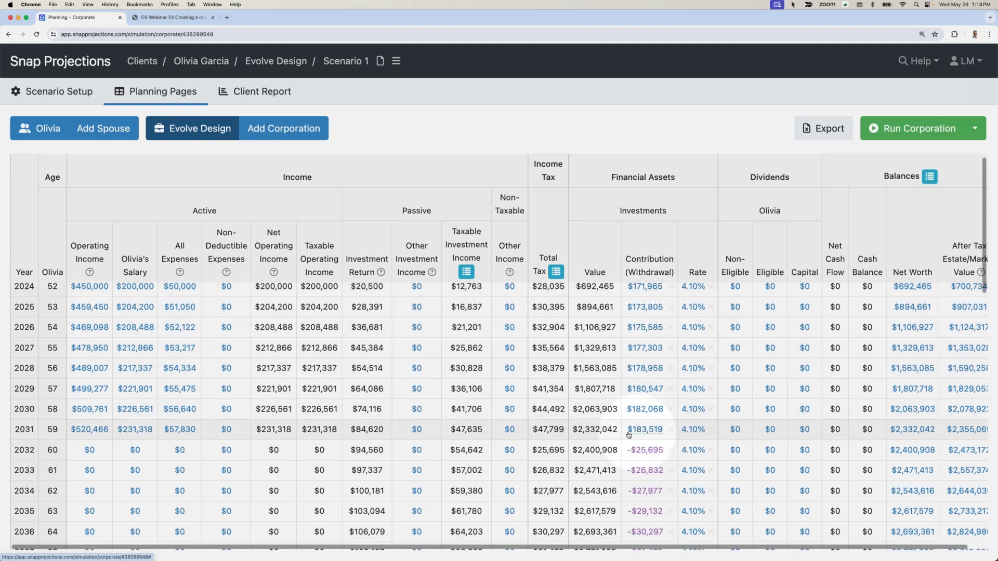
{"action": "scroll", "coordinate": [622, 431], "scroll_direction": "up", "scroll_amount": 1}
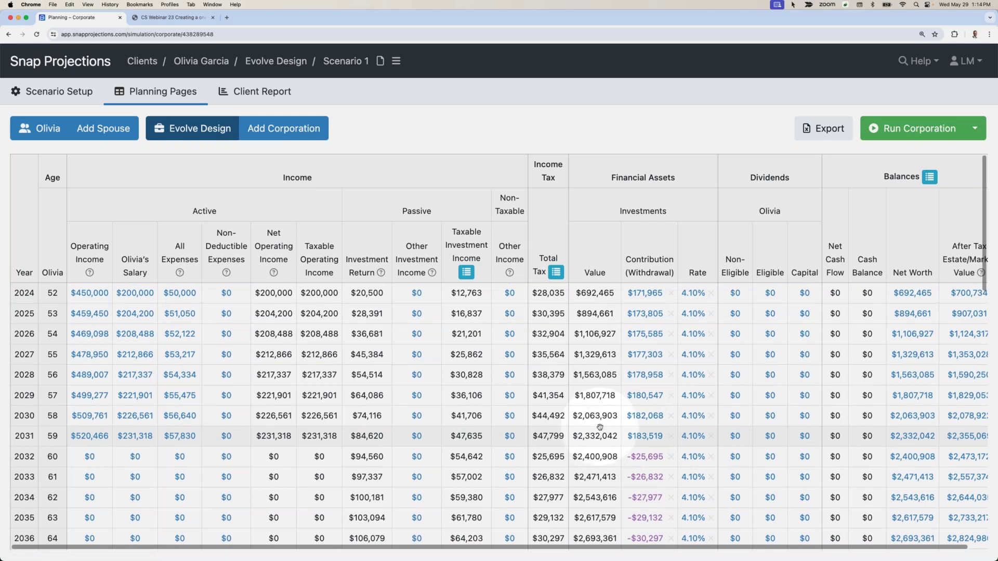
{"action": "mouse_move", "coordinate": [600, 427]}
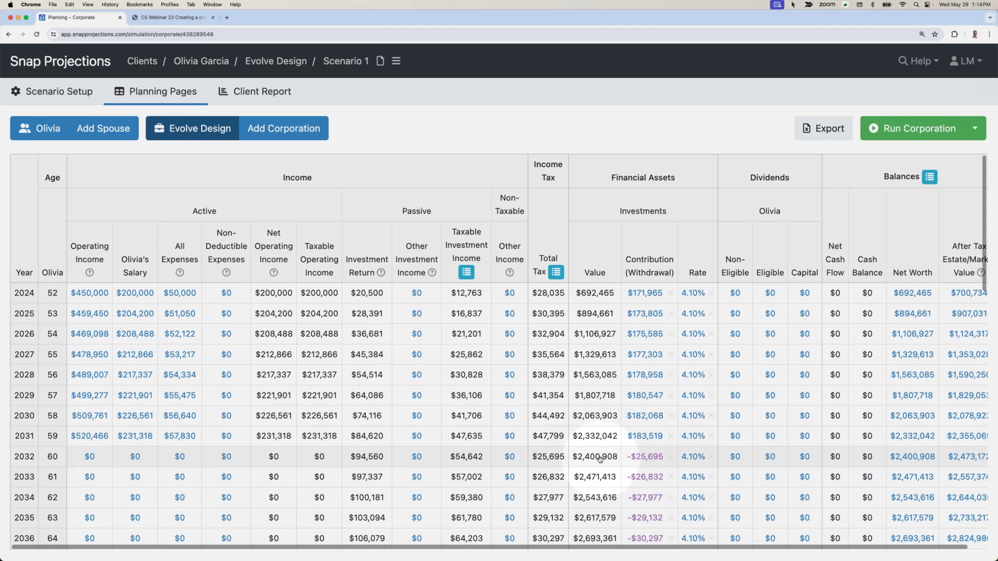
{"action": "mouse_move", "coordinate": [600, 458]}
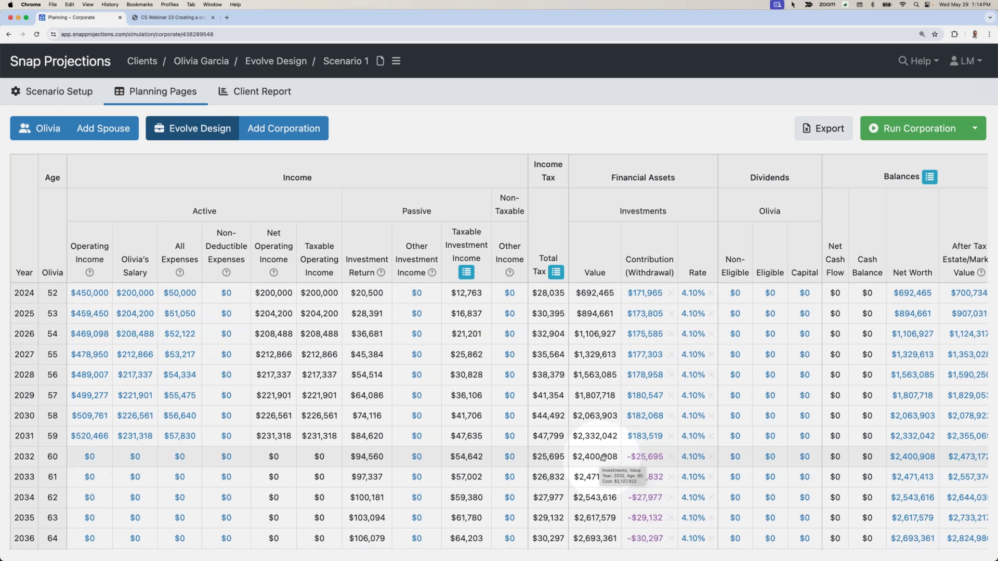
Step: Switch to the client's personal planning page and review the 2024 nominal expenses, income tax and mortgage payment
{"action": "left_click", "coordinate": [39, 129]}
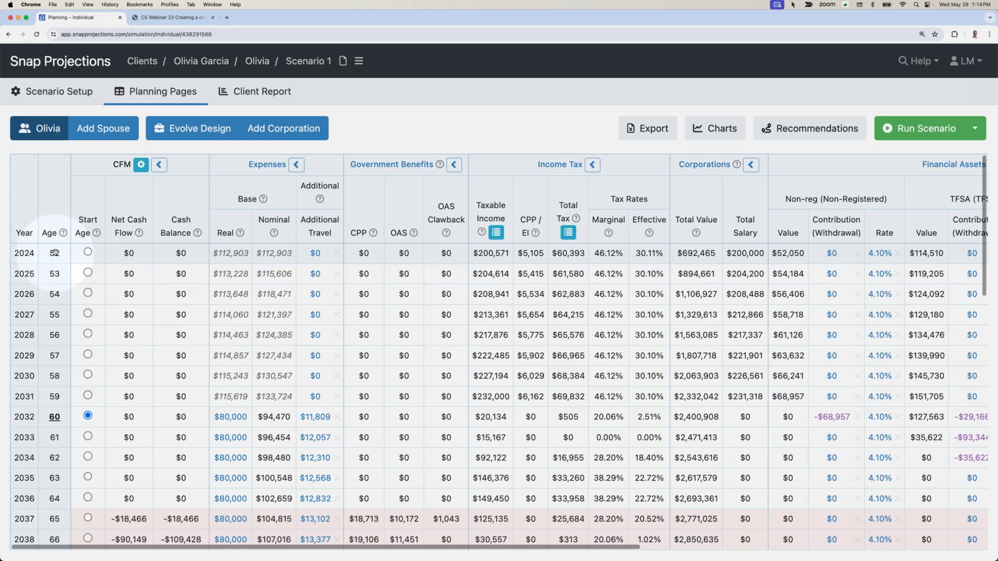
{"action": "left_click", "coordinate": [282, 254]}
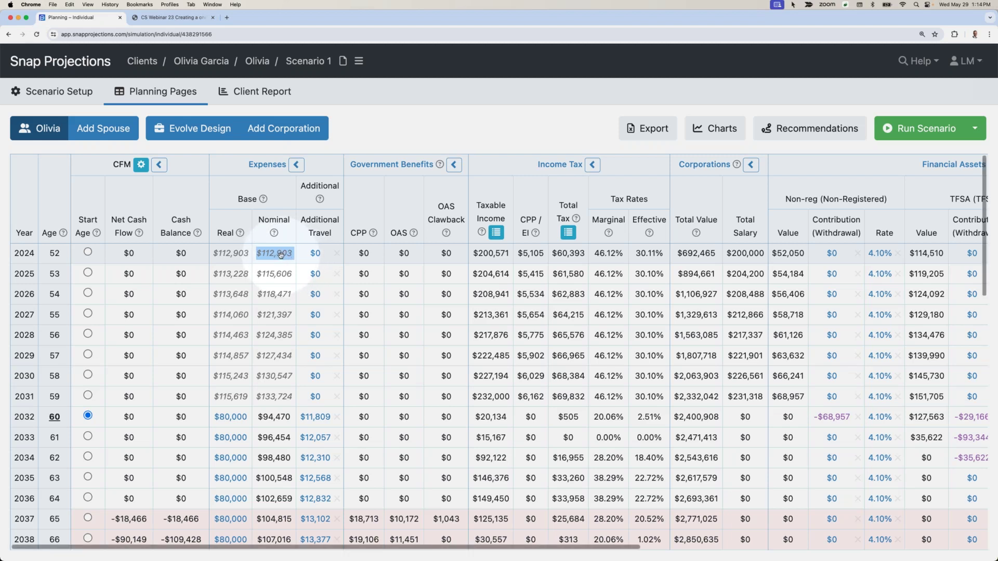
{"action": "scroll", "coordinate": [281, 254], "scroll_direction": "right", "scroll_amount": 5}
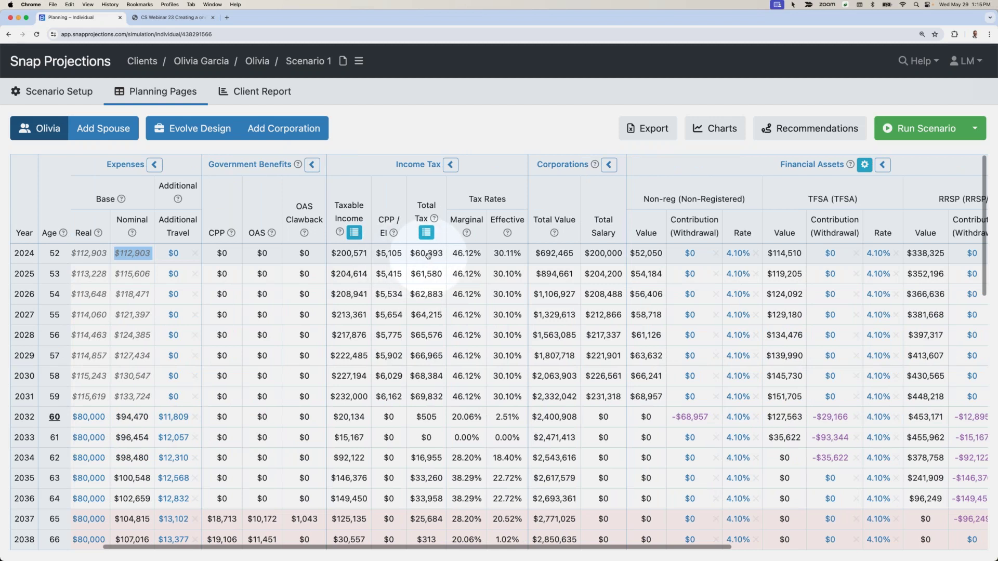
{"action": "scroll", "coordinate": [427, 255], "scroll_direction": "right", "scroll_amount": 13}
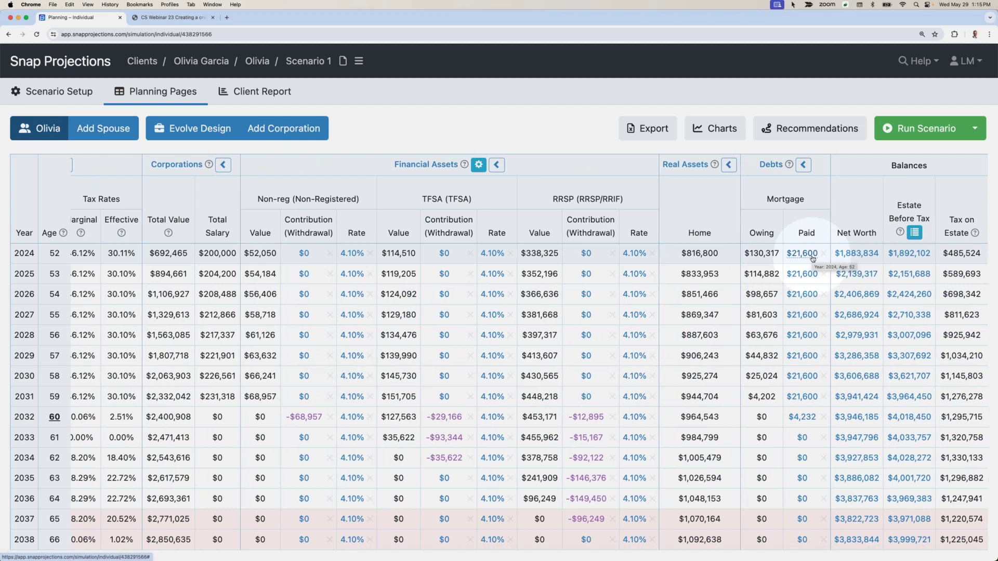
{"action": "scroll", "coordinate": [812, 258], "scroll_direction": "left", "scroll_amount": 15}
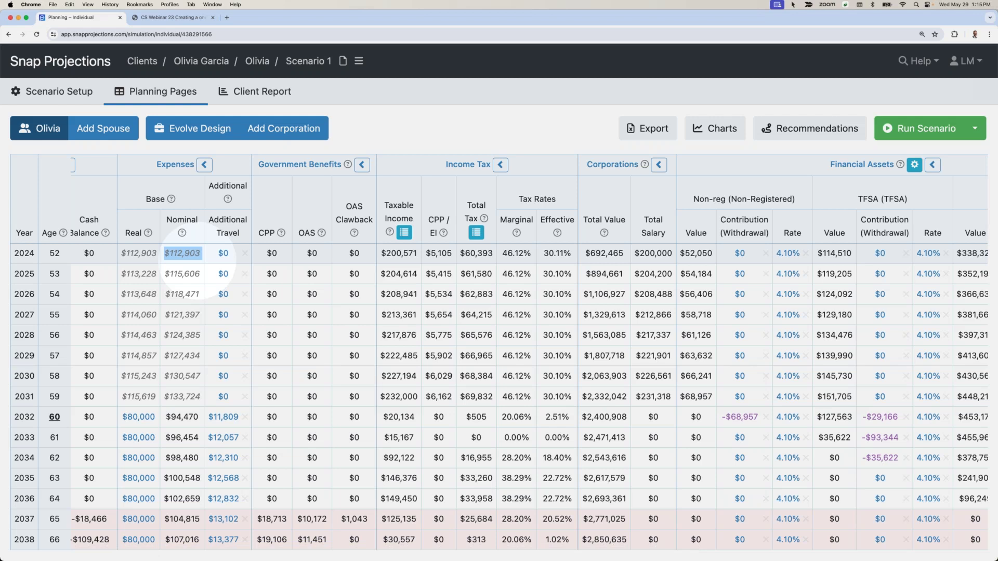
Step: Set the 2024 RRSP contribution to $32,000, copied down to age 59 and indexed at 2.10%
{"action": "scroll", "coordinate": [198, 262], "scroll_direction": "right", "scroll_amount": 15}
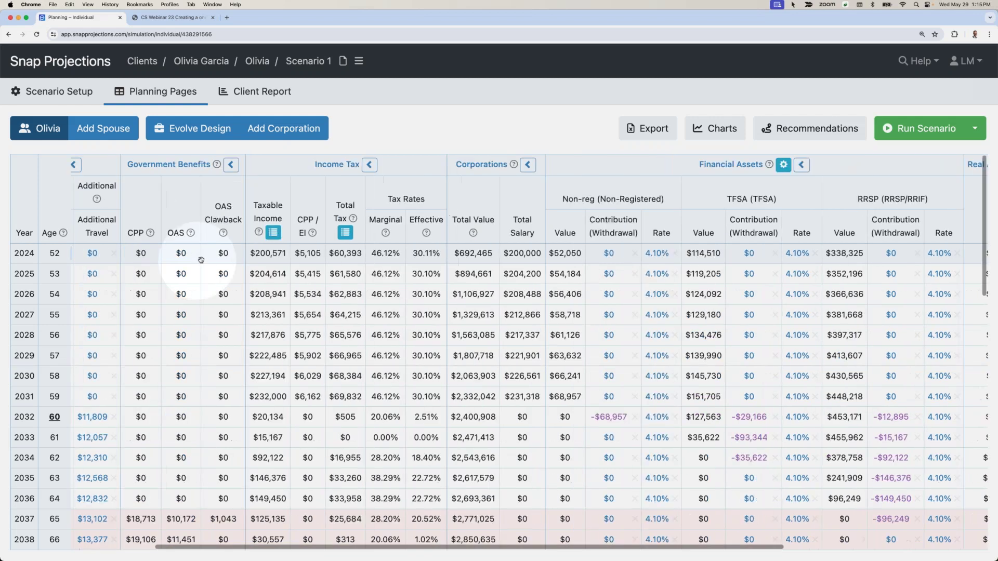
{"action": "left_click", "coordinate": [586, 254]}
{"action": "type", "text": "3"}
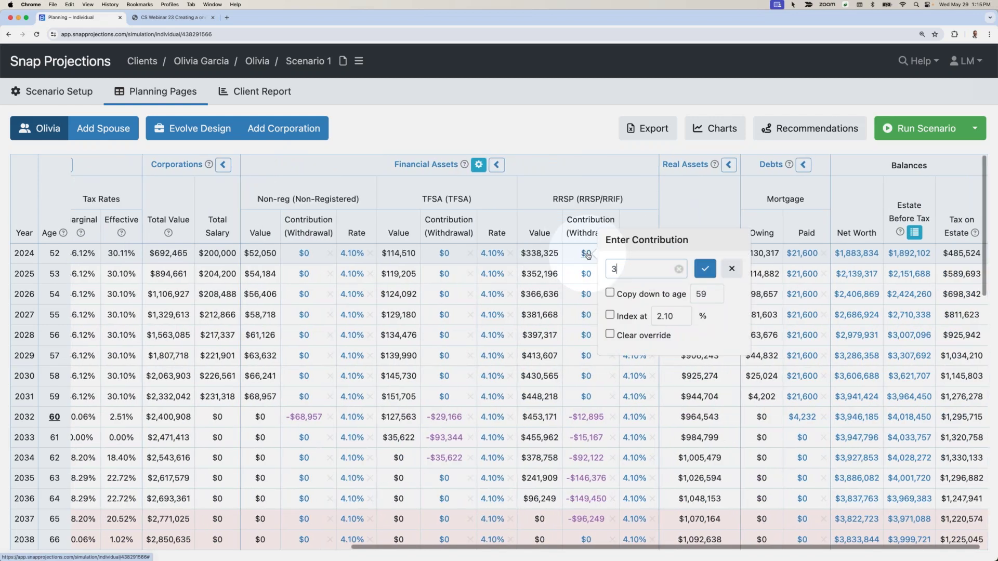
{"action": "type", "text": "2000"}
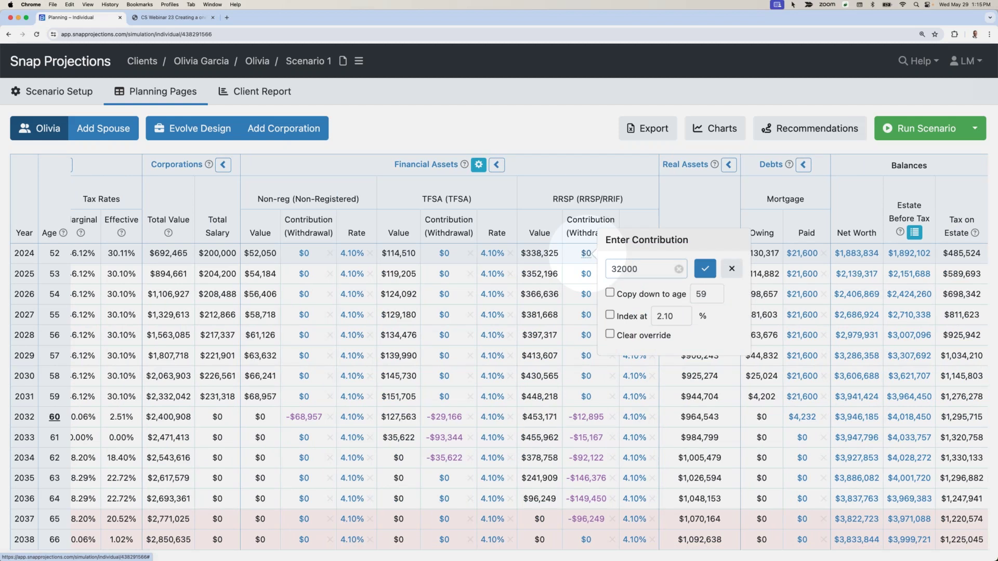
{"action": "left_click", "coordinate": [609, 293]}
{"action": "left_click", "coordinate": [609, 314]}
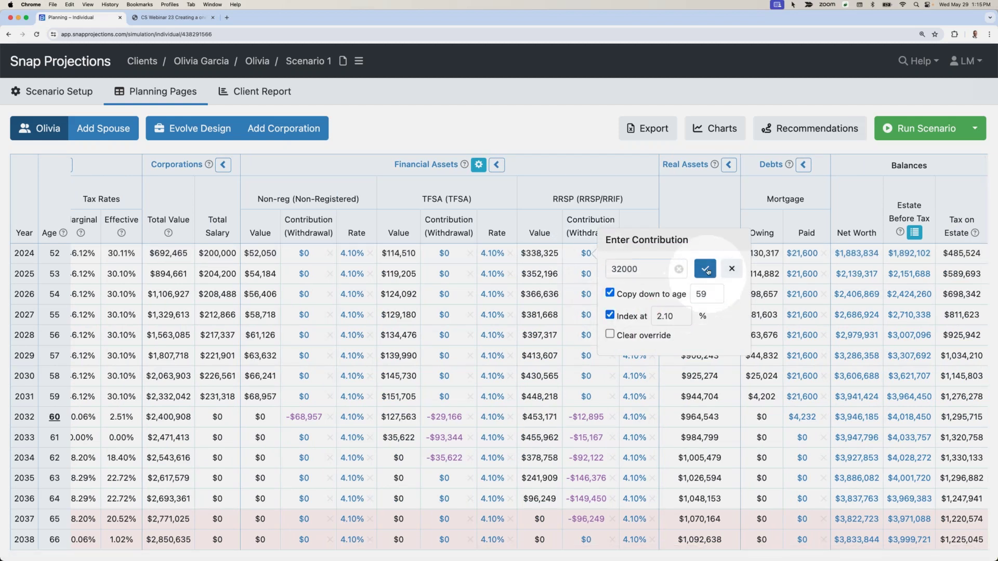
{"action": "left_click", "coordinate": [705, 269]}
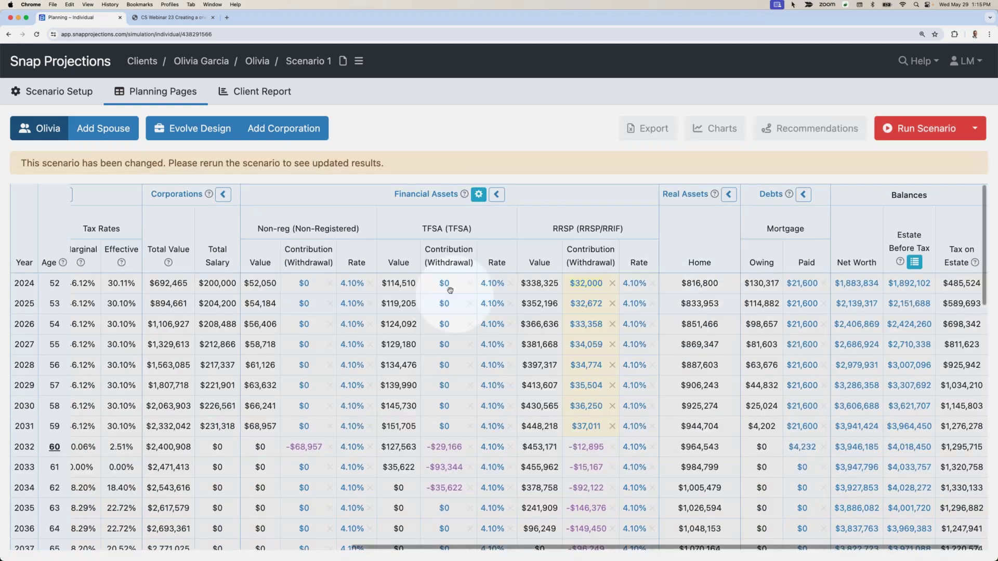
Step: Set the 2024 TFSA contribution to $7,000, copied down to age 59
{"action": "left_click", "coordinate": [444, 283]}
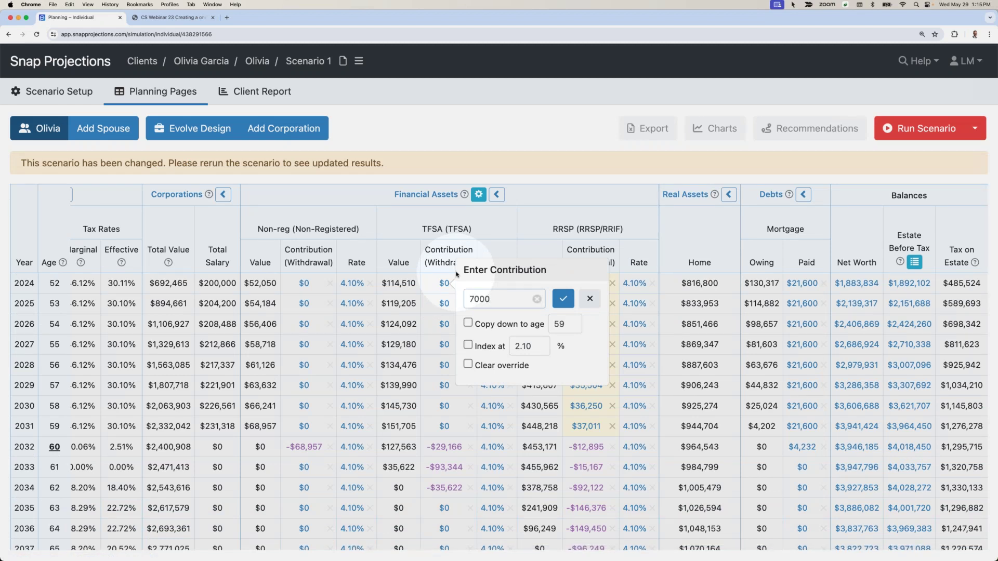
{"action": "left_click", "coordinate": [468, 323]}
{"action": "left_click", "coordinate": [563, 299]}
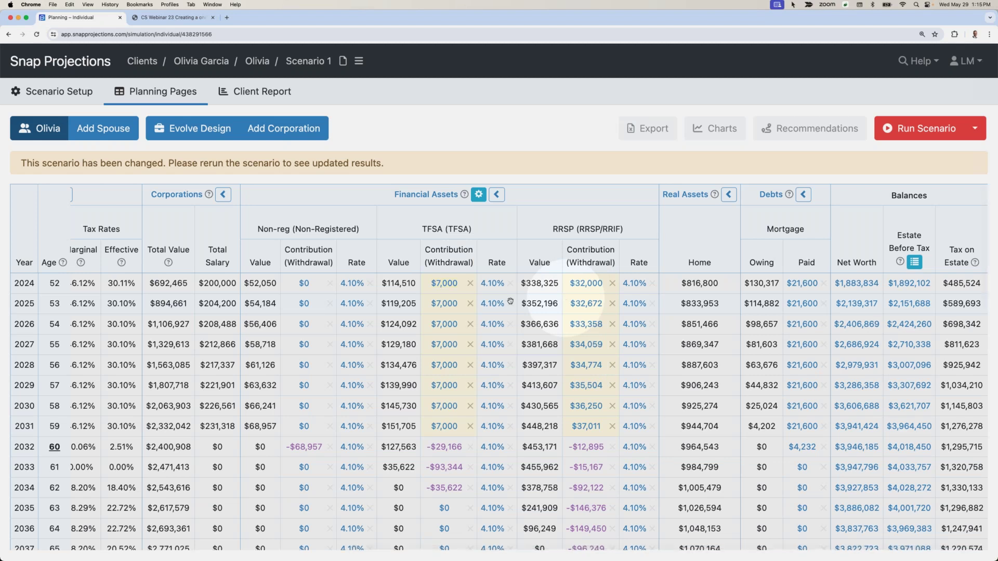
Step: Set the TFSA contributions from 2024 through age 59 to $10,000 and rerun the scenario
{"action": "left_click", "coordinate": [445, 284]}
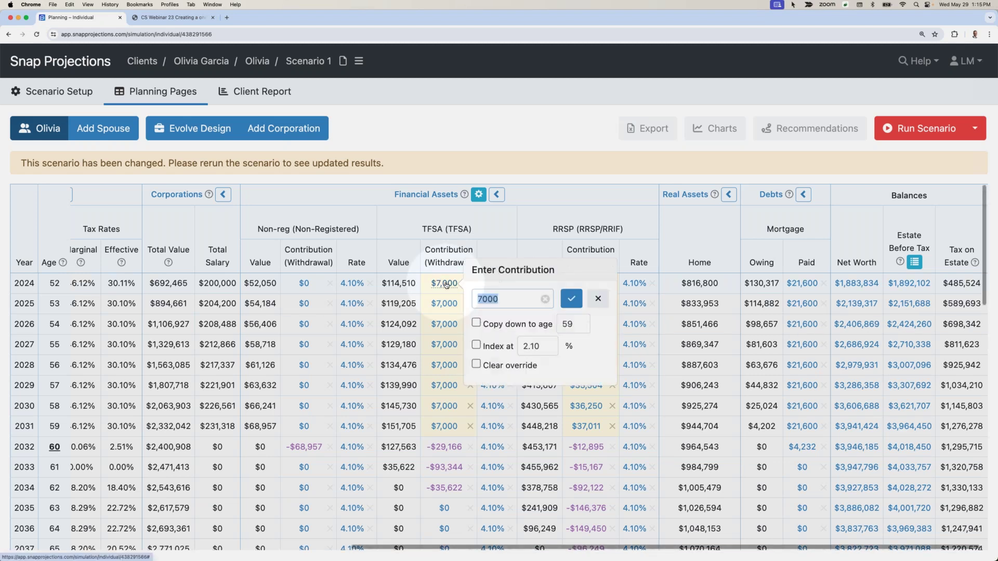
{"action": "type", "text": "1000"}
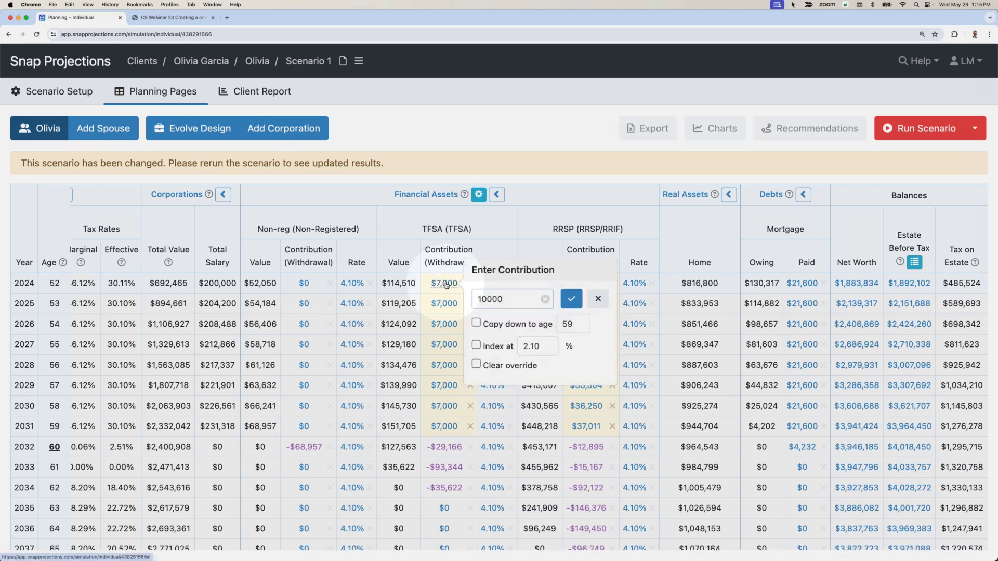
{"action": "left_click", "coordinate": [571, 298]}
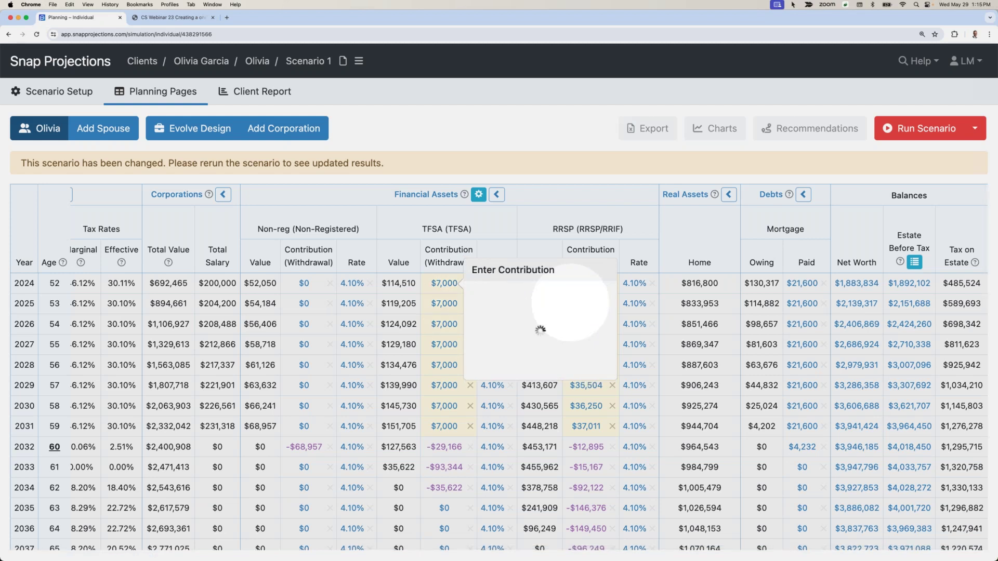
{"action": "left_click", "coordinate": [938, 127]}
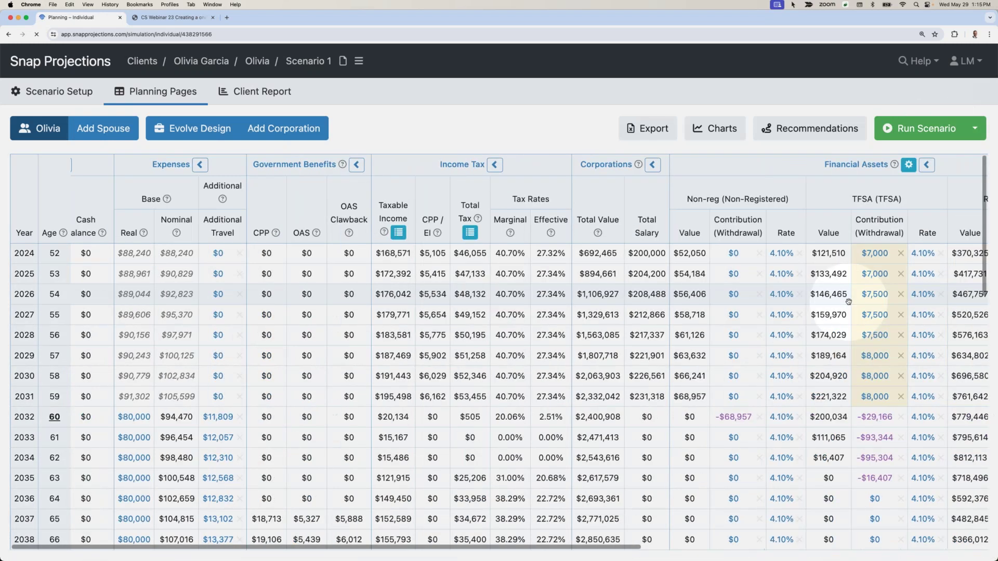
Step: Examine the recalculated TFSA and RRSP contributions, pre-retirement expenses, and the retirement withdrawals and account values from age 60 onward
{"action": "scroll", "coordinate": [848, 301], "scroll_direction": "right", "scroll_amount": 5}
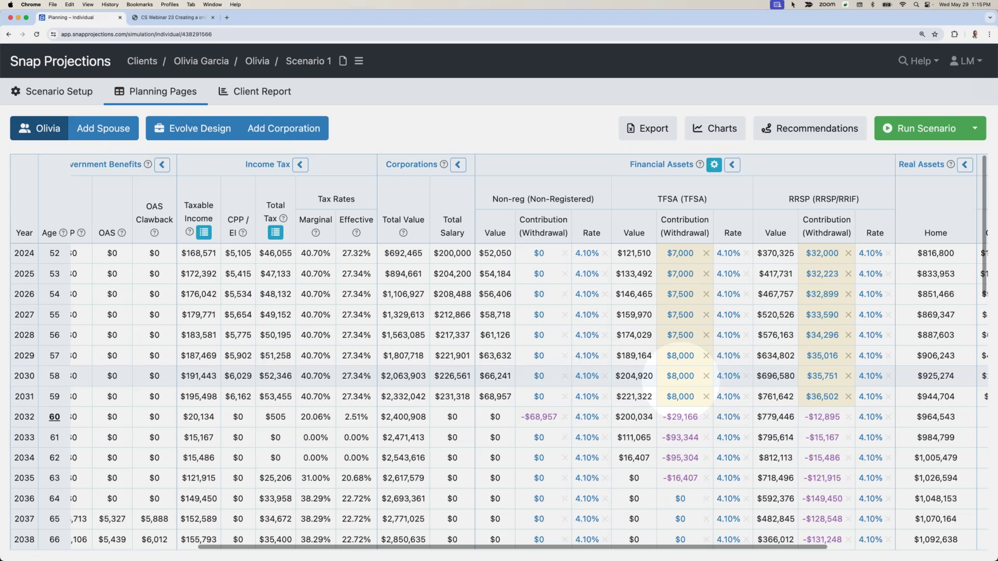
{"action": "mouse_move", "coordinate": [681, 380]}
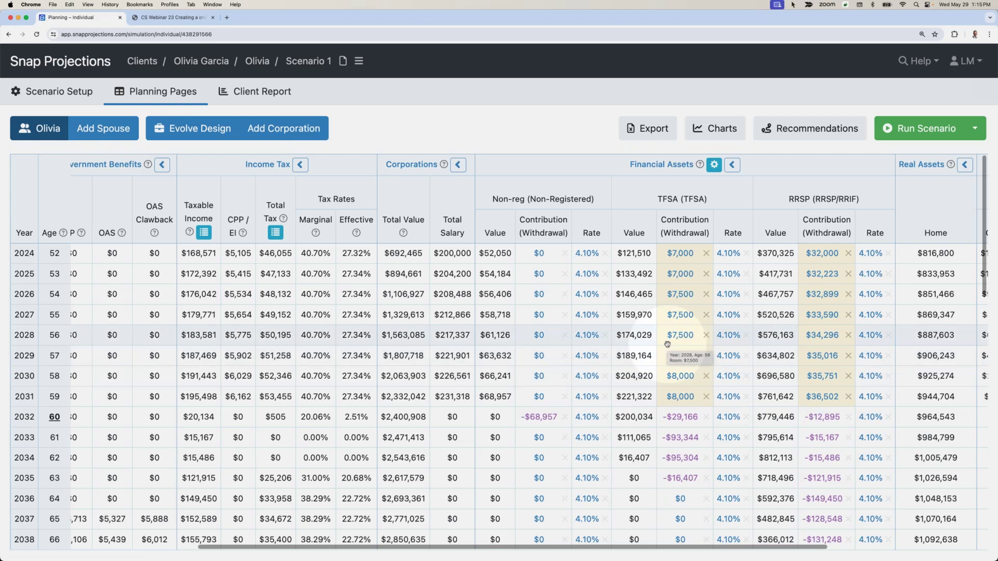
{"action": "scroll", "coordinate": [667, 344], "scroll_direction": "left", "scroll_amount": 4}
{"action": "scroll", "coordinate": [667, 344], "scroll_direction": "left", "scroll_amount": 5}
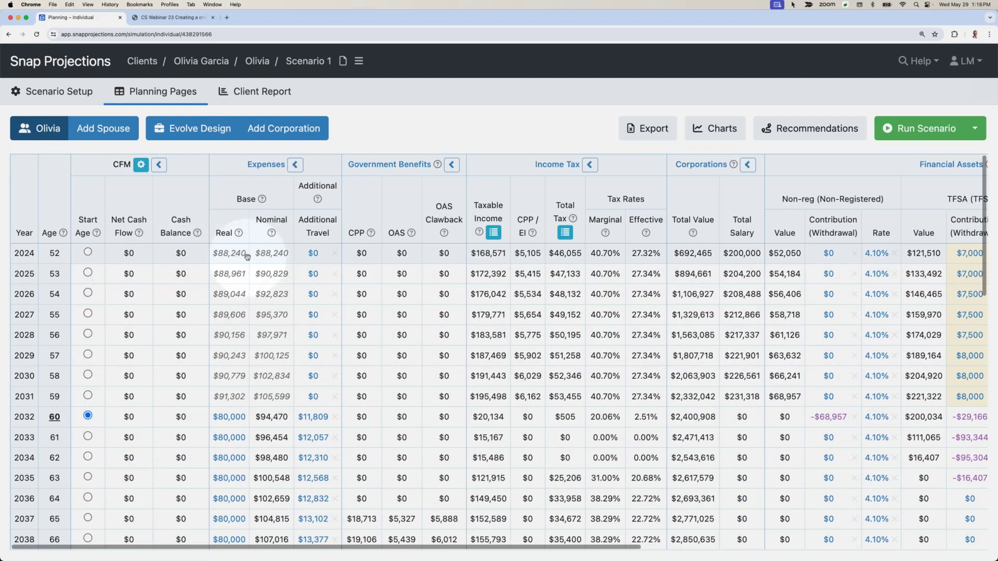
{"action": "scroll", "coordinate": [247, 256], "scroll_direction": "down", "scroll_amount": 5}
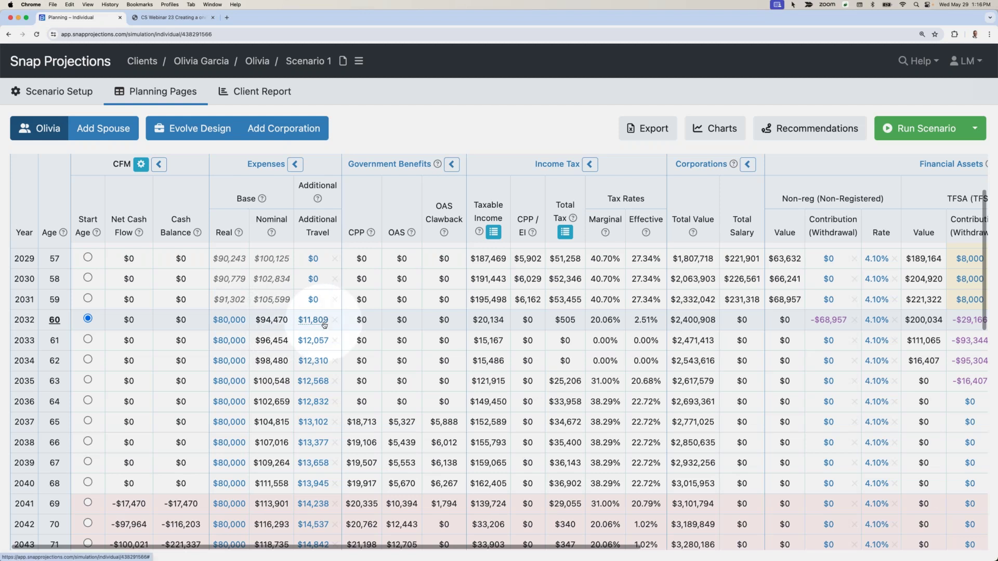
{"action": "scroll", "coordinate": [323, 322], "scroll_direction": "right", "scroll_amount": 5}
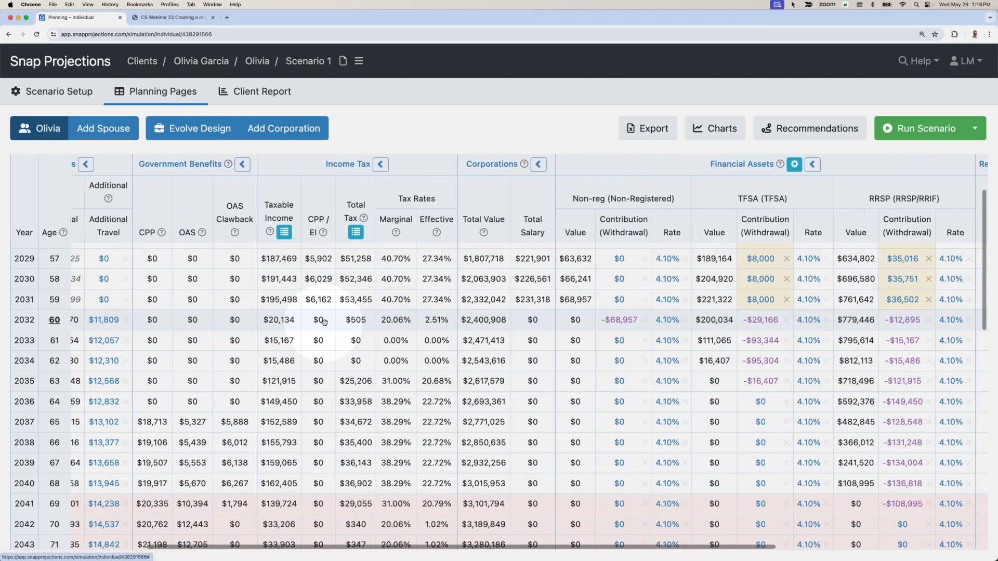
{"action": "scroll", "coordinate": [323, 322], "scroll_direction": "right", "scroll_amount": 3}
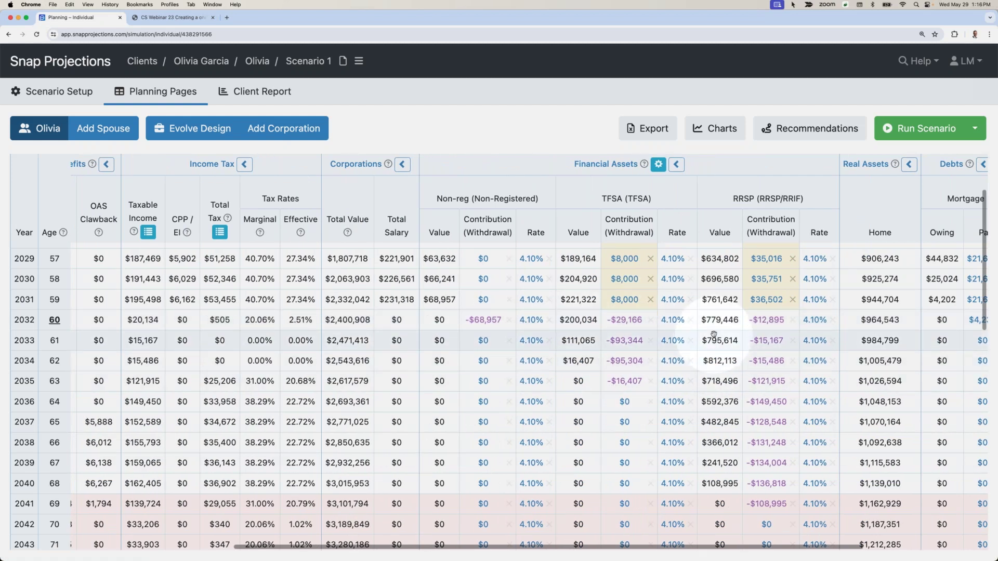
{"action": "scroll", "coordinate": [713, 334], "scroll_direction": "down", "scroll_amount": 3}
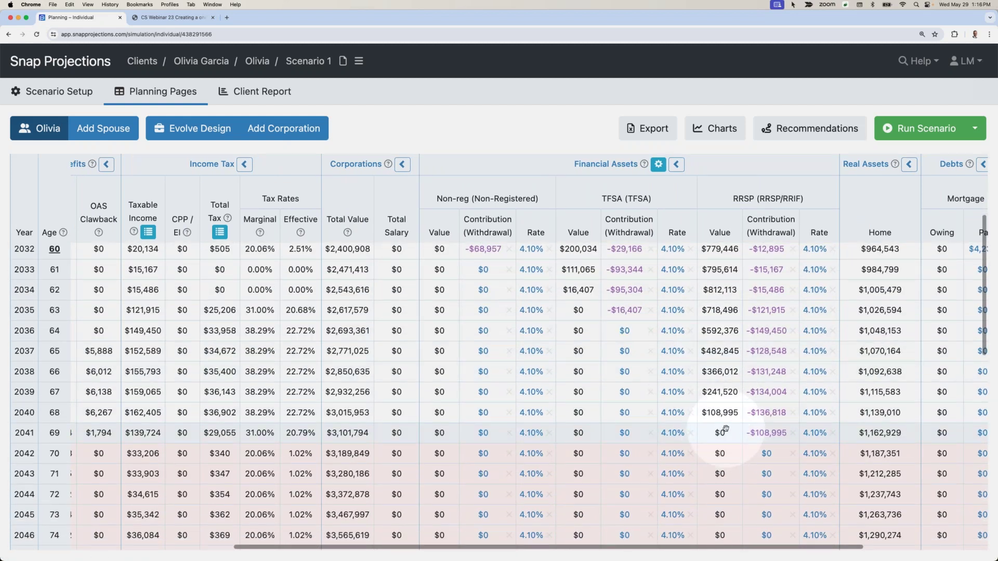
{"action": "scroll", "coordinate": [727, 428], "scroll_direction": "left", "scroll_amount": 1}
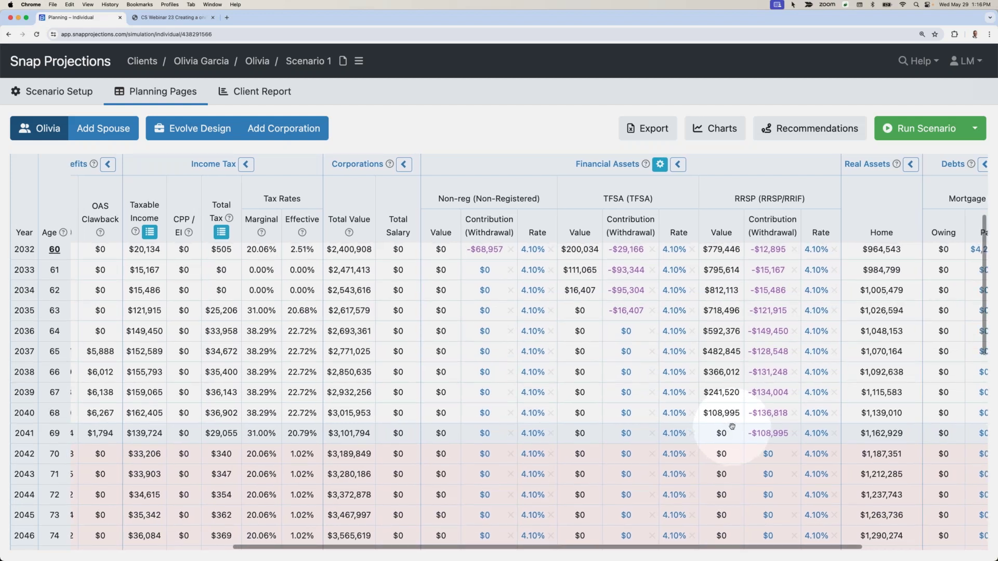
{"action": "scroll", "coordinate": [732, 427], "scroll_direction": "up", "scroll_amount": 5}
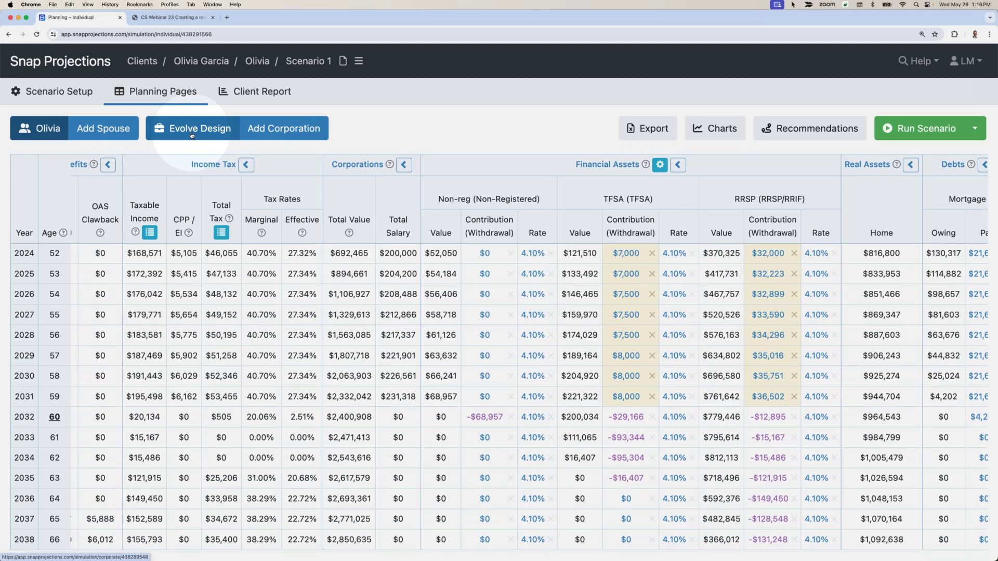
Step: On the Evolve Design page, set the age 60 (2032) non-eligible dividend to $70,000, copied down to age 100 and indexed at 2.10%
{"action": "left_click", "coordinate": [191, 130]}
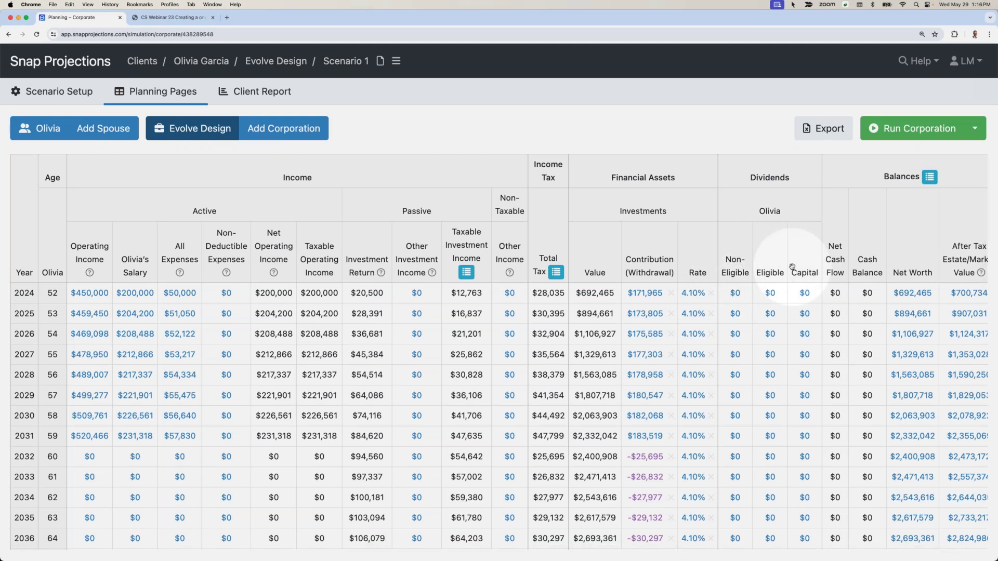
{"action": "scroll", "coordinate": [790, 267], "scroll_direction": "down", "scroll_amount": 1}
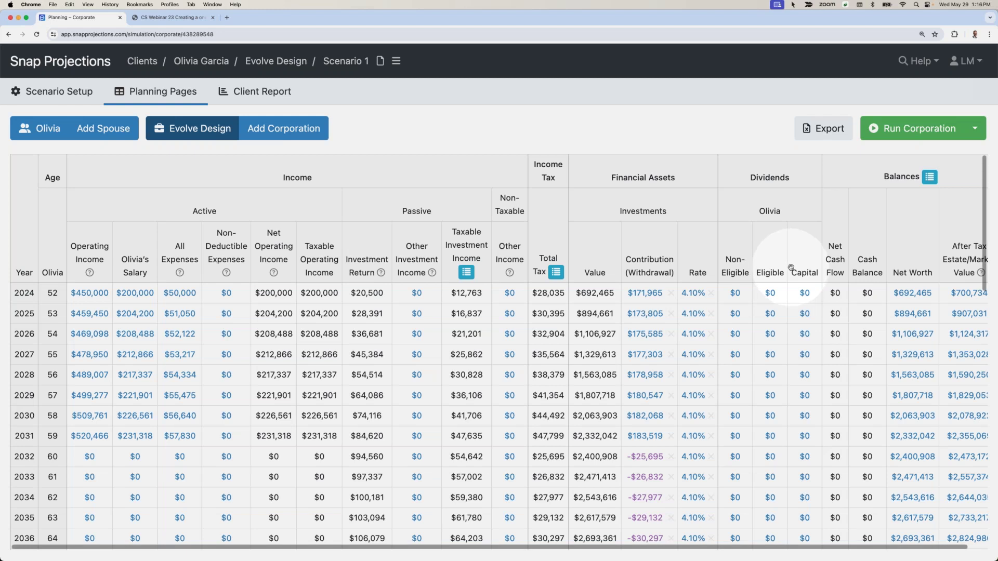
{"action": "scroll", "coordinate": [789, 266], "scroll_direction": "down", "scroll_amount": 3}
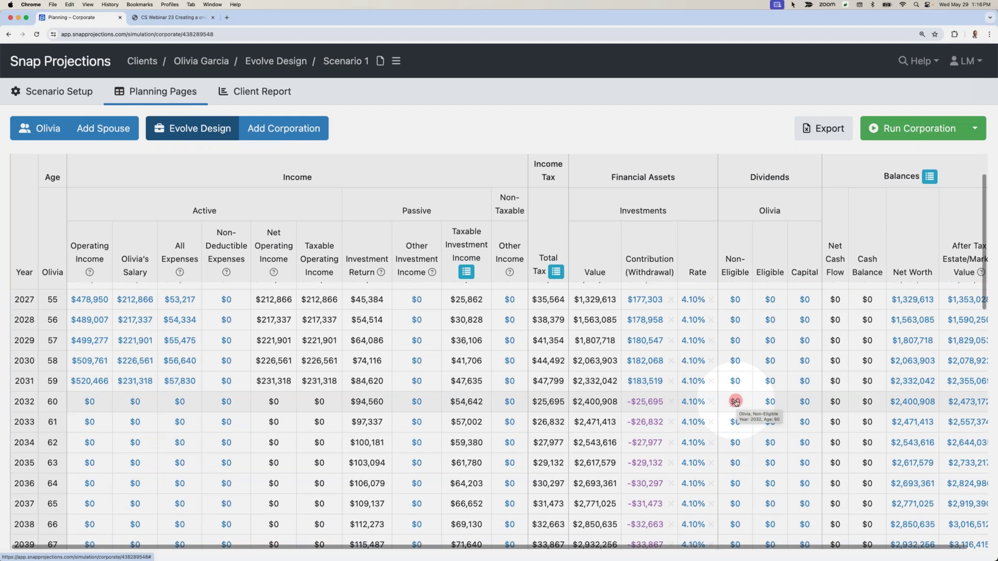
{"action": "left_click", "coordinate": [735, 402]}
{"action": "type", "text": "70000"}
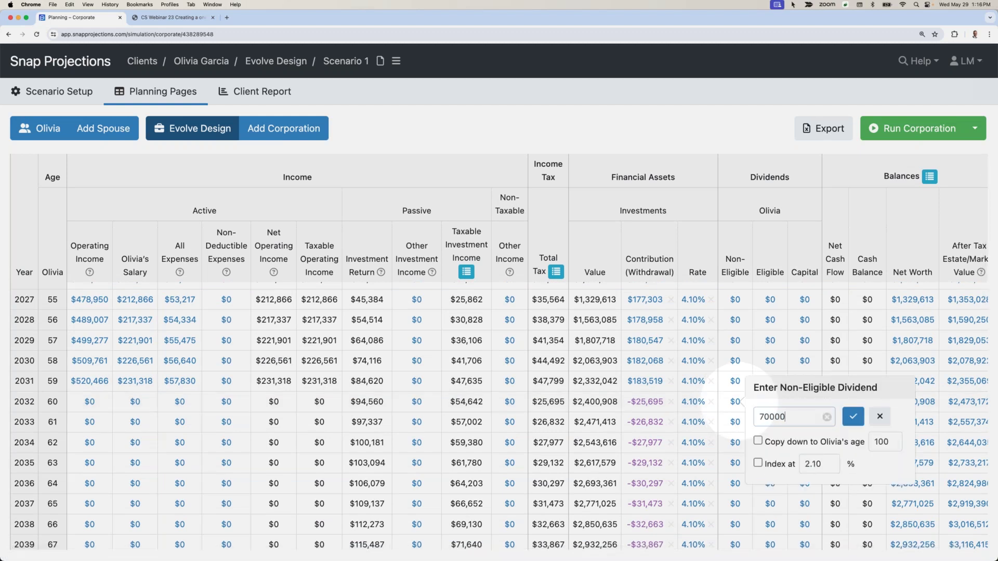
{"action": "left_click", "coordinate": [757, 441]}
{"action": "left_click", "coordinate": [758, 462]}
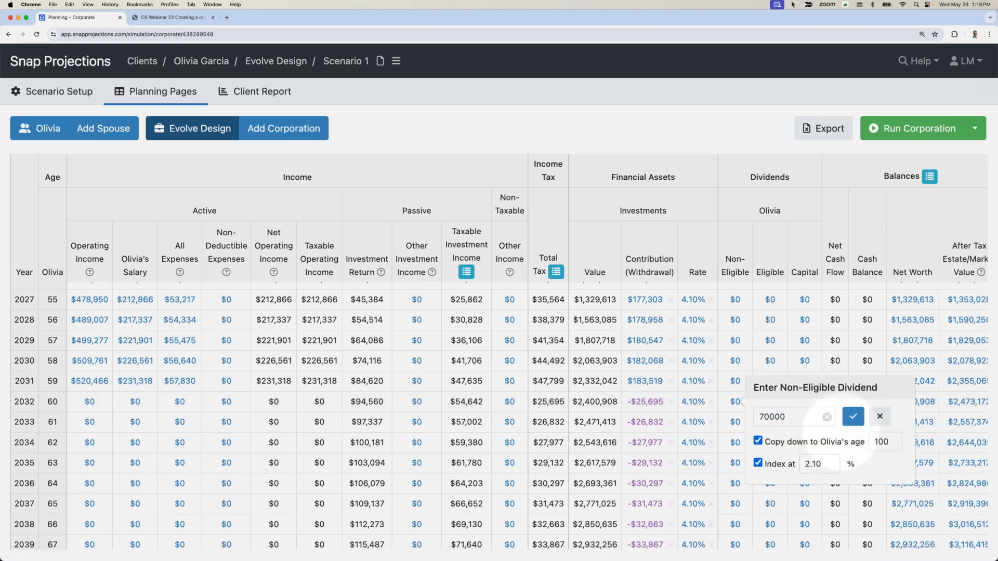
{"action": "left_click", "coordinate": [853, 417]}
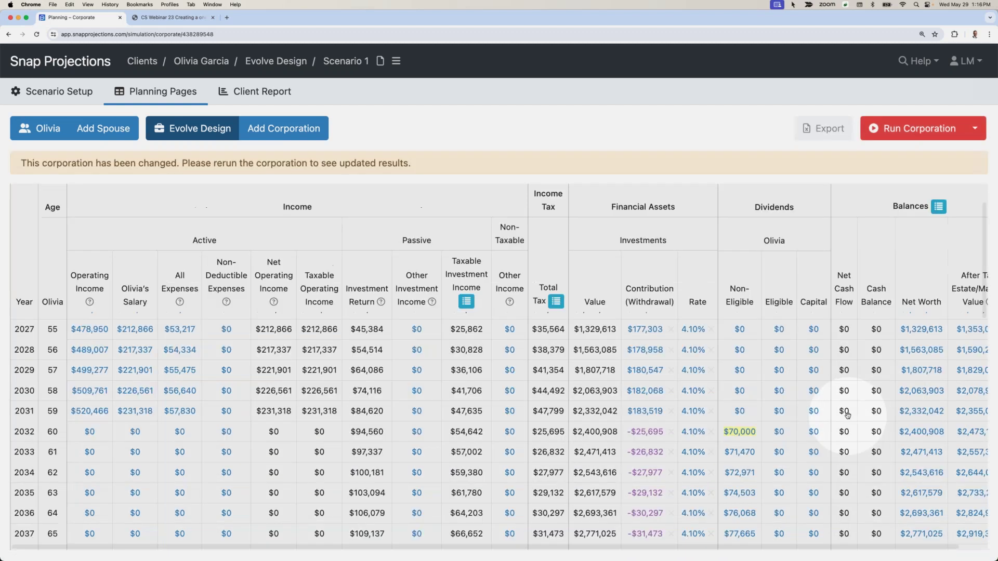
{"action": "scroll", "coordinate": [740, 462], "scroll_direction": "down", "scroll_amount": 20}
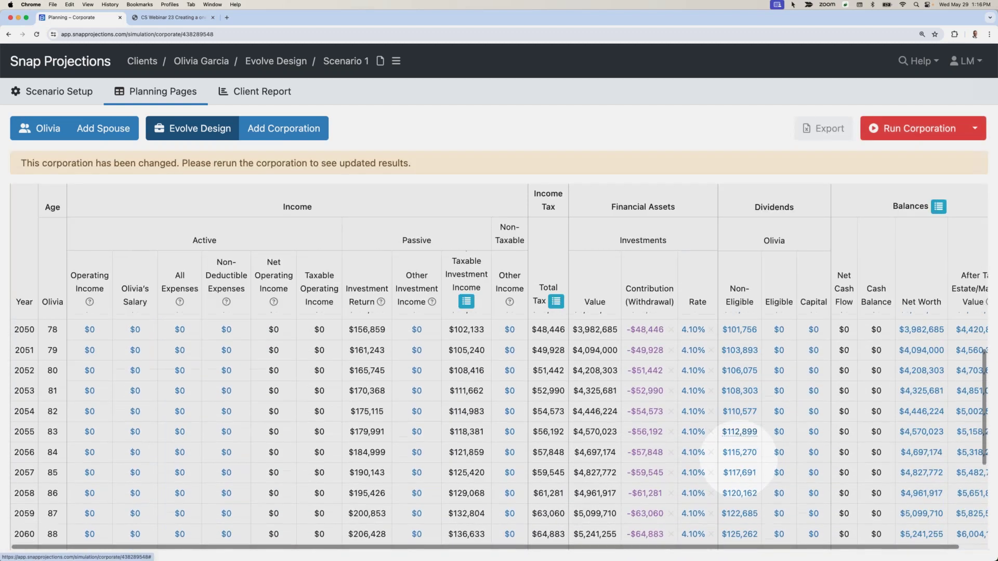
Step: Rerun the corporation's projection and examine the Investments value and withdrawals through age 100
{"action": "left_click", "coordinate": [917, 130]}
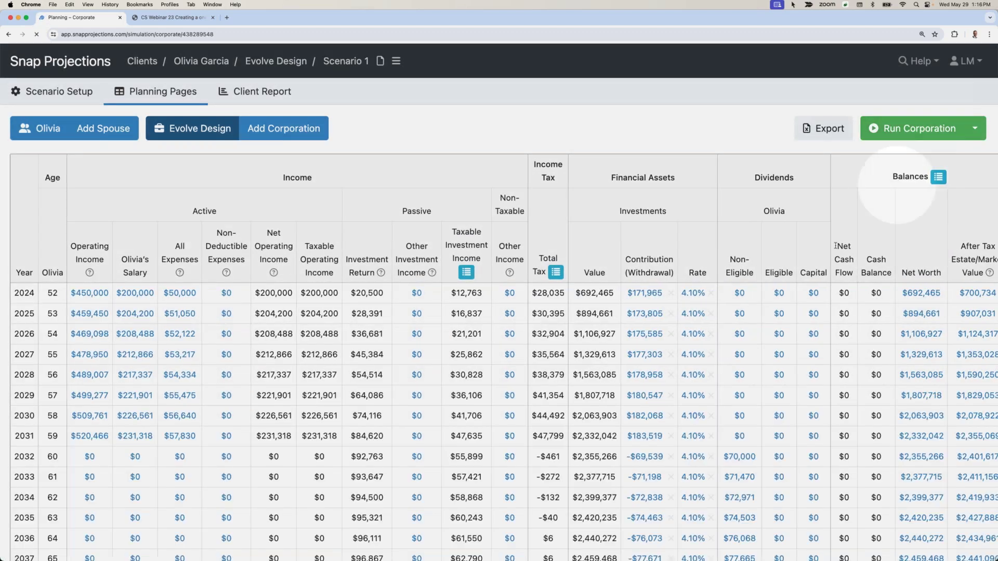
{"action": "scroll", "coordinate": [596, 414], "scroll_direction": "down", "scroll_amount": 20}
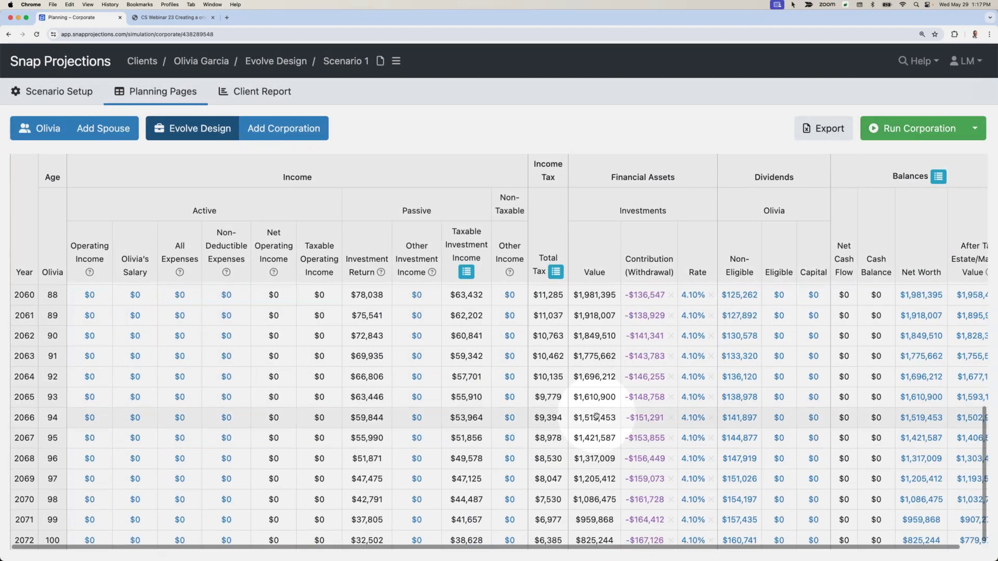
{"action": "scroll", "coordinate": [594, 537], "scroll_direction": "up", "scroll_amount": 10}
{"action": "scroll", "coordinate": [594, 529], "scroll_direction": "up", "scroll_amount": 8}
{"action": "scroll", "coordinate": [598, 429], "scroll_direction": "down", "scroll_amount": 9}
{"action": "scroll", "coordinate": [598, 429], "scroll_direction": "down", "scroll_amount": 5}
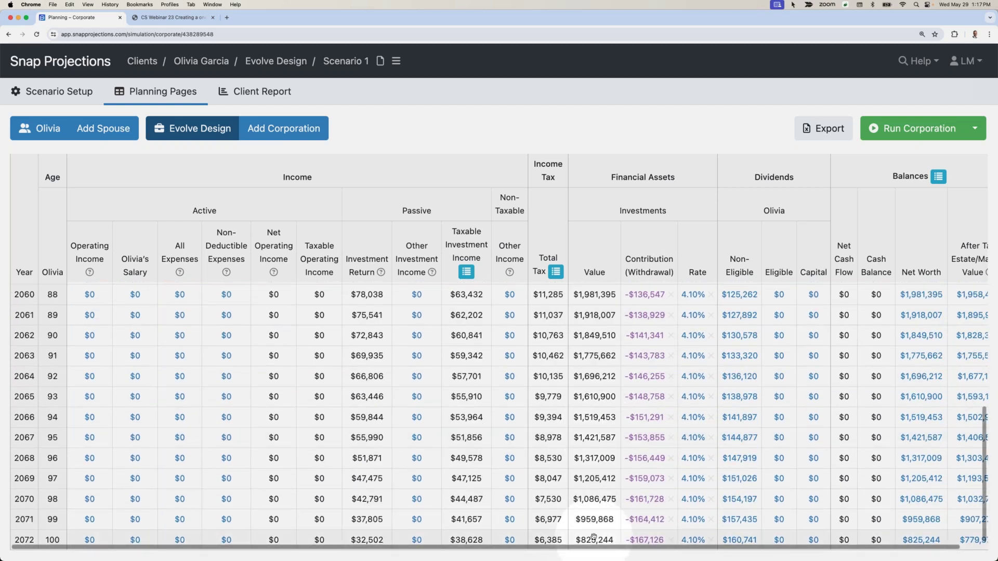
{"action": "mouse_move", "coordinate": [593, 537]}
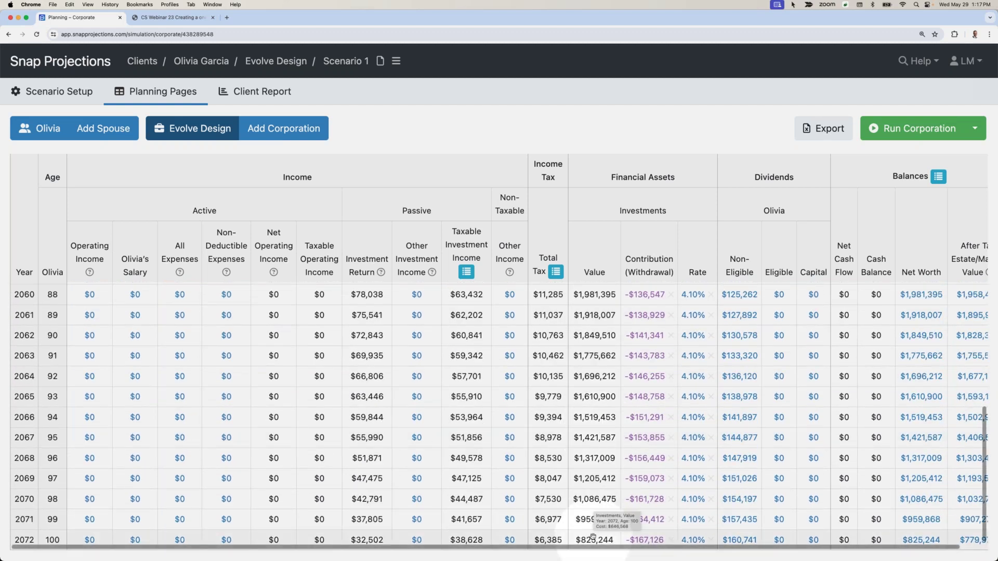
{"action": "scroll", "coordinate": [467, 343], "scroll_direction": "up", "scroll_amount": 1}
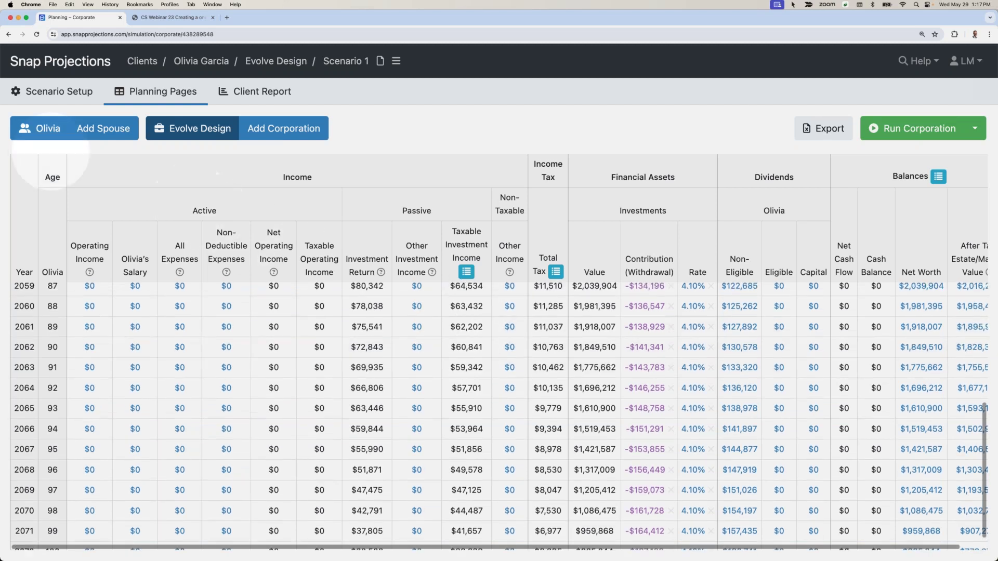
Step: Switch to the client's personal planning page and examine retirement income tax, dividends, and non-registered, TFSA and RRSP withdrawals and values through age 100
{"action": "left_click", "coordinate": [49, 131]}
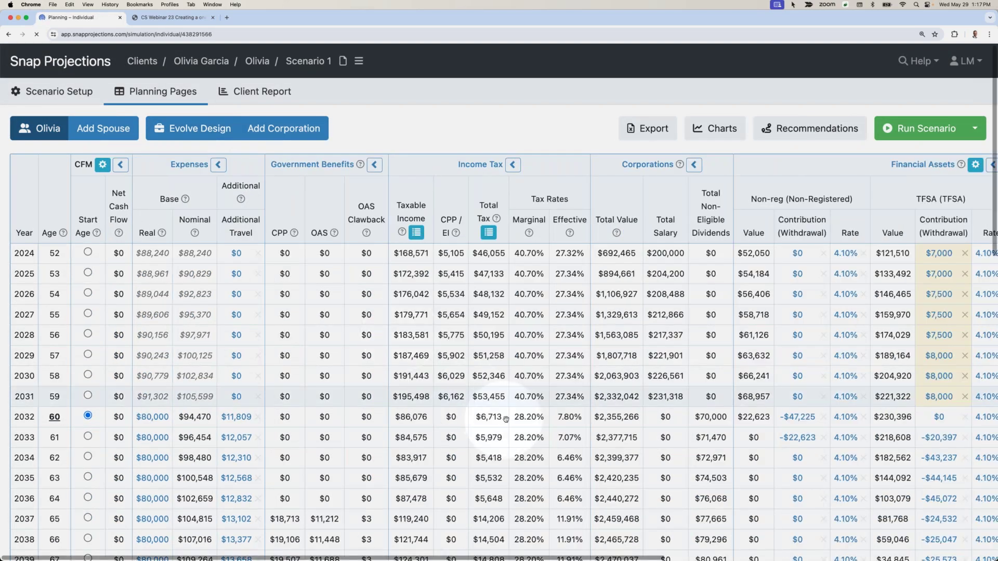
{"action": "scroll", "coordinate": [505, 420], "scroll_direction": "down", "scroll_amount": 3}
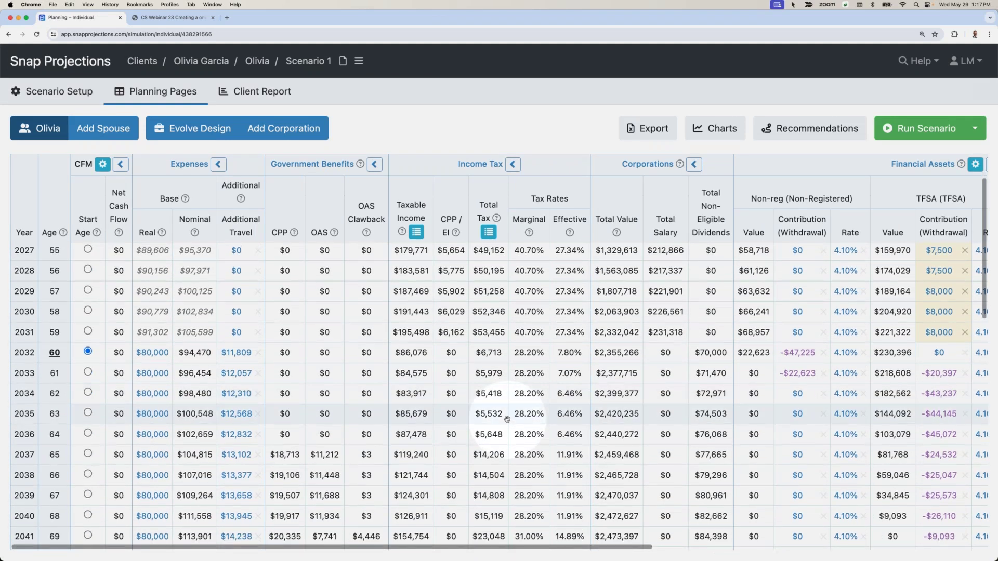
{"action": "scroll", "coordinate": [523, 396], "scroll_direction": "right", "scroll_amount": 5}
{"action": "scroll", "coordinate": [523, 396], "scroll_direction": "right", "scroll_amount": 2}
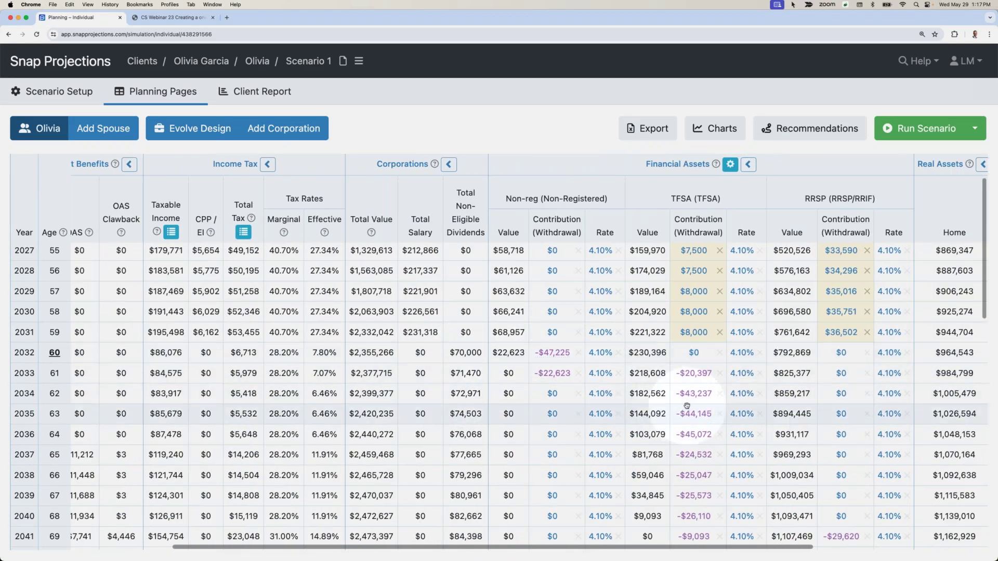
{"action": "scroll", "coordinate": [665, 403], "scroll_direction": "down", "scroll_amount": 1}
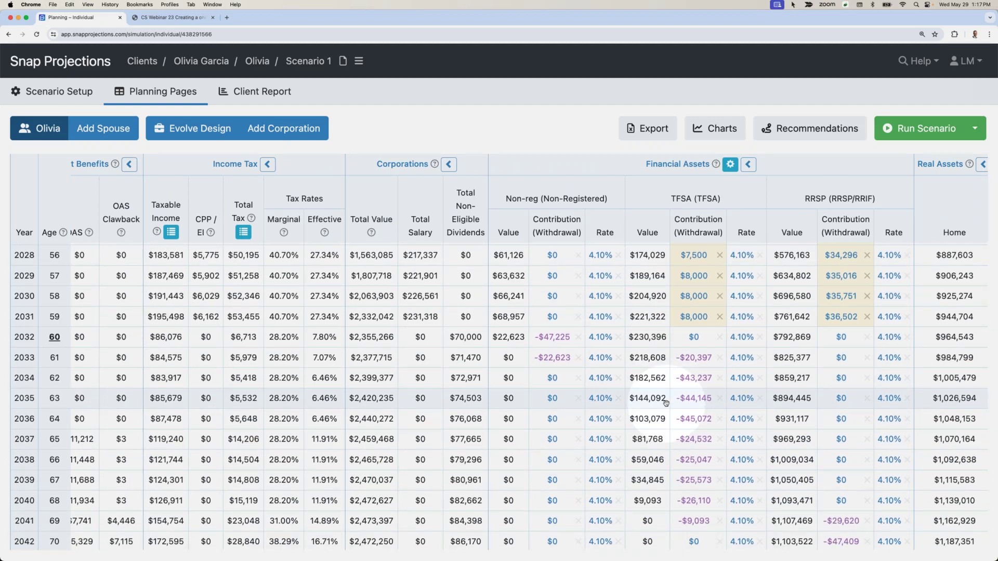
{"action": "scroll", "coordinate": [666, 403], "scroll_direction": "down", "scroll_amount": 9}
{"action": "scroll", "coordinate": [661, 401], "scroll_direction": "down", "scroll_amount": 20}
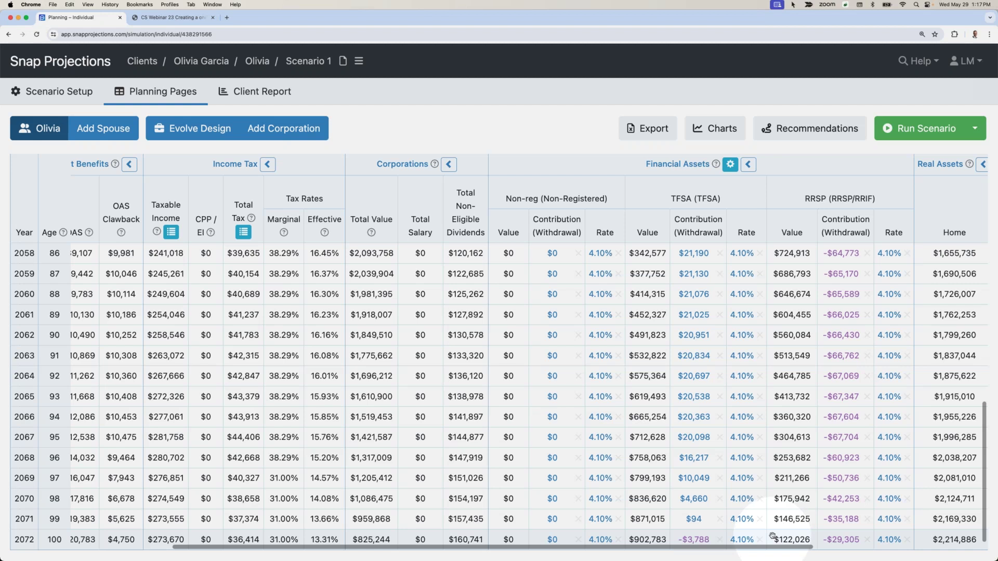
{"action": "scroll", "coordinate": [772, 536], "scroll_direction": "left", "scroll_amount": 3}
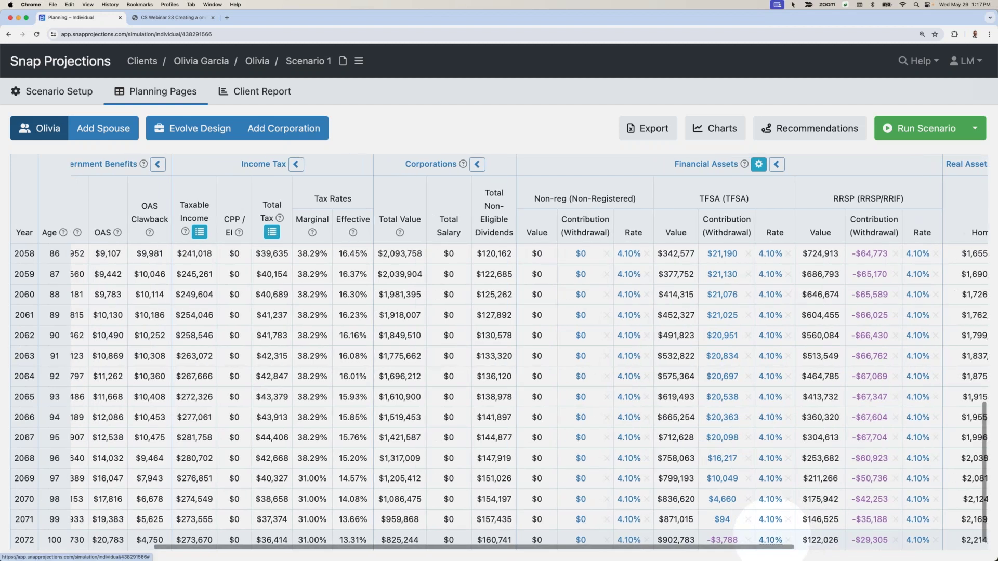
{"action": "scroll", "coordinate": [754, 530], "scroll_direction": "up", "scroll_amount": 10}
{"action": "scroll", "coordinate": [739, 531], "scroll_direction": "up", "scroll_amount": 6}
{"action": "scroll", "coordinate": [728, 517], "scroll_direction": "left", "scroll_amount": 5}
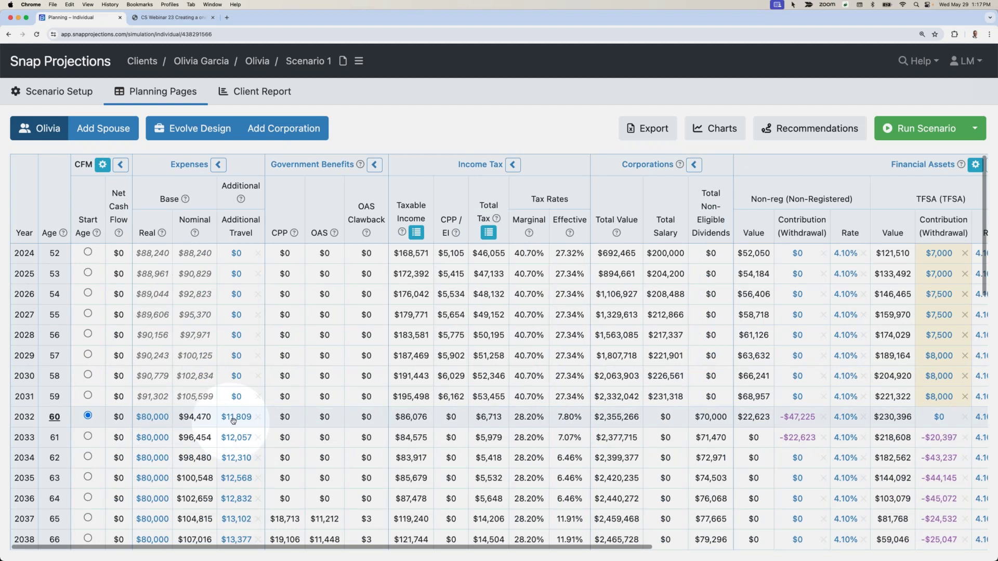
Step: Open the charts and review the Cash Outflow, Cash Inflow and Net Worth charts
{"action": "left_click", "coordinate": [710, 127]}
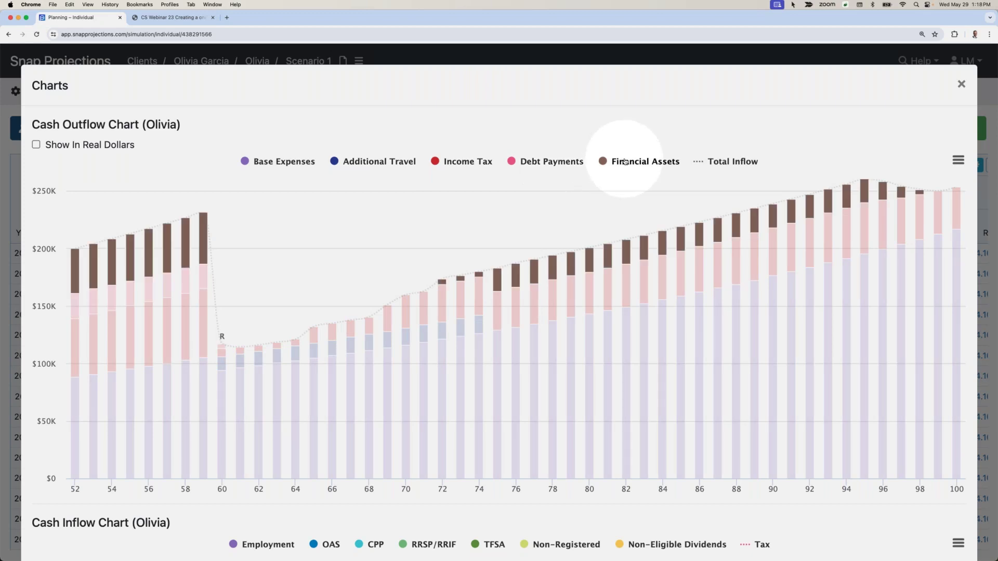
{"action": "scroll", "coordinate": [625, 161], "scroll_direction": "down", "scroll_amount": 5}
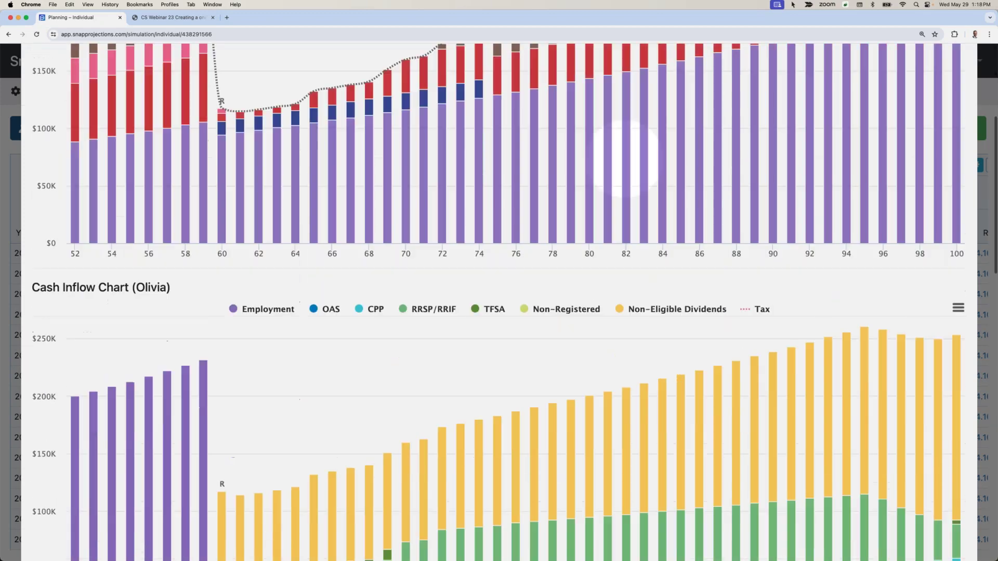
{"action": "scroll", "coordinate": [625, 160], "scroll_direction": "down", "scroll_amount": 2}
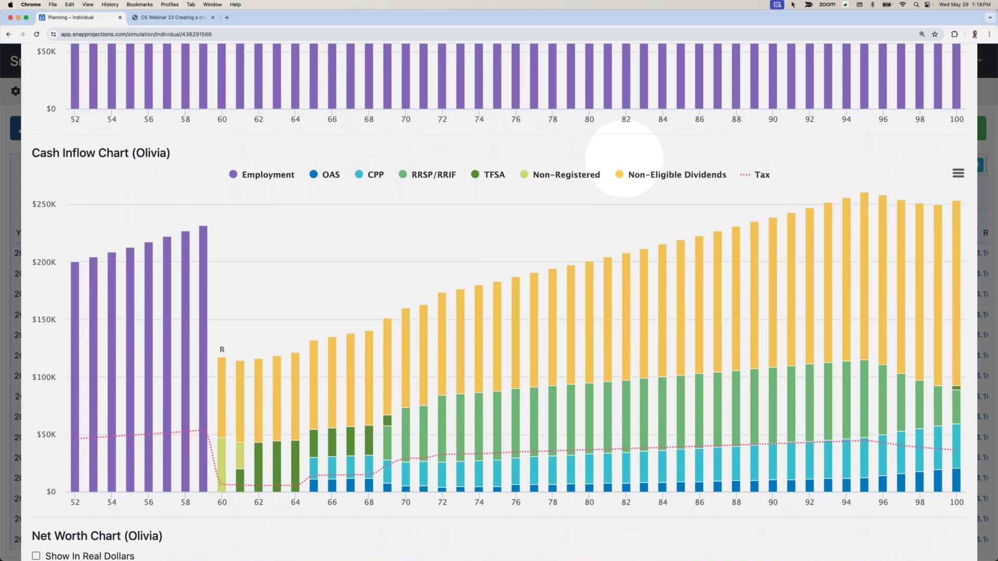
{"action": "scroll", "coordinate": [624, 158], "scroll_direction": "down", "scroll_amount": 7}
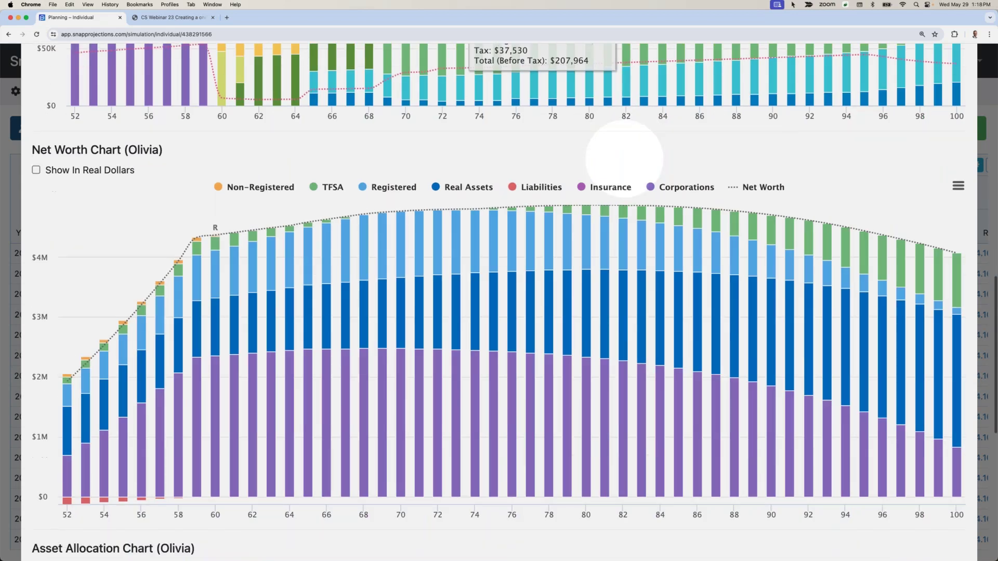
Step: Hide the Net Worth, Real Assets and Corporations series in the Net Worth chart to examine the remaining assets, and close the charts
{"action": "left_click", "coordinate": [746, 187]}
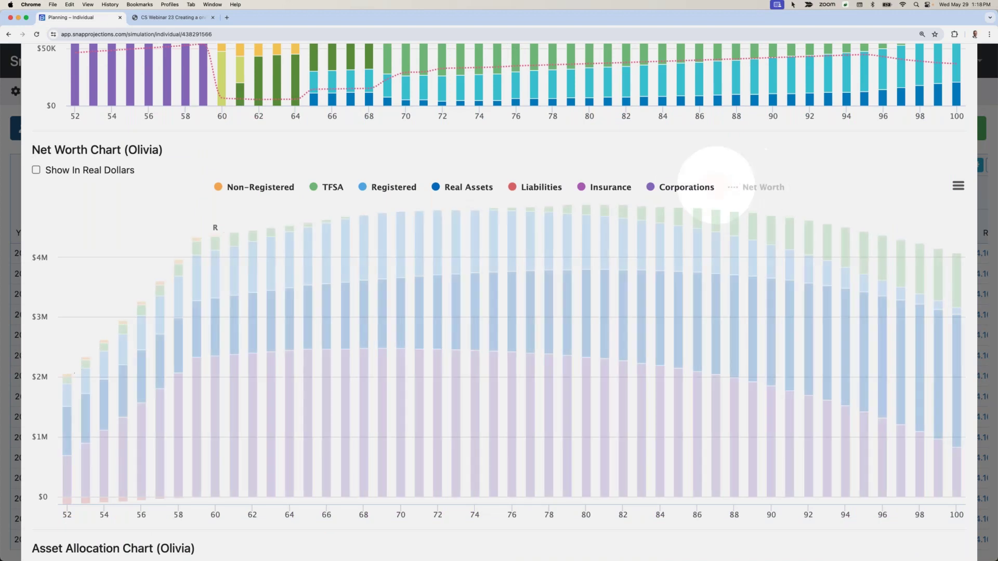
{"action": "left_click", "coordinate": [457, 187]}
{"action": "left_click", "coordinate": [682, 187]}
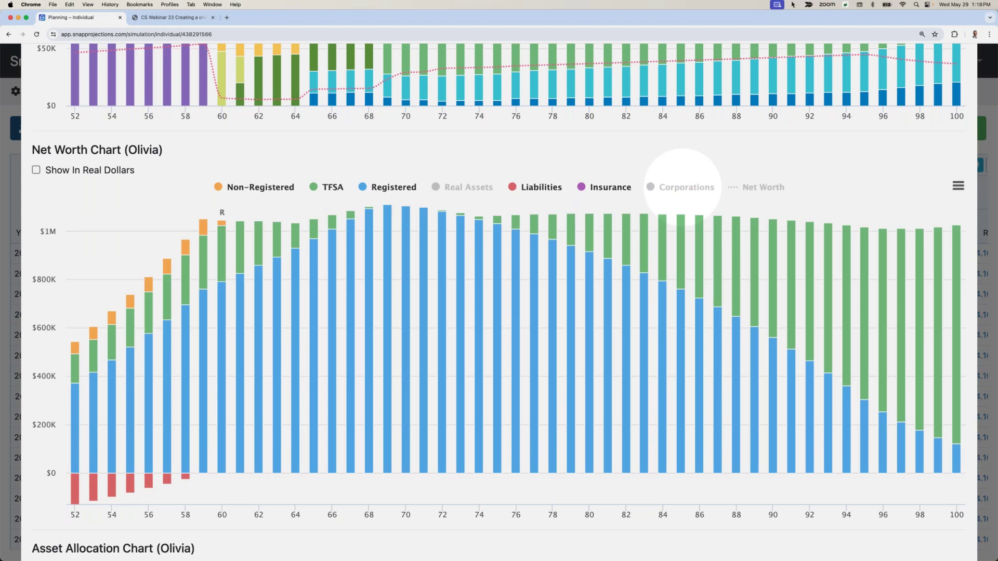
{"action": "scroll", "coordinate": [684, 190], "scroll_direction": "up", "scroll_amount": 15}
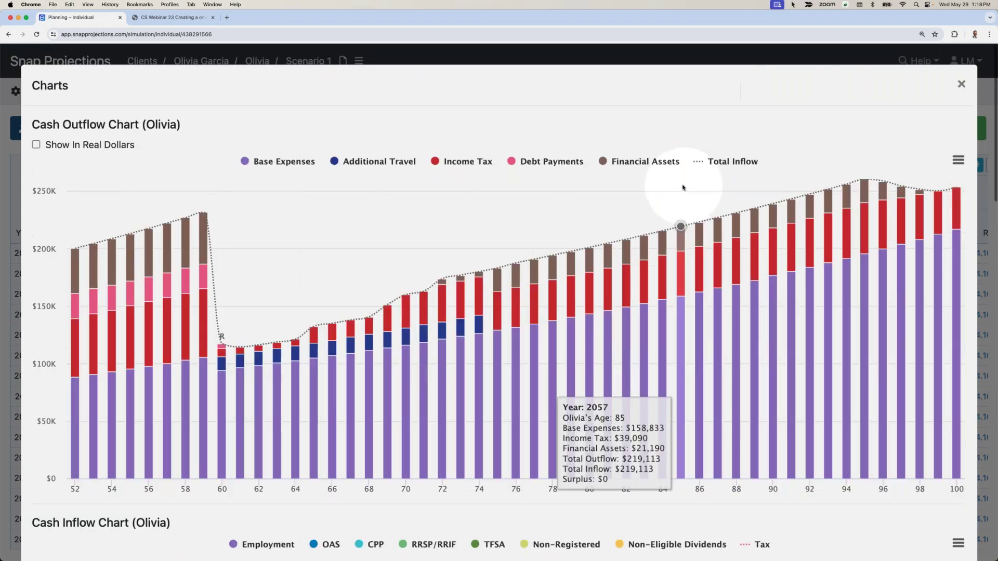
{"action": "left_click", "coordinate": [961, 84]}
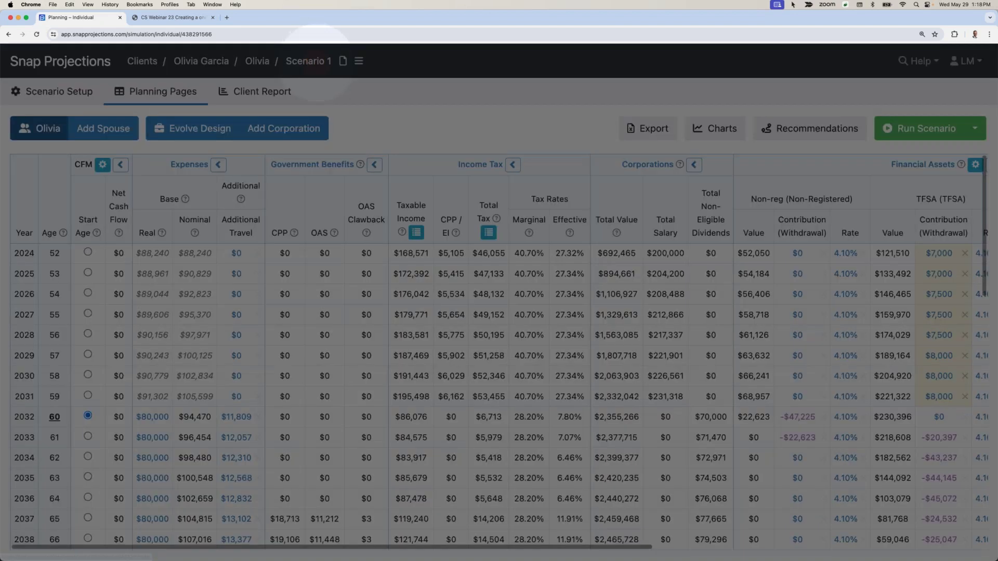
Step: Rename the scenario as "Scenario 1 - Base Case"
{"action": "left_click", "coordinate": [343, 61]}
{"action": "type", "text": "- Ba"}
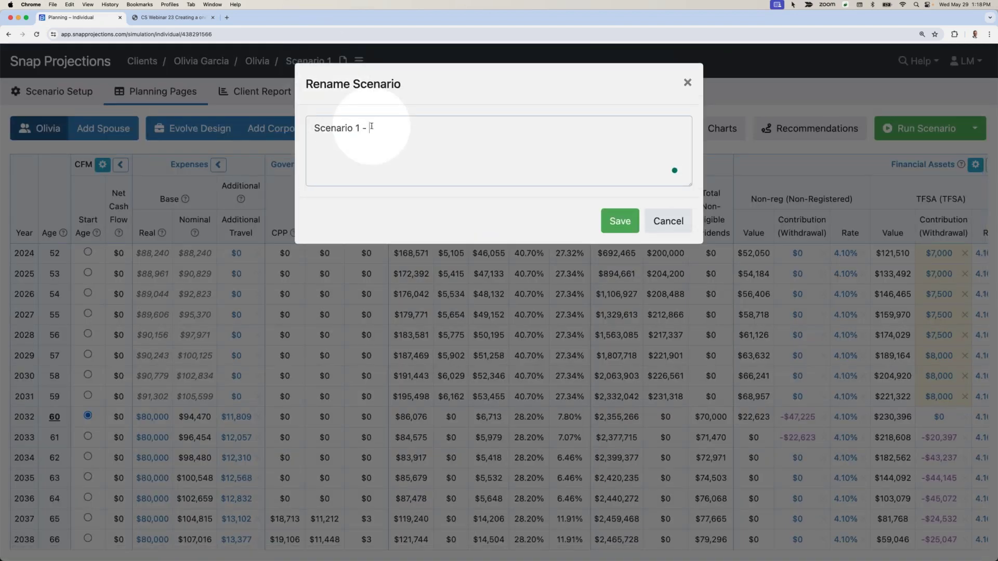
{"action": "type", "text": "se Case"}
{"action": "key", "text": "Return"}
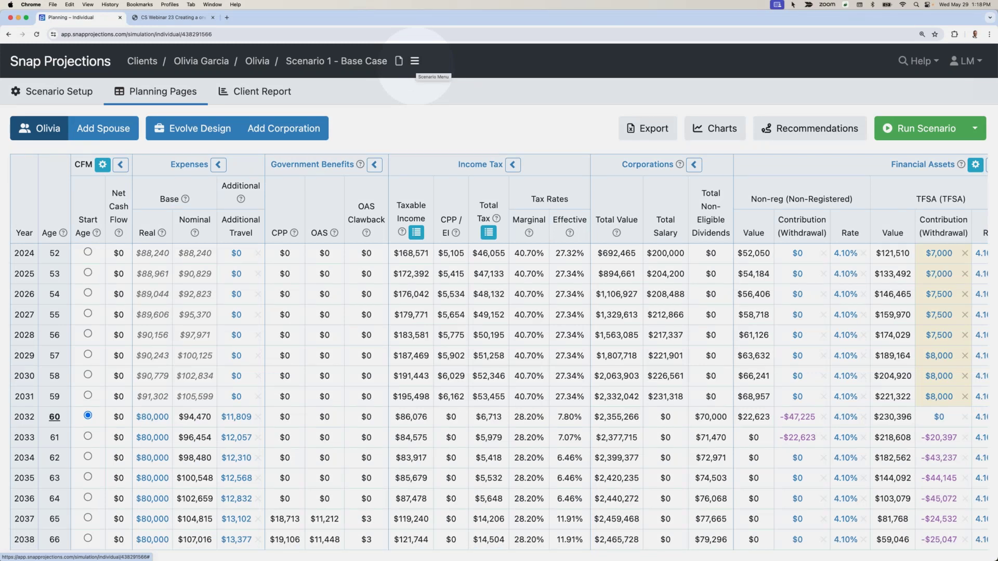
Step: Switch to the Evolve Design page and make a copy of Scenario 1 - Base Case
{"action": "left_click", "coordinate": [414, 61]}
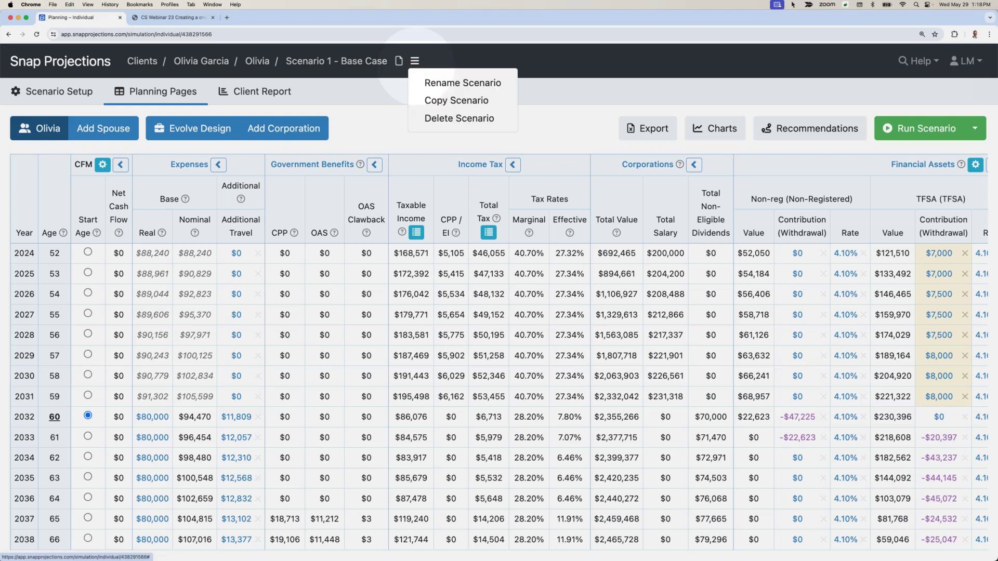
{"action": "left_click", "coordinate": [399, 100]}
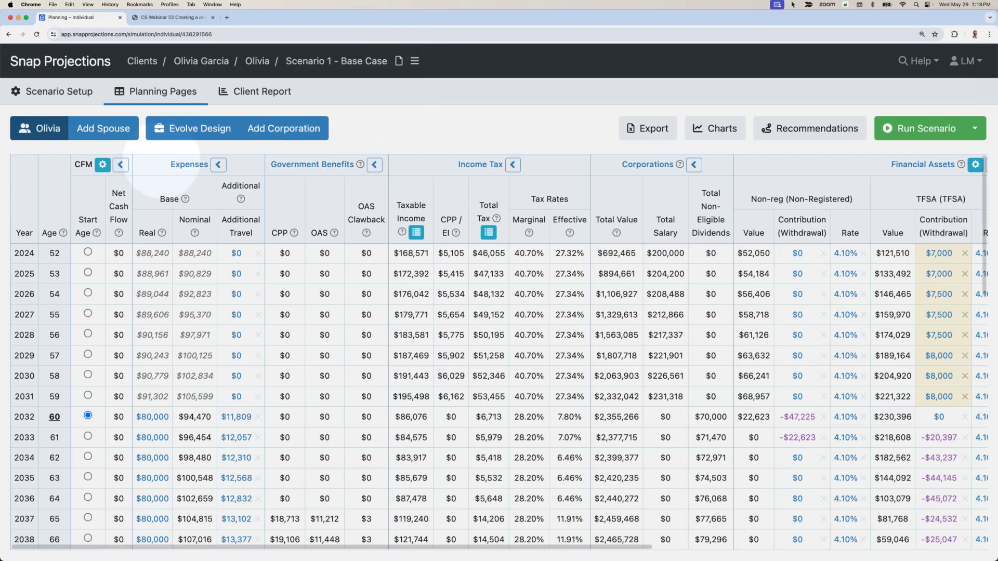
{"action": "left_click", "coordinate": [177, 137]}
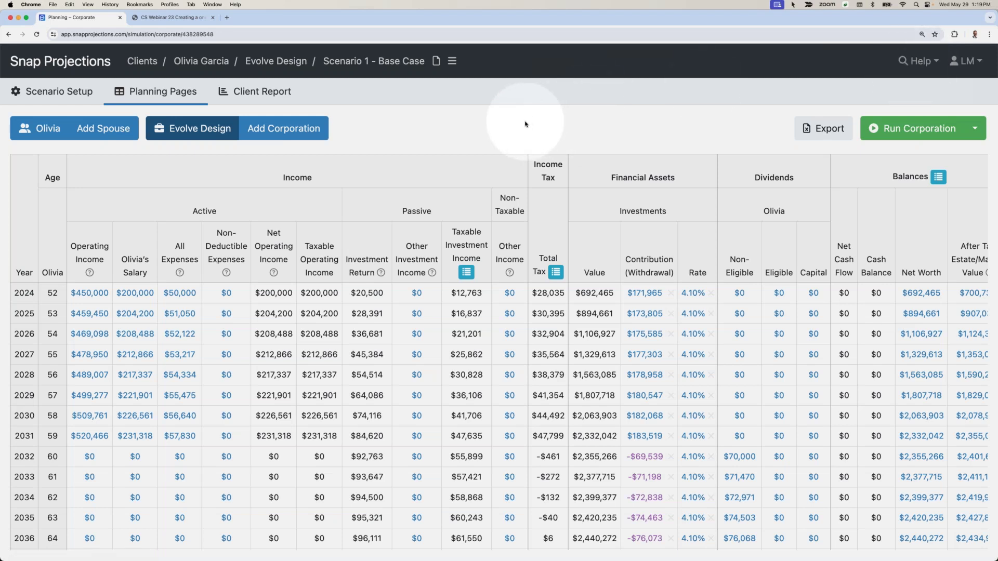
{"action": "left_click", "coordinate": [451, 61]}
{"action": "left_click", "coordinate": [470, 100]}
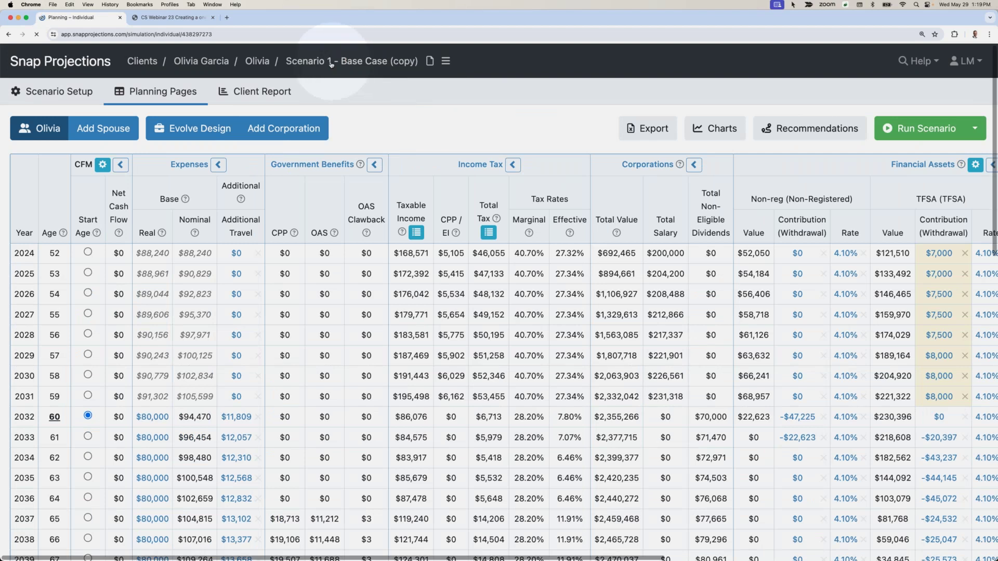
Step: Rename the copied scenario as "Scenario 2 - Retirement Drawdown Optimization"
{"action": "left_click", "coordinate": [330, 61]}
{"action": "left_click_drag", "start_coordinate": [357, 128], "coordinate": [469, 129]}
{"action": "type", "text": "2 - Retirement Drawdown Optimization"}
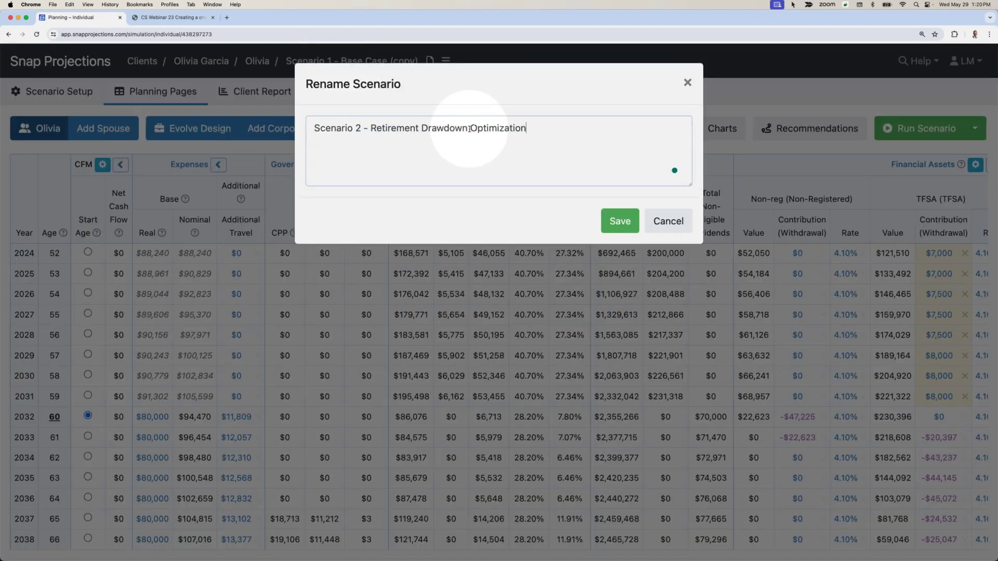
{"action": "key", "text": "Return"}
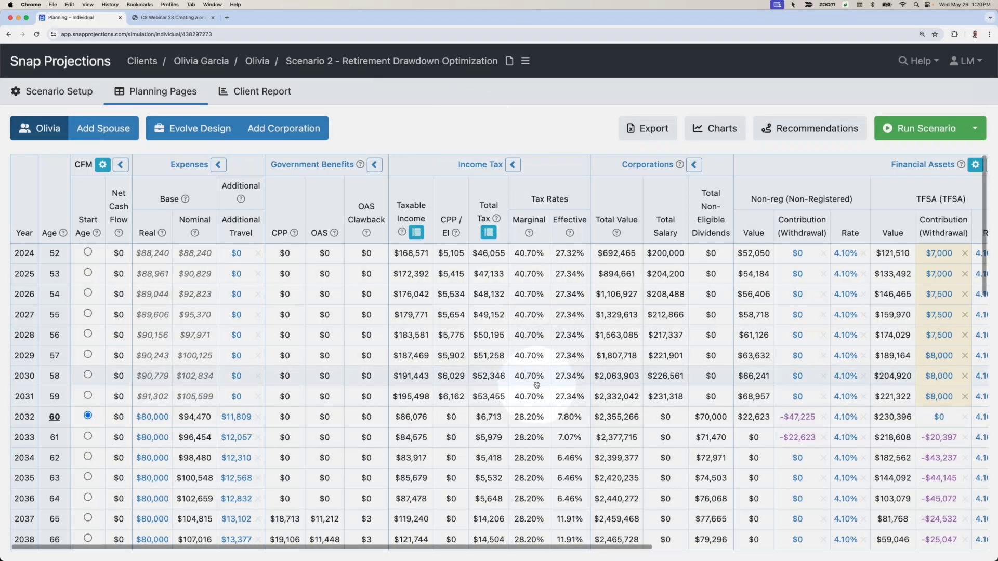
Step: Examine the marginal tax rates and OAS clawback from the working years through age 100
{"action": "scroll", "coordinate": [536, 390], "scroll_direction": "down", "scroll_amount": 1}
{"action": "scroll", "coordinate": [536, 395], "scroll_direction": "down", "scroll_amount": 2}
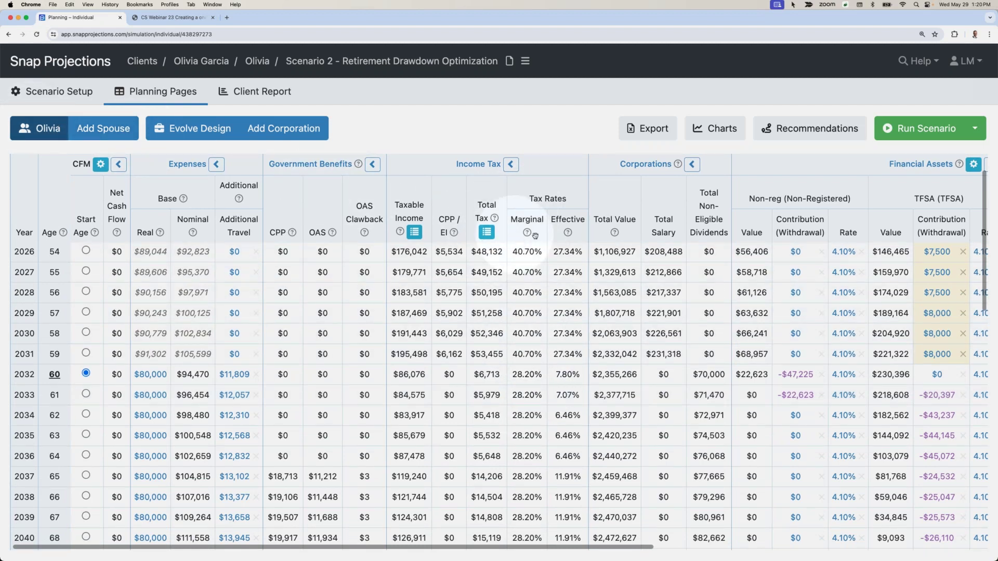
{"action": "scroll", "coordinate": [518, 367], "scroll_direction": "up", "scroll_amount": 2}
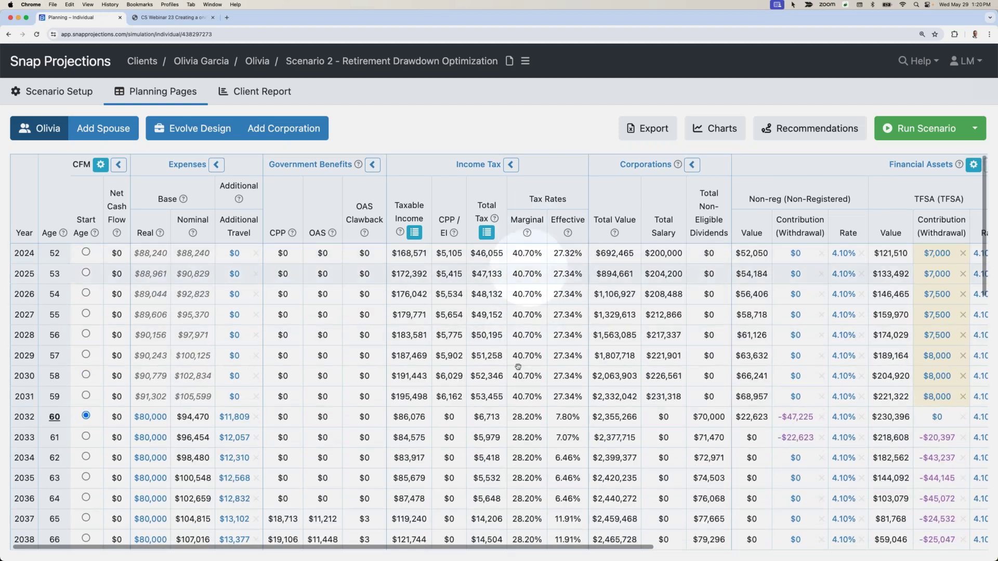
{"action": "scroll", "coordinate": [526, 397], "scroll_direction": "down", "scroll_amount": 4}
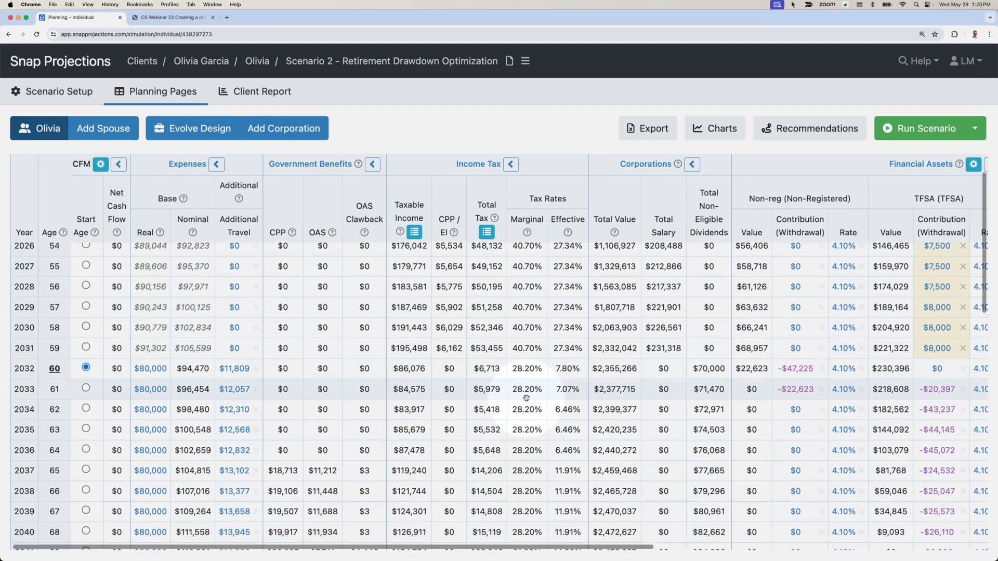
{"action": "scroll", "coordinate": [527, 447], "scroll_direction": "down", "scroll_amount": 3}
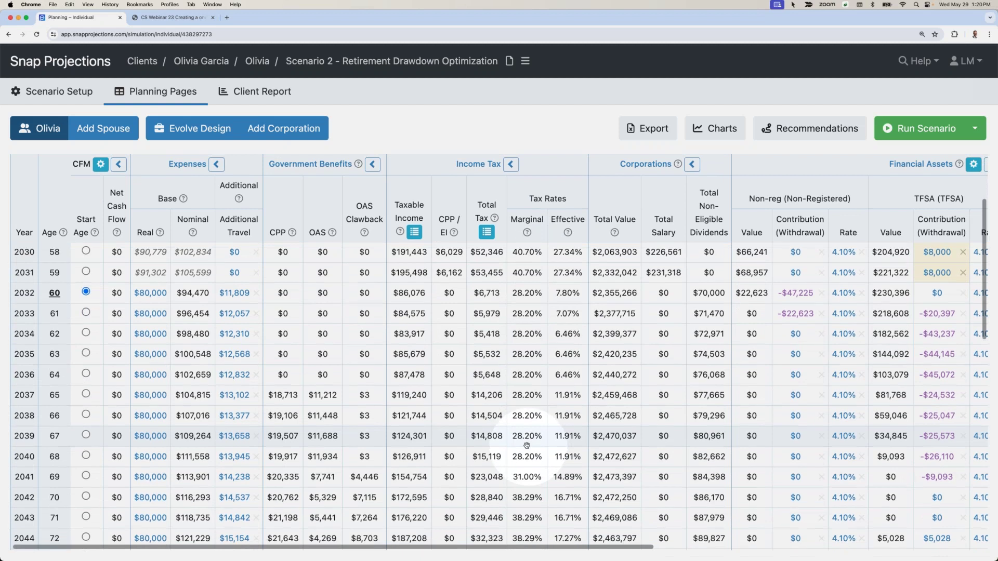
{"action": "scroll", "coordinate": [528, 447], "scroll_direction": "down", "scroll_amount": 5}
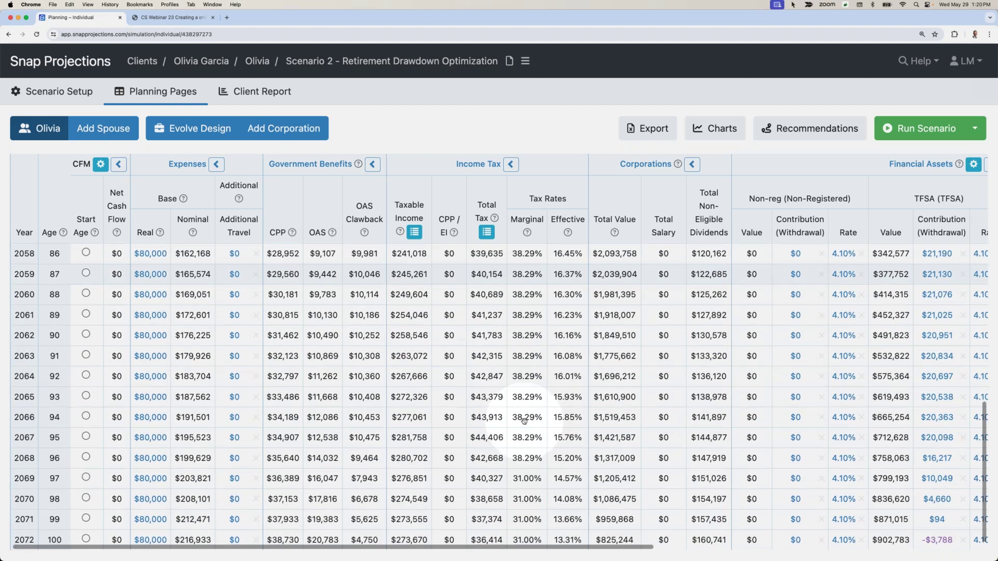
{"action": "scroll", "coordinate": [524, 420], "scroll_direction": "up", "scroll_amount": 8}
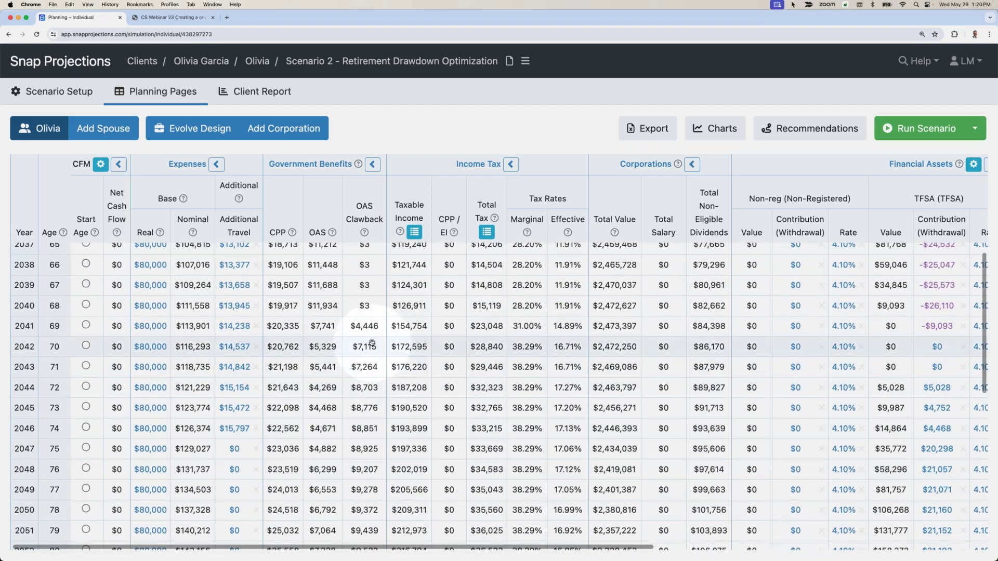
{"action": "scroll", "coordinate": [372, 343], "scroll_direction": "down", "scroll_amount": 6}
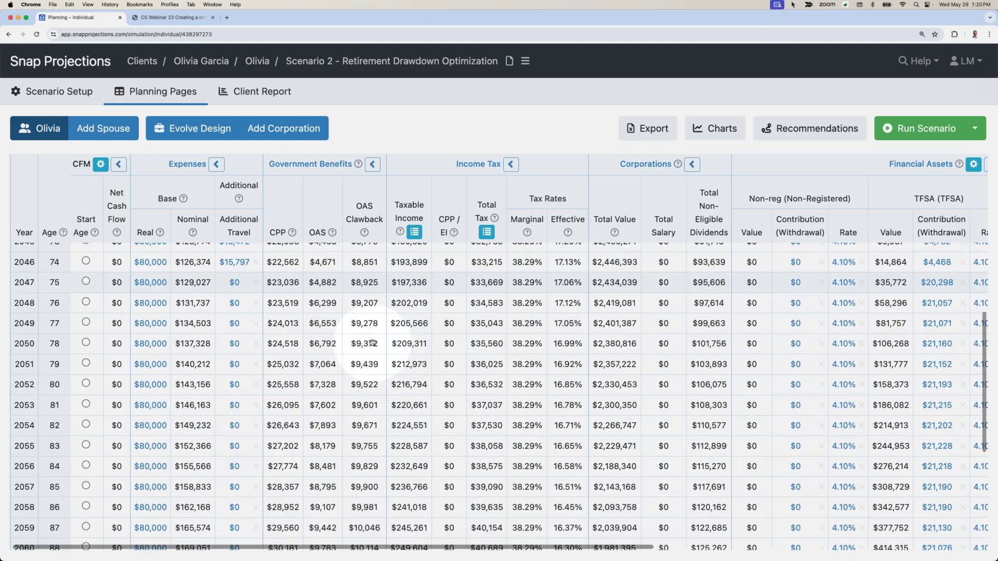
{"action": "scroll", "coordinate": [373, 343], "scroll_direction": "down", "scroll_amount": 5}
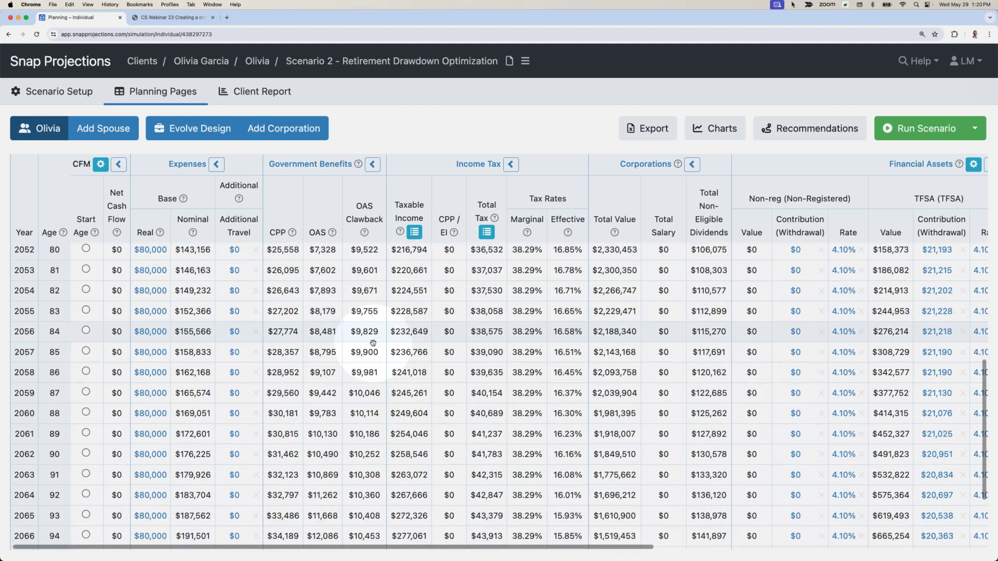
{"action": "scroll", "coordinate": [372, 343], "scroll_direction": "up", "scroll_amount": 10}
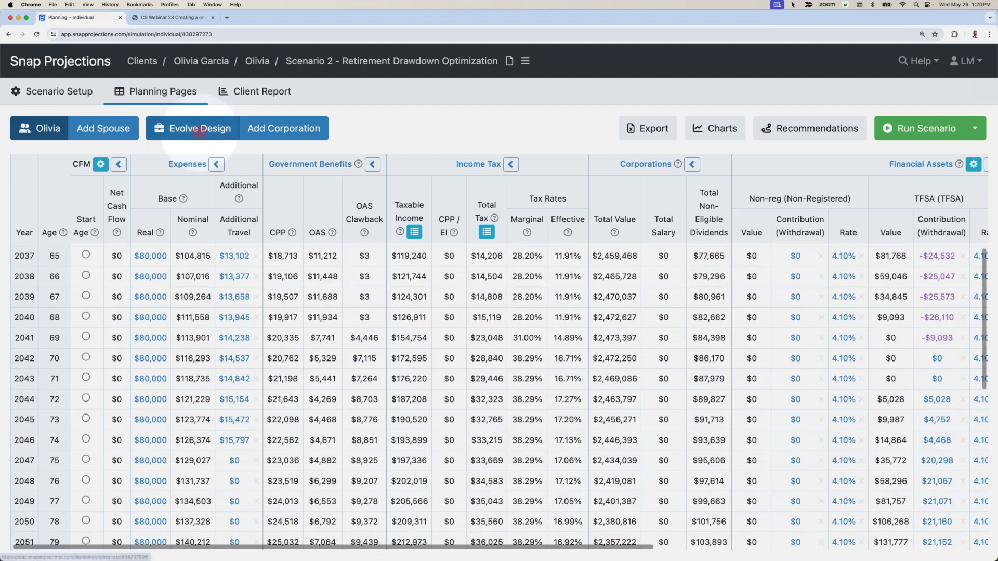
Step: On the Evolve Design page, set the age 60 (2032) non-eligible dividend to $150,000, copied down to age 64 and indexed at 2.10%
{"action": "left_click", "coordinate": [200, 131]}
{"action": "left_click", "coordinate": [740, 459]}
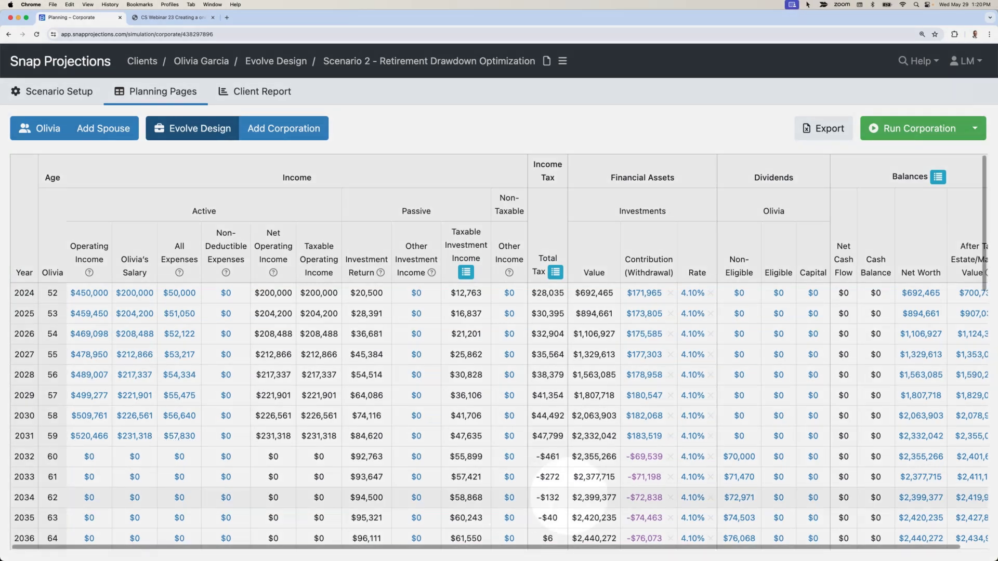
{"action": "left_click", "coordinate": [736, 457]}
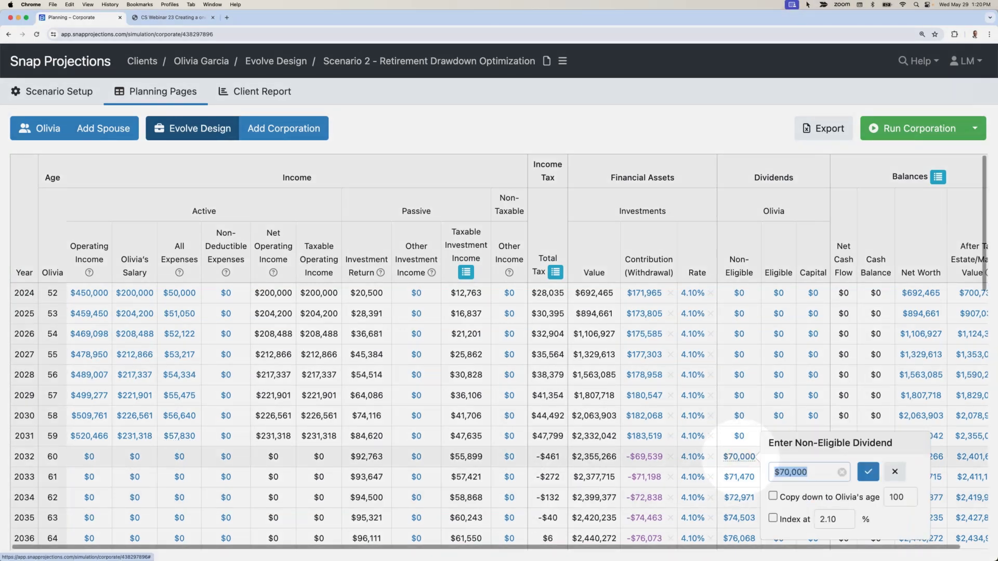
{"action": "scroll", "coordinate": [739, 452], "scroll_direction": "down", "scroll_amount": 1}
{"action": "type", "text": "150000"}
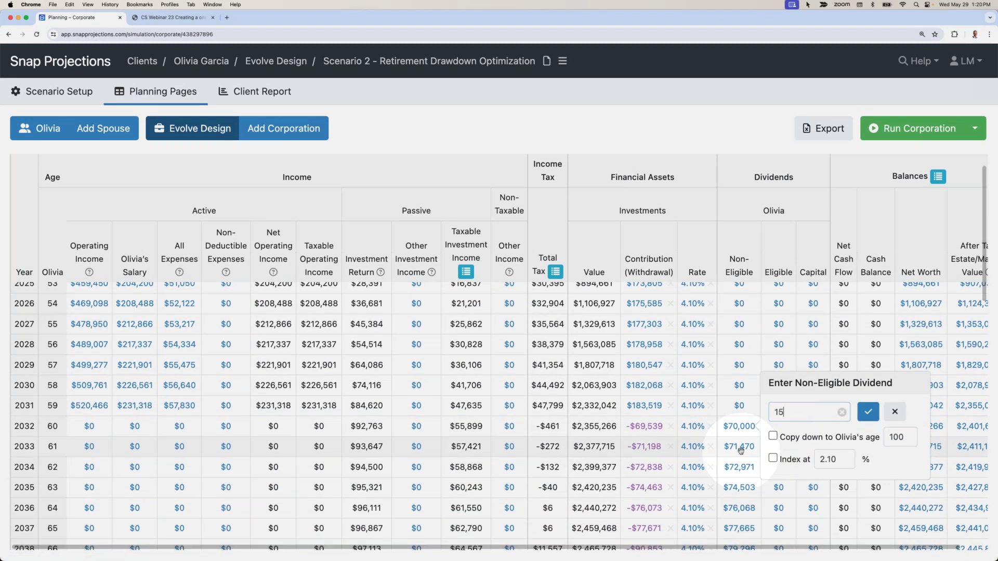
{"action": "left_click", "coordinate": [774, 438]}
{"action": "left_click", "coordinate": [773, 458]}
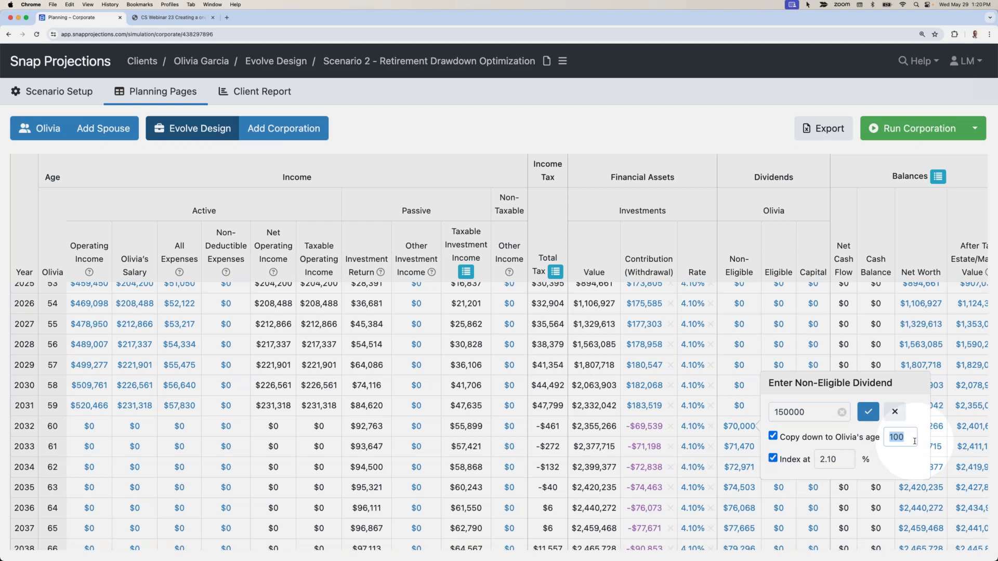
{"action": "key", "text": "Return"}
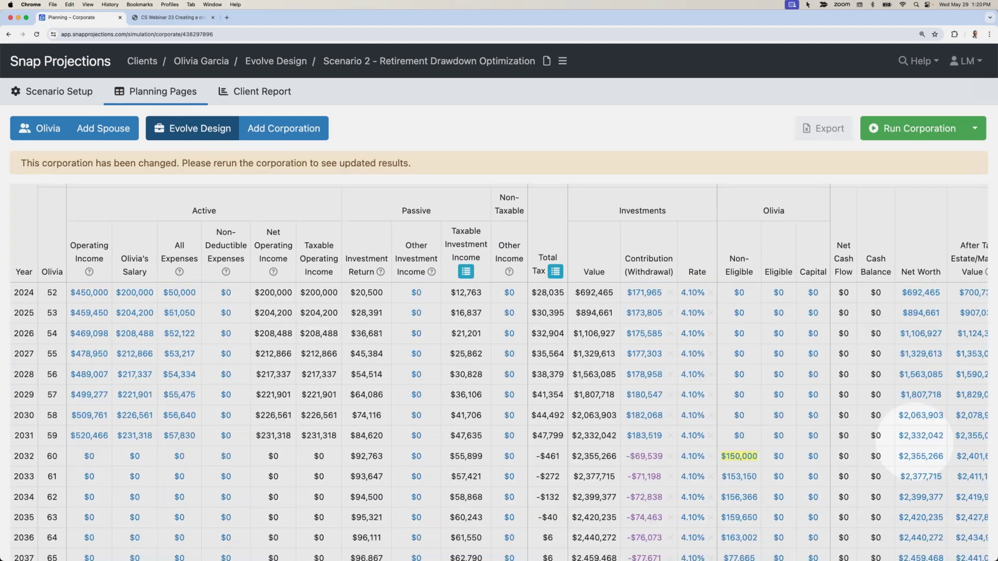
Step: Set the age 72 (2044) non-eligible dividend to $30,000, copied down to age 100 and indexed at 2.10%
{"action": "scroll", "coordinate": [759, 465], "scroll_direction": "down", "scroll_amount": 1}
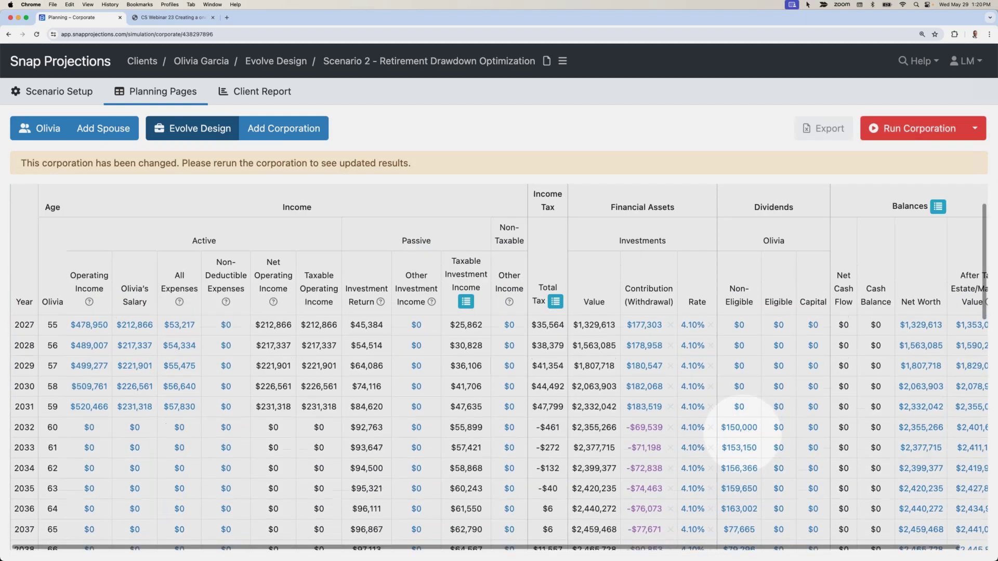
{"action": "scroll", "coordinate": [744, 502], "scroll_direction": "down", "scroll_amount": 5}
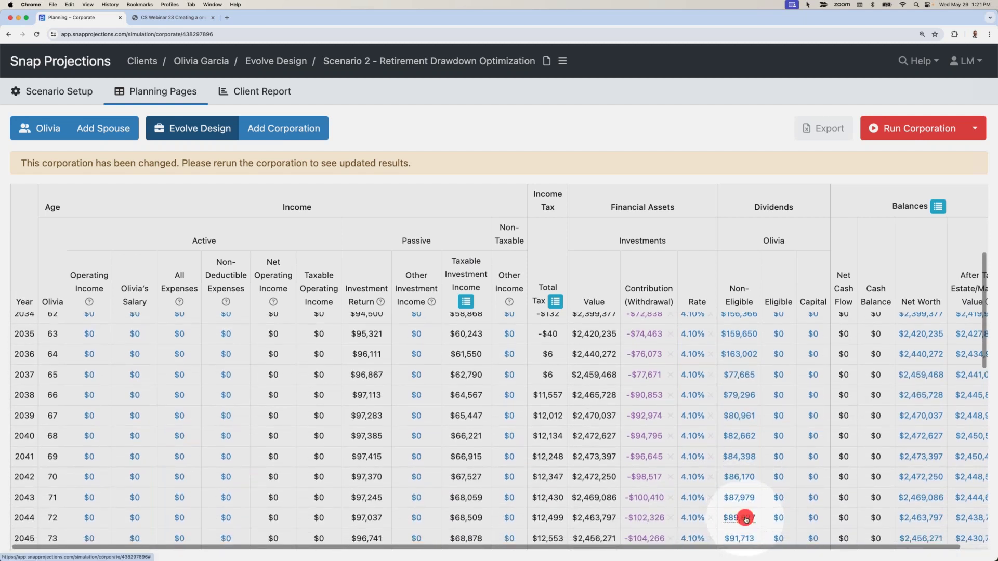
{"action": "left_click", "coordinate": [745, 518]}
{"action": "type", "text": "30000"}
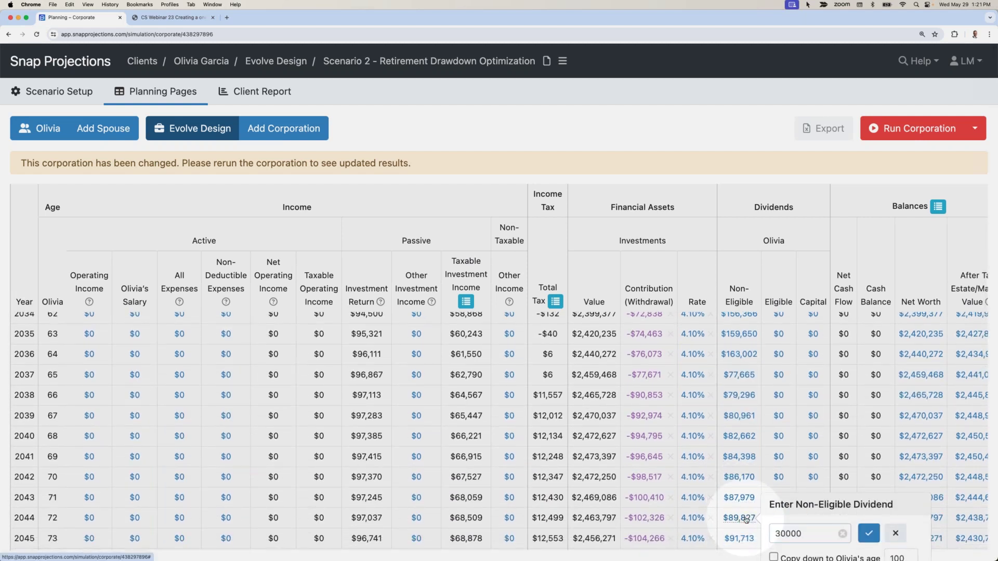
{"action": "scroll", "coordinate": [764, 525], "scroll_direction": "down", "scroll_amount": 1}
{"action": "left_click", "coordinate": [790, 518]}
{"action": "left_click", "coordinate": [790, 541]}
{"action": "left_click", "coordinate": [871, 498]}
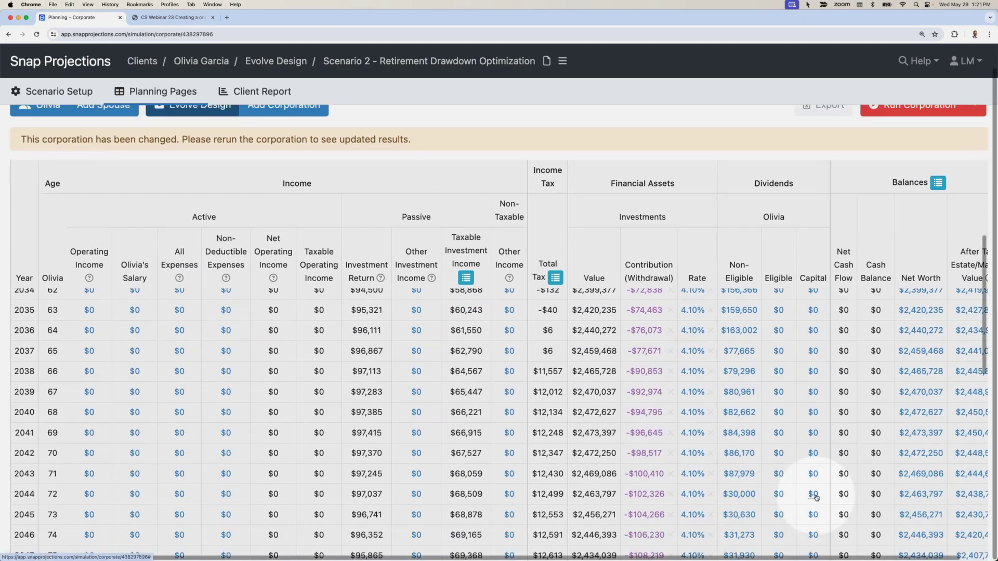
Step: Set Evolve Design's age 72 (2044) capital dividend to $40,000, copied down to age 100 without indexing, and rerun the corporation
{"action": "left_click", "coordinate": [813, 494]}
{"action": "type", "text": "40000"}
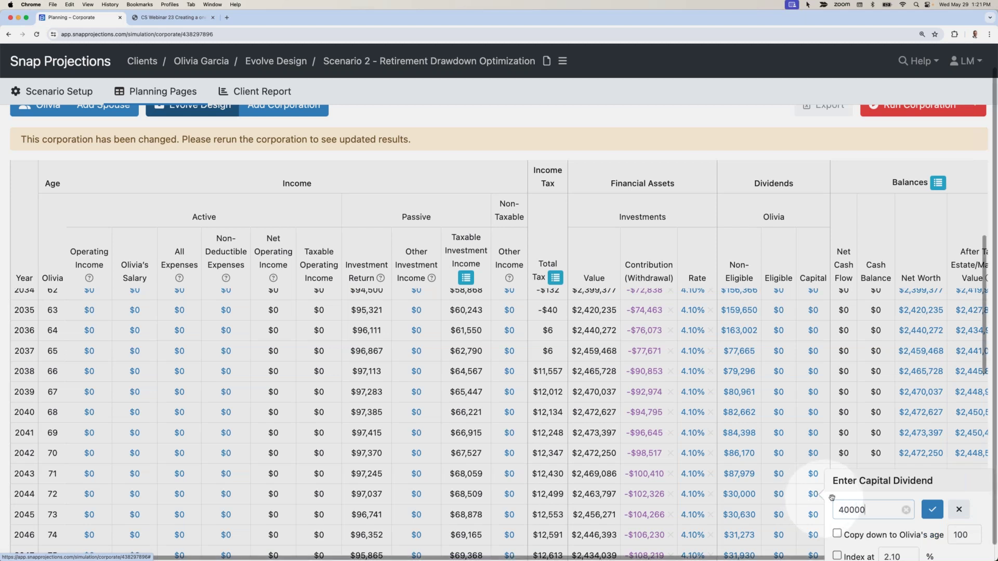
{"action": "key", "text": "BackSpace"}
{"action": "left_click", "coordinate": [682, 510]}
{"action": "left_click", "coordinate": [738, 480]}
{"action": "left_click", "coordinate": [892, 124]}
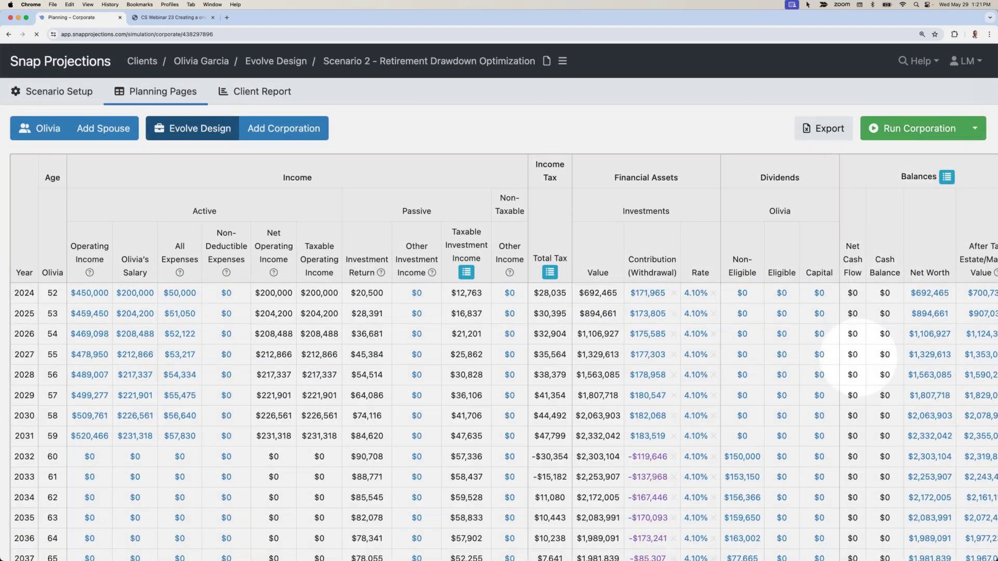
Step: Review Evolve Design's capital dividends through age 100 and the CDA balances in the Notional Account Balances table
{"action": "scroll", "coordinate": [865, 352], "scroll_direction": "down", "scroll_amount": 8}
{"action": "scroll", "coordinate": [858, 355], "scroll_direction": "down", "scroll_amount": 10}
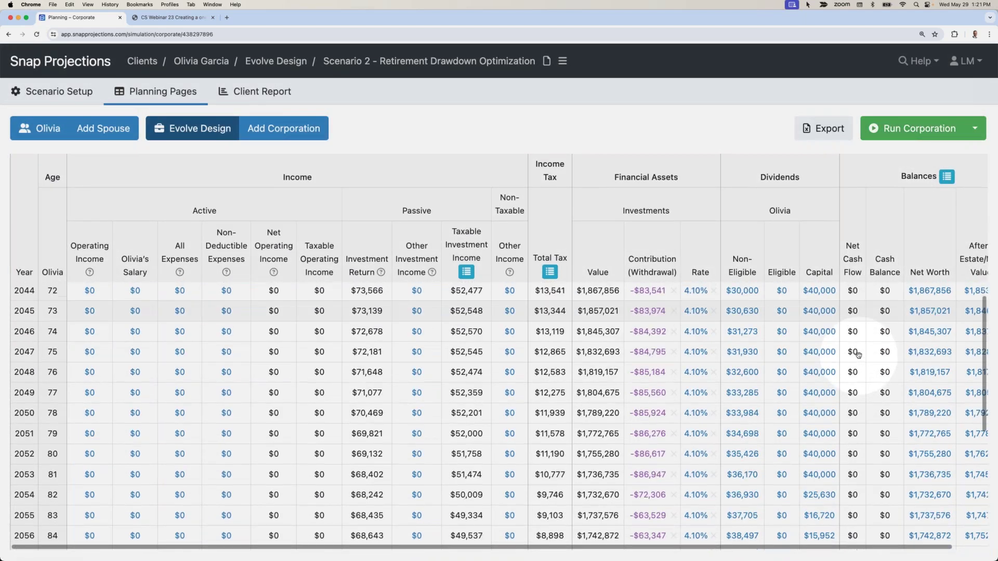
{"action": "scroll", "coordinate": [852, 359], "scroll_direction": "down", "scroll_amount": 2}
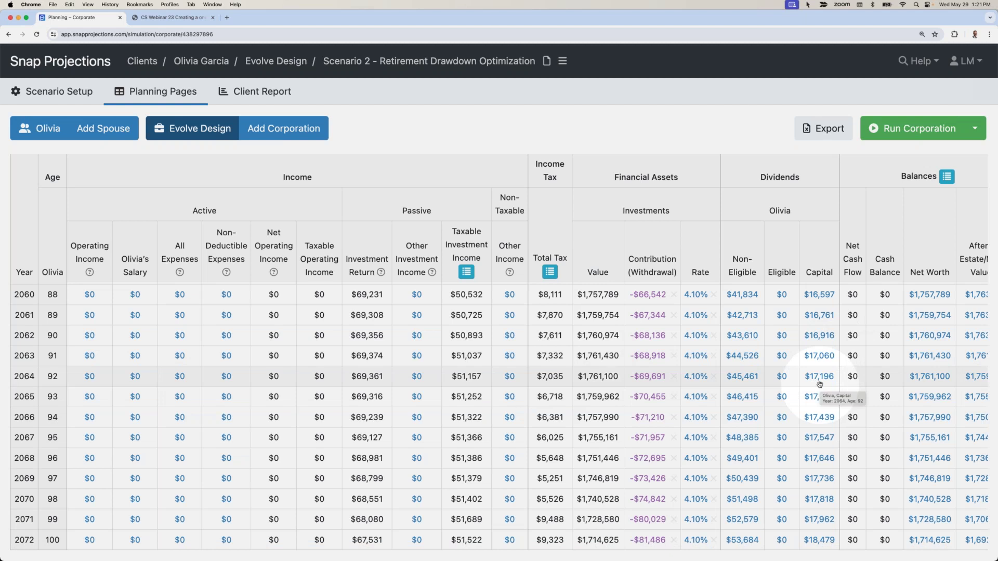
{"action": "scroll", "coordinate": [820, 385], "scroll_direction": "down", "scroll_amount": 1}
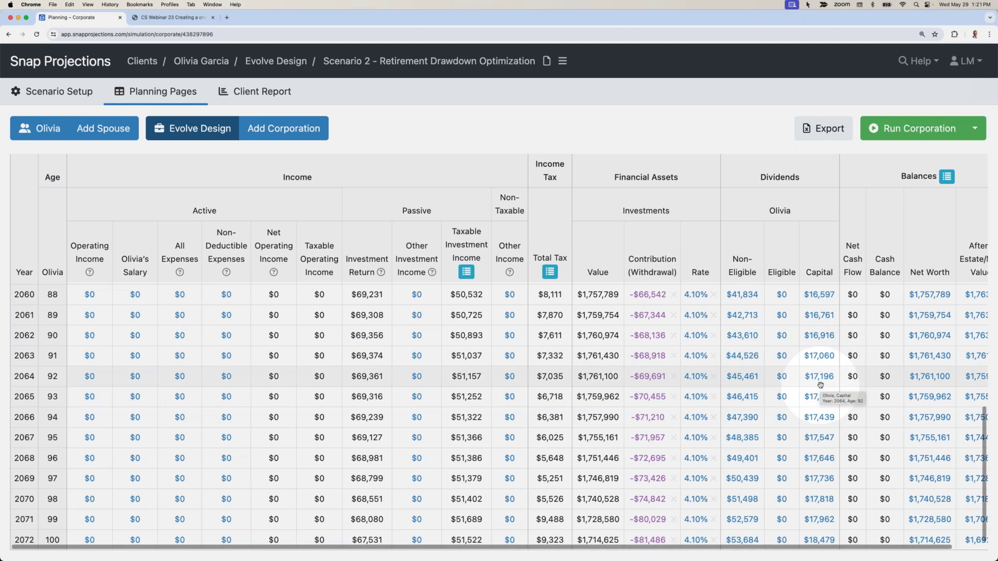
{"action": "scroll", "coordinate": [820, 385], "scroll_direction": "up", "scroll_amount": 4}
{"action": "scroll", "coordinate": [819, 385], "scroll_direction": "up", "scroll_amount": 4}
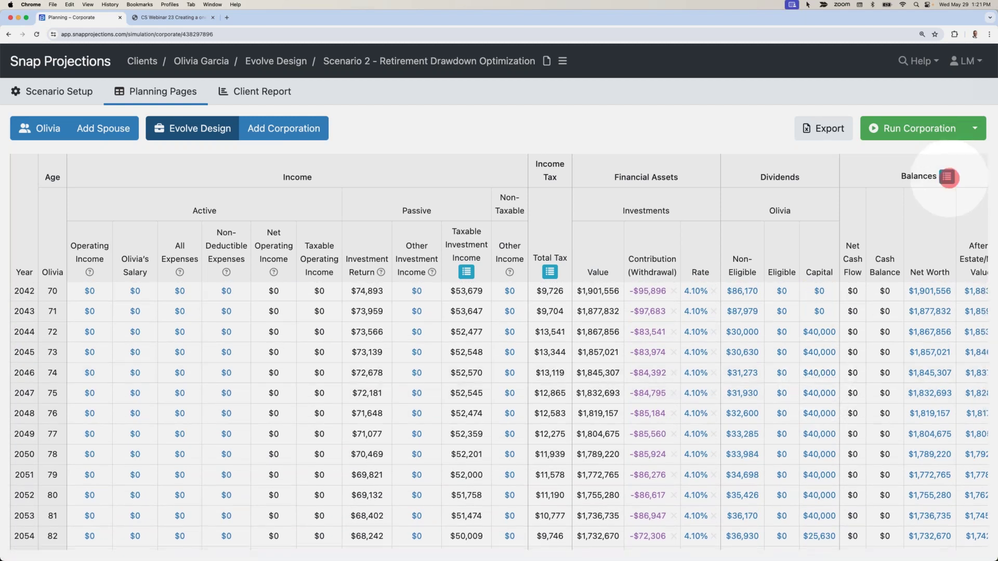
{"action": "left_click", "coordinate": [947, 177]}
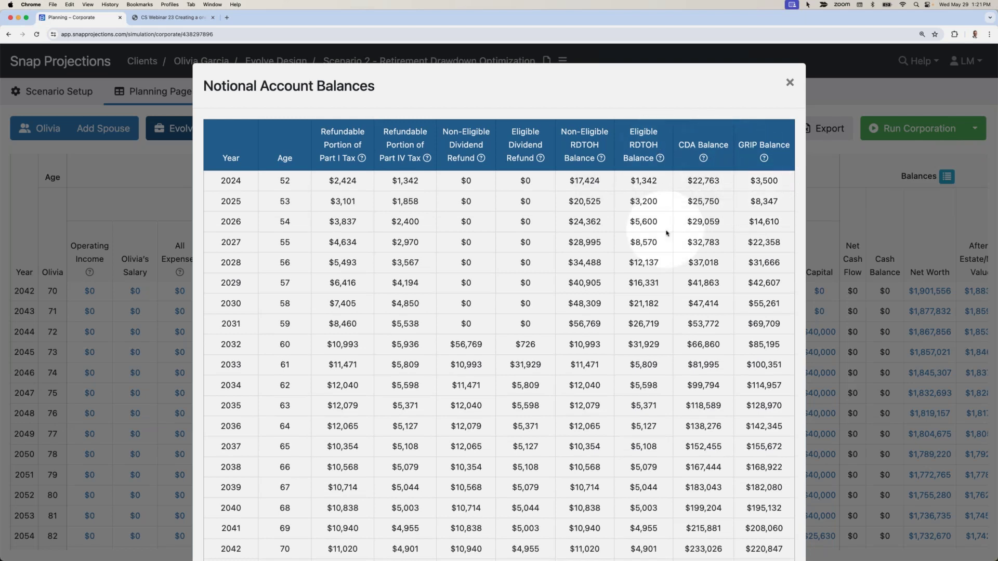
{"action": "scroll", "coordinate": [667, 232], "scroll_direction": "down", "scroll_amount": 5}
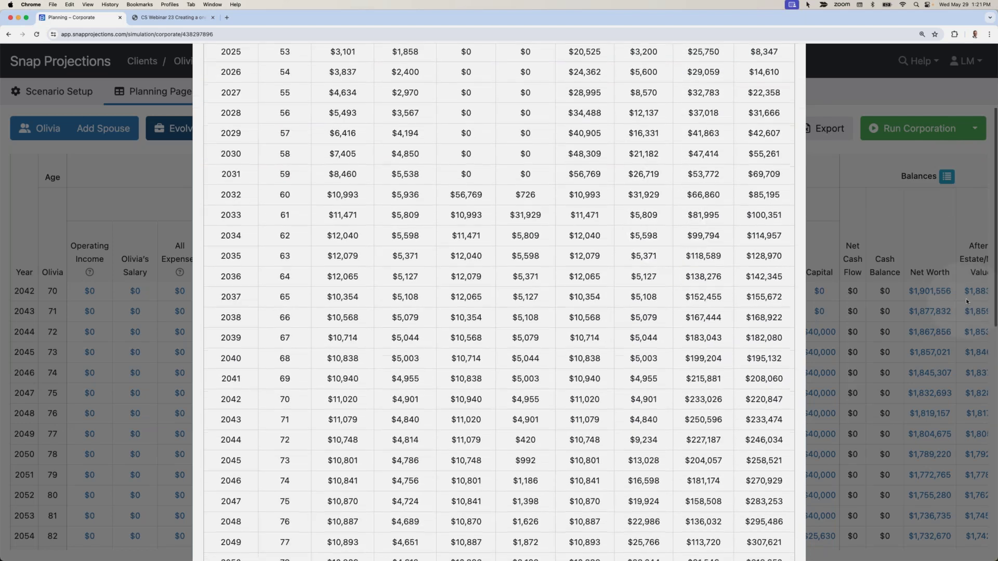
{"action": "left_click", "coordinate": [869, 301]}
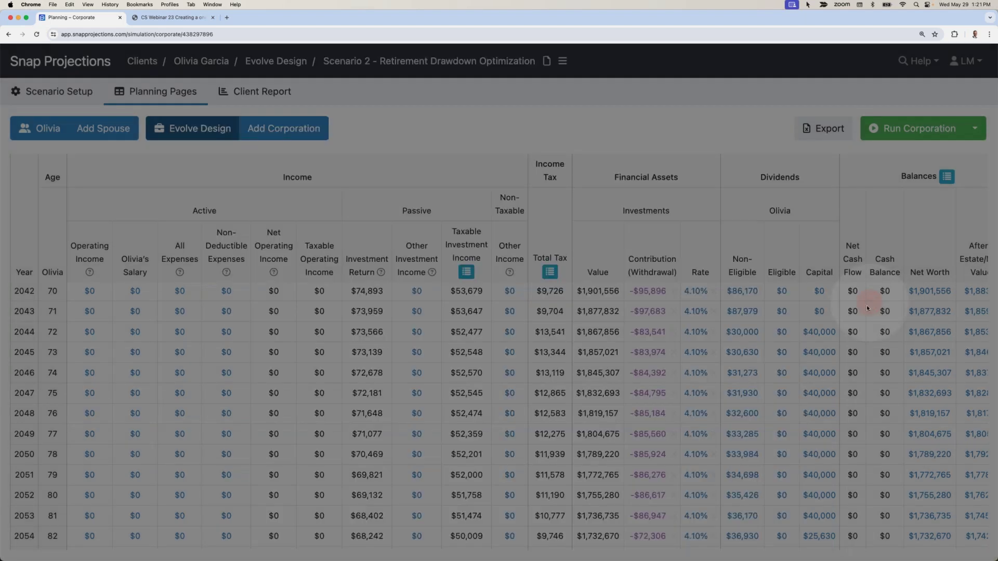
Step: On the client's personal planning page, examine the marginal tax rates and OAS clawback from age 60 through age 100
{"action": "left_click", "coordinate": [42, 128]}
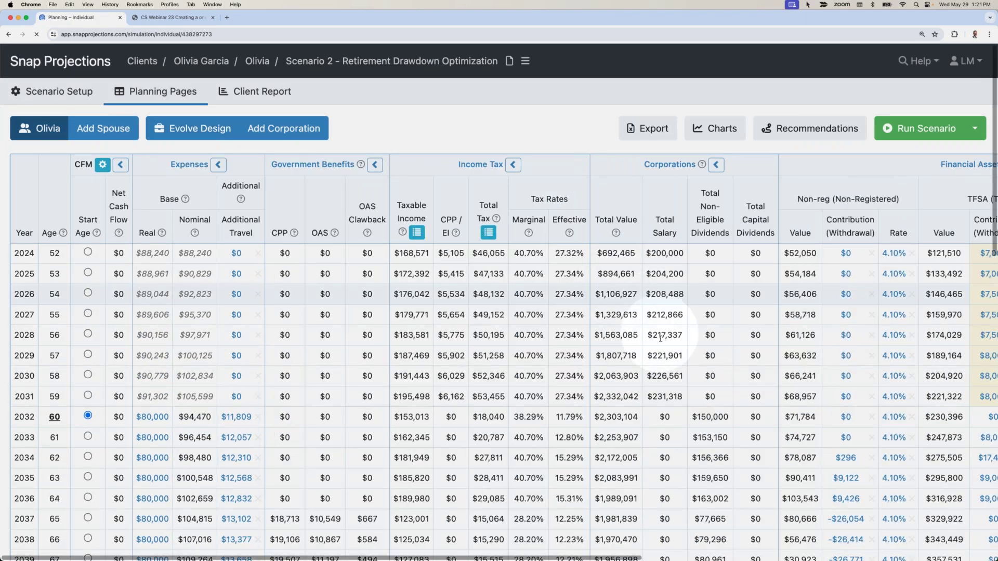
{"action": "scroll", "coordinate": [660, 343], "scroll_direction": "right", "scroll_amount": 5}
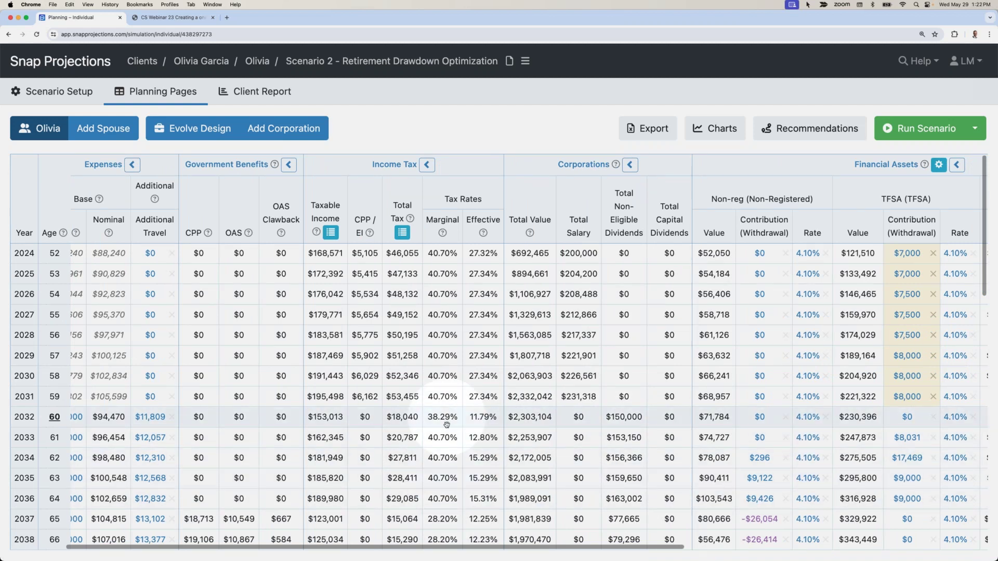
{"action": "scroll", "coordinate": [447, 497], "scroll_direction": "down", "scroll_amount": 5}
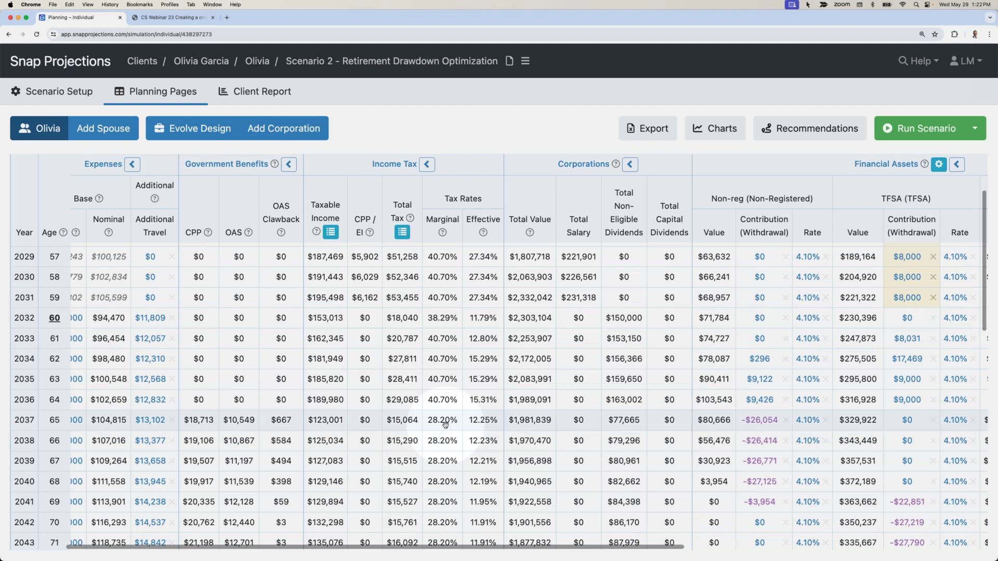
{"action": "scroll", "coordinate": [445, 423], "scroll_direction": "down", "scroll_amount": 10}
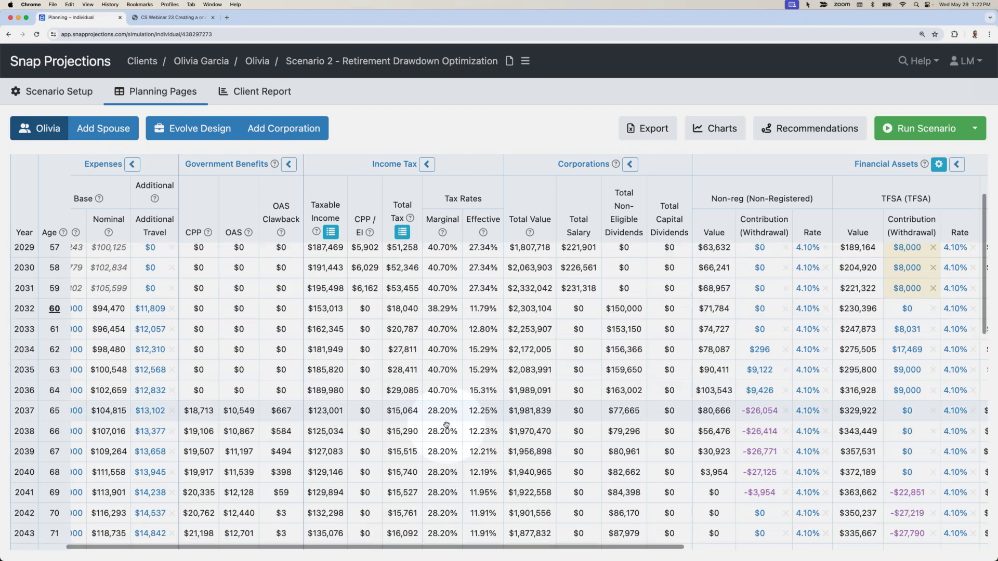
{"action": "scroll", "coordinate": [446, 425], "scroll_direction": "down", "scroll_amount": 15}
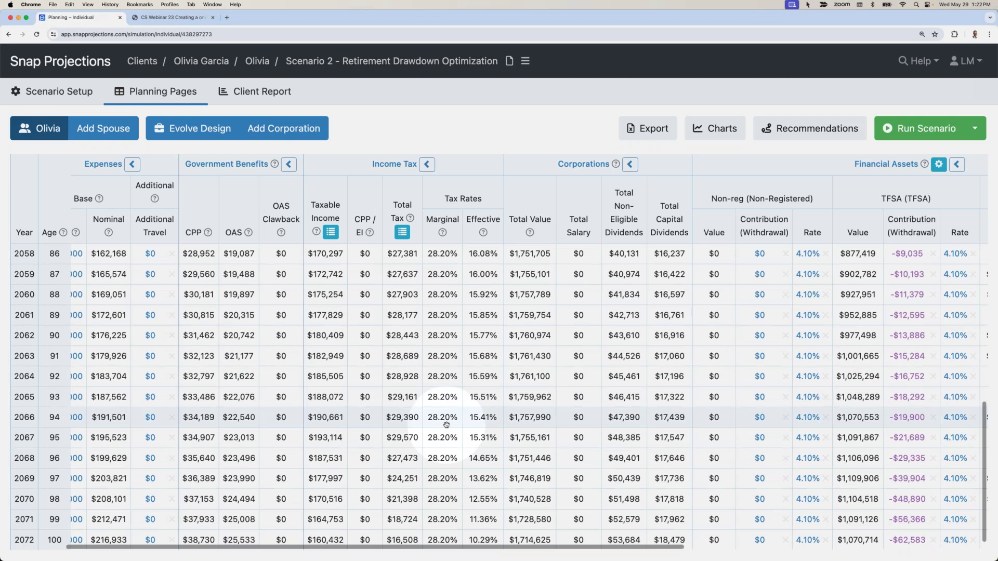
{"action": "scroll", "coordinate": [445, 425], "scroll_direction": "up", "scroll_amount": 20}
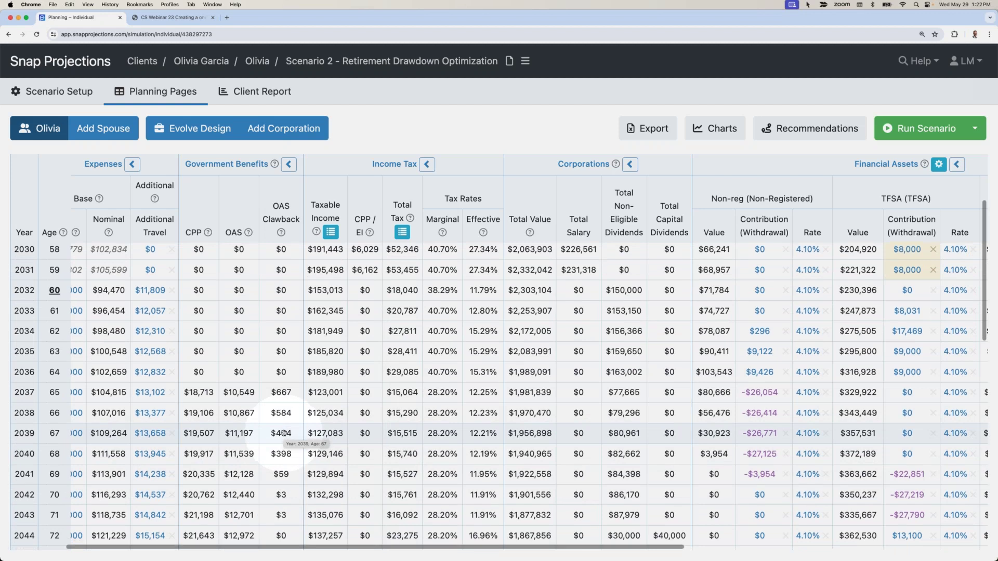
{"action": "scroll", "coordinate": [283, 434], "scroll_direction": "down", "scroll_amount": 20}
{"action": "scroll", "coordinate": [284, 434], "scroll_direction": "down", "scroll_amount": 2}
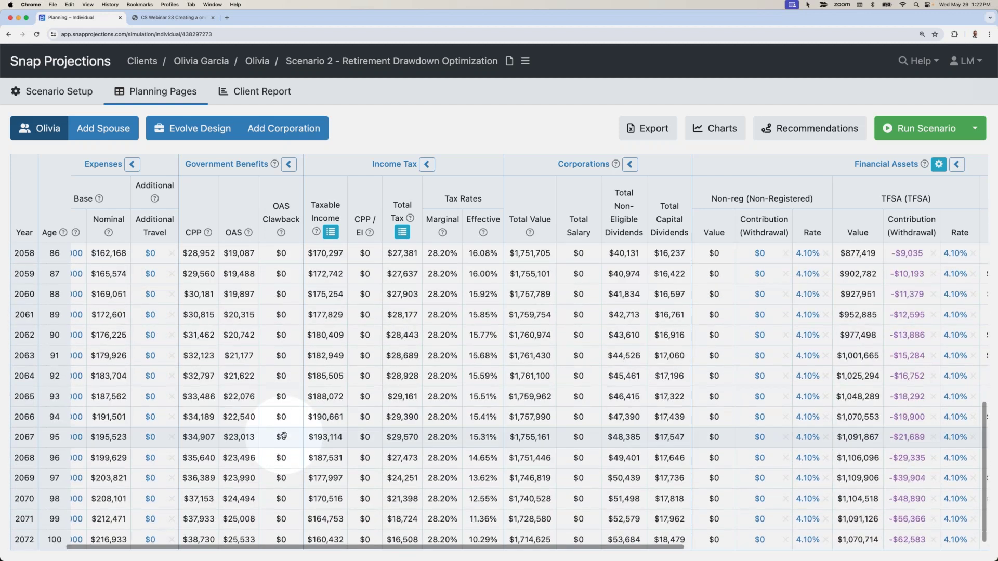
Step: Compare the after-tax estate at age 100 (2072) with Scenario 1 - Base Case in the Estate Summary, and close it
{"action": "scroll", "coordinate": [283, 434], "scroll_direction": "right", "scroll_amount": 10}
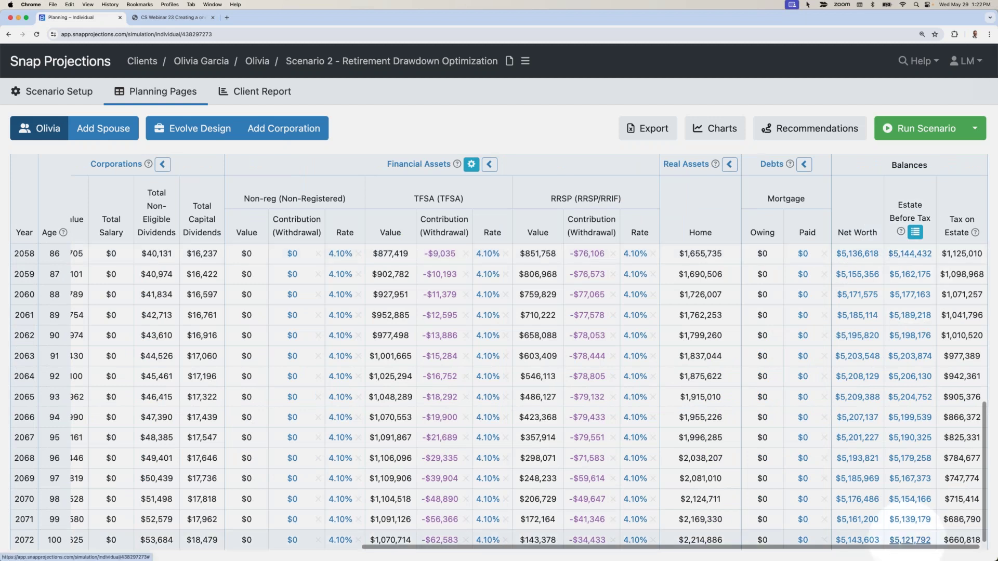
{"action": "left_click", "coordinate": [909, 540]}
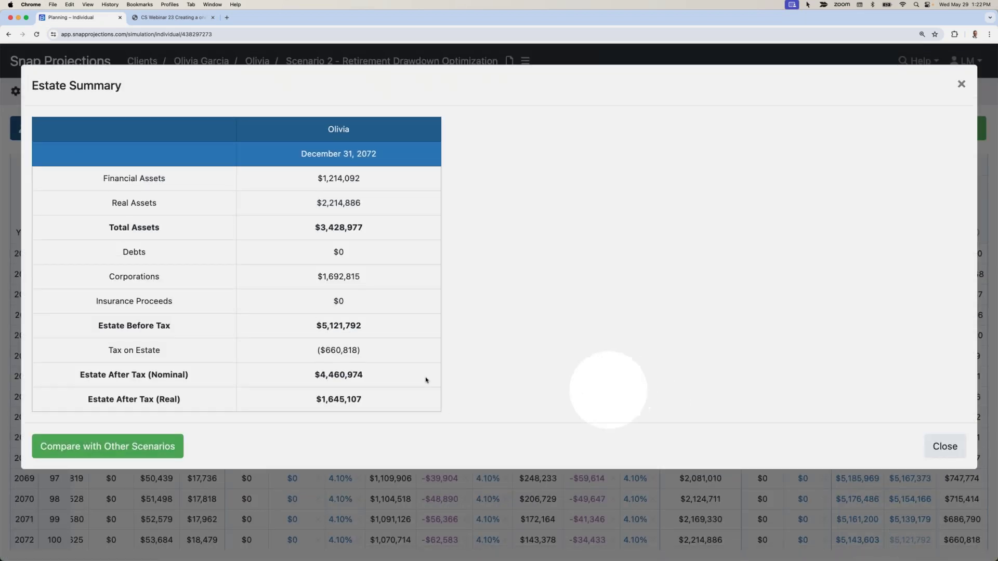
{"action": "left_click_drag", "start_coordinate": [363, 374], "coordinate": [314, 375]}
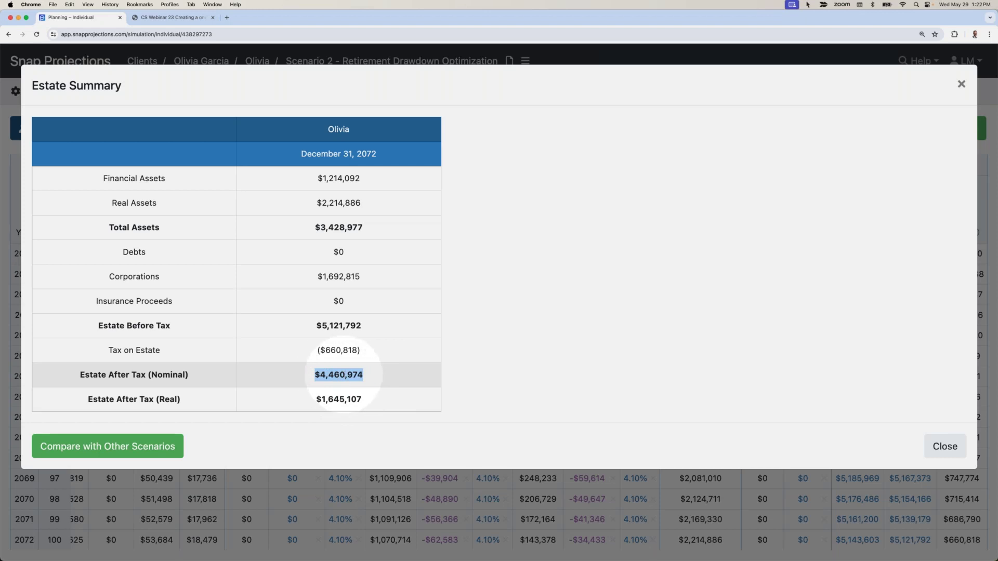
{"action": "left_click", "coordinate": [111, 450]}
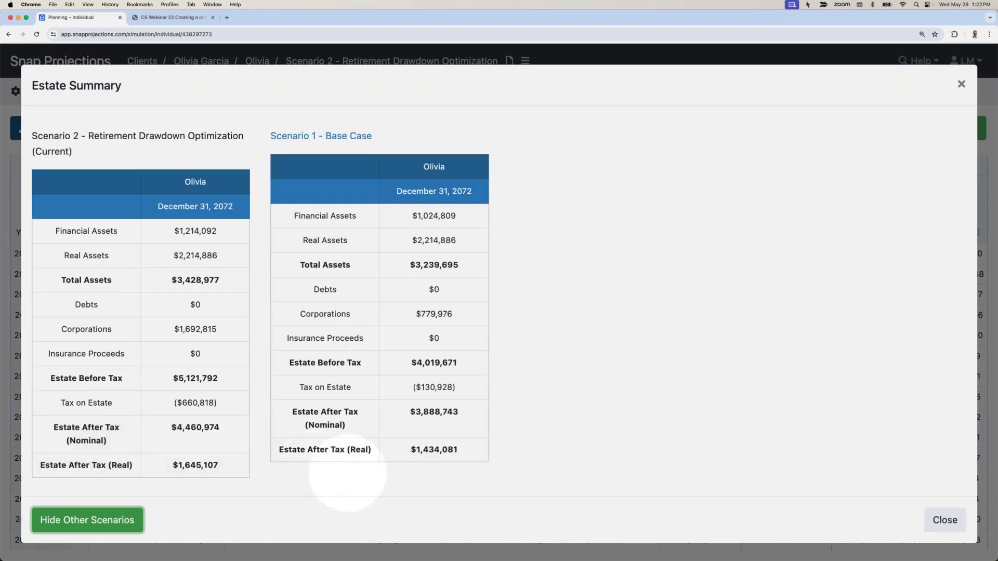
{"action": "left_click_drag", "start_coordinate": [462, 413], "coordinate": [404, 414]}
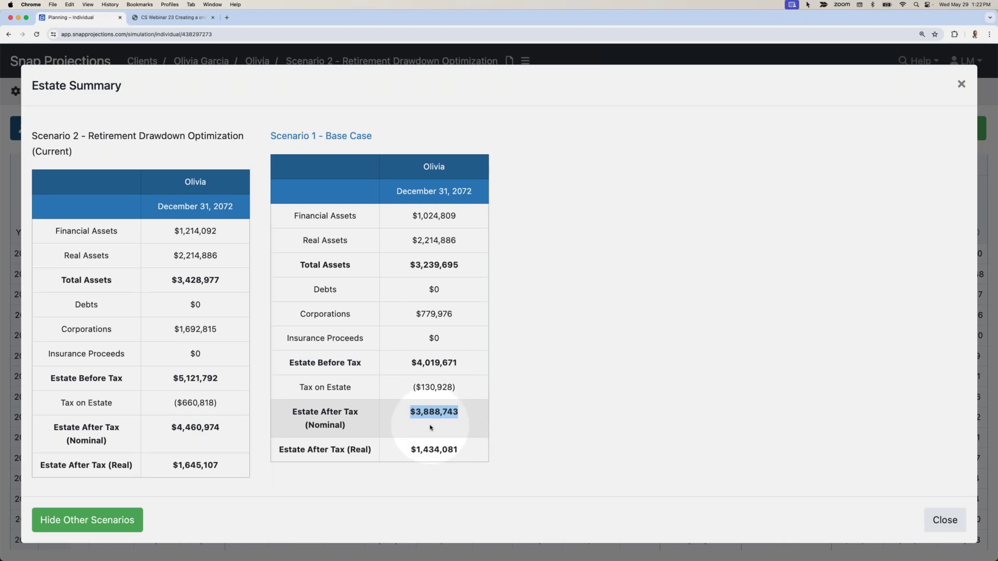
{"action": "triple_click", "coordinate": [190, 429]}
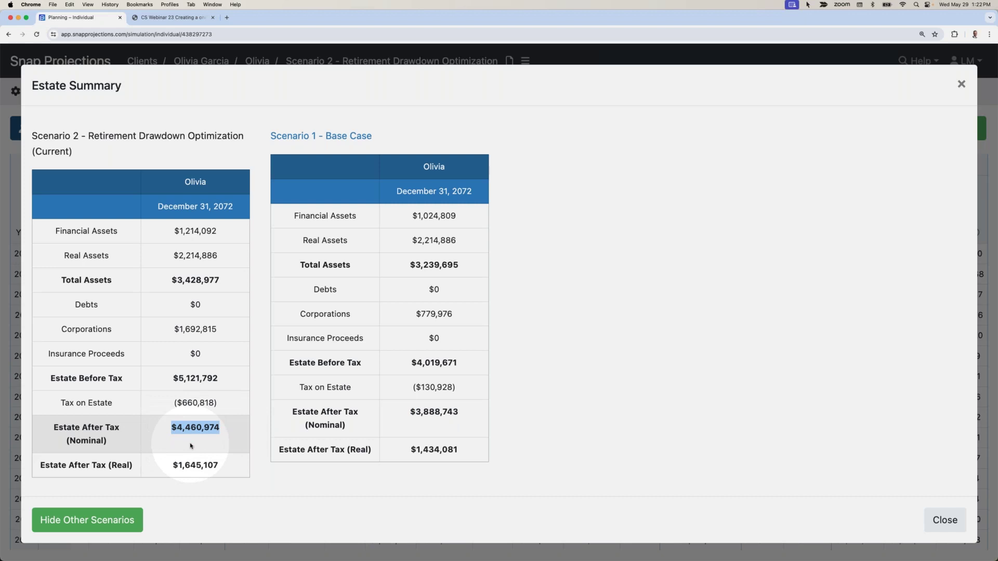
{"action": "left_click", "coordinate": [955, 528]}
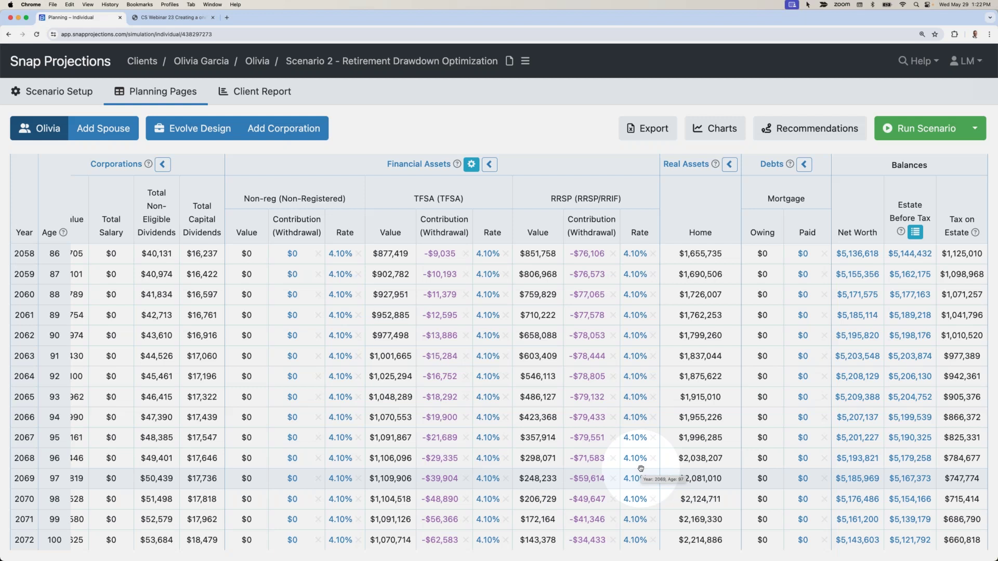
Step: Make a copy of the scenario "Scenario 2 - Retirement Drawdown Optimization"
{"action": "scroll", "coordinate": [651, 469], "scroll_direction": "up", "scroll_amount": 5}
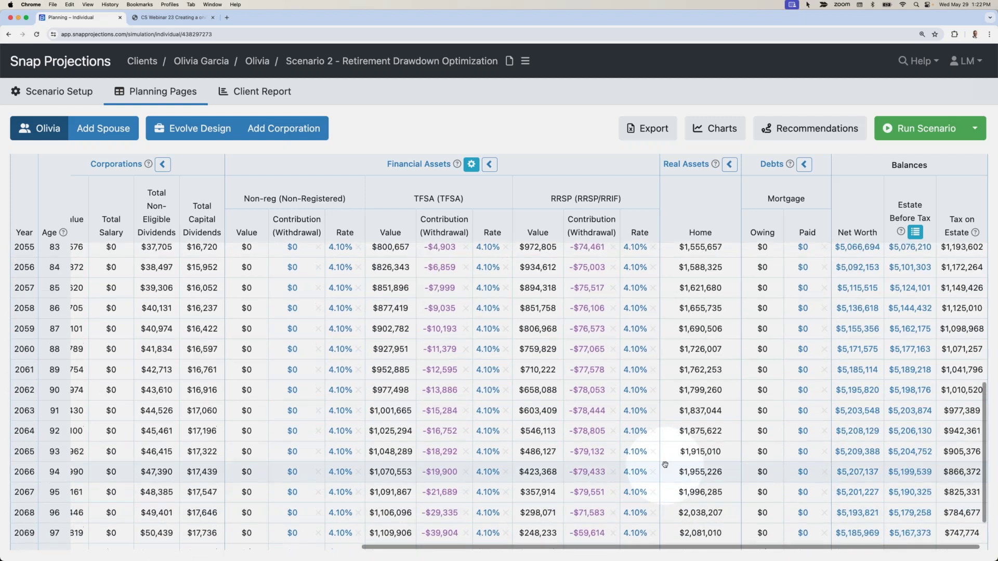
{"action": "scroll", "coordinate": [665, 463], "scroll_direction": "left", "scroll_amount": 2}
{"action": "scroll", "coordinate": [665, 464], "scroll_direction": "up", "scroll_amount": 5}
{"action": "scroll", "coordinate": [664, 464], "scroll_direction": "left", "scroll_amount": 10}
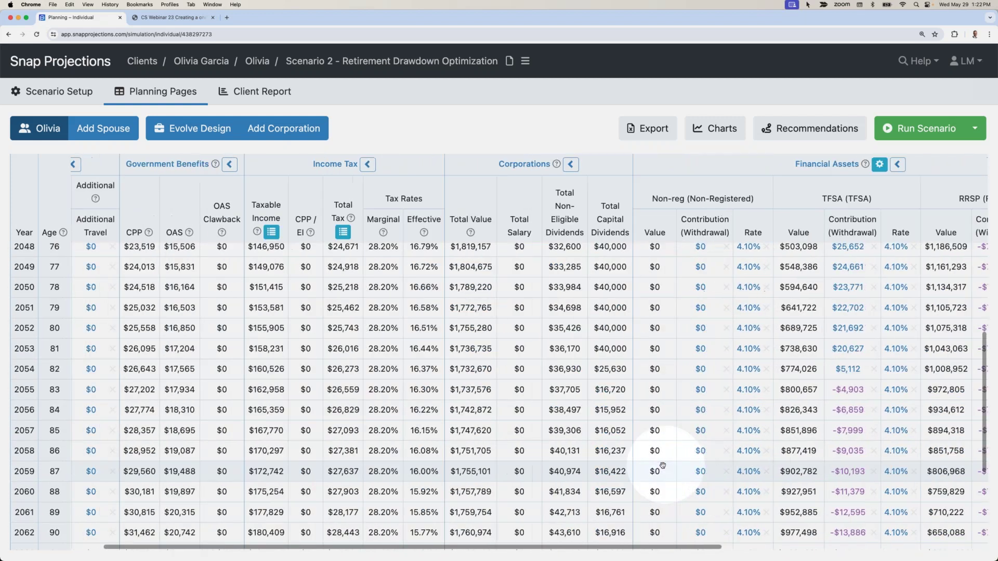
{"action": "scroll", "coordinate": [663, 465], "scroll_direction": "up", "scroll_amount": 10}
{"action": "scroll", "coordinate": [663, 465], "scroll_direction": "left", "scroll_amount": 2}
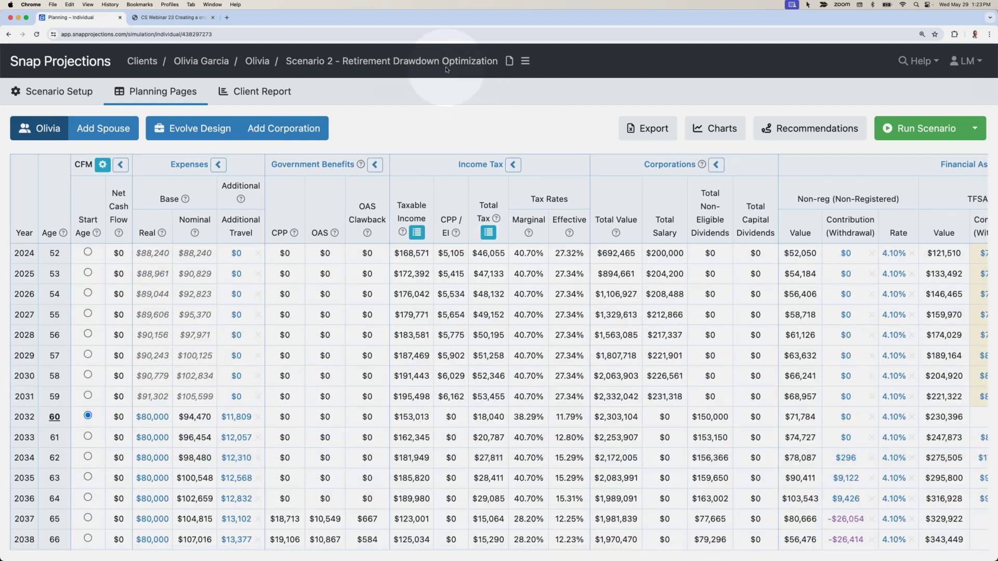
{"action": "left_click", "coordinate": [525, 60]}
{"action": "left_click", "coordinate": [540, 102]}
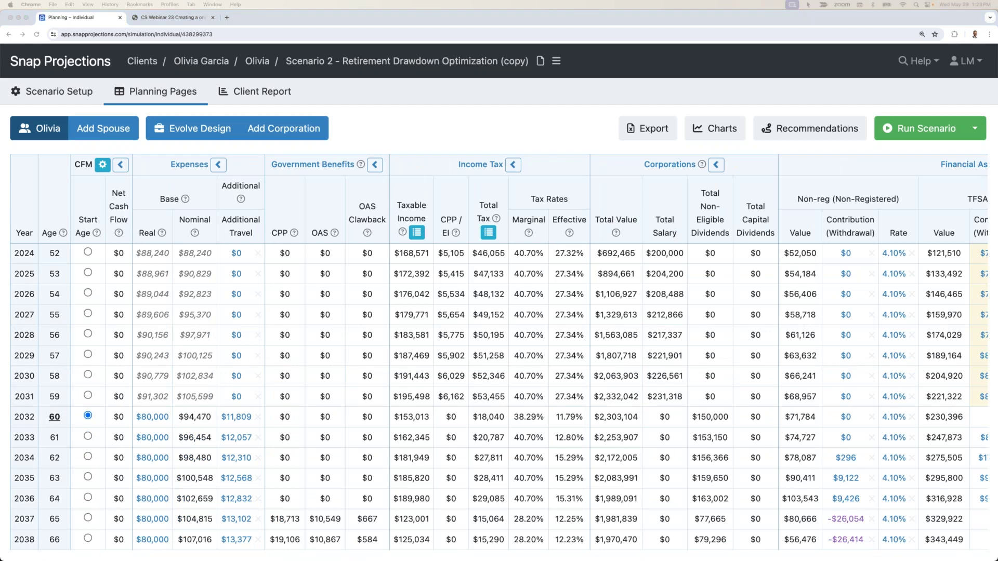
{"action": "left_click", "coordinate": [339, 223]}
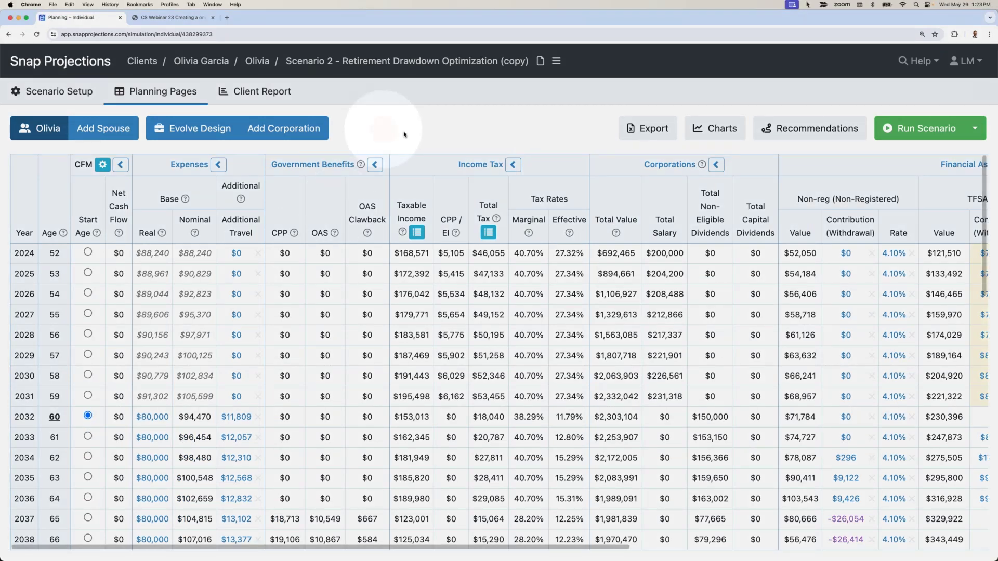
Step: Rename the copied scenario as "Scenario 3 - Proposed Capital Gains Inclusion Rate Impact"
{"action": "left_click", "coordinate": [556, 61]}
{"action": "left_click", "coordinate": [598, 80]}
{"action": "left_click_drag", "start_coordinate": [356, 128], "coordinate": [578, 129]}
{"action": "type", "text": "3 - Proposed Capital Gains Inclusion Rate Impact"}
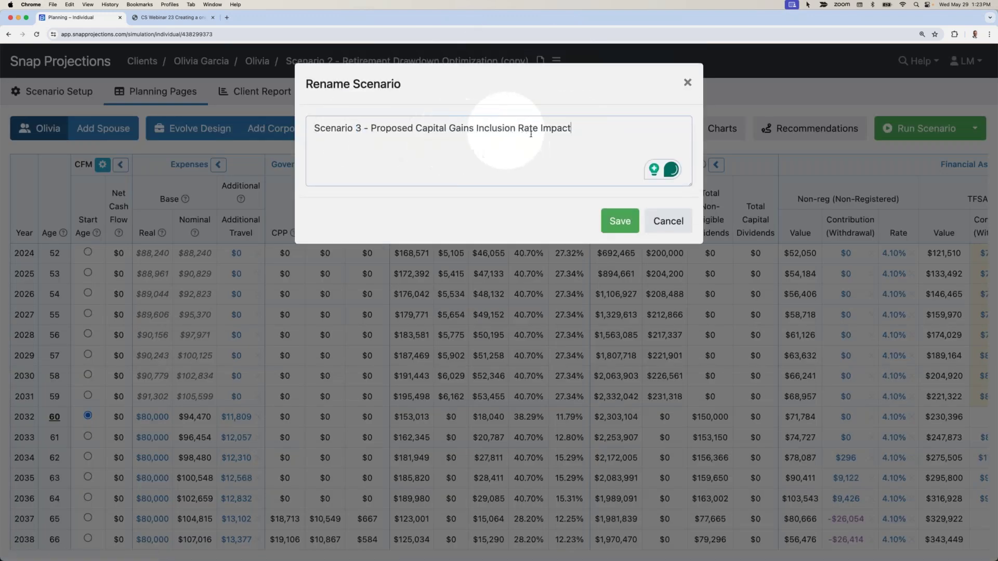
{"action": "left_click", "coordinate": [619, 221]}
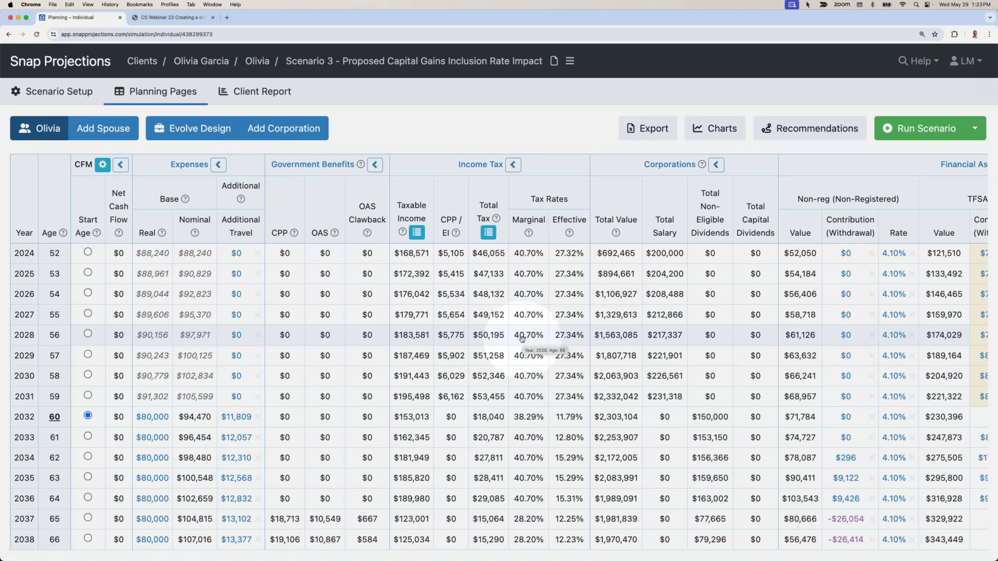
Step: In the scenario's income tax settings, apply the proposed capital gain rules starting from 2024
{"action": "left_click", "coordinate": [51, 95]}
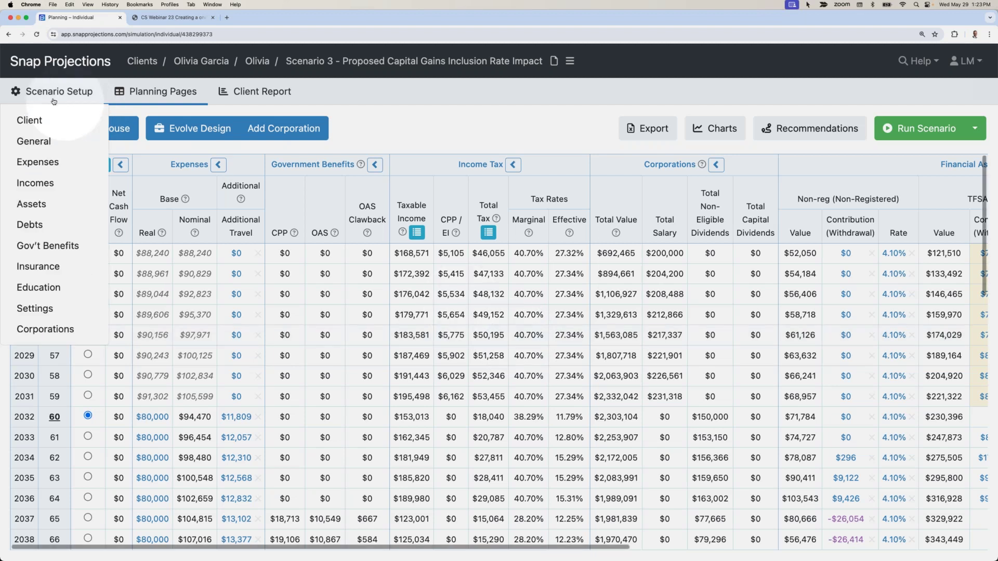
{"action": "mouse_move", "coordinate": [35, 308]}
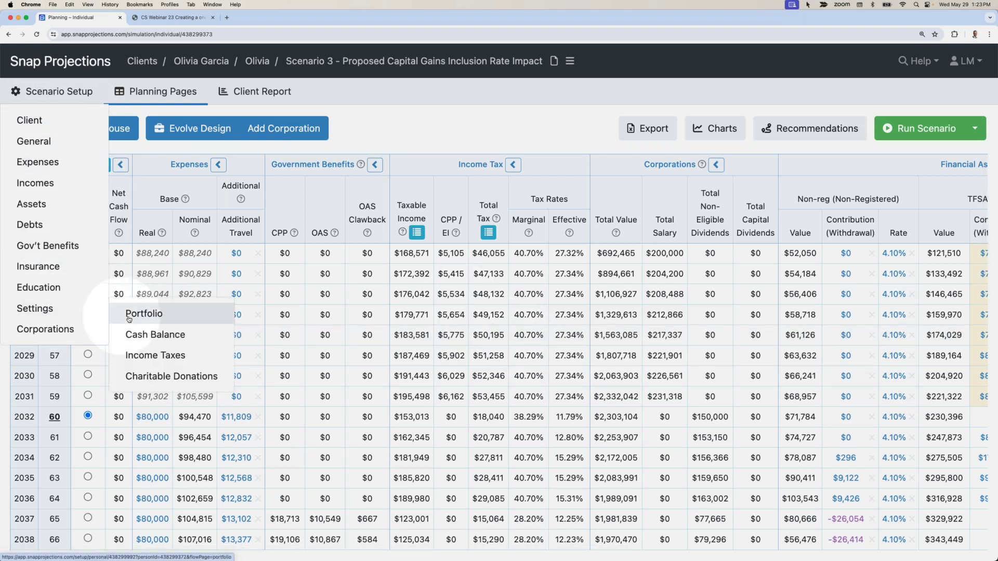
{"action": "left_click", "coordinate": [154, 360]}
{"action": "scroll", "coordinate": [385, 373], "scroll_direction": "down", "scroll_amount": 5}
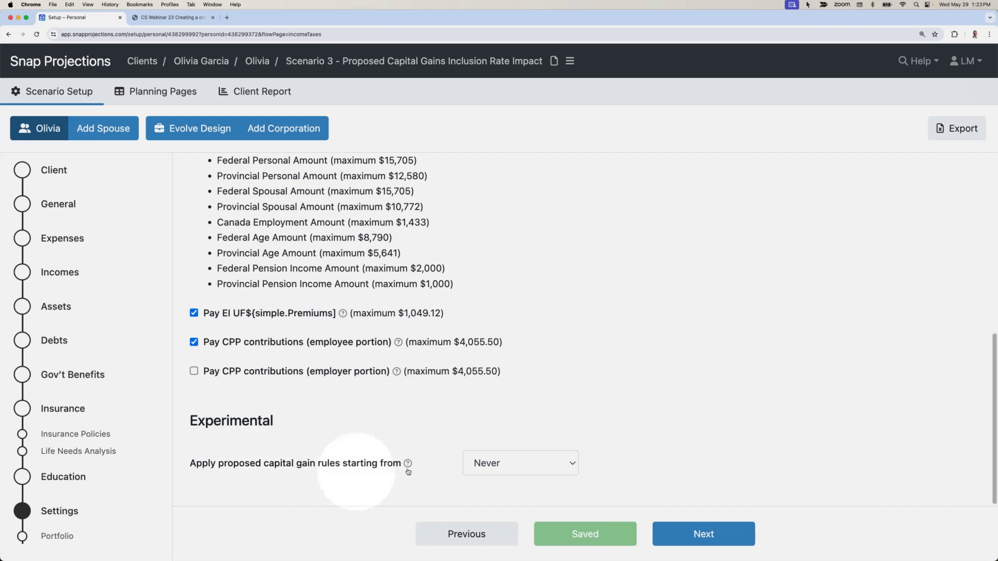
{"action": "left_click", "coordinate": [508, 465]}
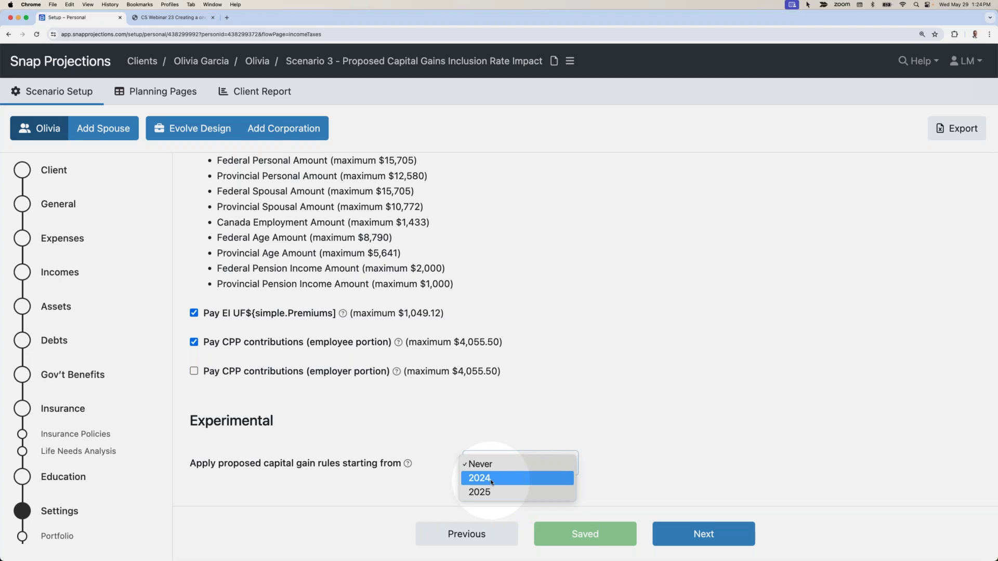
{"action": "left_click", "coordinate": [492, 481]}
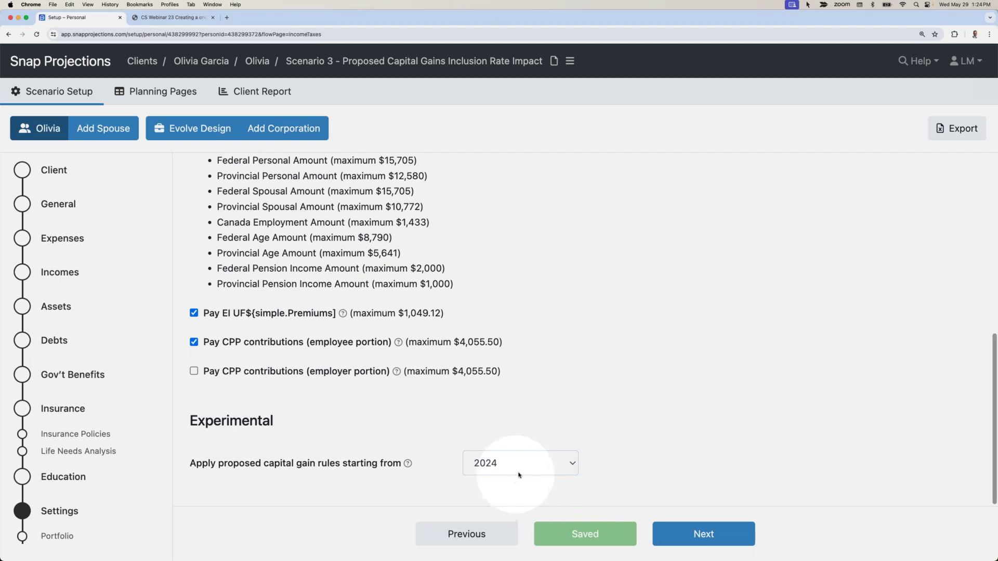
Step: Review the capital gain amounts in the Taxable Investment Income Details of Evolve Design's planning page, and close them
{"action": "left_click", "coordinate": [139, 91]}
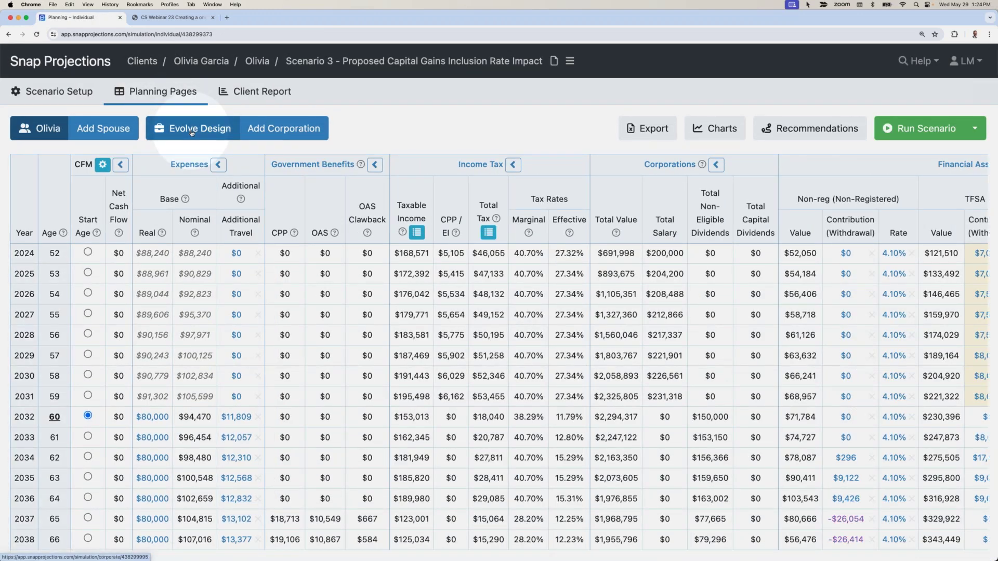
{"action": "left_click", "coordinate": [191, 133]}
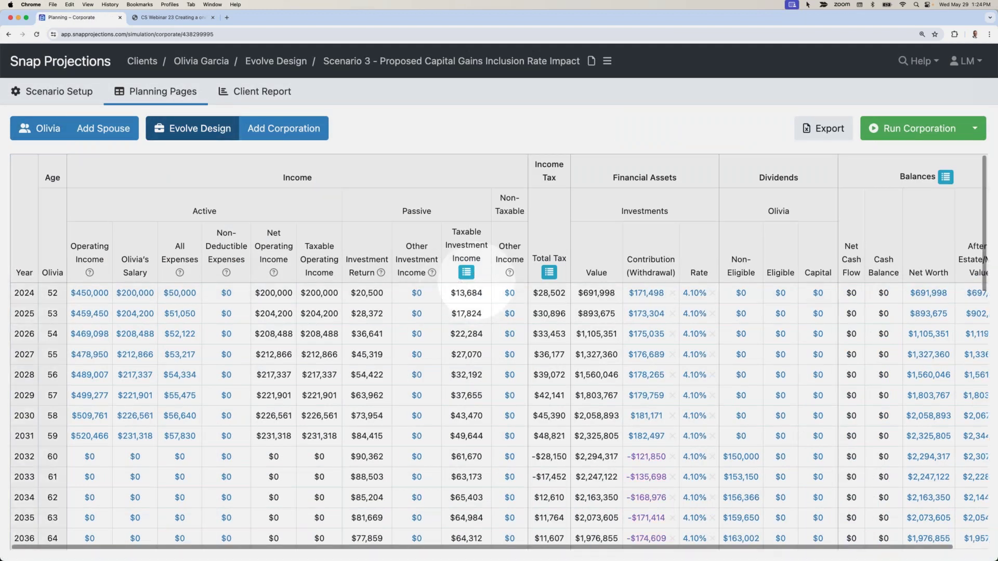
{"action": "left_click", "coordinate": [467, 272]}
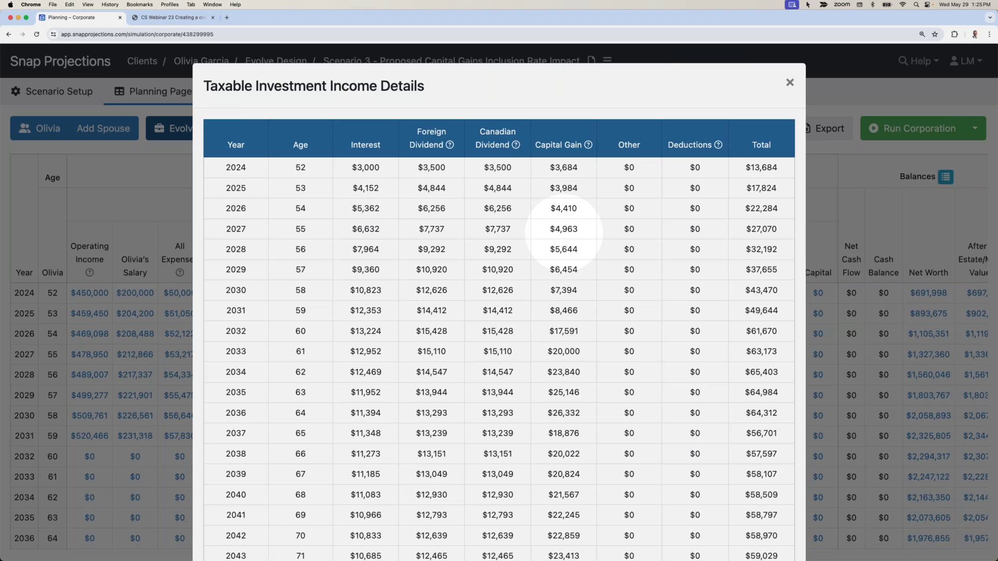
{"action": "left_click", "coordinate": [788, 84]}
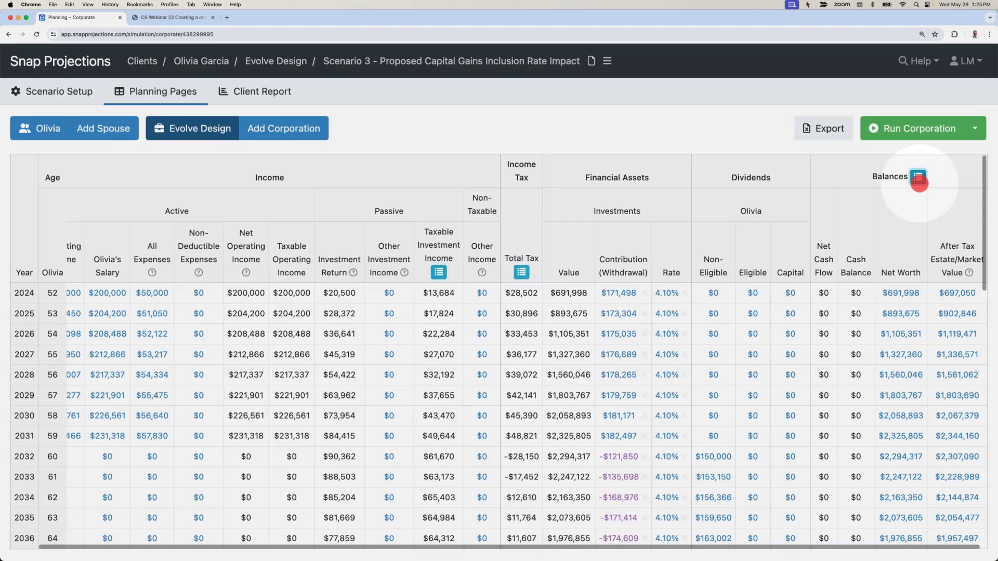
Step: Review Evolve Design's Notional Account Balances, close them, and examine its yearly capital dividends through 2072
{"action": "left_click", "coordinate": [918, 177]}
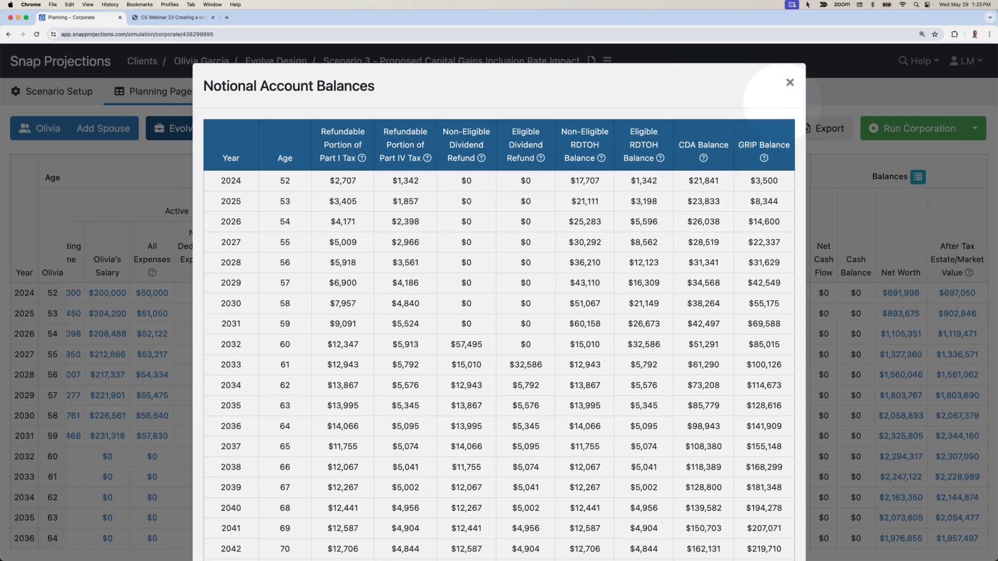
{"action": "left_click", "coordinate": [789, 82]}
{"action": "scroll", "coordinate": [795, 312], "scroll_direction": "down", "scroll_amount": 10}
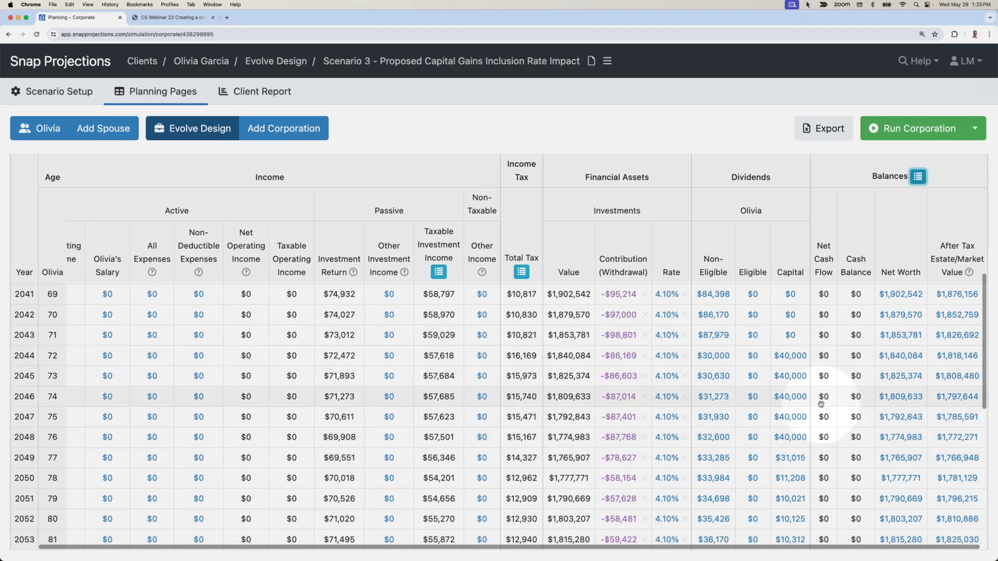
{"action": "scroll", "coordinate": [821, 403], "scroll_direction": "down", "scroll_amount": 3}
{"action": "scroll", "coordinate": [821, 403], "scroll_direction": "down", "scroll_amount": 6}
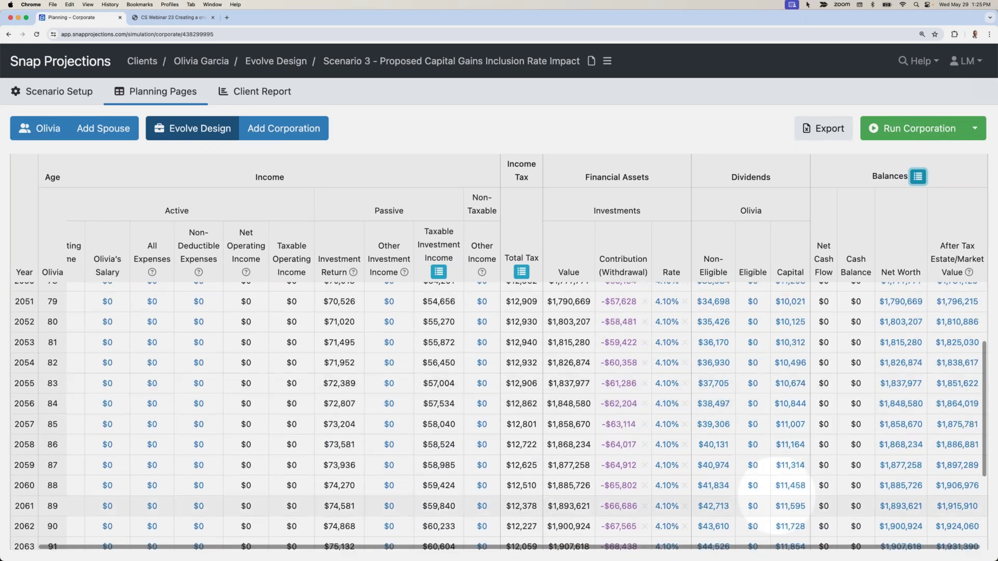
{"action": "scroll", "coordinate": [792, 483], "scroll_direction": "down", "scroll_amount": 2}
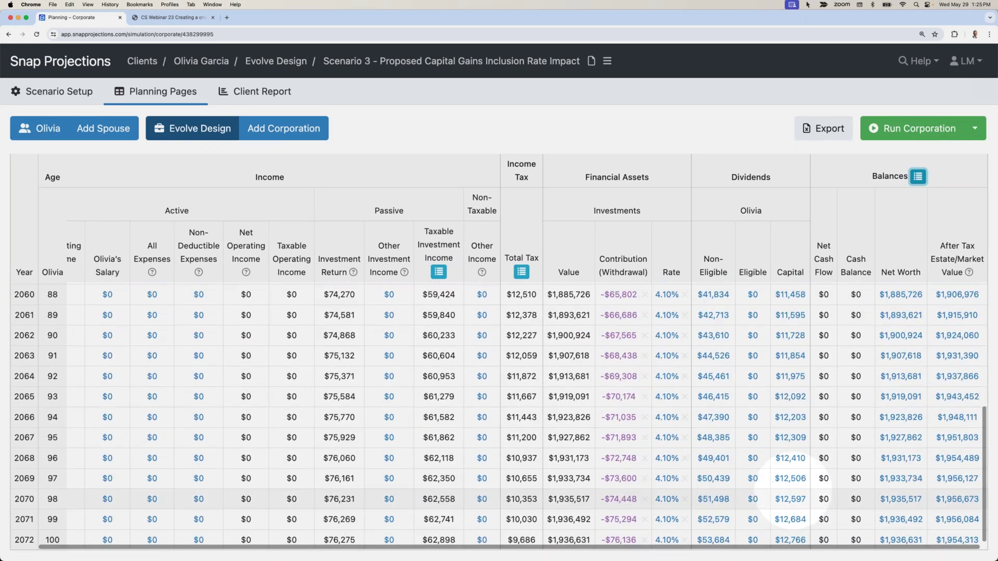
Step: On the client's personal planning page, compare Scenario 3's age-100 (2072) after-tax estate with Scenarios 1 and 2 in the Estate Summary, and close it
{"action": "left_click", "coordinate": [42, 129]}
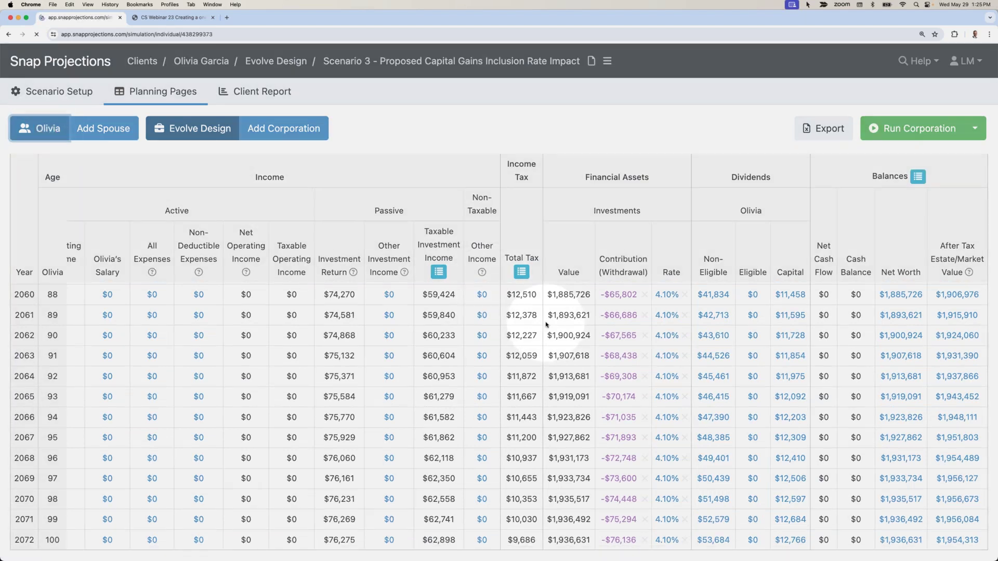
{"action": "scroll", "coordinate": [652, 358], "scroll_direction": "down", "scroll_amount": 10}
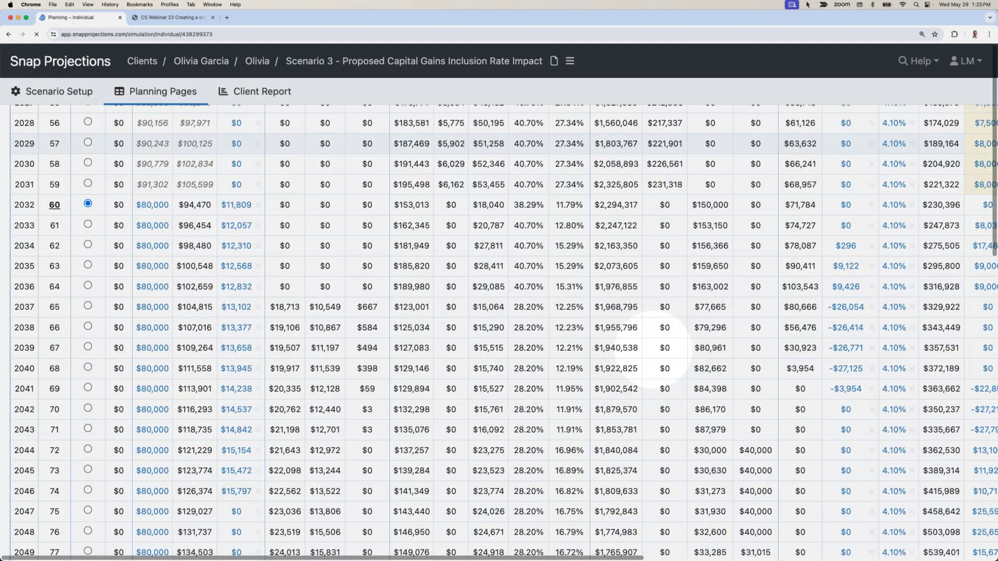
{"action": "scroll", "coordinate": [654, 365], "scroll_direction": "right", "scroll_amount": 10}
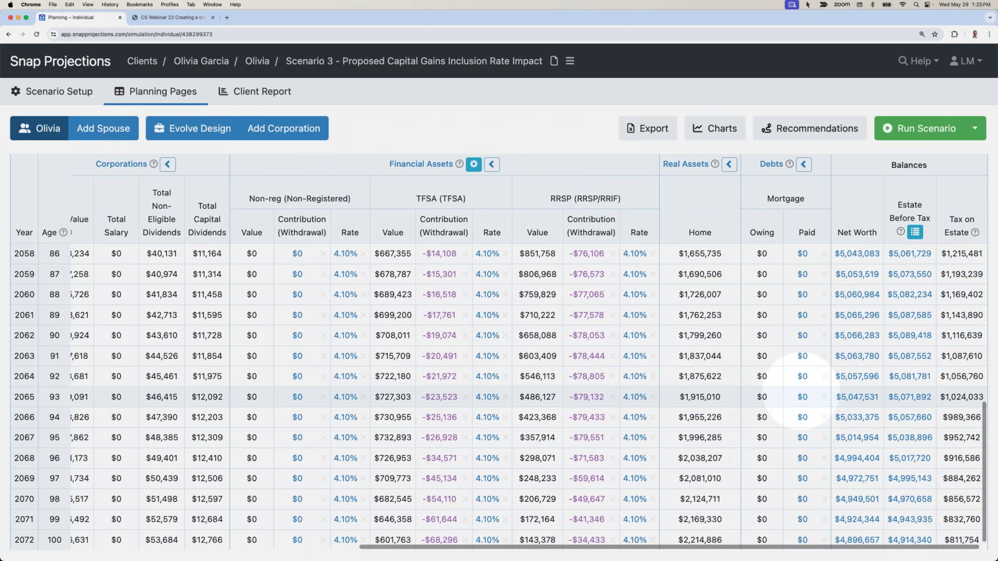
{"action": "left_click", "coordinate": [907, 542]}
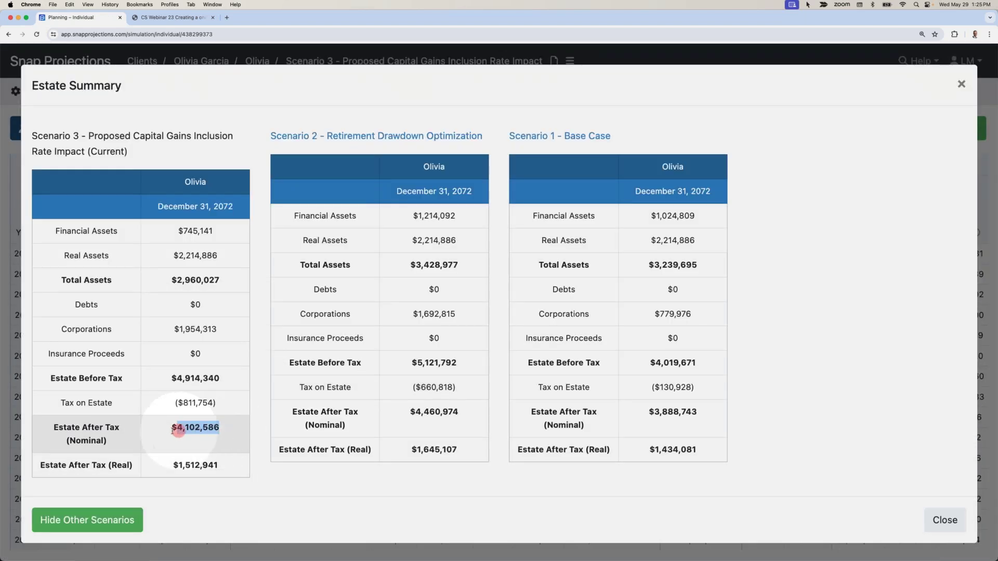
{"action": "left_click_drag", "start_coordinate": [174, 430], "coordinate": [165, 431]}
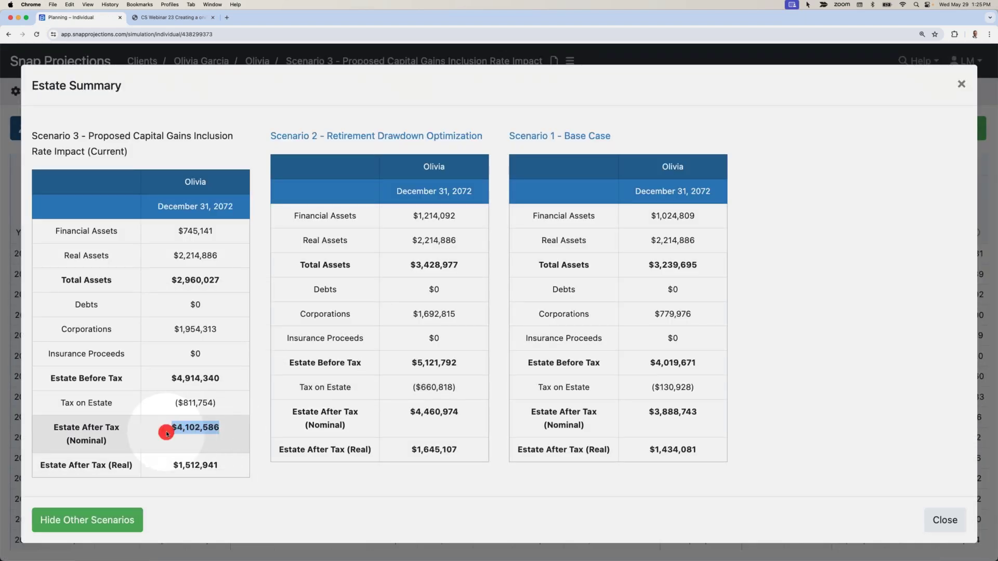
{"action": "scroll", "coordinate": [196, 434], "scroll_direction": "down", "scroll_amount": 1}
{"action": "scroll", "coordinate": [198, 437], "scroll_direction": "down", "scroll_amount": 1}
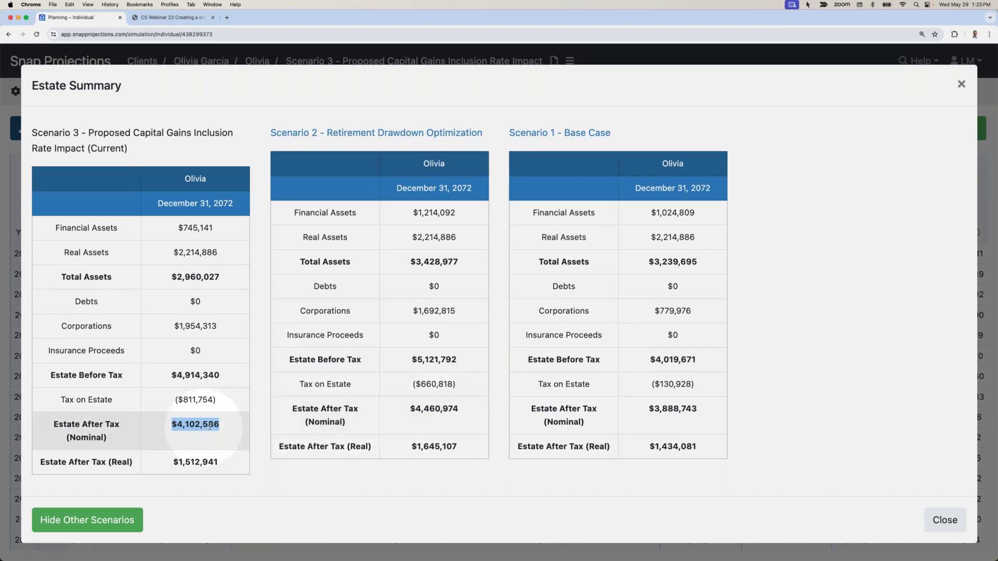
{"action": "scroll", "coordinate": [220, 429], "scroll_direction": "down", "scroll_amount": 1}
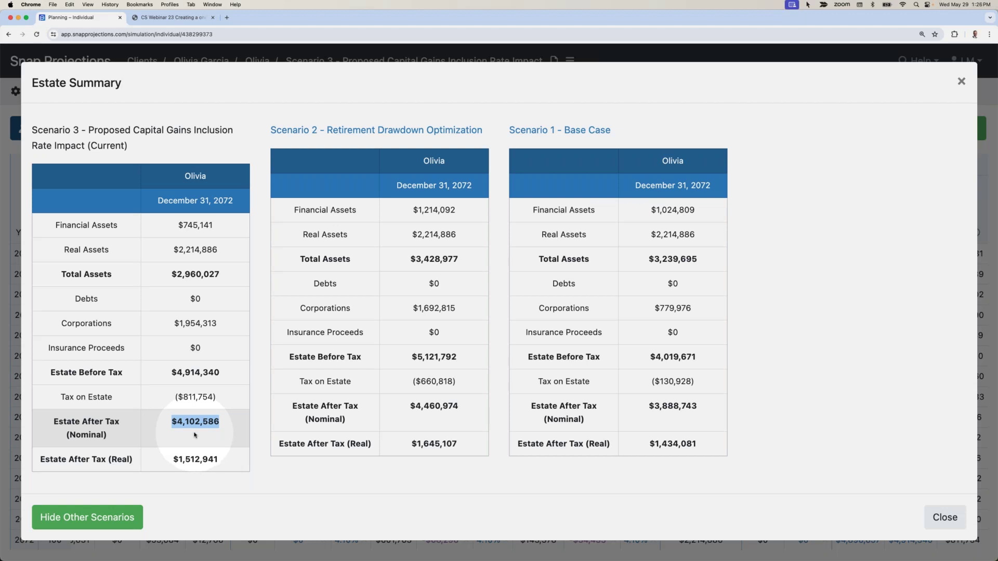
{"action": "left_click", "coordinate": [956, 520]}
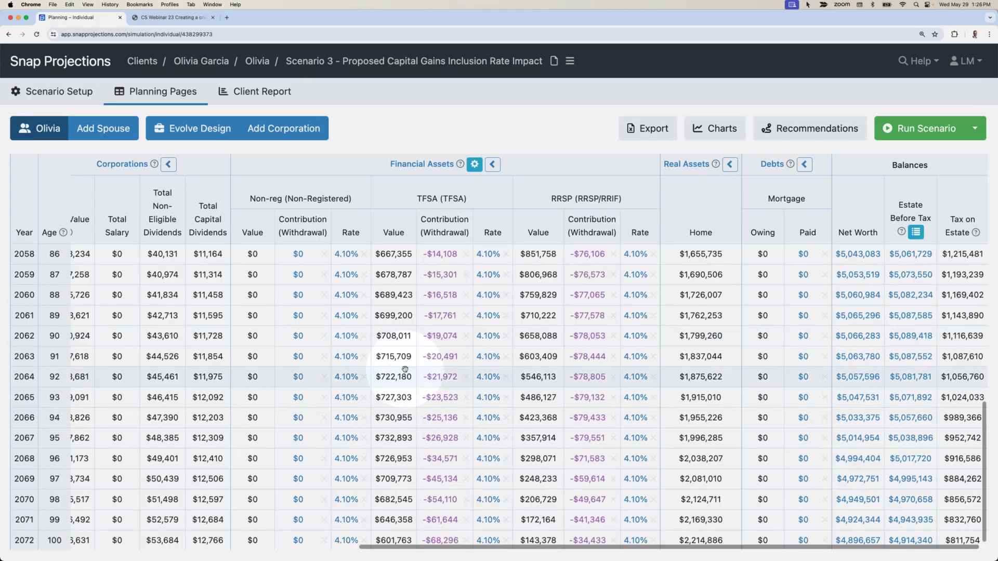
Step: Check the value of Evolve Design's corporate investments at age 100 (2072)
{"action": "scroll", "coordinate": [406, 369], "scroll_direction": "left", "scroll_amount": 15}
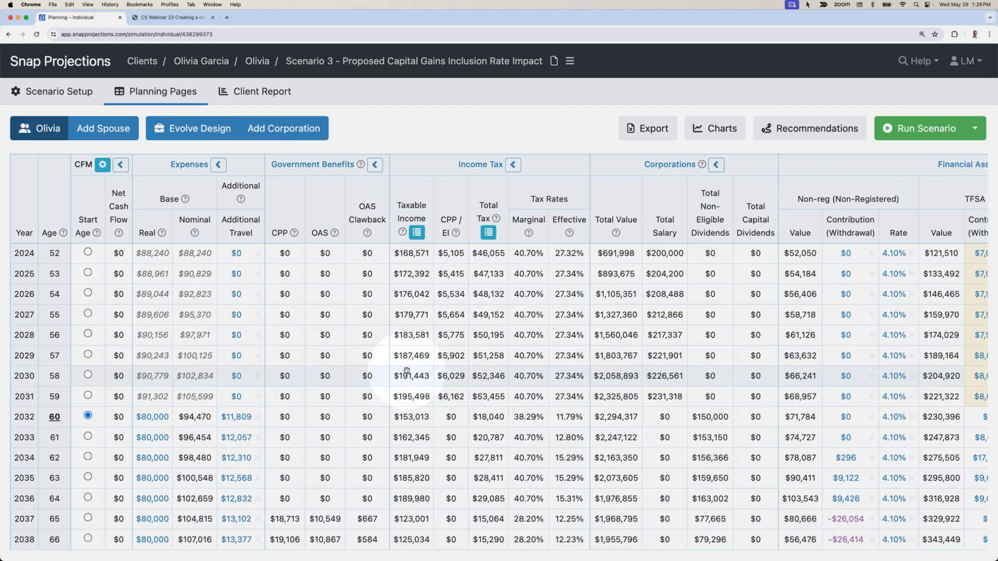
{"action": "left_click", "coordinate": [192, 128]}
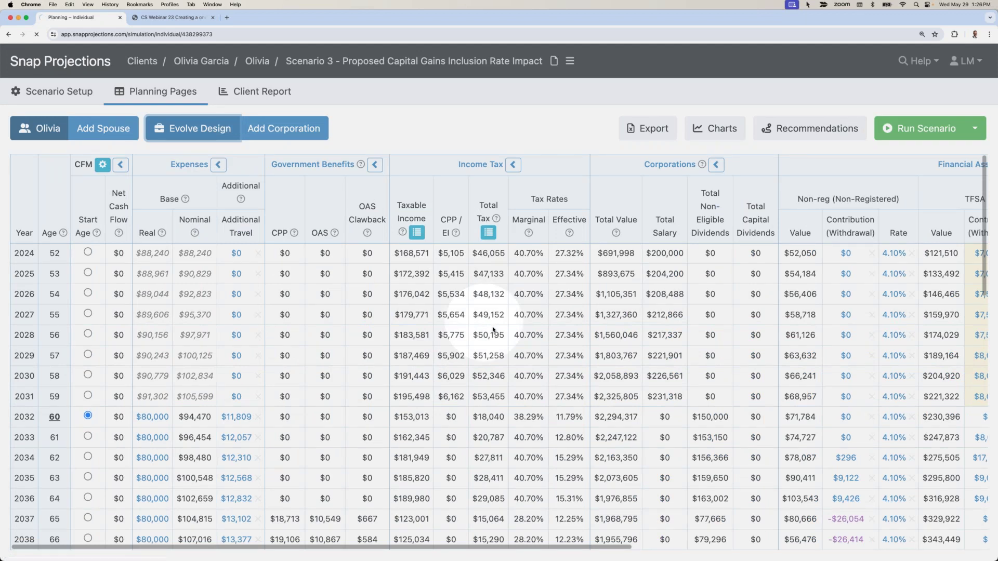
{"action": "scroll", "coordinate": [590, 516], "scroll_direction": "down", "scroll_amount": 15}
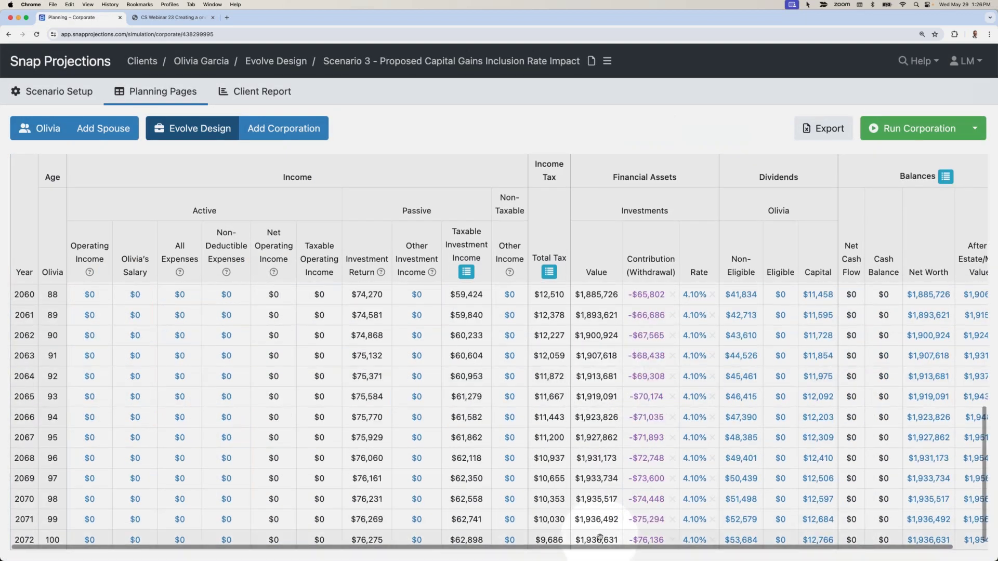
{"action": "mouse_move", "coordinate": [600, 538]}
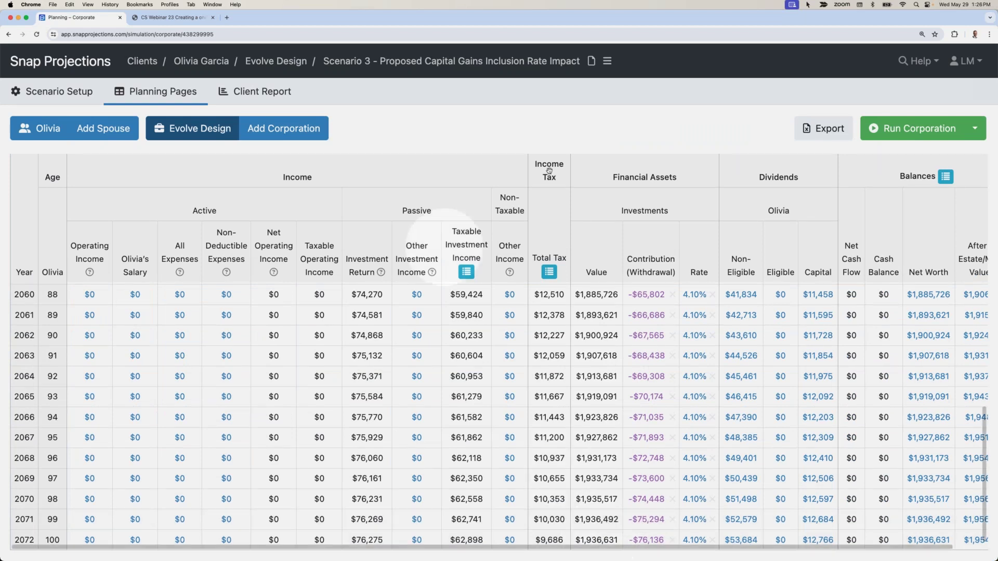
Step: Make a copy of Scenario 3 and rename it as "Scenario 4 - Use of Corporate Insurance"
{"action": "left_click", "coordinate": [607, 61]}
{"action": "left_click", "coordinate": [620, 101]}
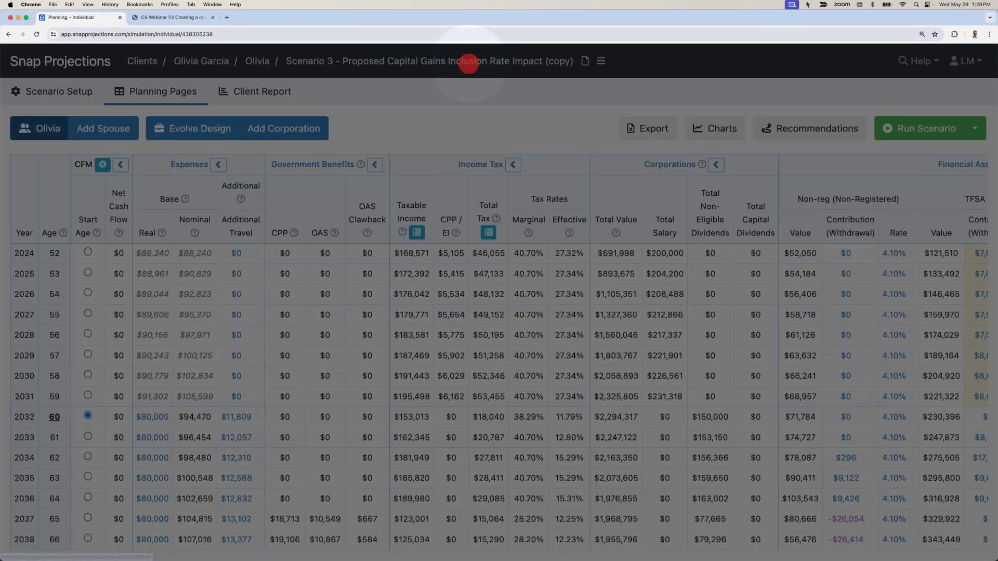
{"action": "left_click", "coordinate": [468, 63]}
{"action": "left_click_drag", "start_coordinate": [355, 127], "coordinate": [605, 129]}
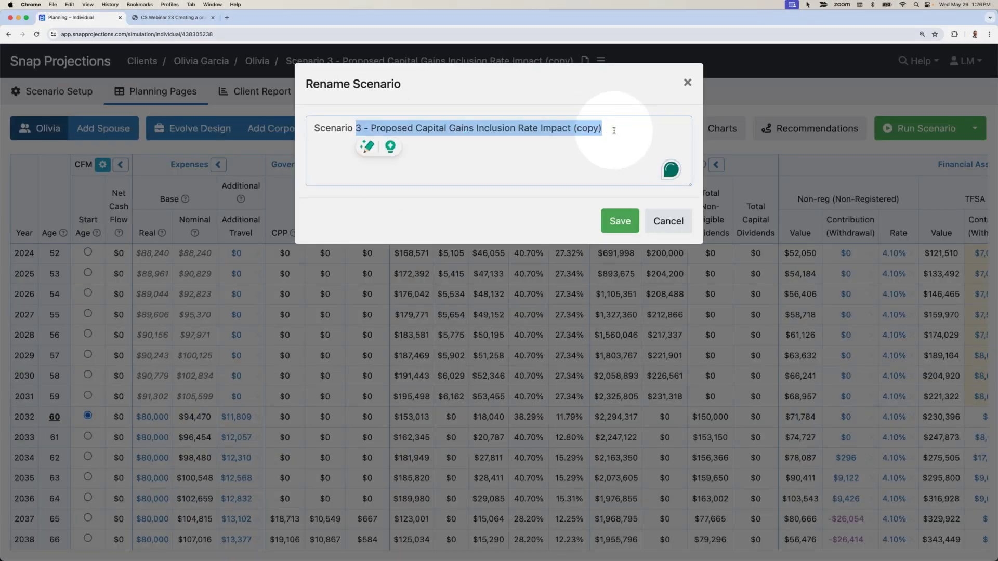
{"action": "type", "text": "4 - Use of Corporate Insurance"}
{"action": "left_click", "coordinate": [617, 220]}
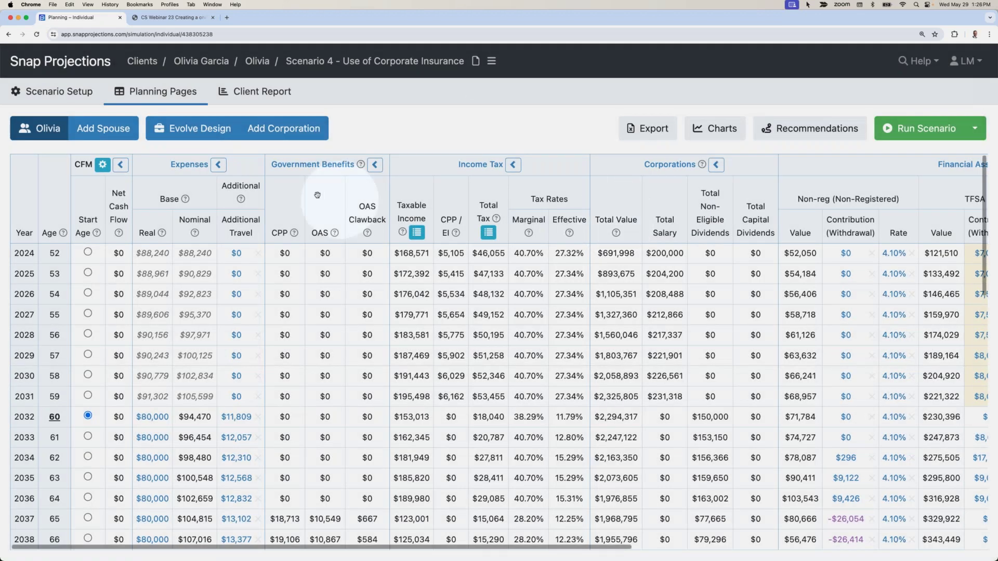
Step: In Evolve Design's insurance setup, add a Whole Life policy described as "Corporate policy" with the client as the insured
{"action": "left_click", "coordinate": [194, 133]}
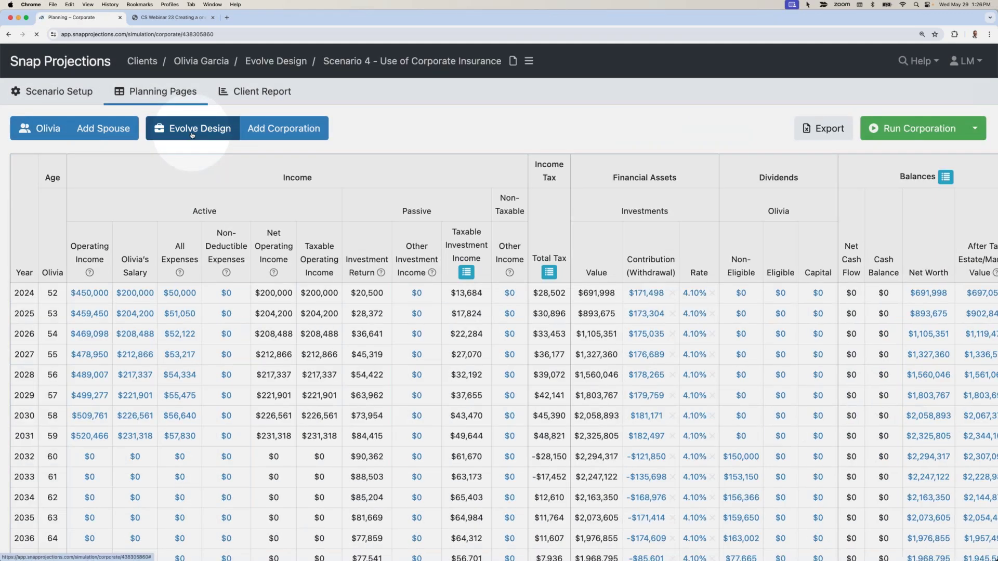
{"action": "left_click", "coordinate": [54, 92]}
{"action": "left_click", "coordinate": [40, 186]}
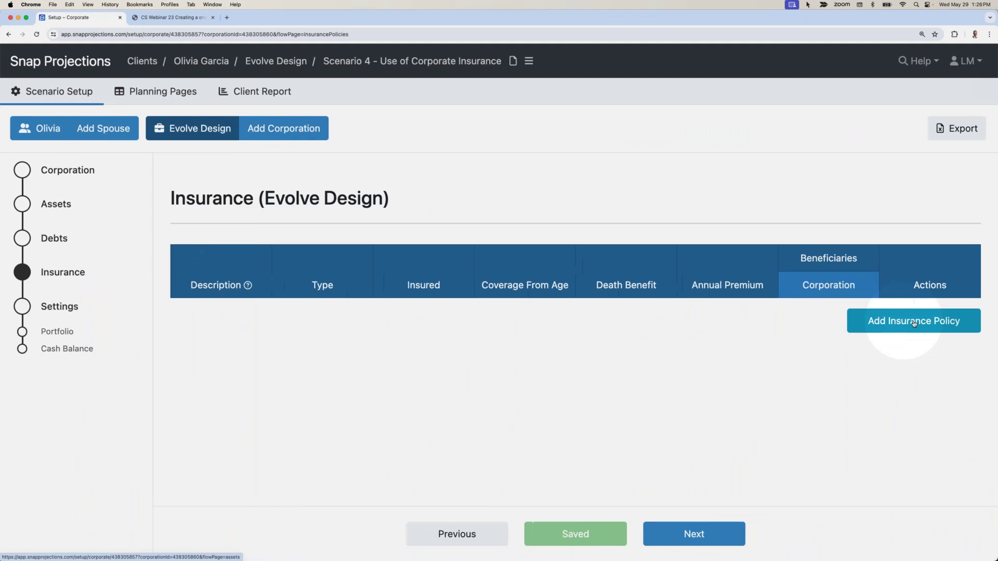
{"action": "left_click", "coordinate": [913, 323]}
{"action": "type", "text": "Corporate "}
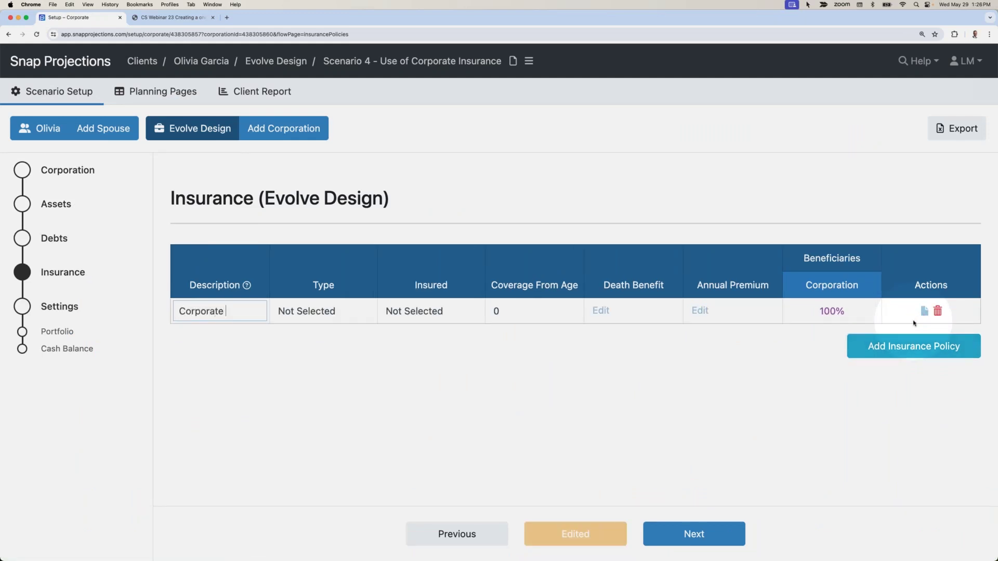
{"action": "type", "text": "policy"}
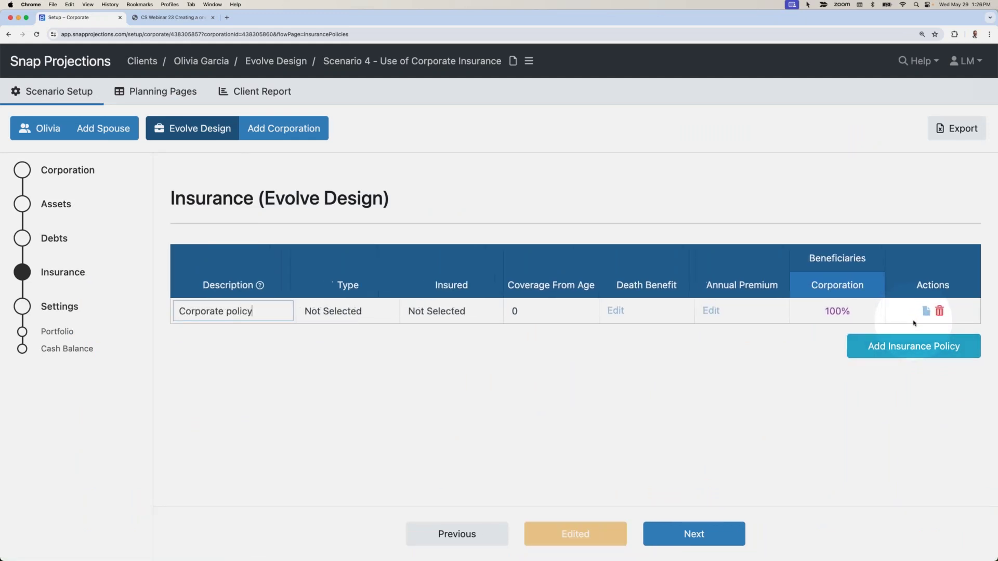
{"action": "left_click", "coordinate": [349, 315]}
{"action": "left_click", "coordinate": [349, 327]}
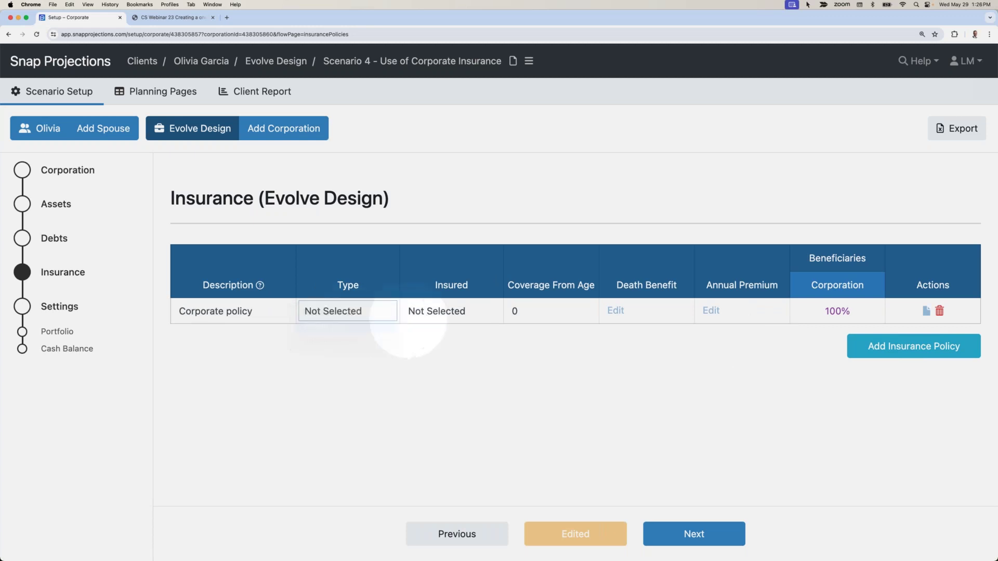
{"action": "left_click", "coordinate": [447, 312]}
{"action": "left_click", "coordinate": [418, 327]}
Step: Paste the copied illustration of death benefits, cash surrender values, adjusted cost bases and annual premiums into the corporate policy from 2024, and close it
{"action": "left_click", "coordinate": [608, 310]}
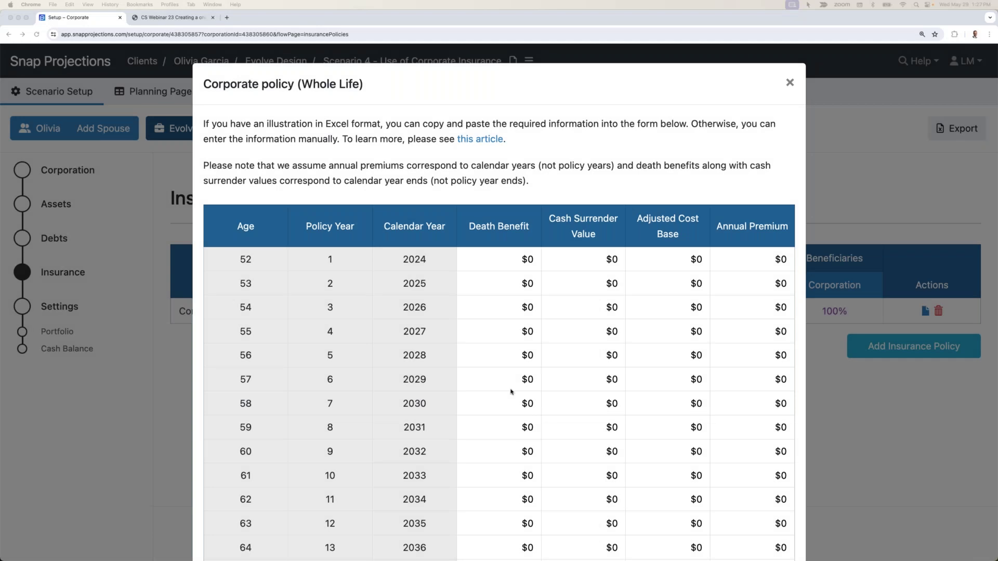
{"action": "left_click", "coordinate": [504, 251]}
{"action": "key", "text": "super+v"}
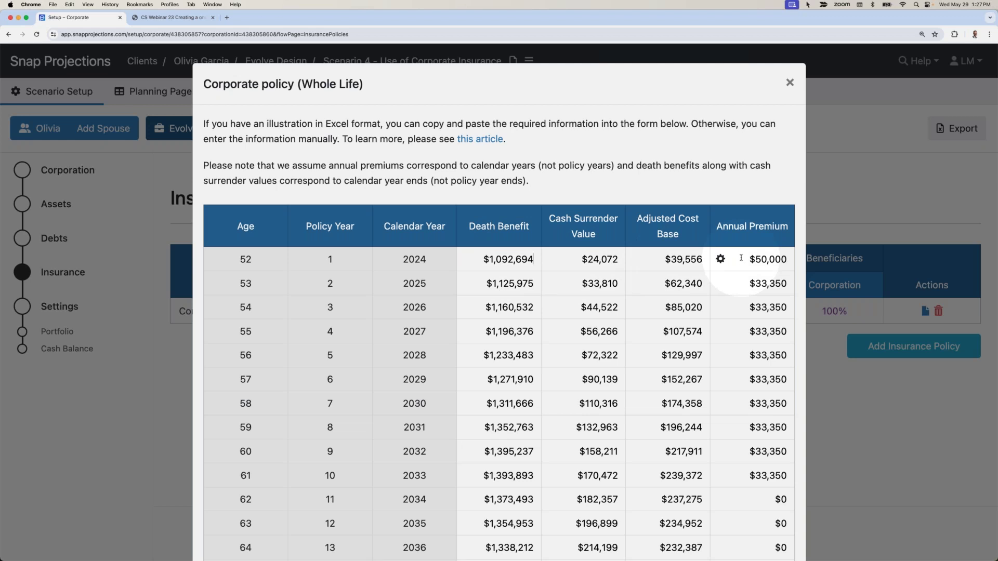
{"action": "left_click", "coordinate": [786, 84]}
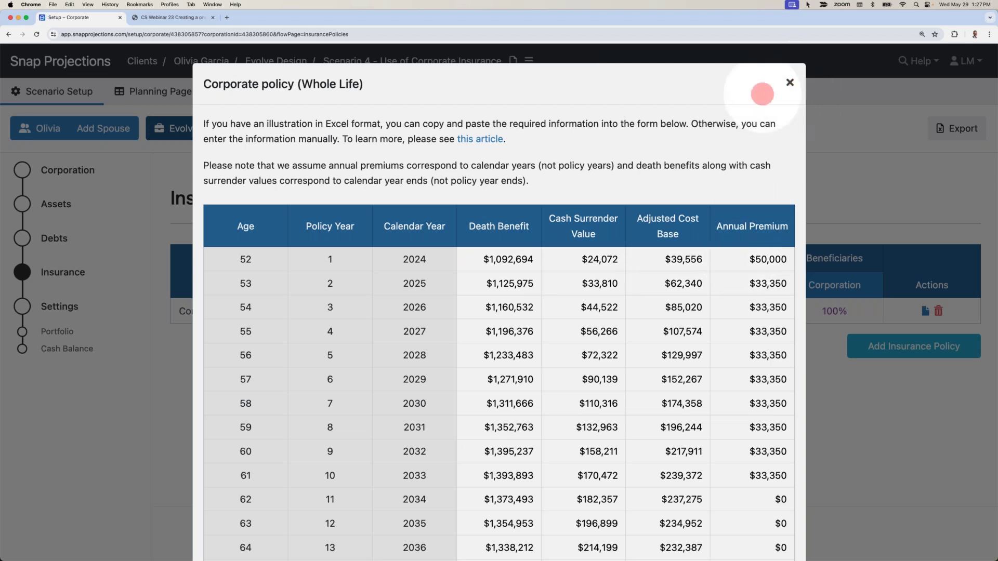
Step: Examine Evolve Design's yearly investment values alongside the policy's death benefit, cash surrender value and premiums on the planning page through 2072
{"action": "left_click", "coordinate": [168, 96]}
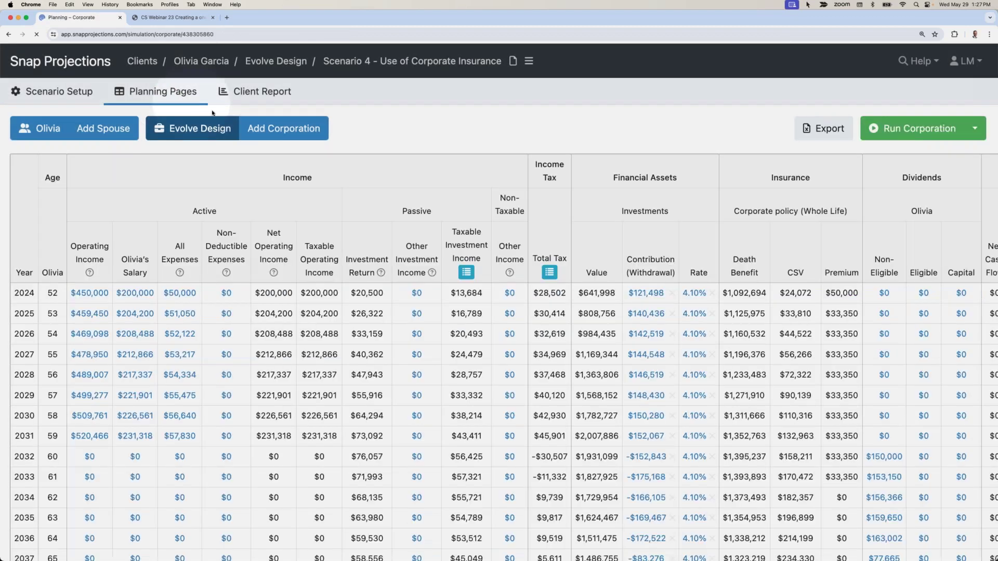
{"action": "left_click", "coordinate": [423, 296]}
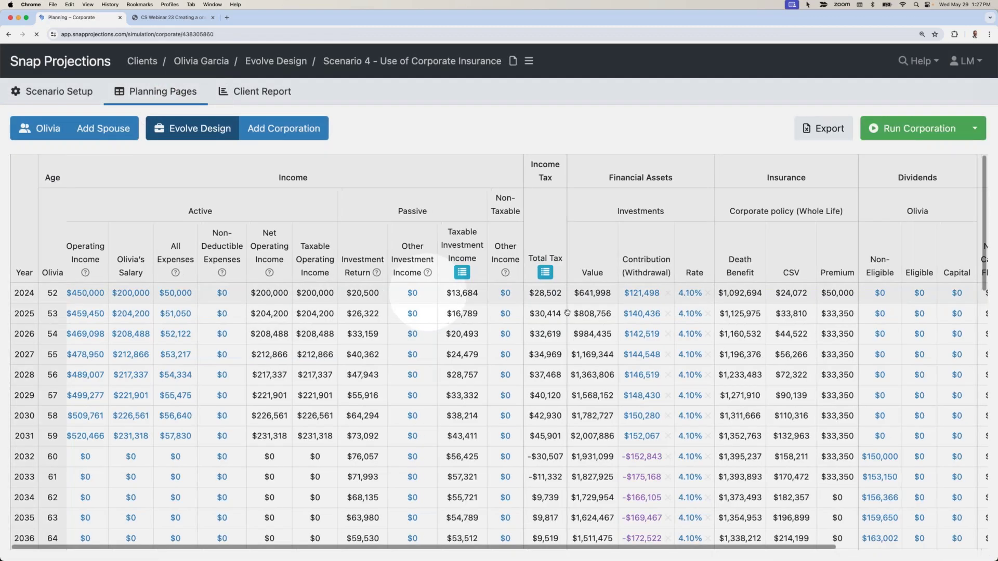
{"action": "scroll", "coordinate": [567, 313], "scroll_direction": "right", "scroll_amount": 2}
{"action": "left_click", "coordinate": [709, 332]}
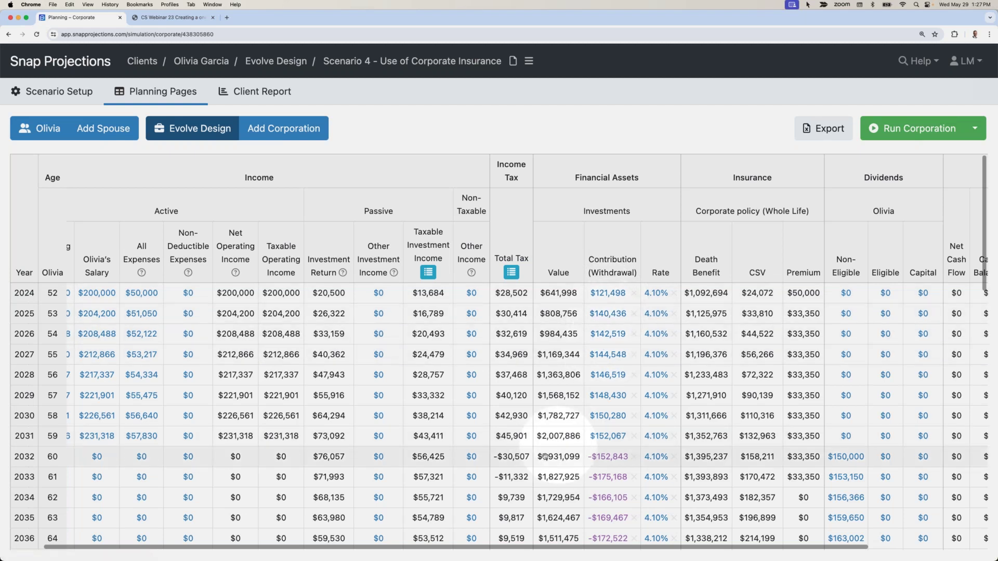
{"action": "scroll", "coordinate": [557, 443], "scroll_direction": "down", "scroll_amount": 1}
{"action": "scroll", "coordinate": [557, 443], "scroll_direction": "down", "scroll_amount": 15}
{"action": "scroll", "coordinate": [561, 457], "scroll_direction": "down", "scroll_amount": 2}
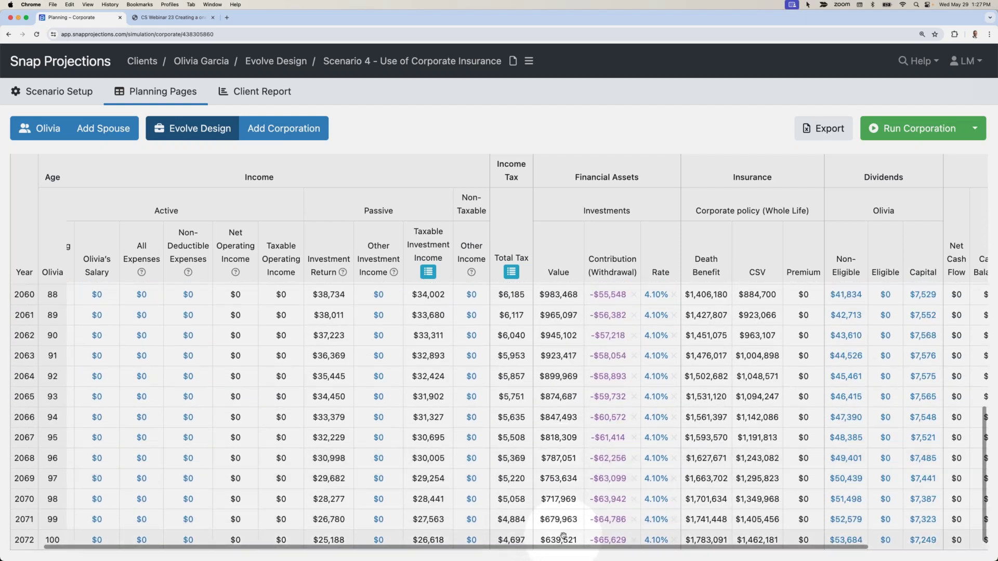
Step: Compare the client's 2072 estate summary for Scenario 4 with the other three scenarios, focusing on the nominal estate after tax, and close it
{"action": "left_click", "coordinate": [47, 134]}
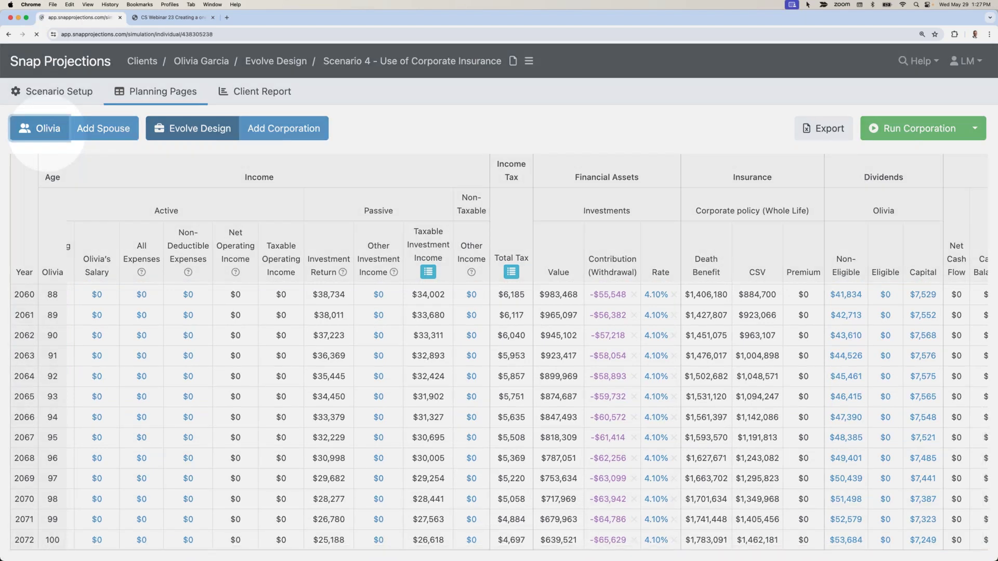
{"action": "scroll", "coordinate": [492, 398], "scroll_direction": "right", "scroll_amount": 10}
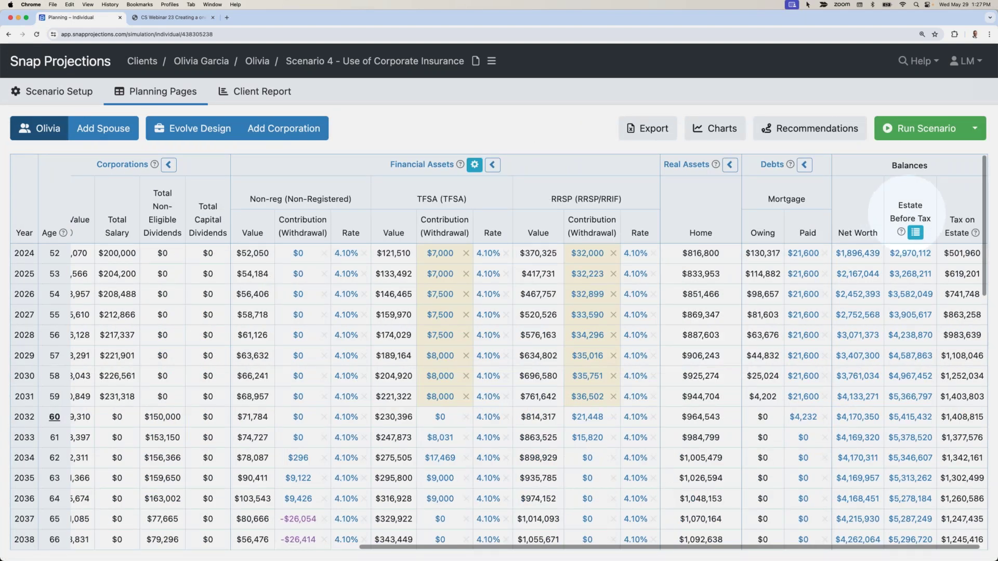
{"action": "scroll", "coordinate": [913, 333], "scroll_direction": "down", "scroll_amount": 15}
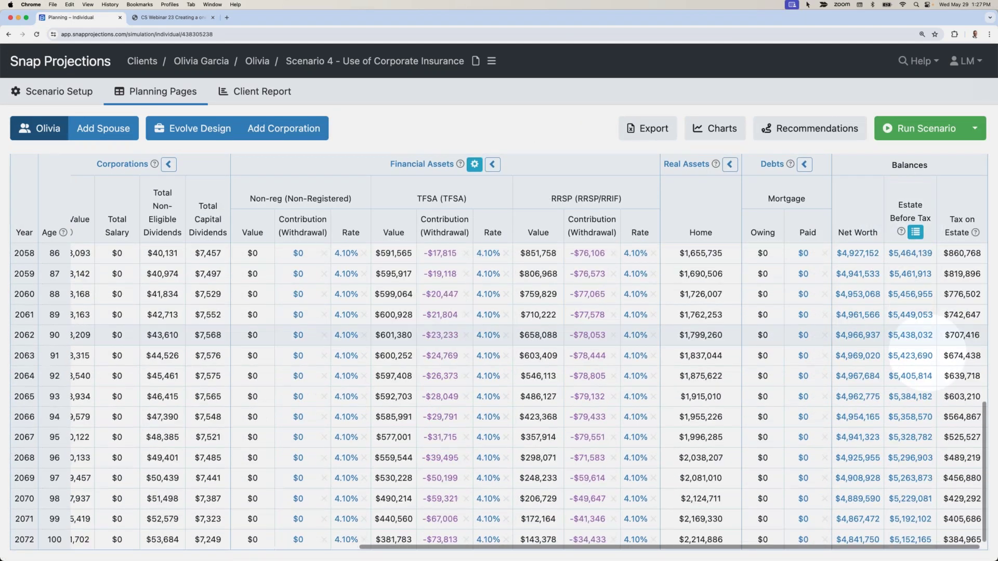
{"action": "left_click", "coordinate": [910, 539]}
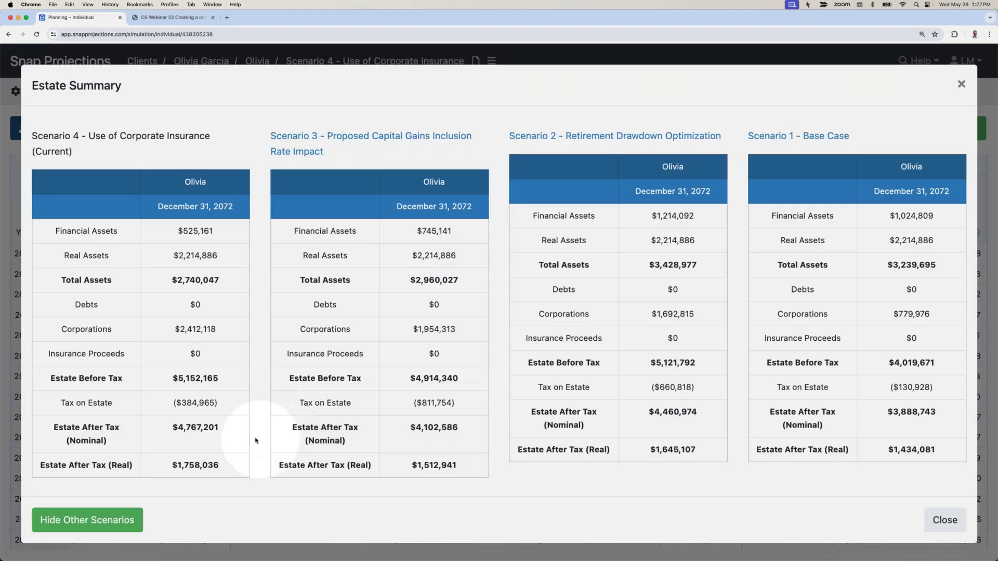
{"action": "left_click_drag", "start_coordinate": [223, 427], "coordinate": [172, 427]}
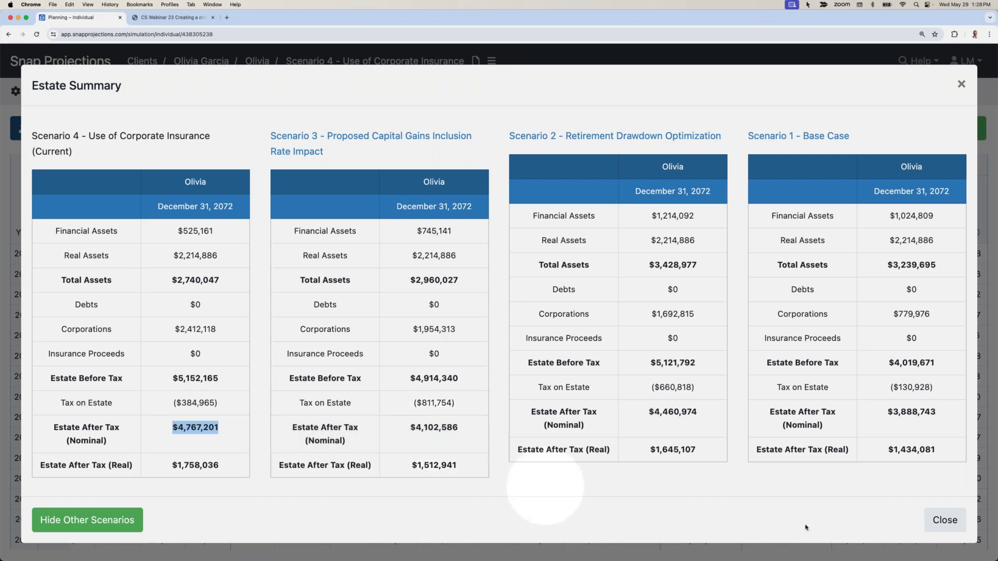
{"action": "left_click", "coordinate": [945, 521]}
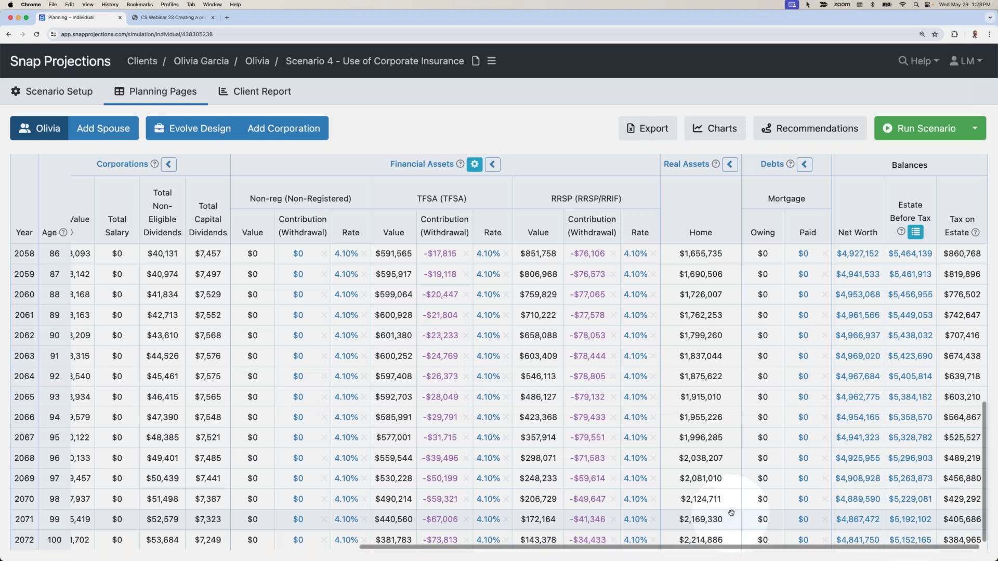
{"action": "scroll", "coordinate": [731, 513], "scroll_direction": "left", "scroll_amount": 3}
{"action": "scroll", "coordinate": [731, 513], "scroll_direction": "left", "scroll_amount": 5}
{"action": "scroll", "coordinate": [436, 412], "scroll_direction": "up", "scroll_amount": 10}
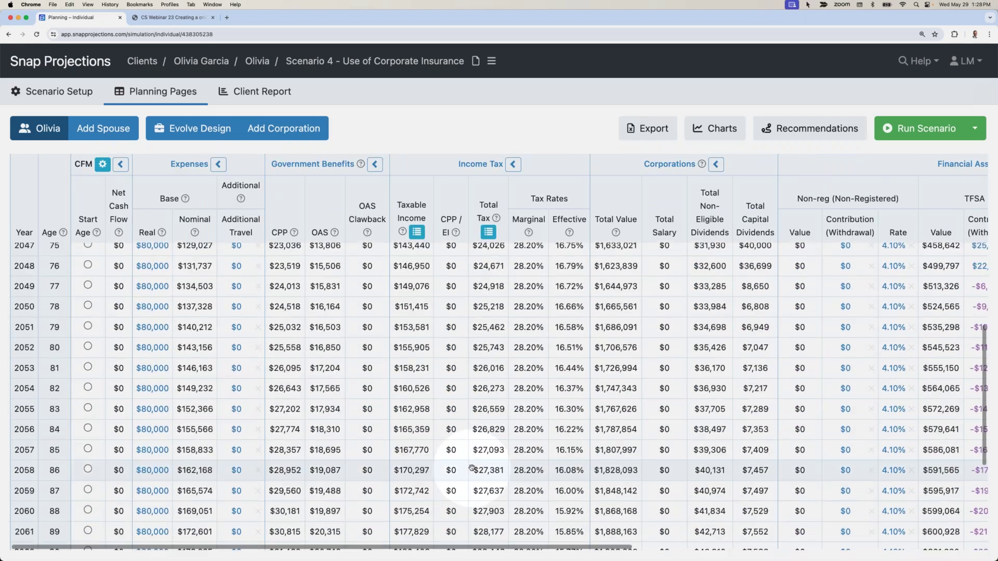
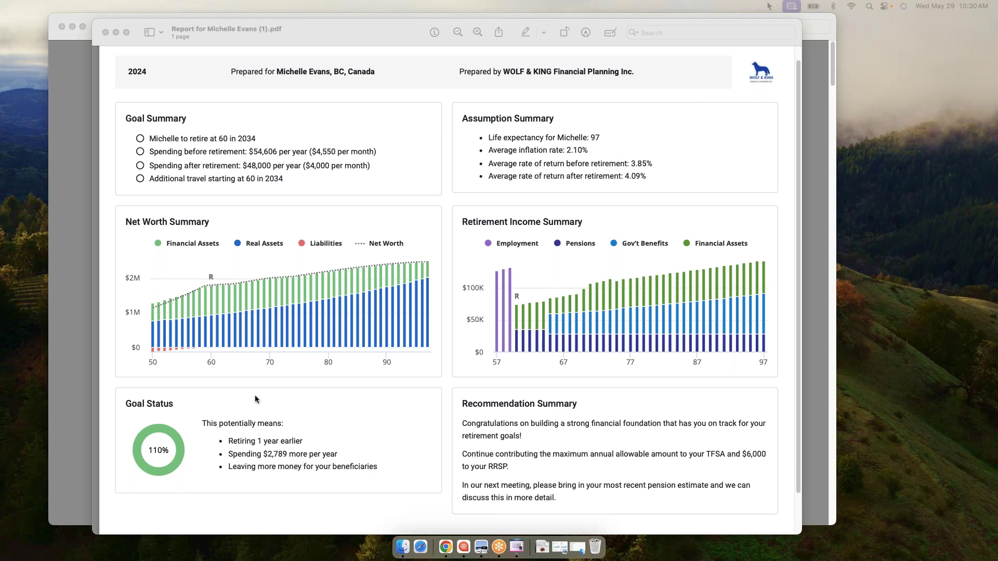
Step: Put away the one-page client report and examine the short sample plan PDF from its cover through Net Worth Statement Details
{"action": "left_click", "coordinate": [116, 34]}
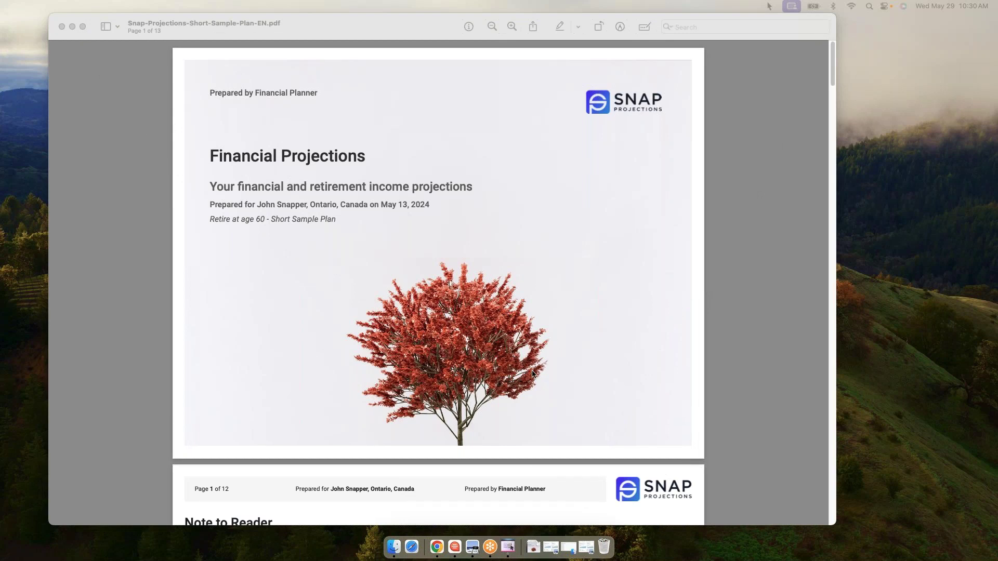
{"action": "scroll", "coordinate": [531, 373], "scroll_direction": "down", "scroll_amount": 3}
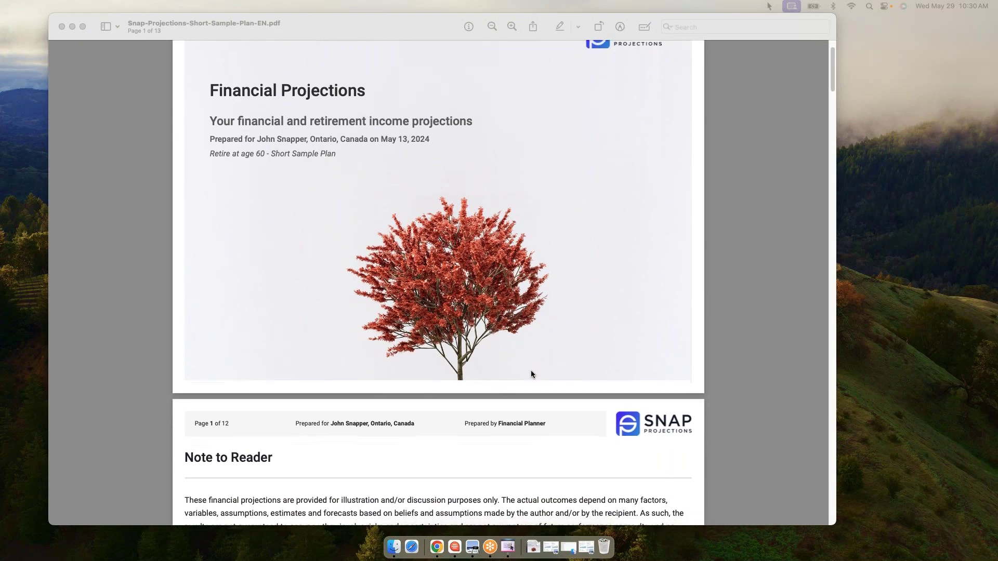
{"action": "scroll", "coordinate": [531, 374], "scroll_direction": "up", "scroll_amount": 3}
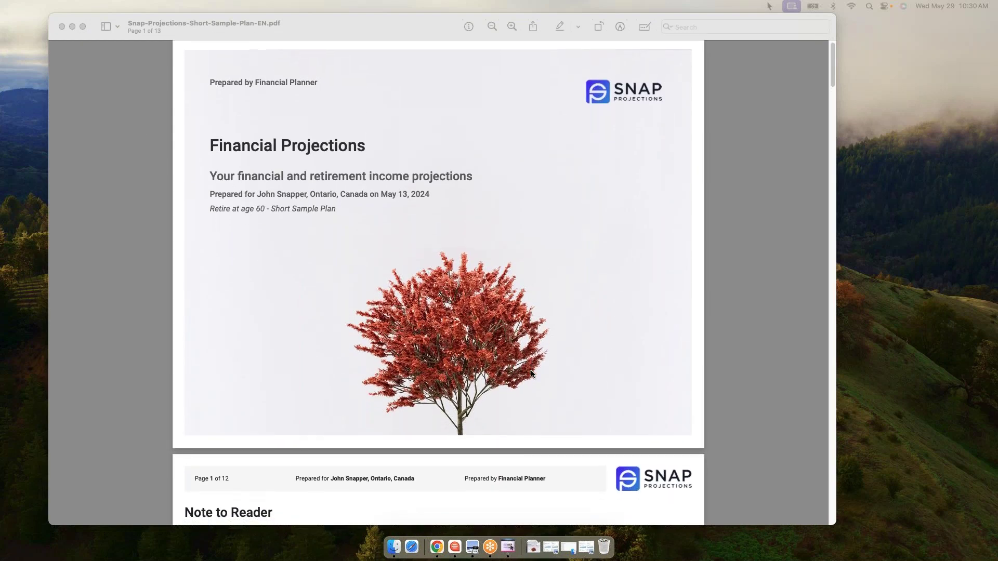
{"action": "scroll", "coordinate": [531, 374], "scroll_direction": "down", "scroll_amount": 4}
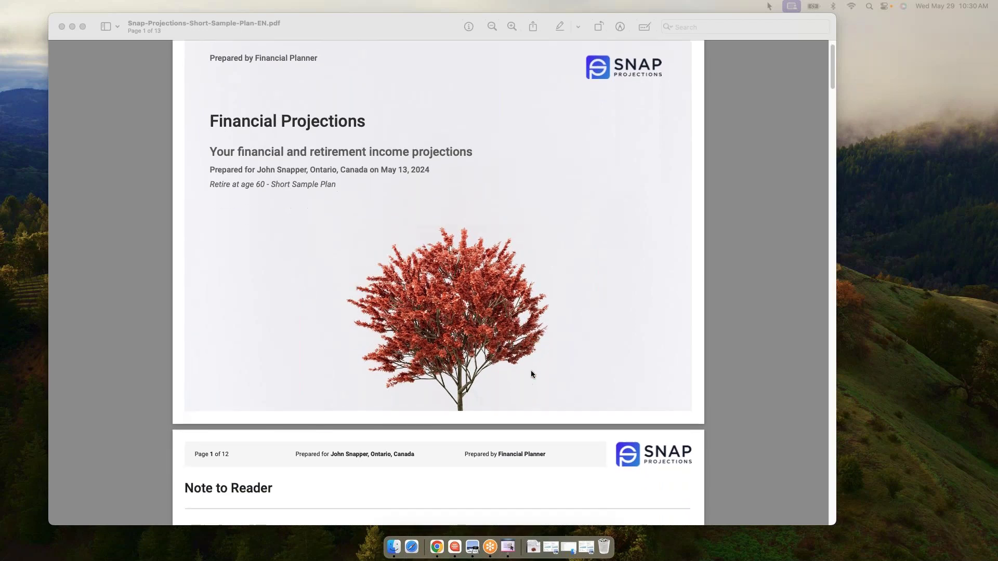
{"action": "scroll", "coordinate": [531, 373], "scroll_direction": "down", "scroll_amount": 5}
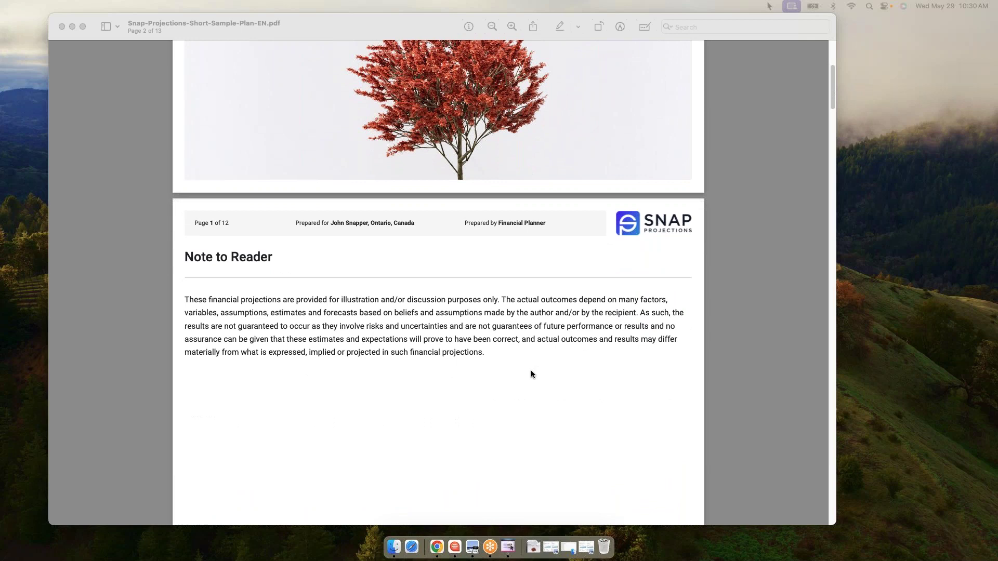
{"action": "scroll", "coordinate": [531, 374], "scroll_direction": "down", "scroll_amount": 6}
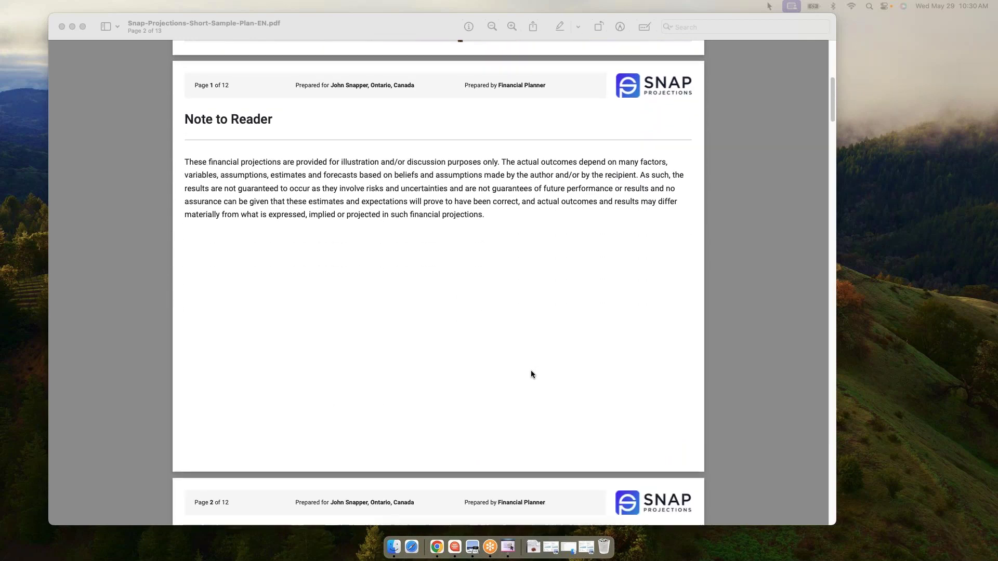
{"action": "scroll", "coordinate": [531, 374], "scroll_direction": "down", "scroll_amount": 7}
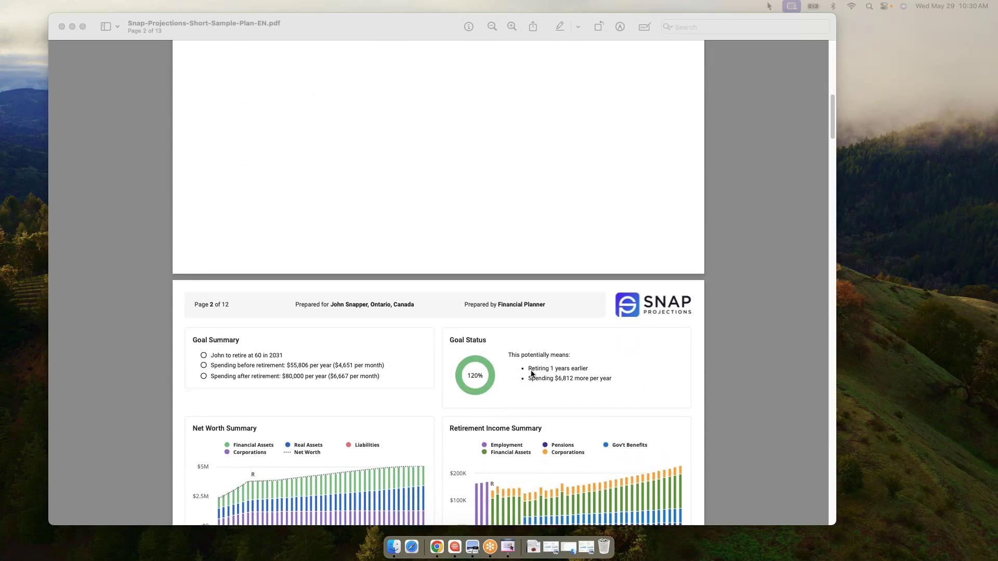
{"action": "scroll", "coordinate": [531, 374], "scroll_direction": "down", "scroll_amount": 2}
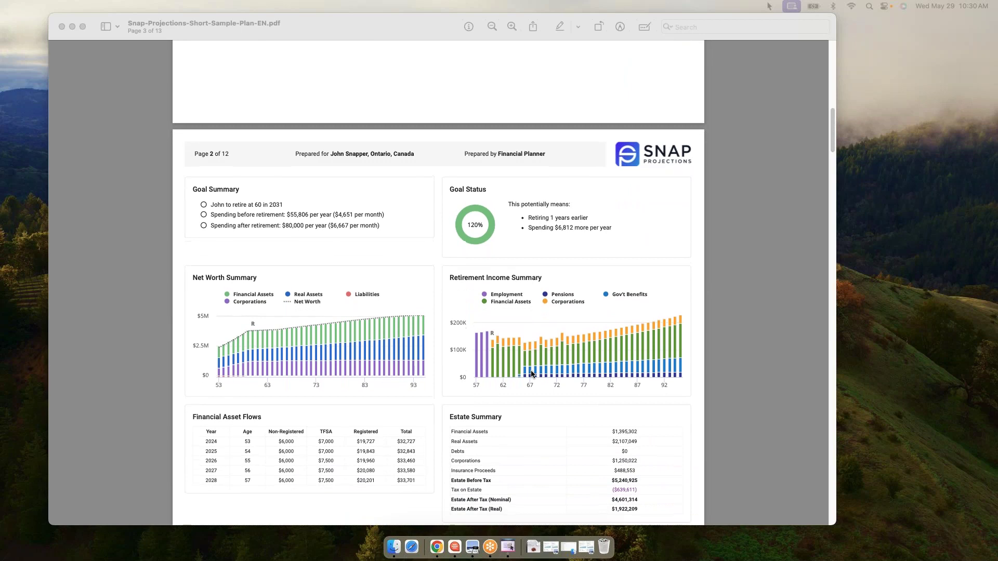
{"action": "scroll", "coordinate": [531, 373], "scroll_direction": "down", "scroll_amount": 3}
{"action": "scroll", "coordinate": [533, 395], "scroll_direction": "down", "scroll_amount": 13}
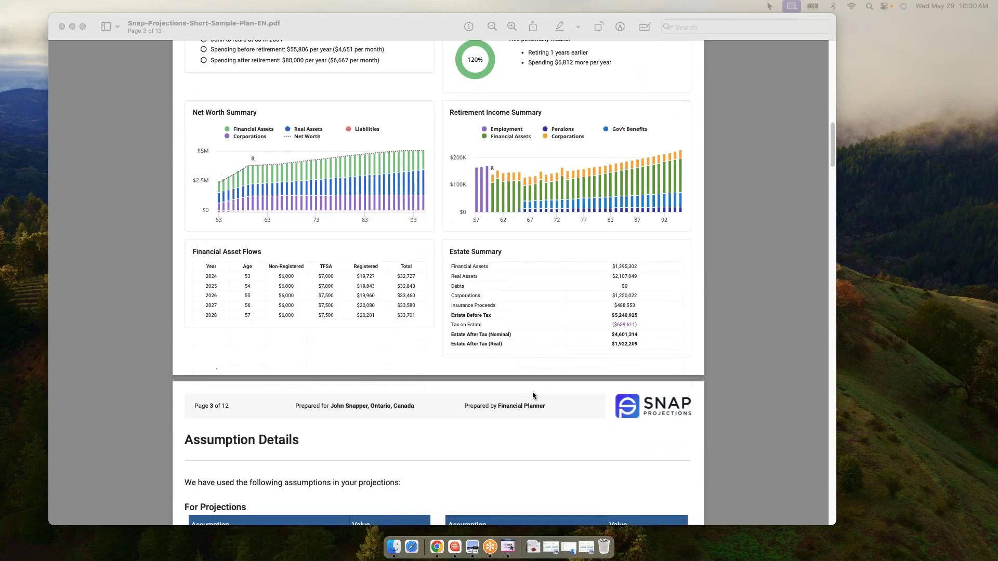
{"action": "scroll", "coordinate": [533, 395], "scroll_direction": "down", "scroll_amount": 20}
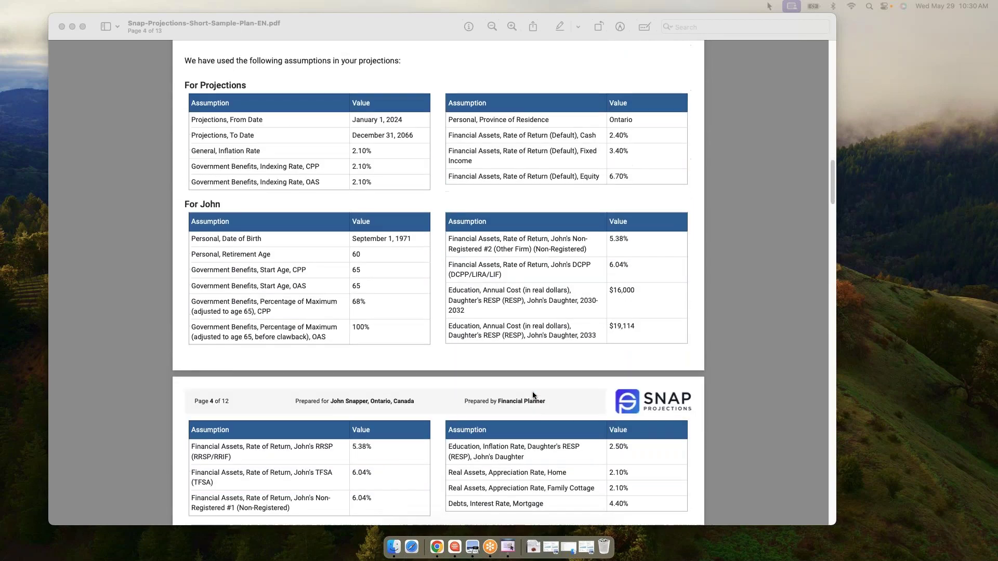
{"action": "scroll", "coordinate": [532, 395], "scroll_direction": "down", "scroll_amount": 5}
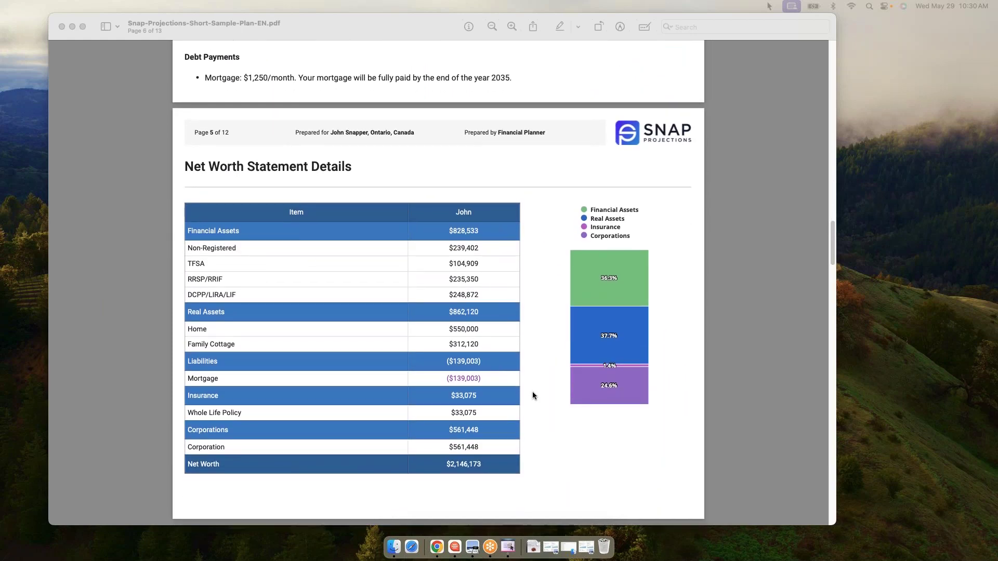
{"action": "scroll", "coordinate": [532, 396], "scroll_direction": "down", "scroll_amount": 1}
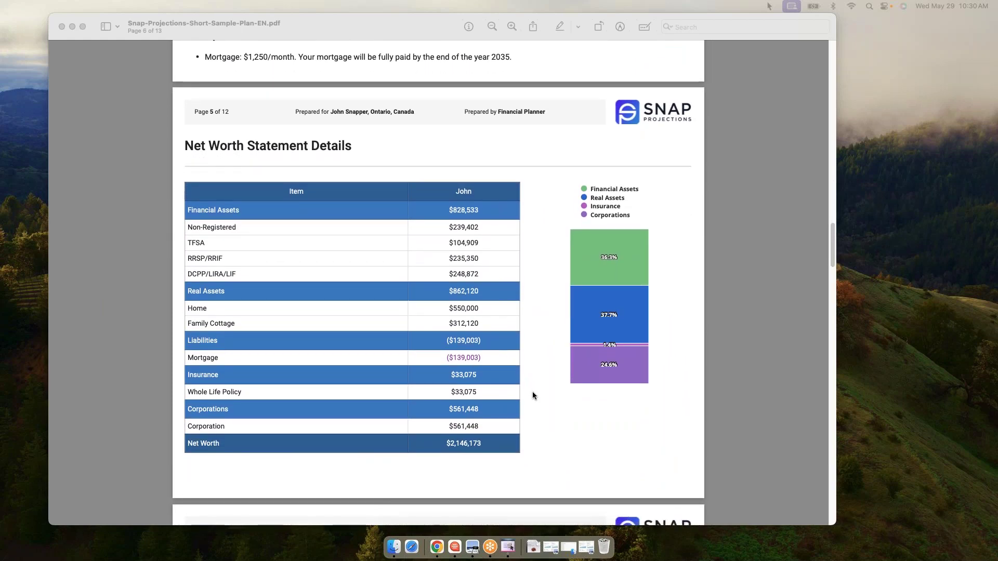
{"action": "scroll", "coordinate": [528, 396], "scroll_direction": "down", "scroll_amount": 3}
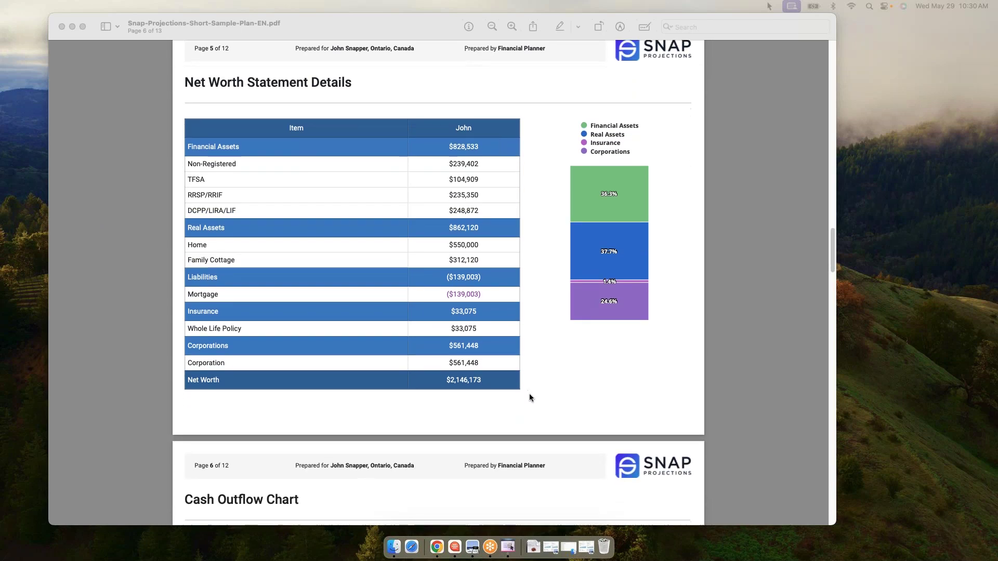
Step: Leave the sample PDF, switch to Snap Projections in Chrome, and open the client's "Scenario 4 - Use of Corporate Insurance"
{"action": "left_click", "coordinate": [71, 27]}
{"action": "left_click", "coordinate": [195, 69]}
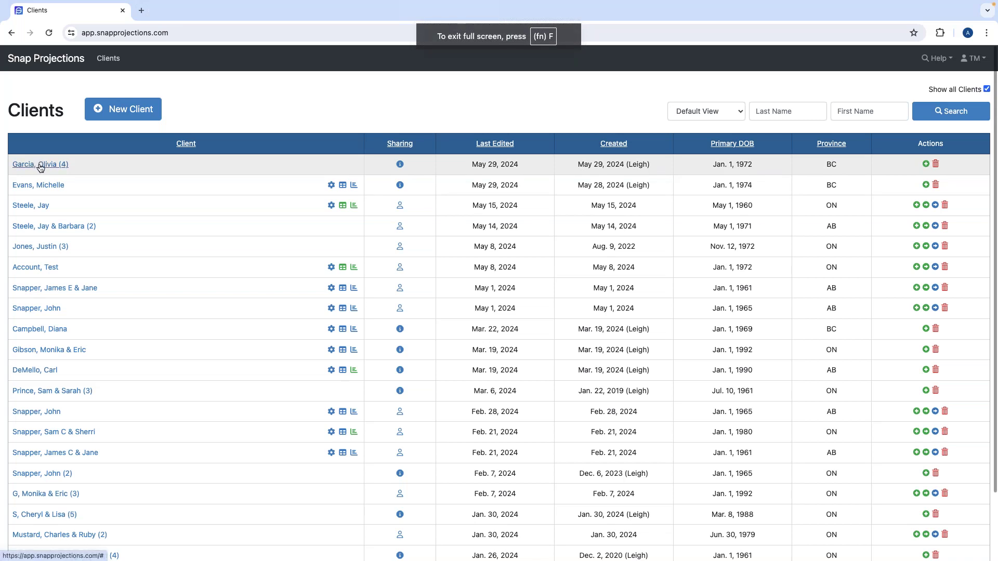
{"action": "left_click", "coordinate": [40, 165]}
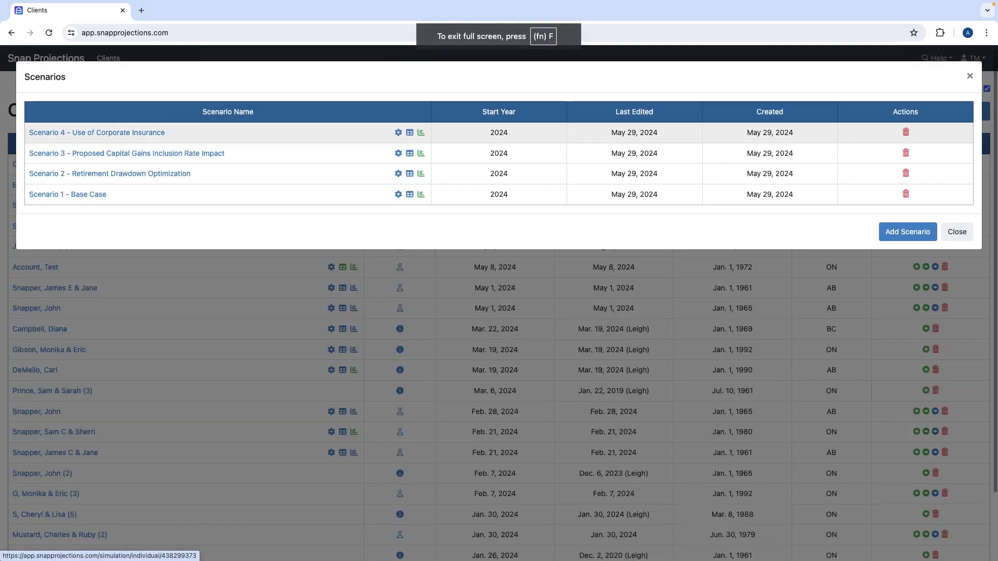
{"action": "left_click", "coordinate": [119, 136]}
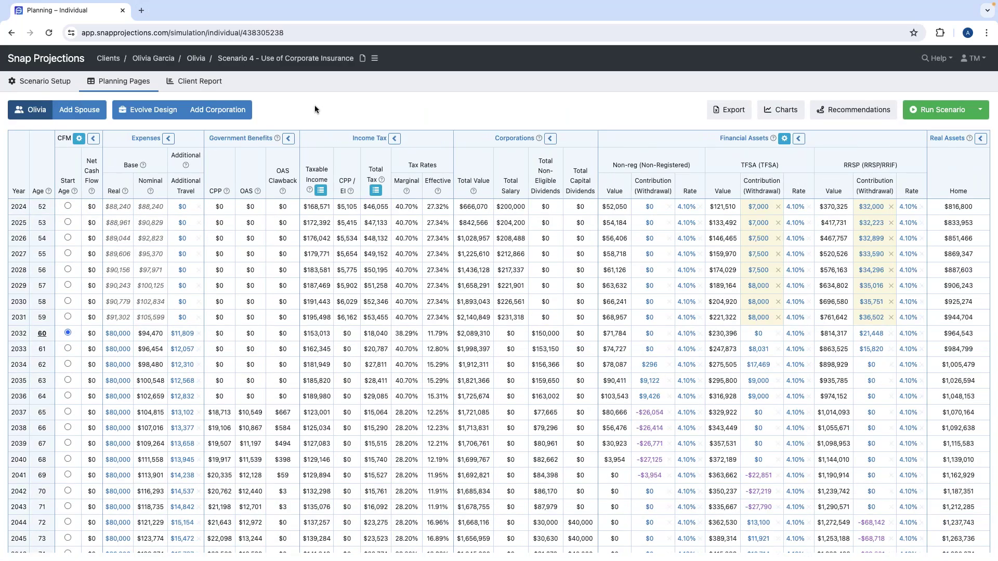
Step: Open the scenario's client report and look over its included pages, cover page settings and preview
{"action": "left_click", "coordinate": [195, 82]}
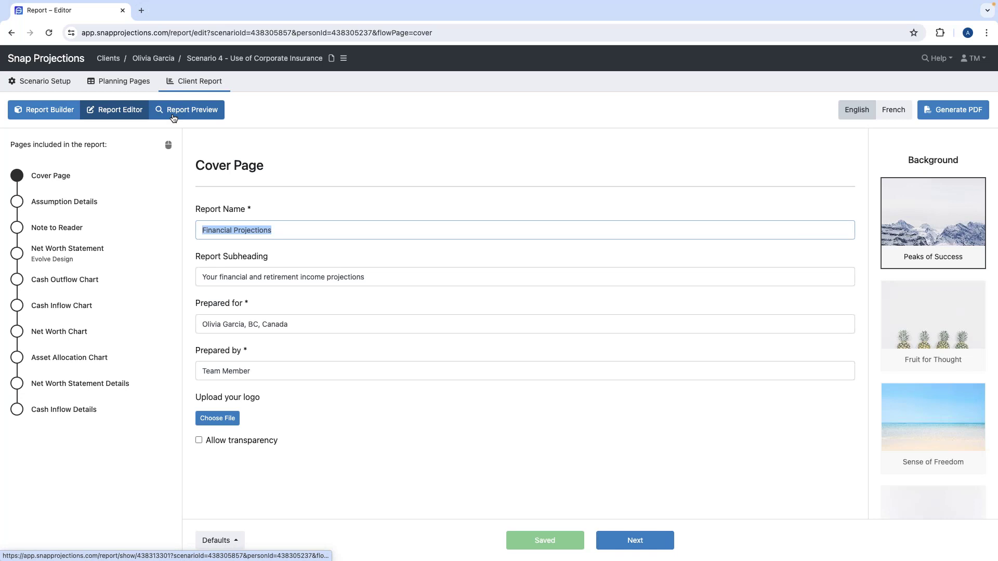
{"action": "left_click", "coordinate": [41, 115]}
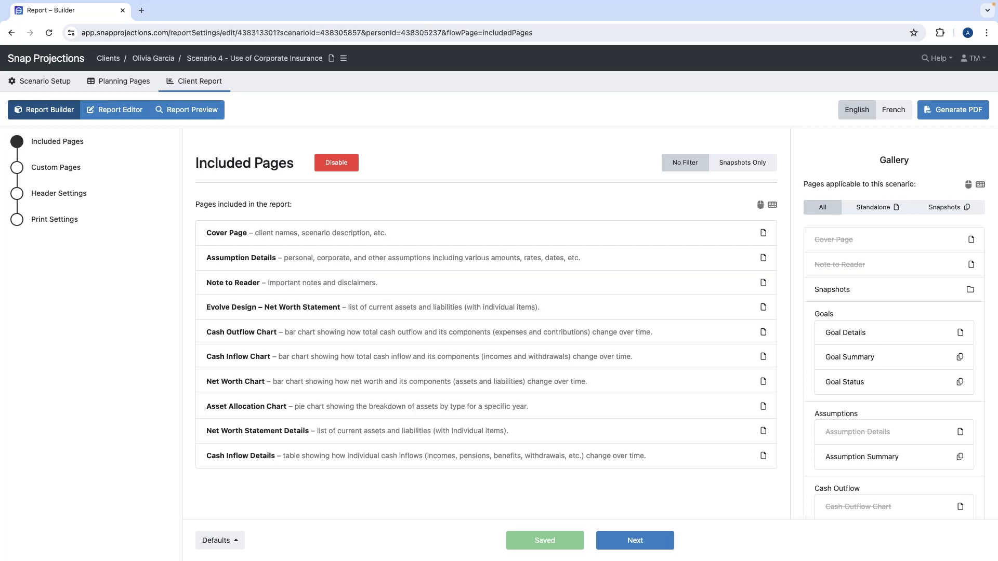
{"action": "left_click", "coordinate": [112, 110]}
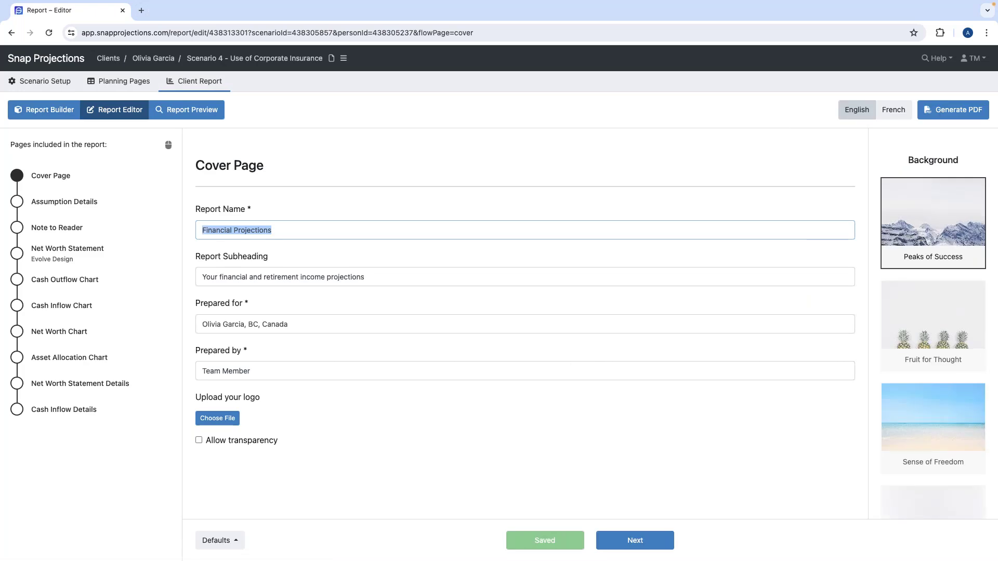
{"action": "left_click", "coordinate": [179, 110]}
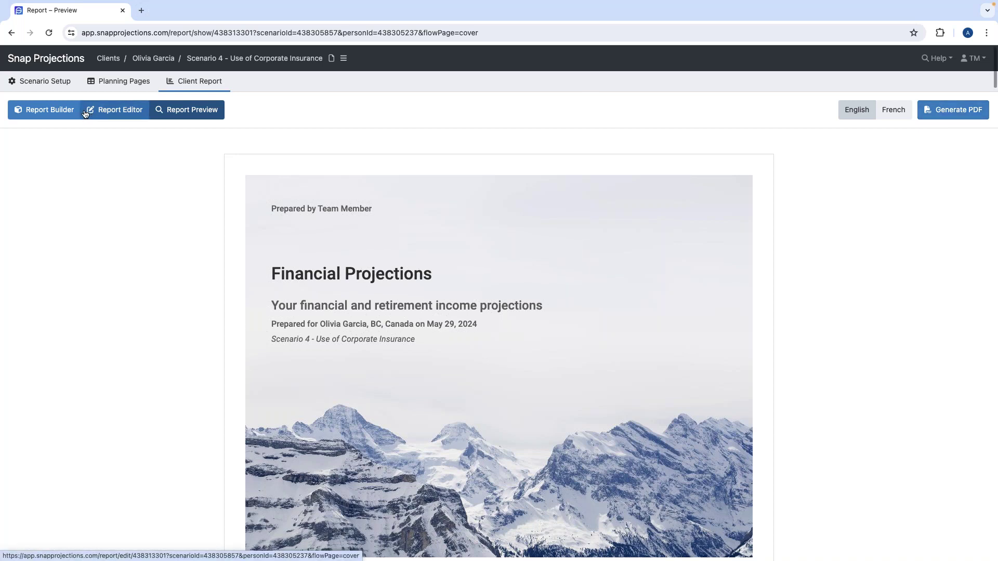
Step: Reset the report builder's Included Pages to the original settings
{"action": "left_click", "coordinate": [54, 115]}
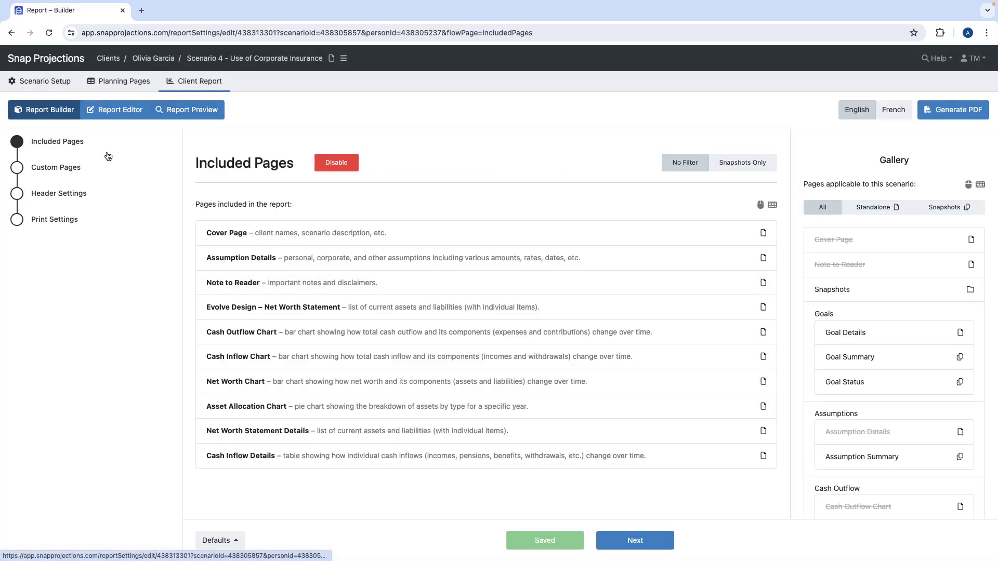
{"action": "left_click", "coordinate": [238, 537]}
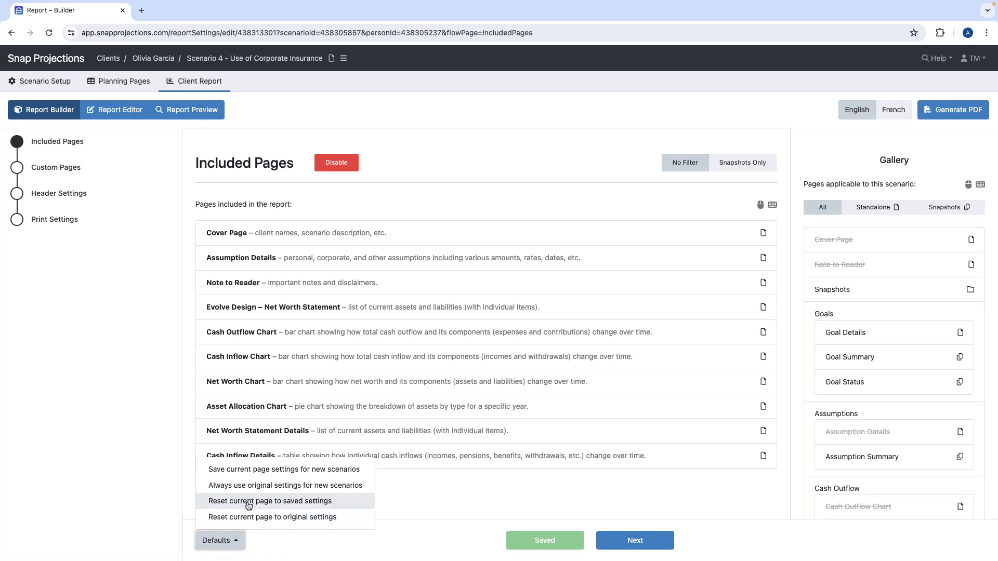
{"action": "left_click", "coordinate": [272, 517]}
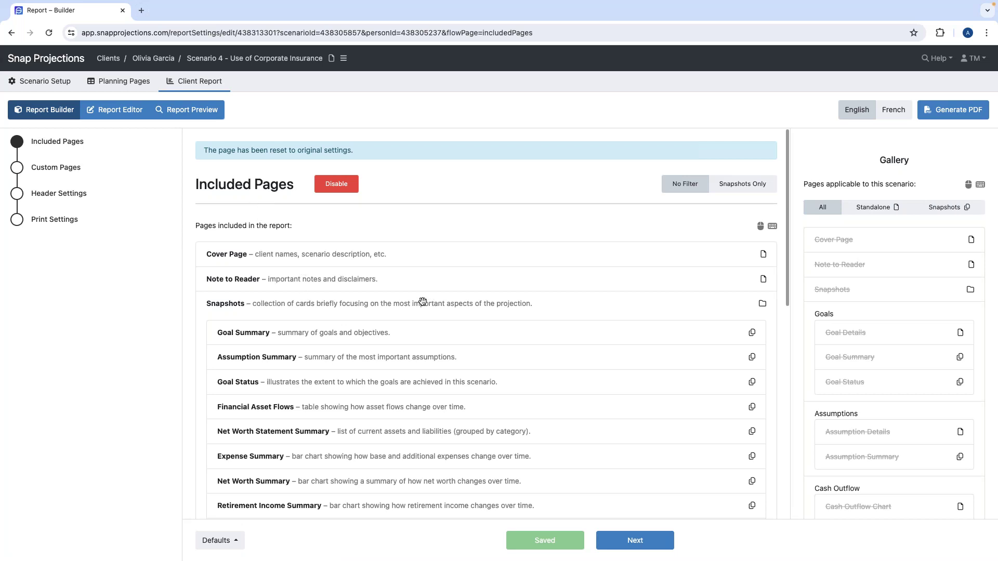
Step: Examine the list of included report pages and the gallery of applicable pages, including the Cover Page description
{"action": "scroll", "coordinate": [453, 331], "scroll_direction": "down", "scroll_amount": 2}
{"action": "scroll", "coordinate": [453, 331], "scroll_direction": "up", "scroll_amount": 2}
{"action": "scroll", "coordinate": [453, 331], "scroll_direction": "down", "scroll_amount": 1}
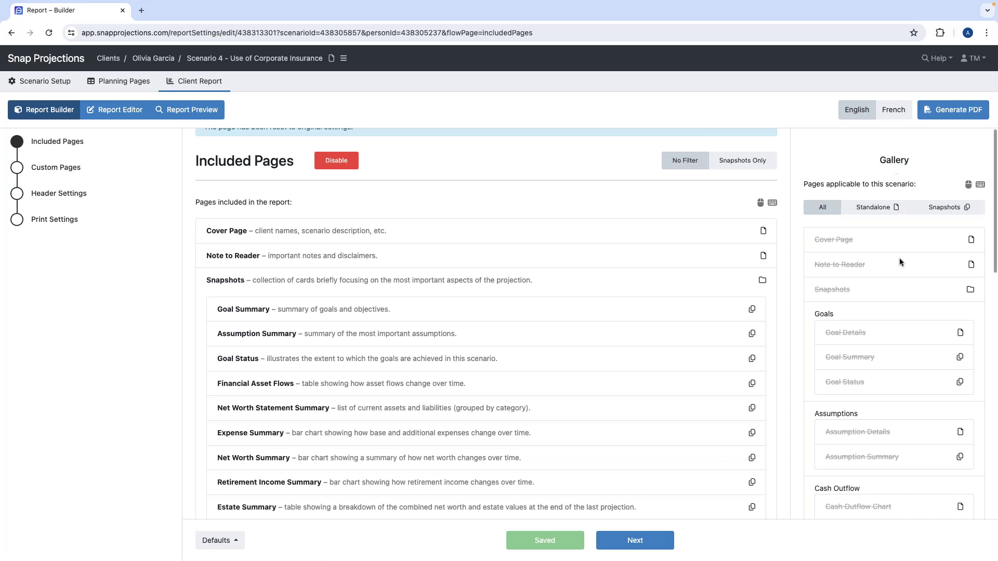
{"action": "scroll", "coordinate": [899, 268], "scroll_direction": "down", "scroll_amount": 4}
{"action": "scroll", "coordinate": [891, 276], "scroll_direction": "down", "scroll_amount": 2}
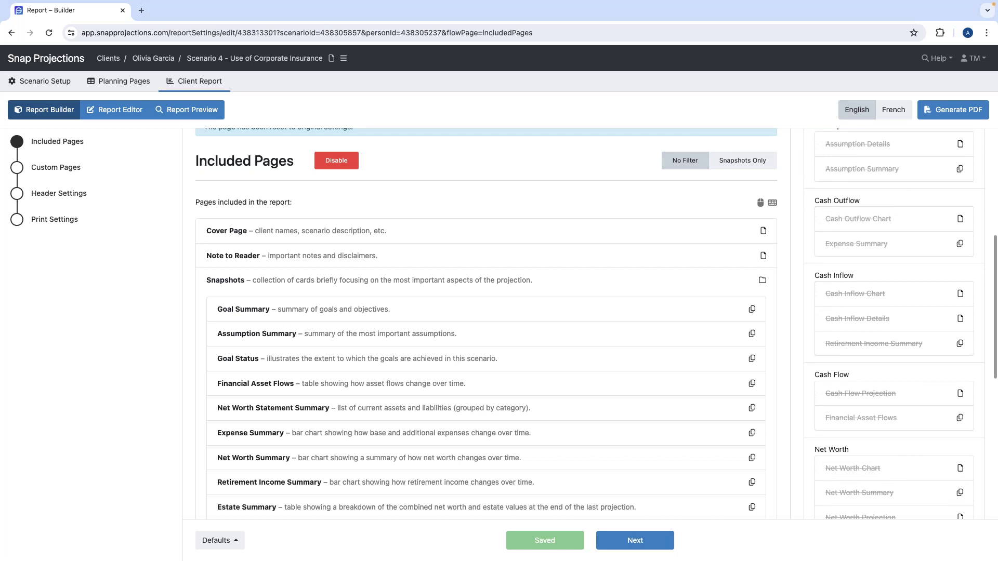
{"action": "scroll", "coordinate": [889, 273], "scroll_direction": "up", "scroll_amount": 6}
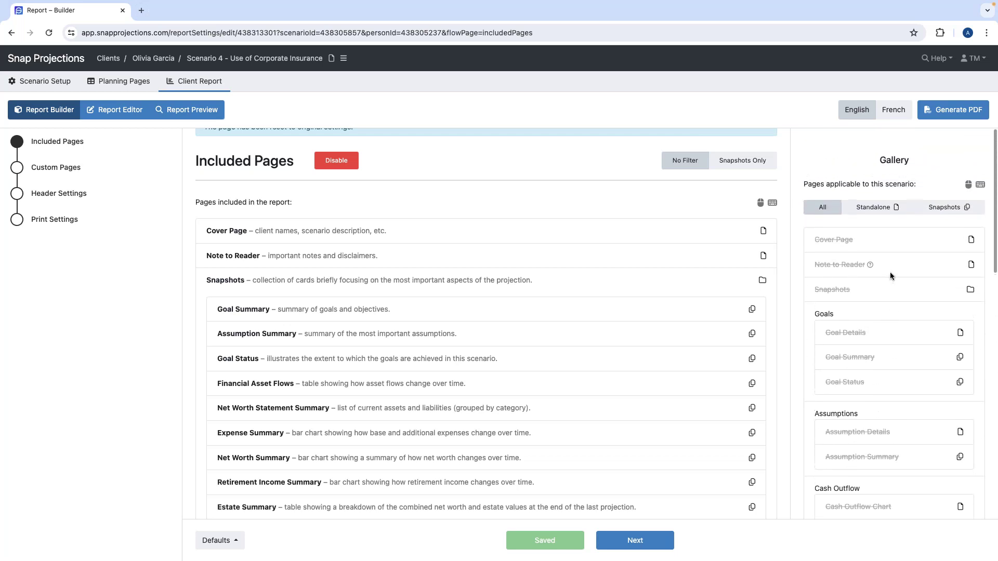
{"action": "mouse_move", "coordinate": [858, 241]}
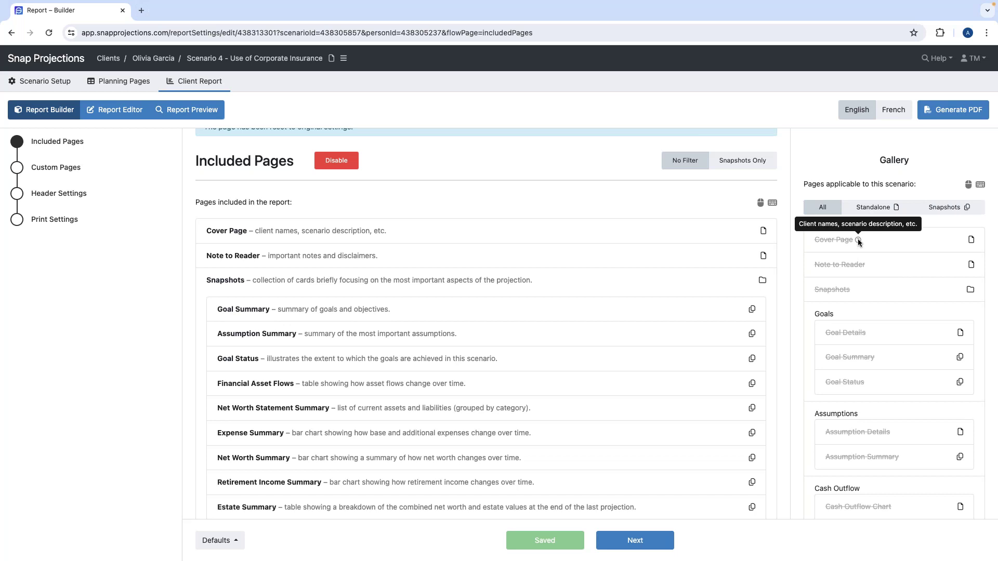
Step: Read the Note to Reader description in the gallery and review the remaining gallery categories and included report pages
{"action": "mouse_move", "coordinate": [870, 265]}
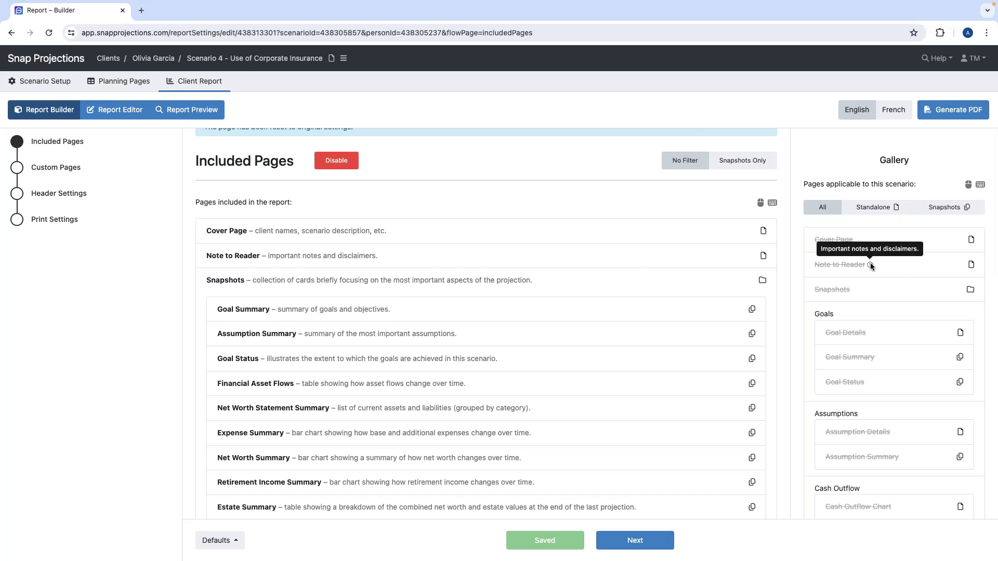
{"action": "mouse_move", "coordinate": [857, 289]}
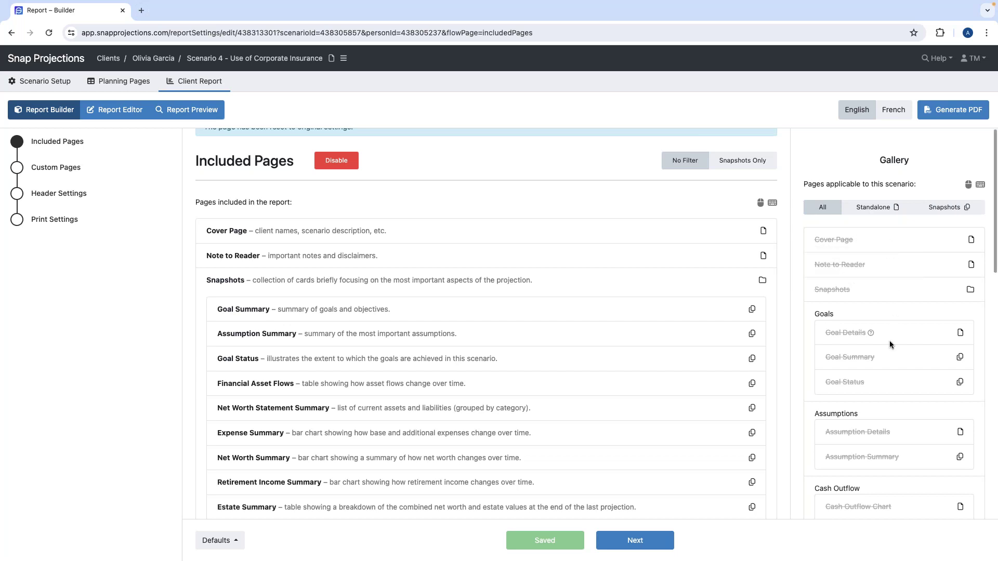
{"action": "scroll", "coordinate": [889, 341], "scroll_direction": "down", "scroll_amount": 3}
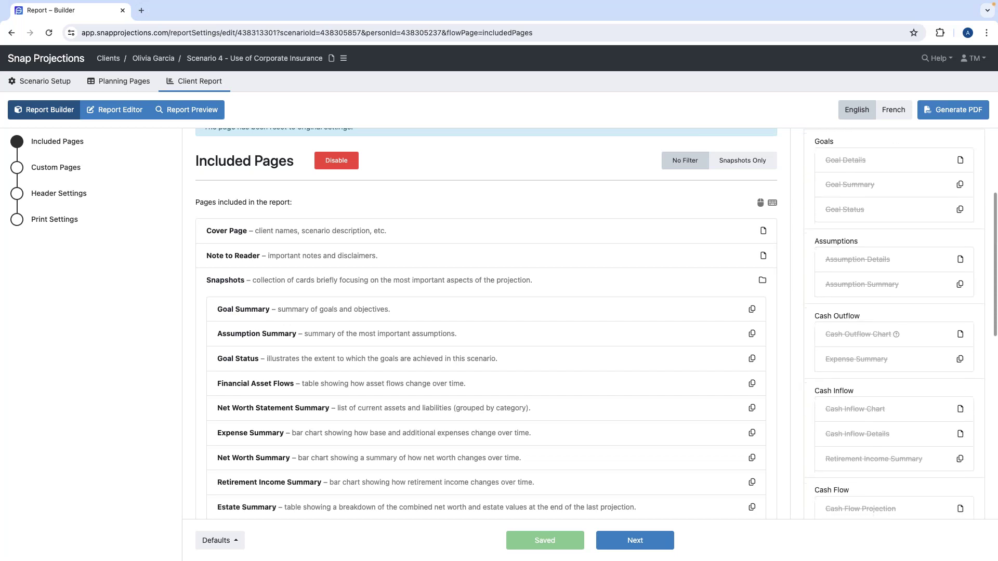
{"action": "scroll", "coordinate": [287, 219], "scroll_direction": "up", "scroll_amount": 1}
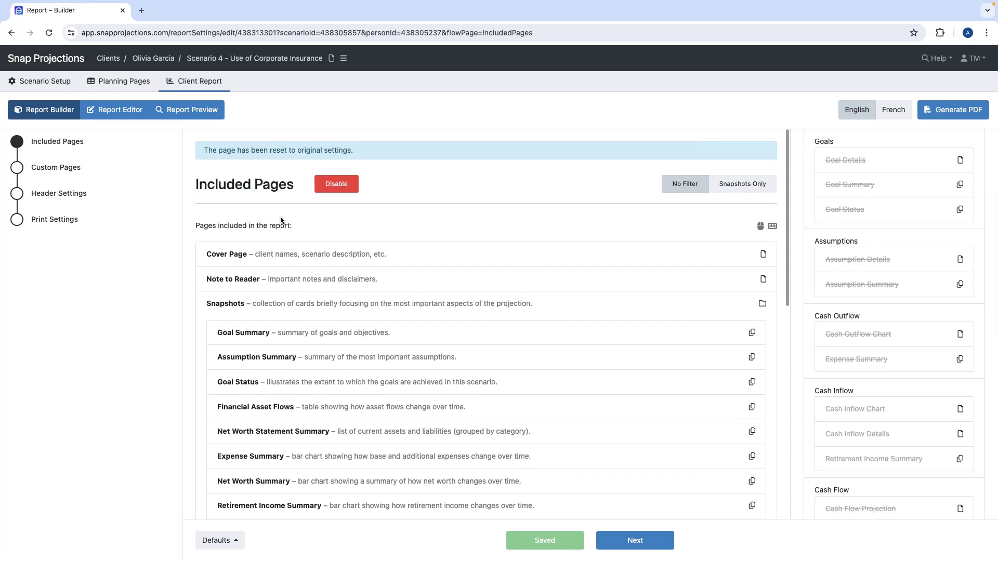
{"action": "scroll", "coordinate": [912, 334], "scroll_direction": "down", "scroll_amount": 8}
{"action": "scroll", "coordinate": [911, 331], "scroll_direction": "up", "scroll_amount": 10}
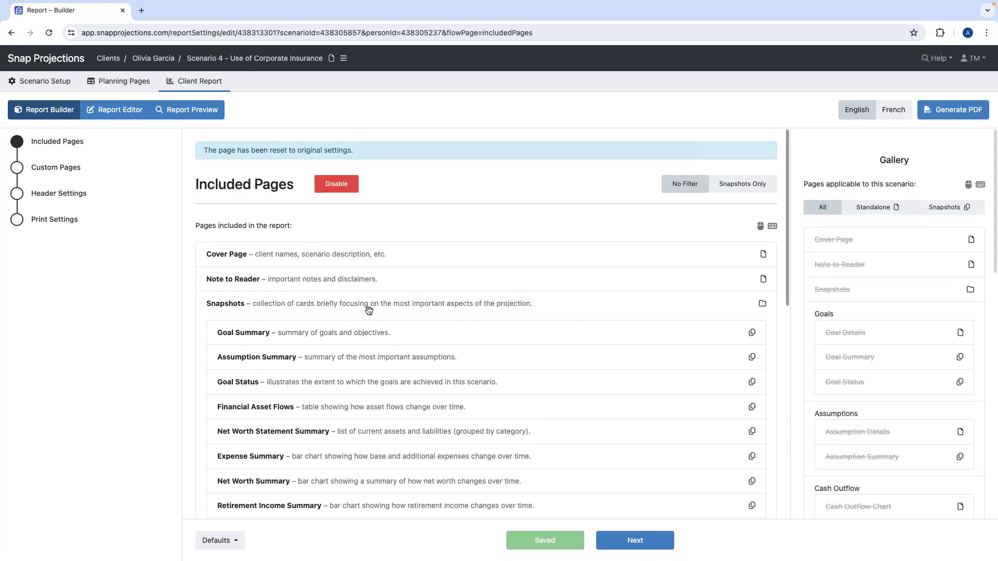
{"action": "scroll", "coordinate": [366, 308], "scroll_direction": "up", "scroll_amount": 2}
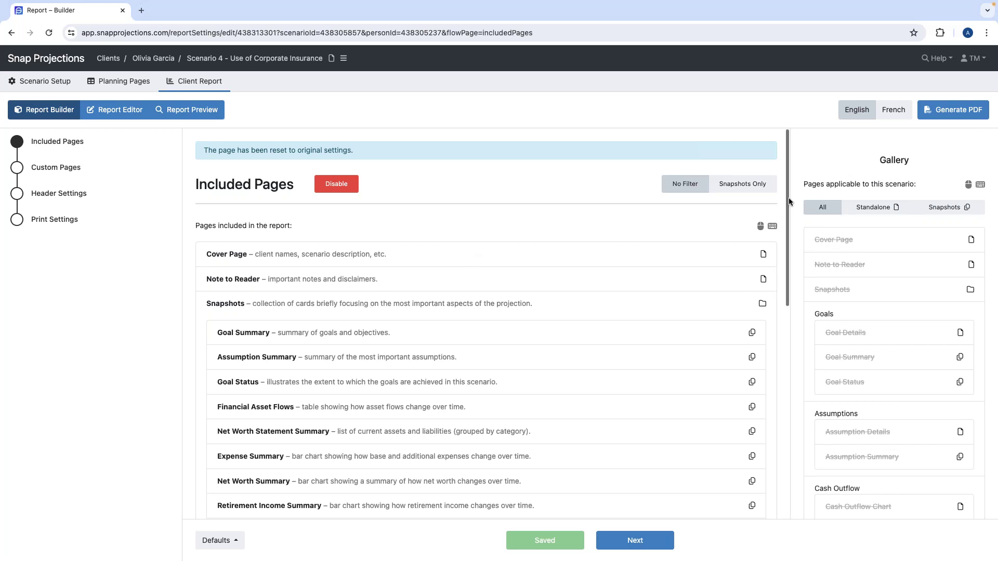
Step: Filter the included pages to Snapshots Only and limit the gallery of applicable pages to Snapshots
{"action": "left_click", "coordinate": [743, 185]}
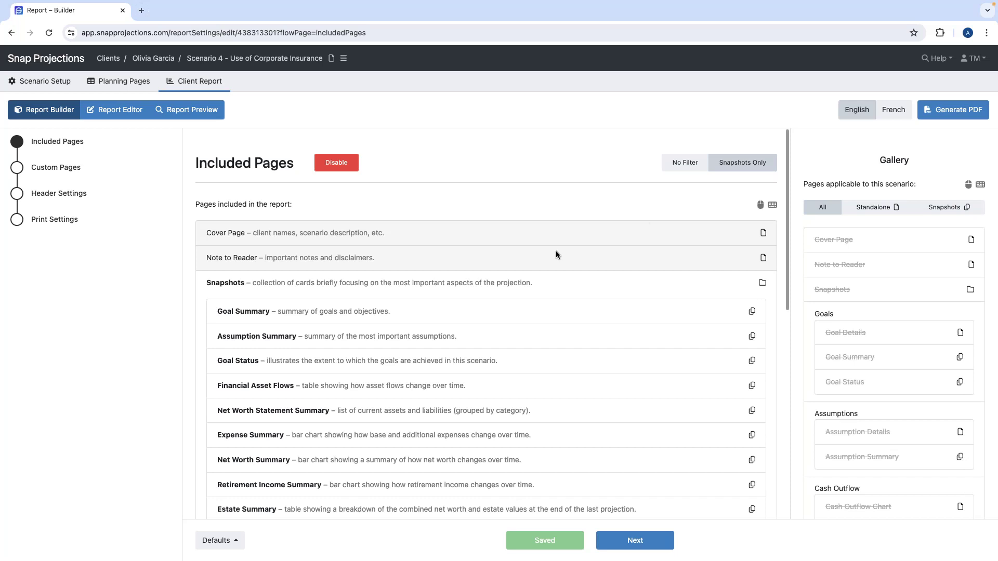
{"action": "scroll", "coordinate": [556, 250], "scroll_direction": "down", "scroll_amount": 1}
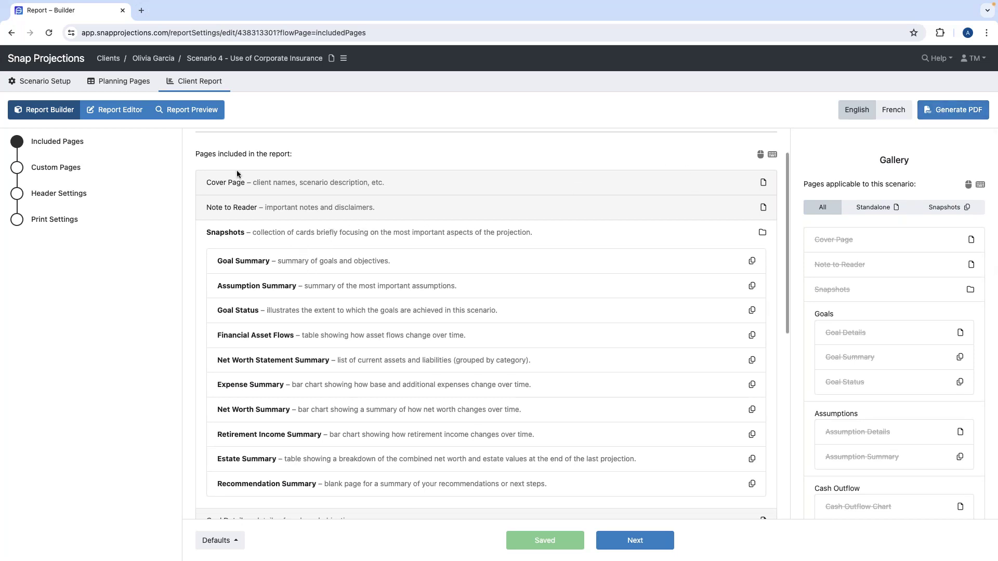
{"action": "mouse_move", "coordinate": [48, 2]}
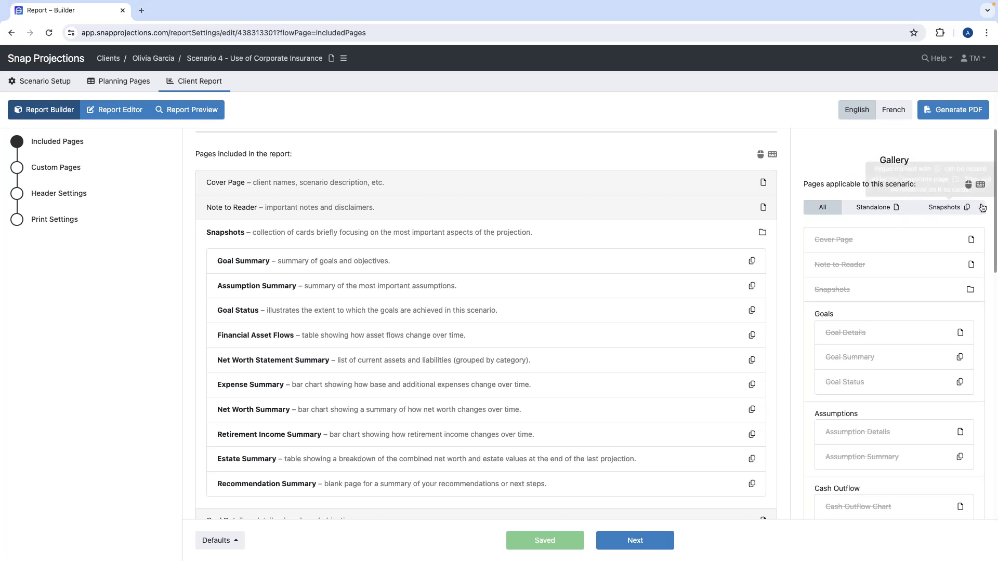
{"action": "left_click", "coordinate": [951, 207]}
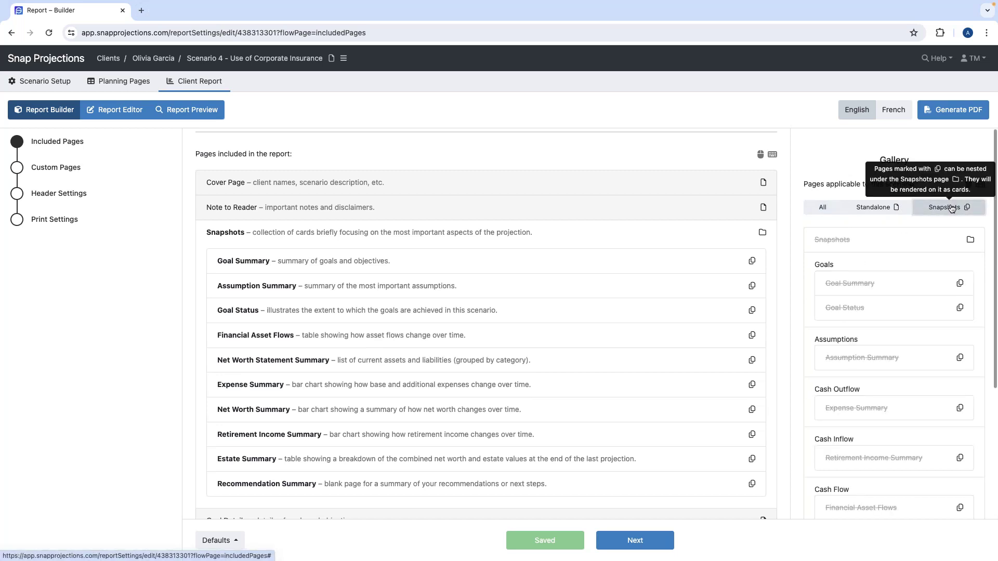
Step: Review the snapshot pages available in the gallery, the hints for adding them, and the list of pages included in the report
{"action": "scroll", "coordinate": [937, 244], "scroll_direction": "down", "scroll_amount": 2}
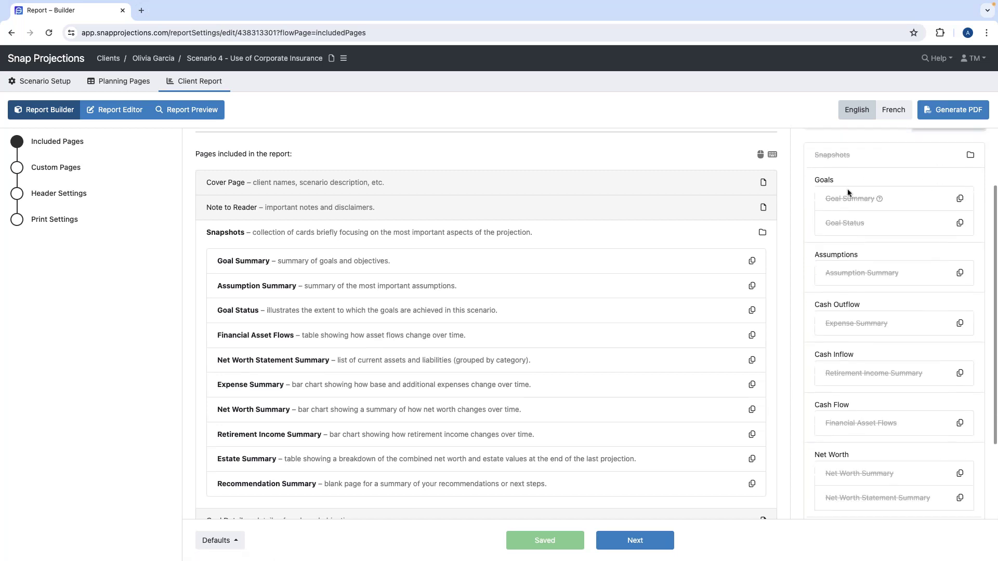
{"action": "scroll", "coordinate": [849, 356], "scroll_direction": "up", "scroll_amount": 2}
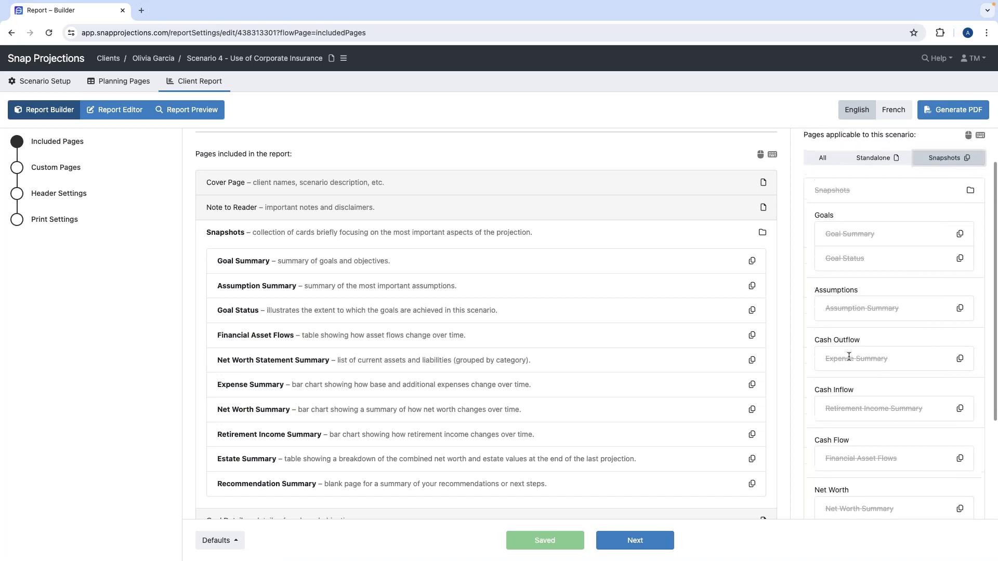
{"action": "scroll", "coordinate": [848, 356], "scroll_direction": "up", "scroll_amount": 1}
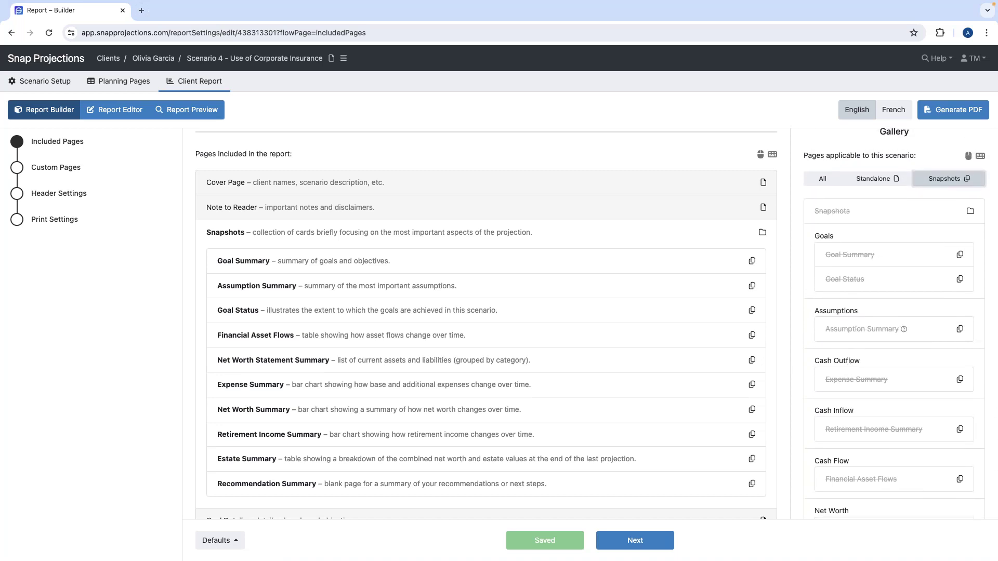
{"action": "mouse_move", "coordinate": [967, 157]}
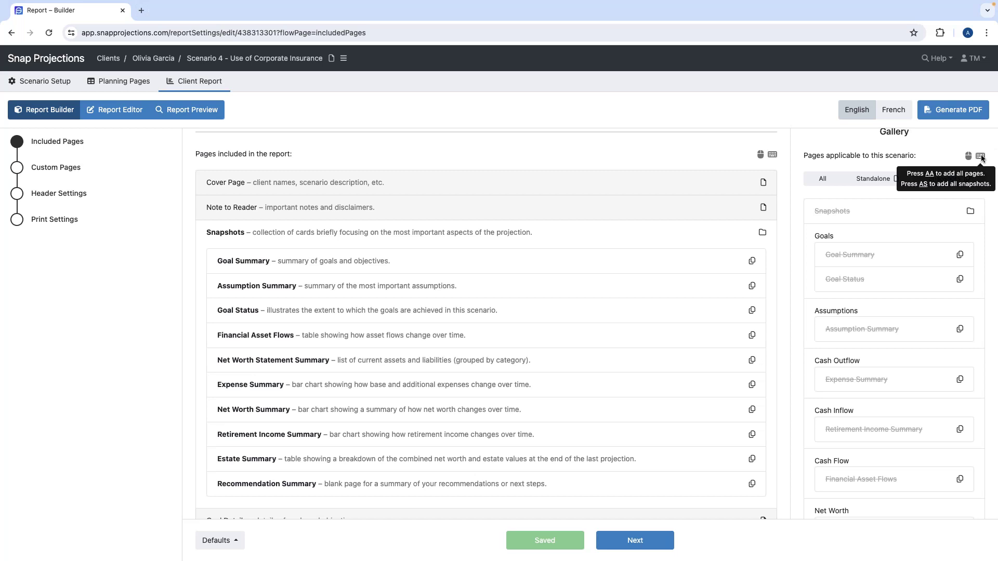
{"action": "left_click", "coordinate": [944, 178]}
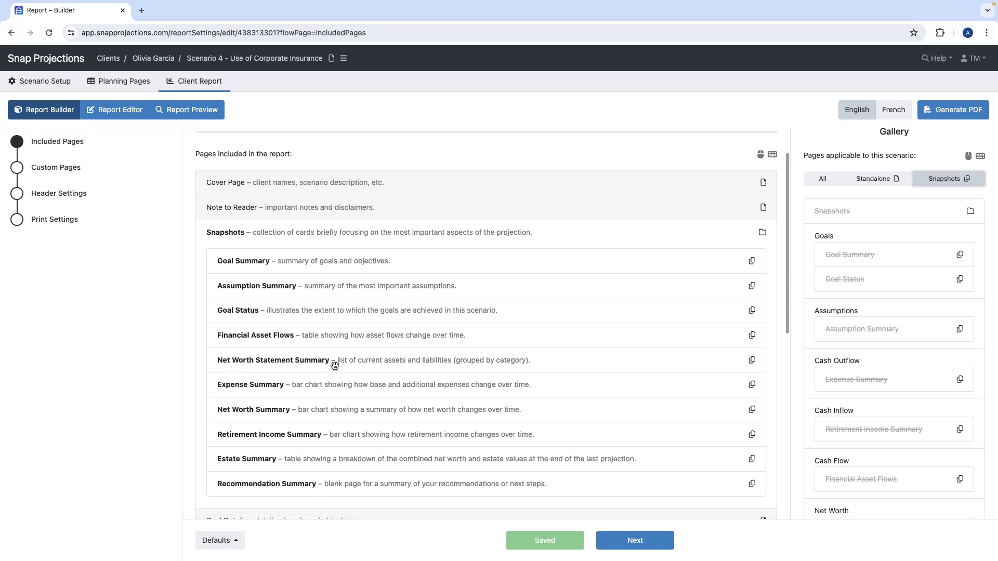
{"action": "scroll", "coordinate": [300, 206], "scroll_direction": "up", "scroll_amount": 1}
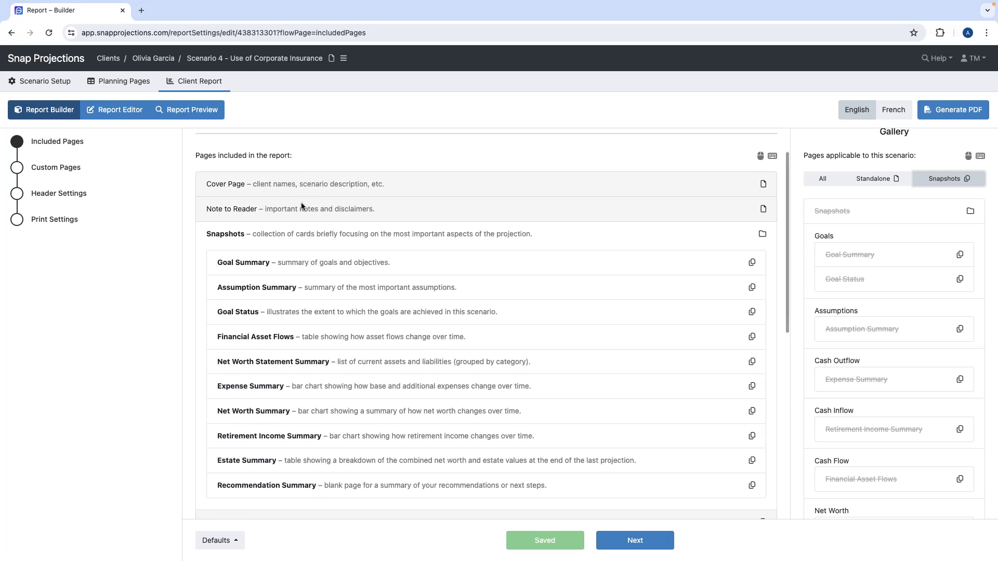
{"action": "scroll", "coordinate": [740, 182], "scroll_direction": "up", "scroll_amount": 2}
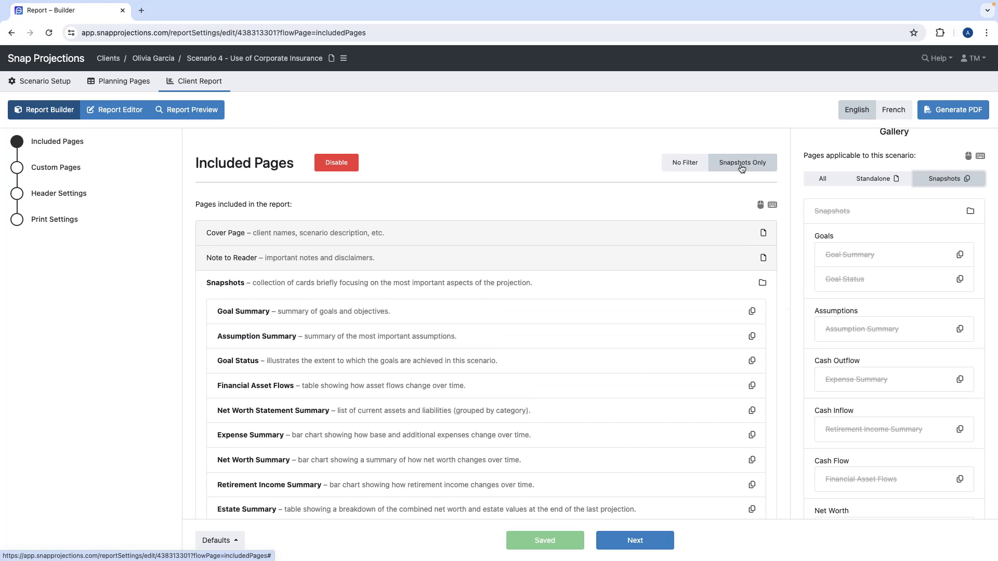
{"action": "scroll", "coordinate": [611, 280], "scroll_direction": "down", "scroll_amount": 1}
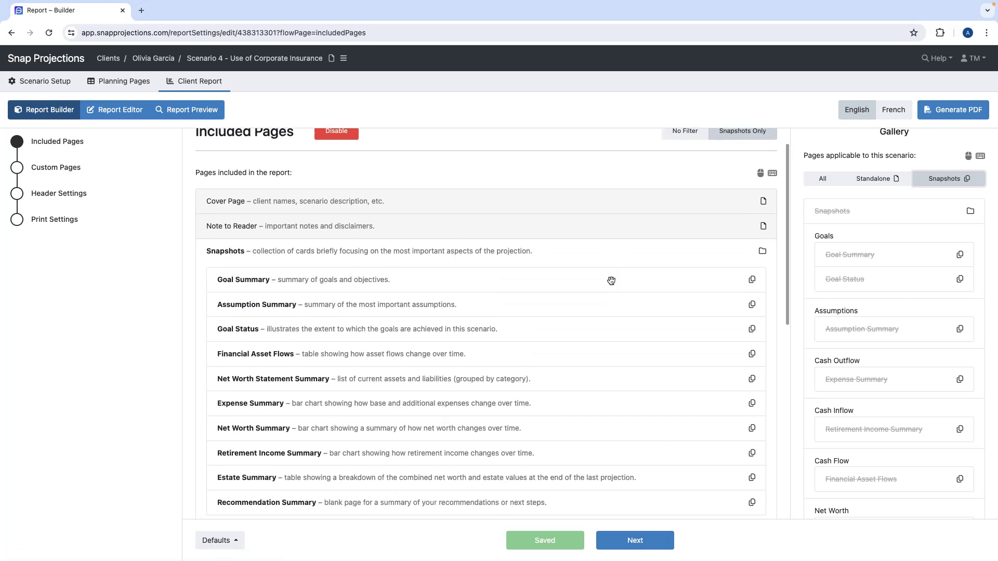
Step: Move Recommendation Summary directly below Goal Summary within the report's Snapshots collection
{"action": "scroll", "coordinate": [585, 322], "scroll_direction": "down", "scroll_amount": 1}
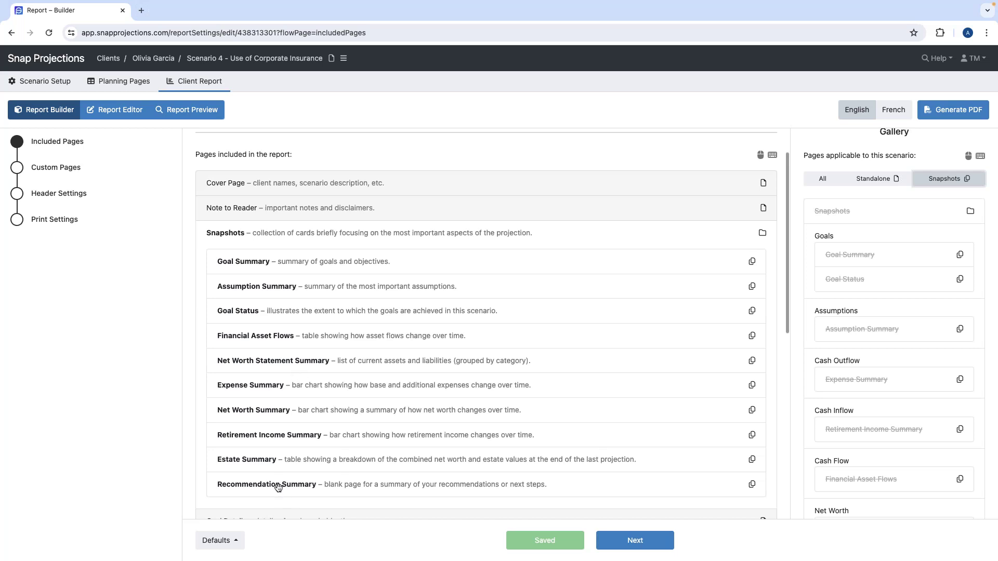
{"action": "left_click_drag", "start_coordinate": [278, 486], "coordinate": [250, 262]}
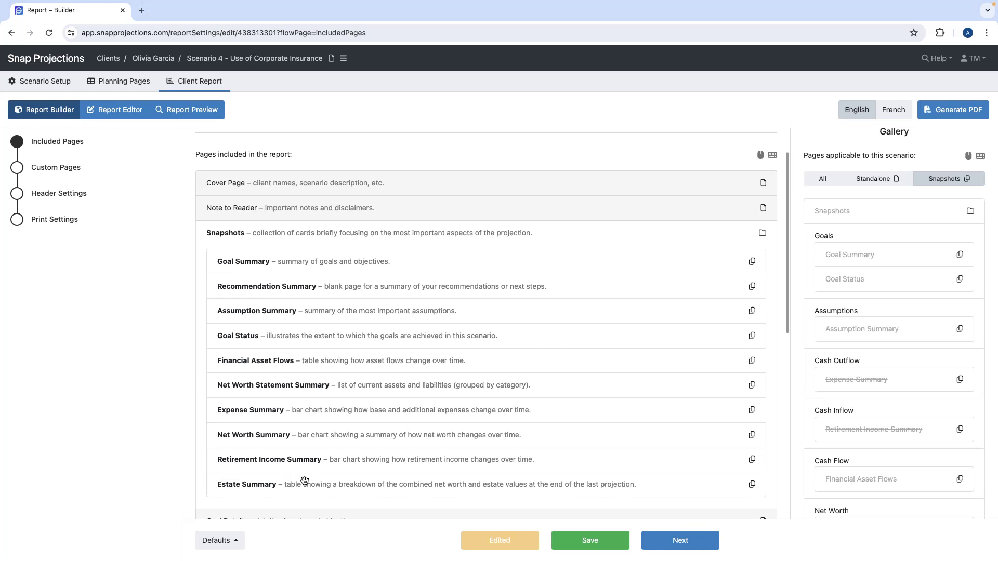
Step: Open the Goal Summary page in the Report Editor and add an empty checklist item after the spending after retirement line
{"action": "left_click", "coordinate": [114, 109]}
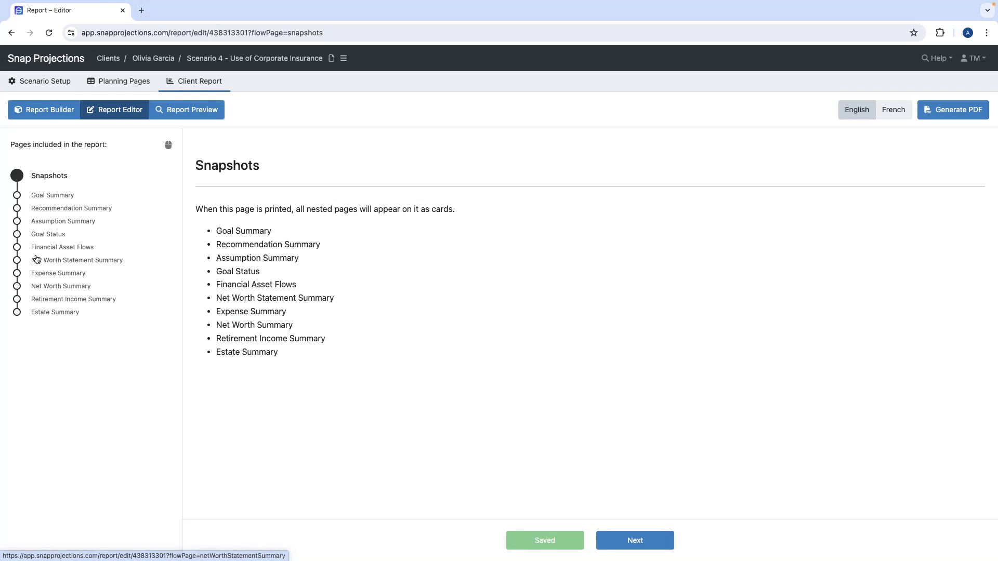
{"action": "left_click", "coordinate": [44, 197]}
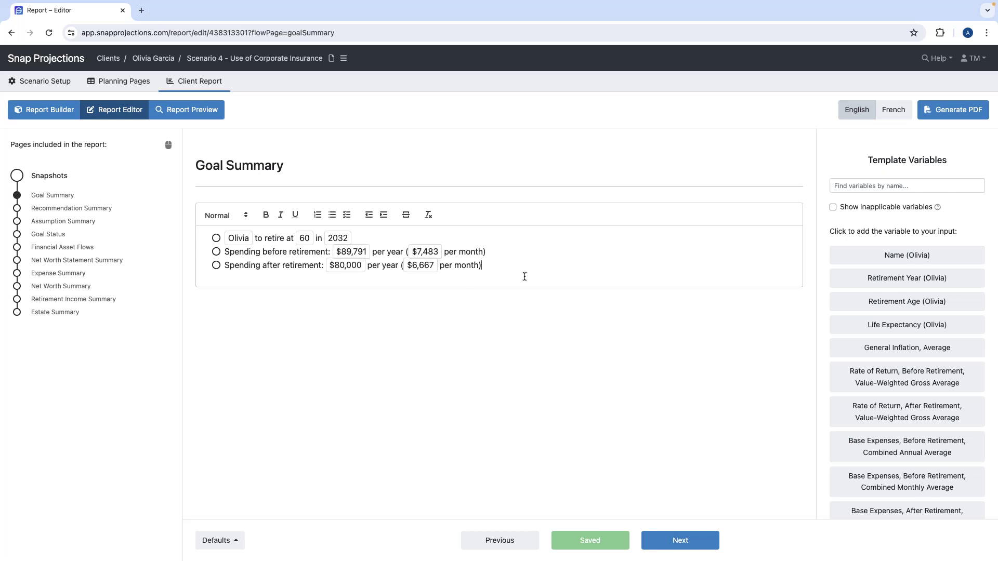
{"action": "key", "text": "Return"}
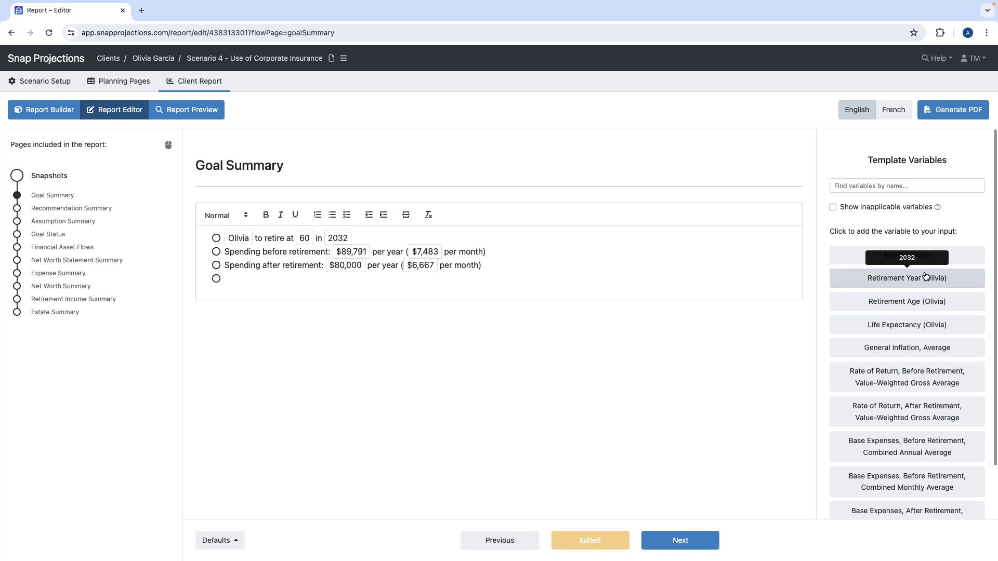
Step: Insert the pre-retirement Rate of Return, Life Expectancy and General Inflation variables into the empty Goal Summary checklist item
{"action": "scroll", "coordinate": [917, 433], "scroll_direction": "down", "scroll_amount": 1}
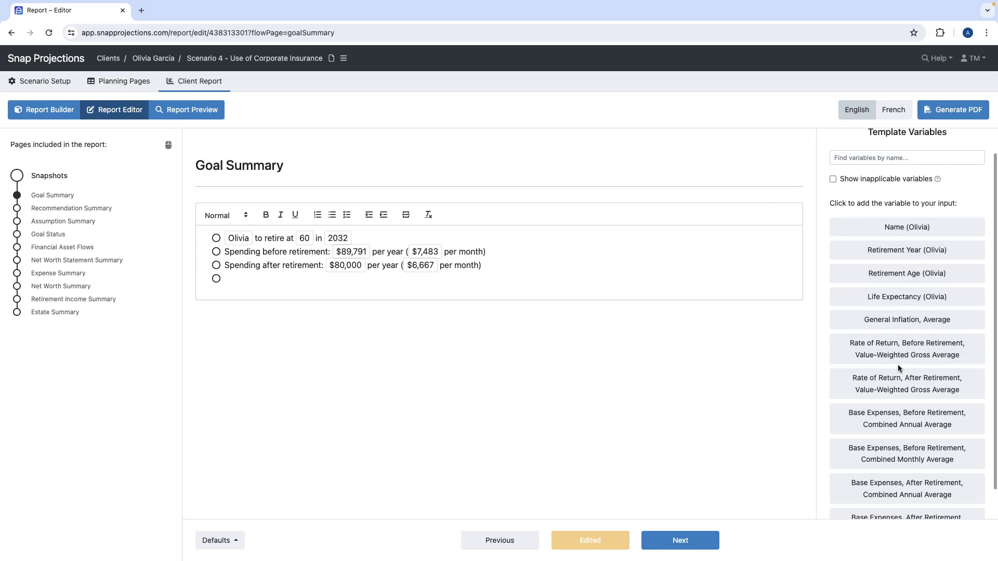
{"action": "left_click", "coordinate": [52, 92]}
{"action": "left_click", "coordinate": [65, 94]}
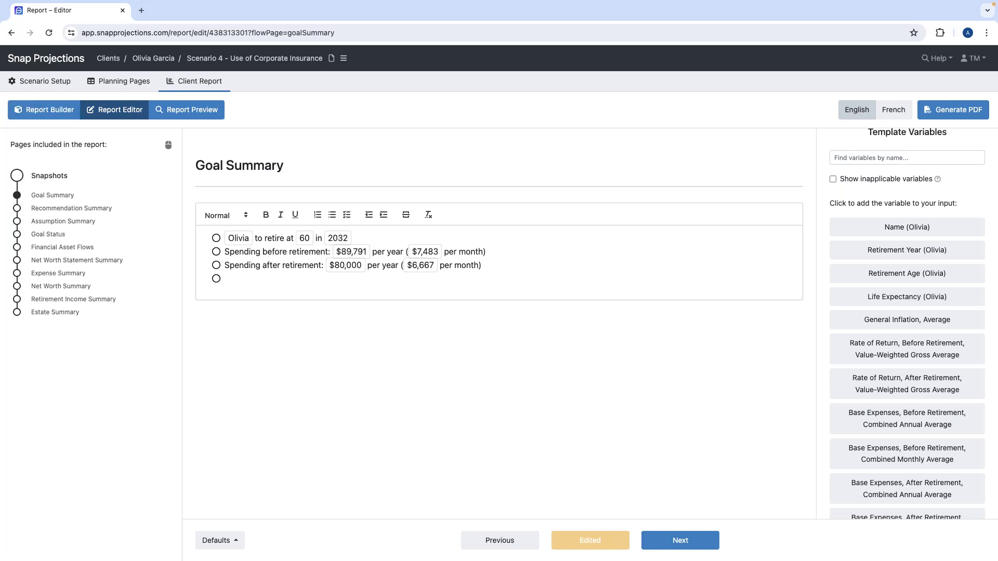
{"action": "mouse_move", "coordinate": [924, 382]}
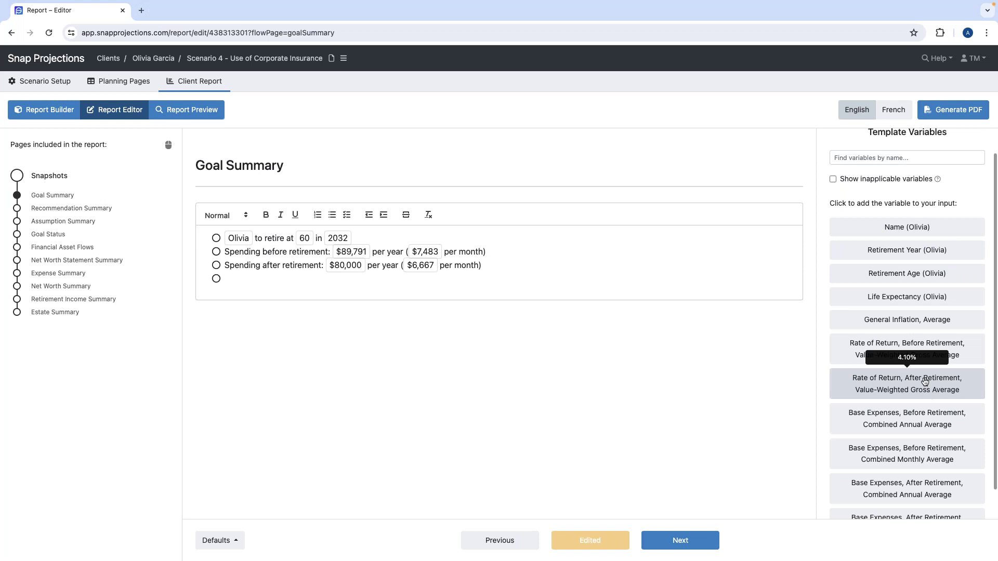
{"action": "scroll", "coordinate": [918, 367], "scroll_direction": "down", "scroll_amount": 1}
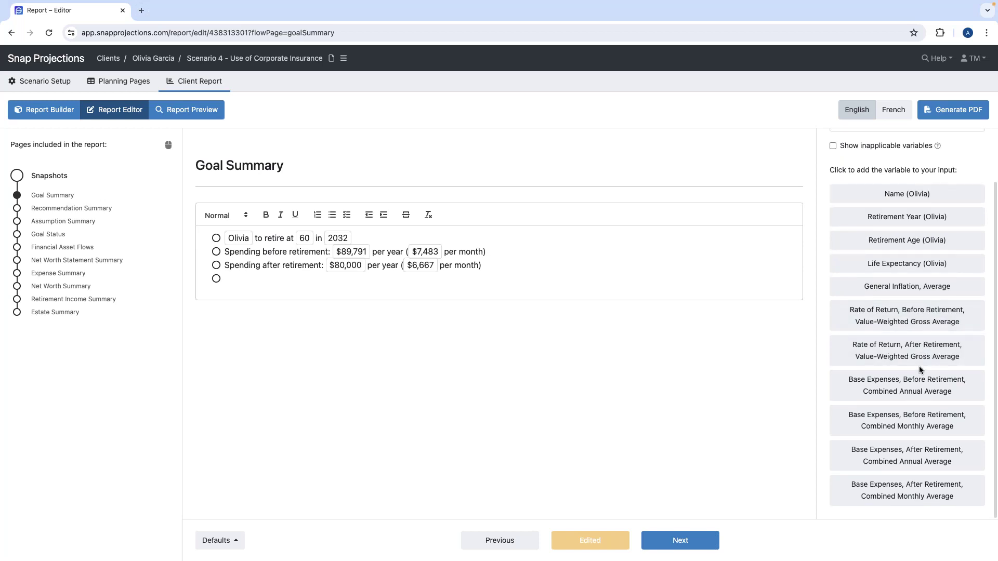
{"action": "left_click", "coordinate": [913, 315]}
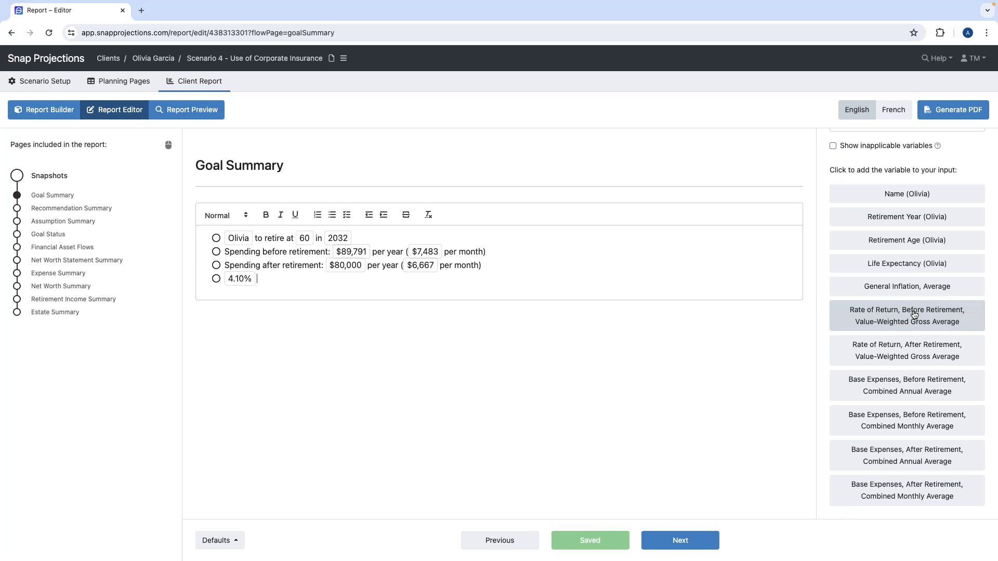
{"action": "mouse_move", "coordinate": [897, 289]}
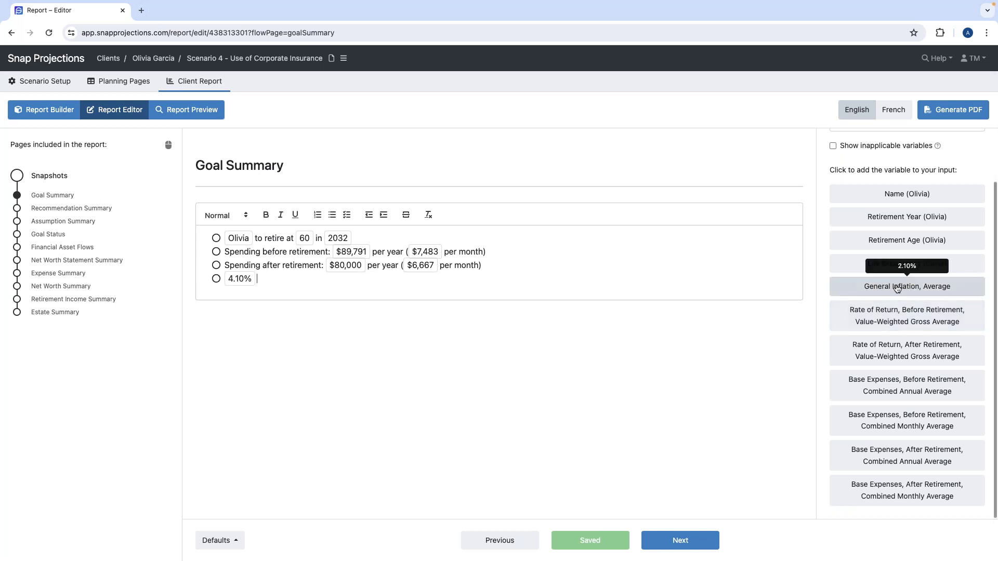
{"action": "left_click", "coordinate": [889, 265]}
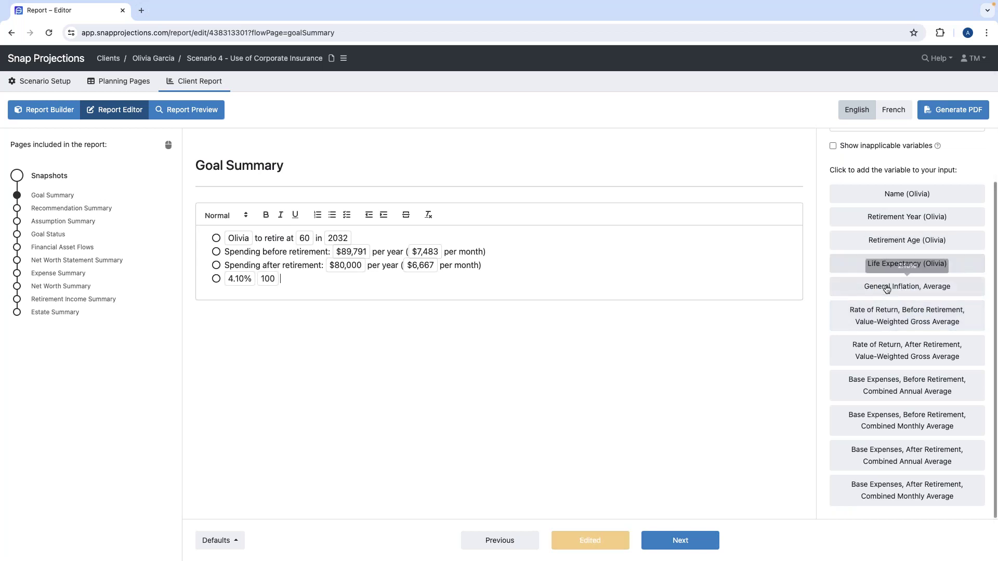
{"action": "left_click", "coordinate": [885, 294]}
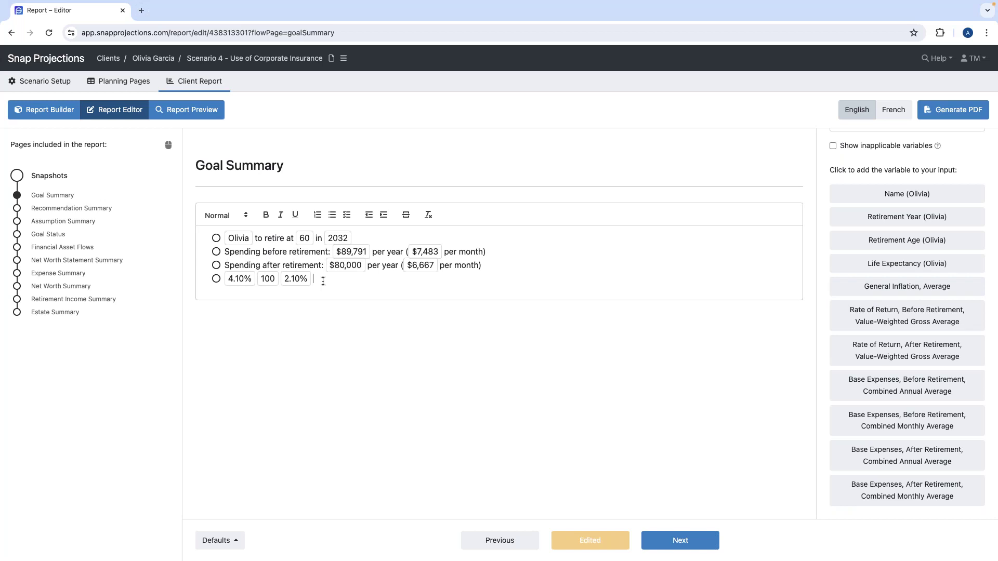
Step: Delete the three inserted variables from the last Goal Summary checklist item, keeping the item itself
{"action": "key", "text": "BackSpace"}
{"action": "key", "text": "BackSpace"}
{"action": "key", "text": "BackSpace"}
{"action": "key", "text": "BackSpace"}
{"action": "key", "text": "BackSpace"}
{"action": "key", "text": "BackSpace"}
{"action": "key", "text": "BackSpace"}
{"action": "key", "text": "BackSpace"}
{"action": "key", "text": "BackSpace"}
{"action": "key", "text": "BackSpace"}
{"action": "key", "text": "BackSpace"}
{"action": "key", "text": "BackSpace"}
{"action": "key", "text": "BackSpace"}
{"action": "key", "text": "BackSpace"}
{"action": "key", "text": "BackSpace"}
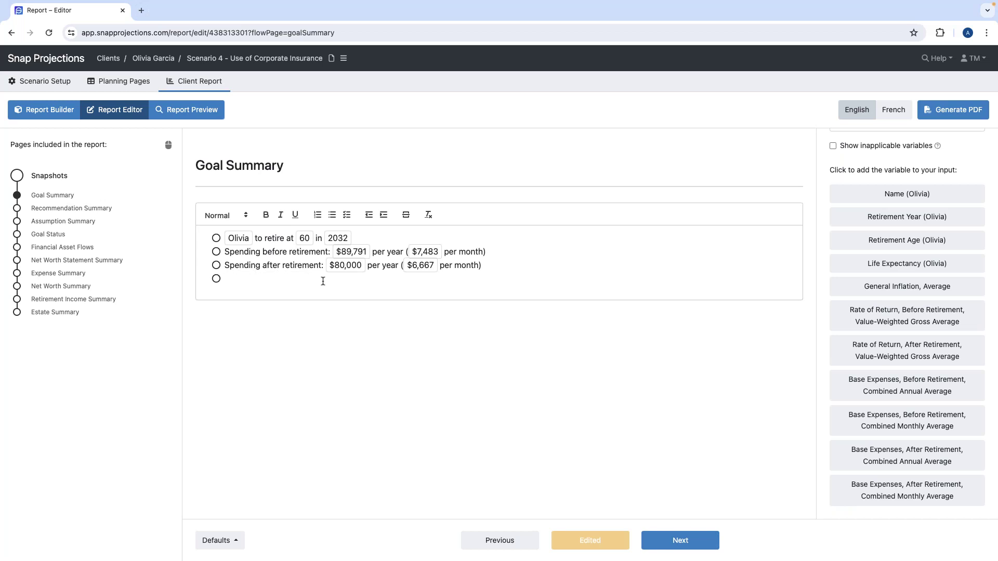
Step: Fill the empty checklist item with "Additional travel budget starting at", the Retirement Age variable, "in" and the Retirement Year variable
{"action": "type", "text": "Additional travel budget starting at"}
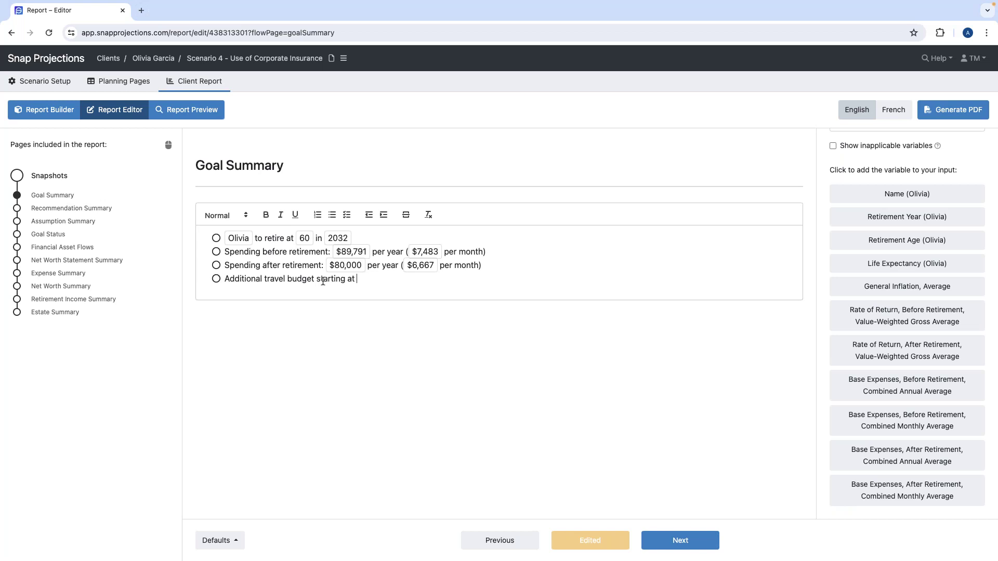
{"action": "left_click", "coordinate": [860, 242]}
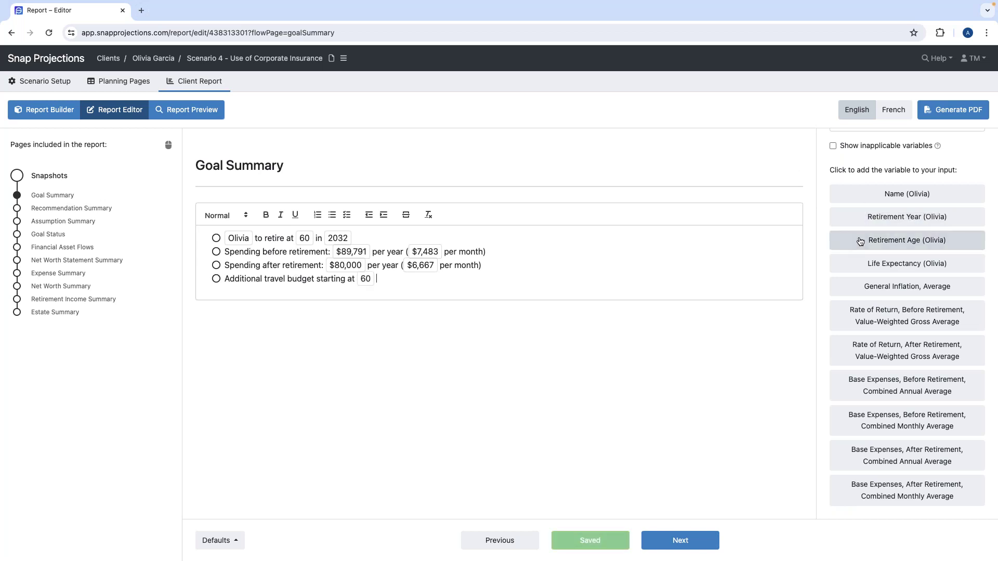
{"action": "type", "text": "in"}
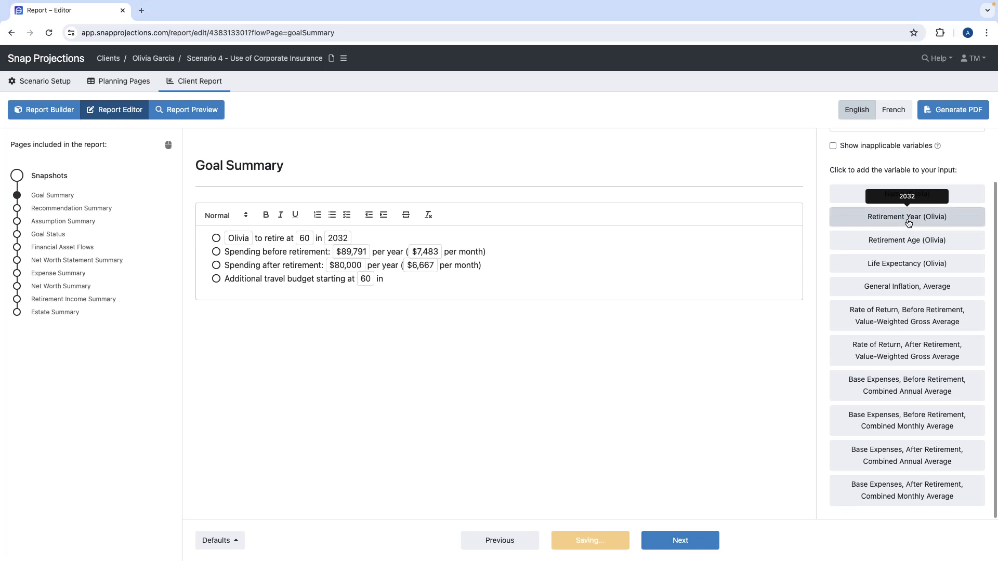
{"action": "left_click", "coordinate": [908, 220]}
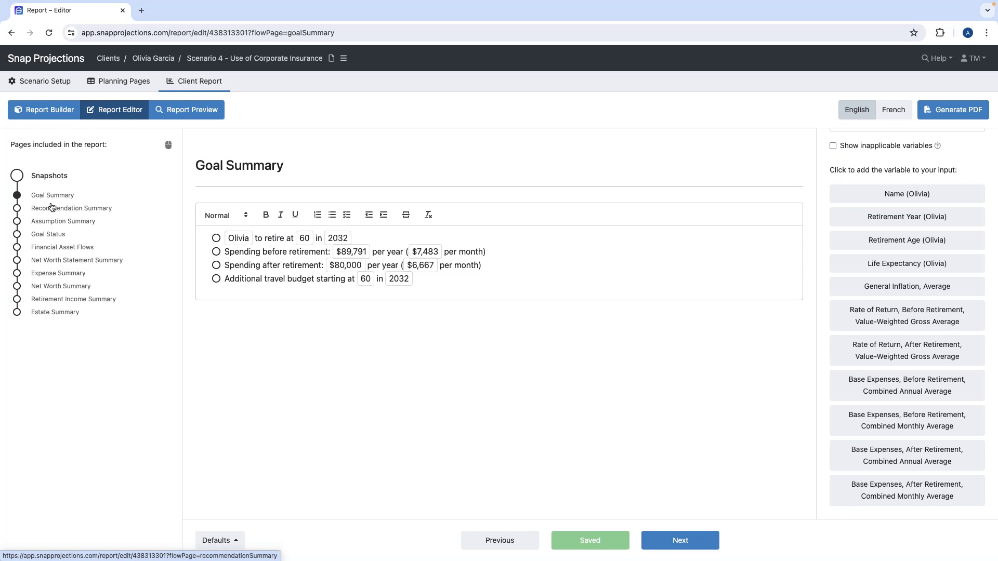
Step: Review the Assumption Summary and Goal Status pages of the report
{"action": "left_click", "coordinate": [52, 222]}
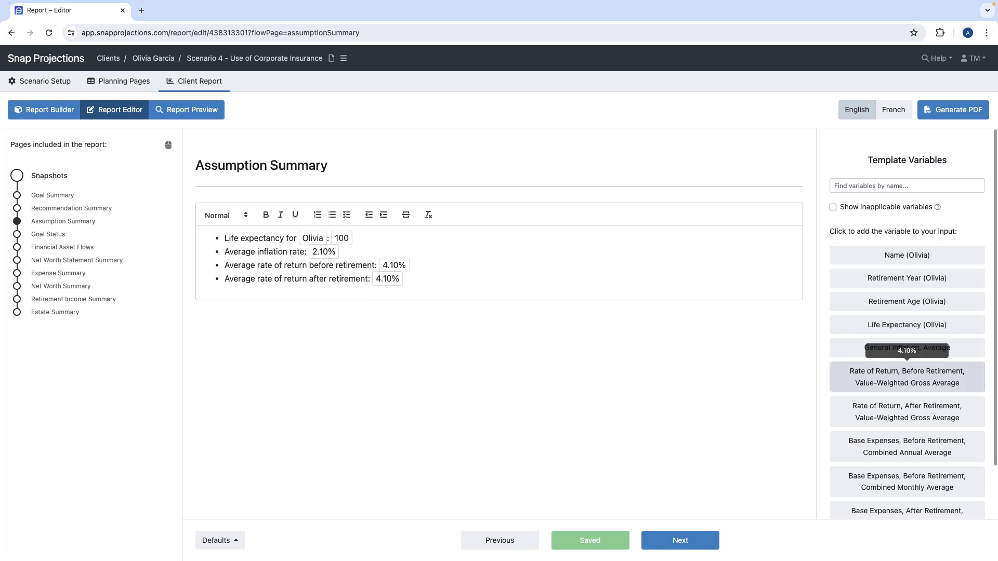
{"action": "left_click", "coordinate": [48, 234]}
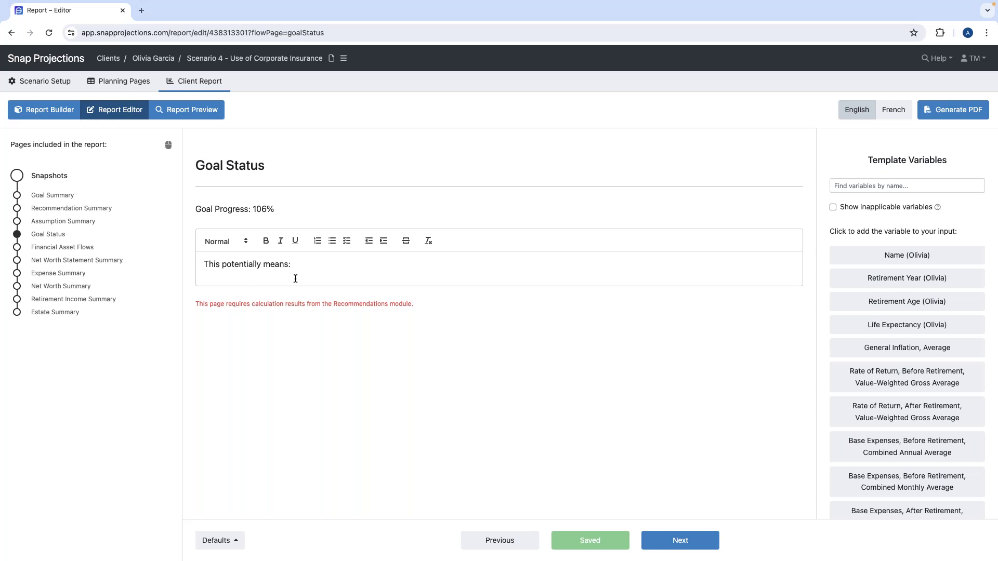
Step: Calculate the Sustainable Spending recommendation for the scenario in the Planning Pages without applying it
{"action": "left_click", "coordinate": [117, 83]}
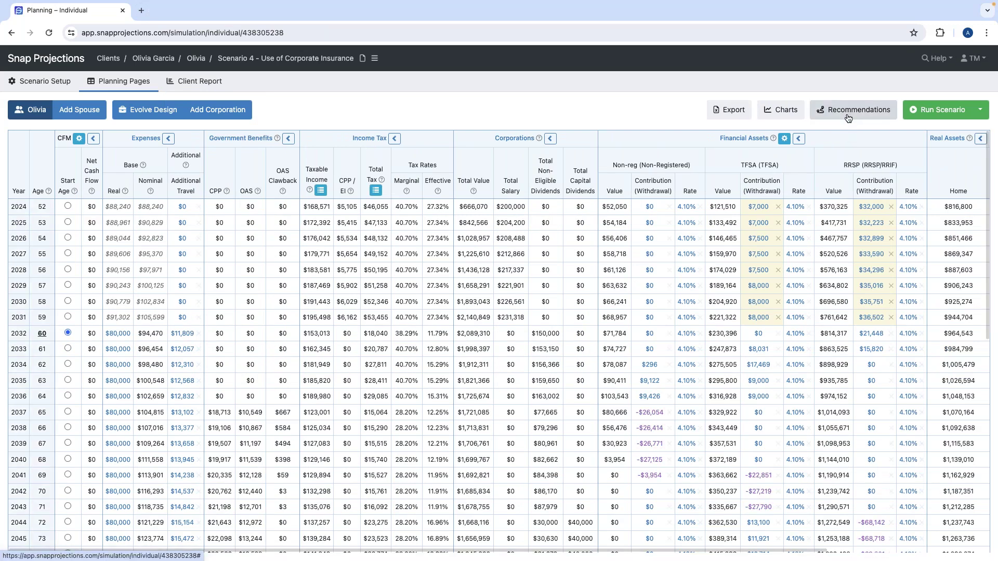
{"action": "left_click", "coordinate": [848, 110]}
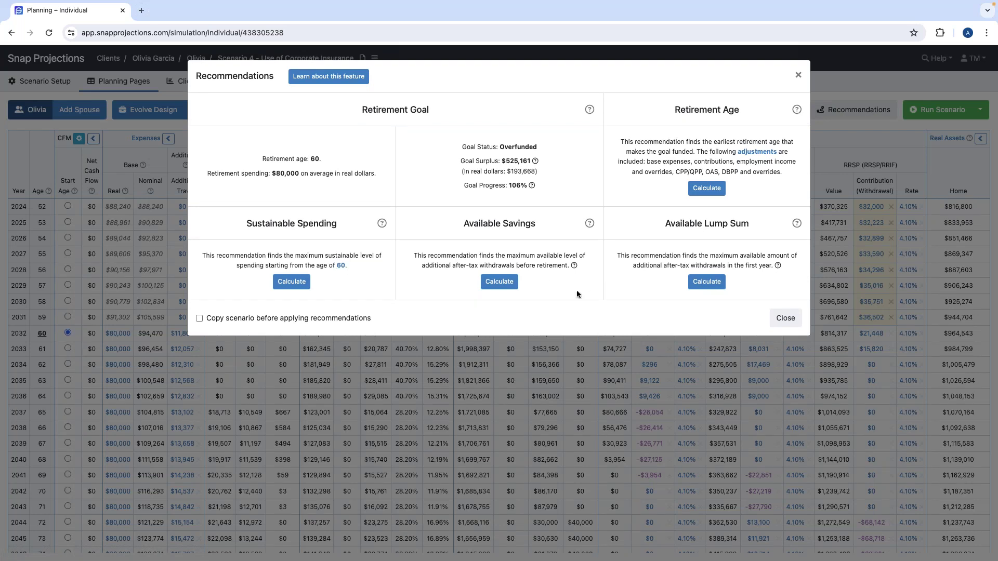
{"action": "left_click", "coordinate": [282, 282]}
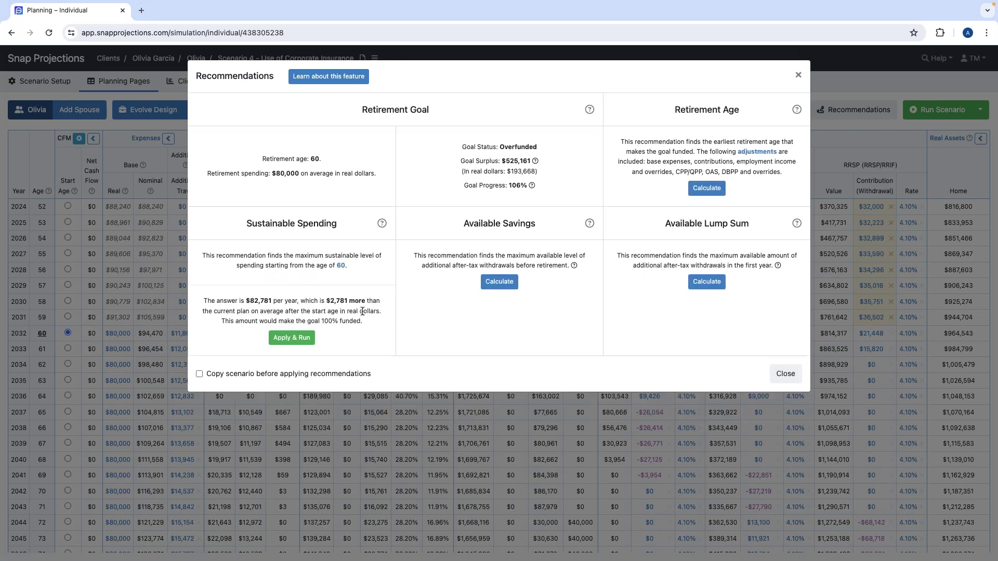
{"action": "left_click", "coordinate": [783, 374]}
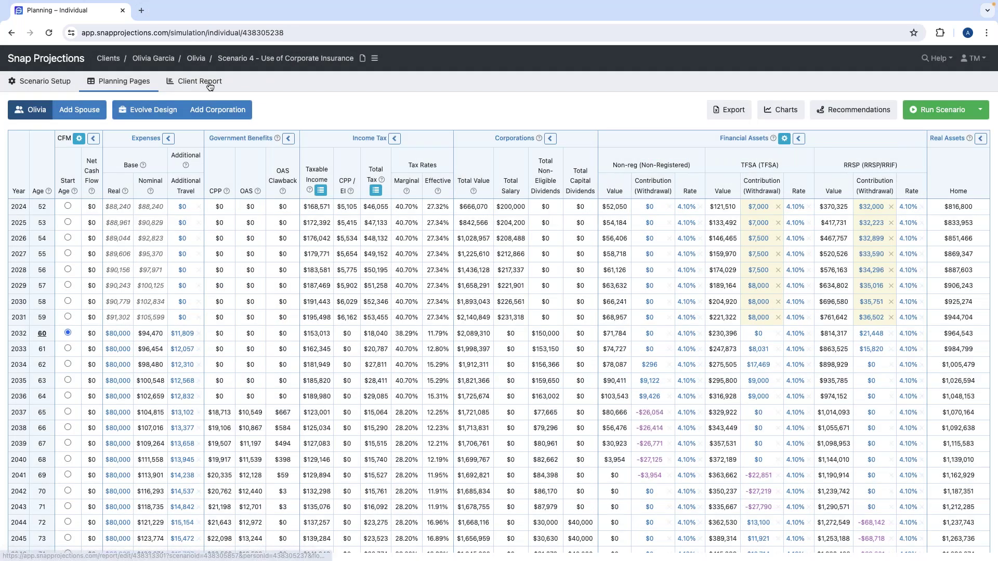
Step: Add the bullet "Leaving a larger estate for the beneficiaries" to the Goal Status page of the client report and save it
{"action": "left_click", "coordinate": [199, 81]}
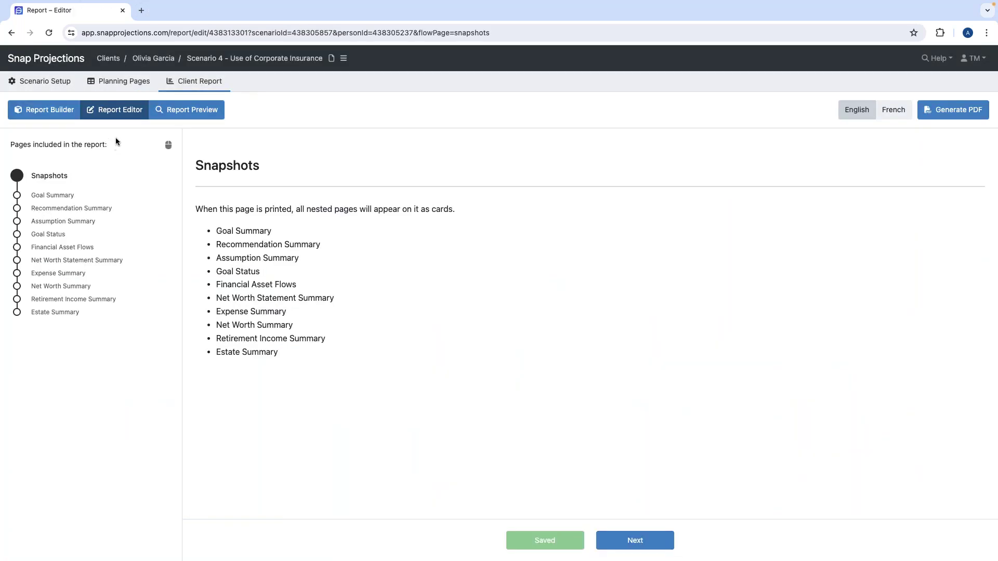
{"action": "left_click", "coordinate": [54, 238]}
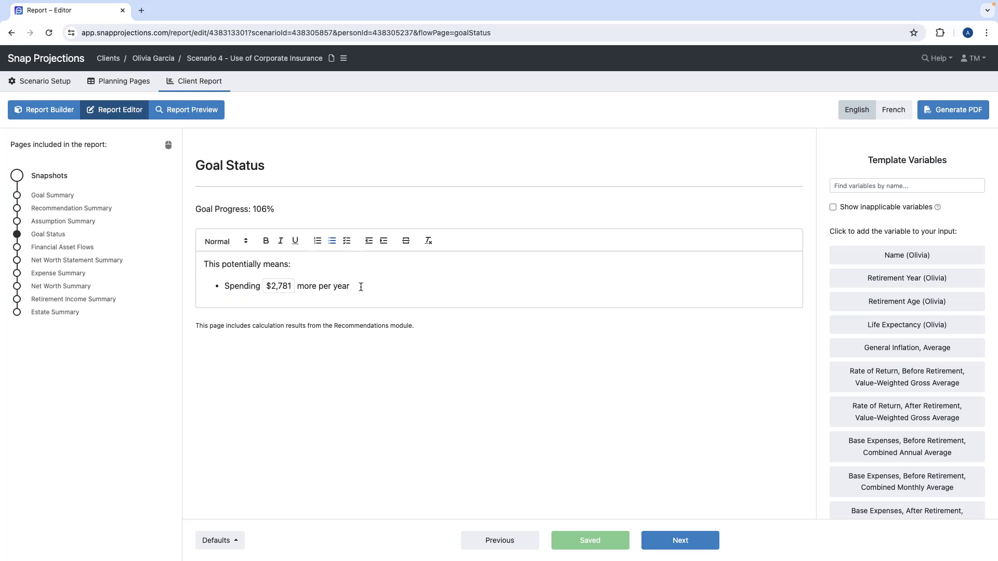
{"action": "key", "text": "Return"}
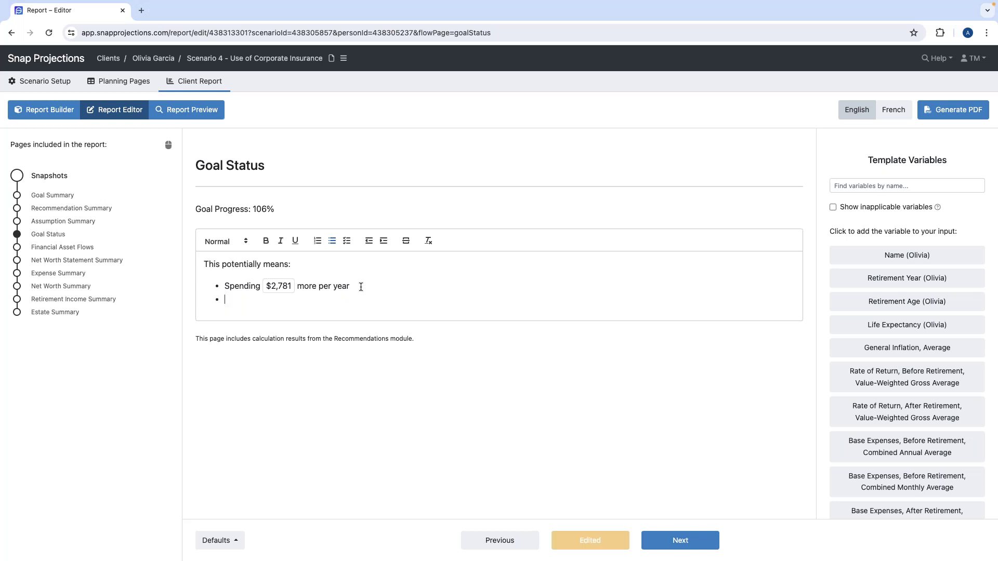
{"action": "type", "text": "Leaving a larger estate for the beneficiaries"}
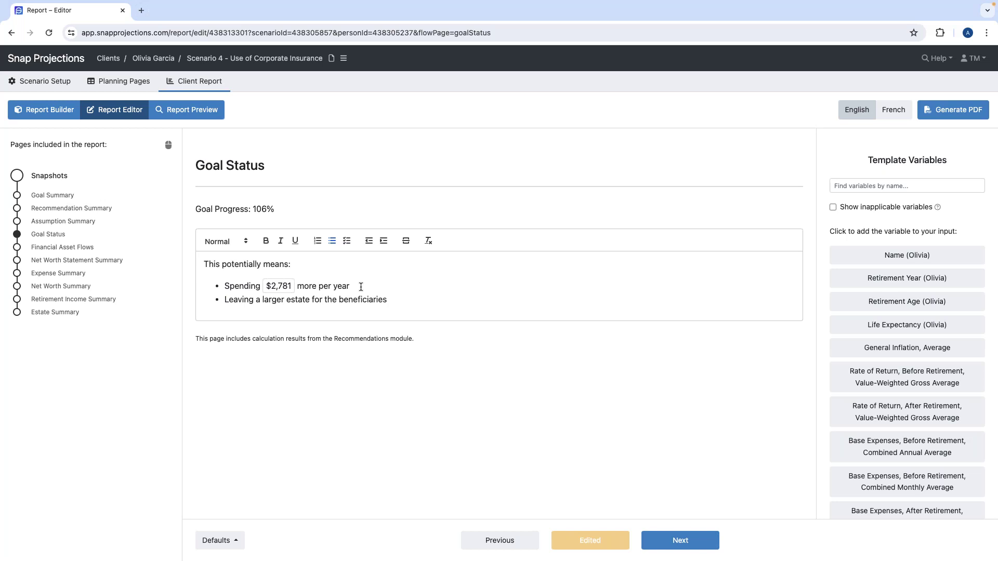
{"action": "left_click", "coordinate": [347, 386]}
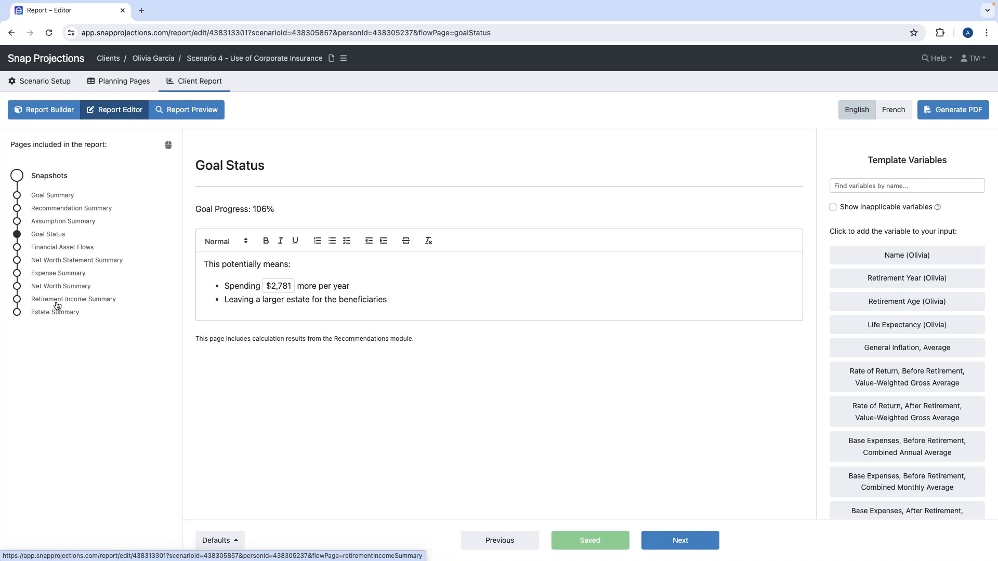
Step: Fill the Recommendation Summary with three bullets: congratulations on retirement progress, continuing TFSA and RRSP contributions, and bringing CPP Statements of contributions to the next meeting
{"action": "left_click", "coordinate": [69, 208]}
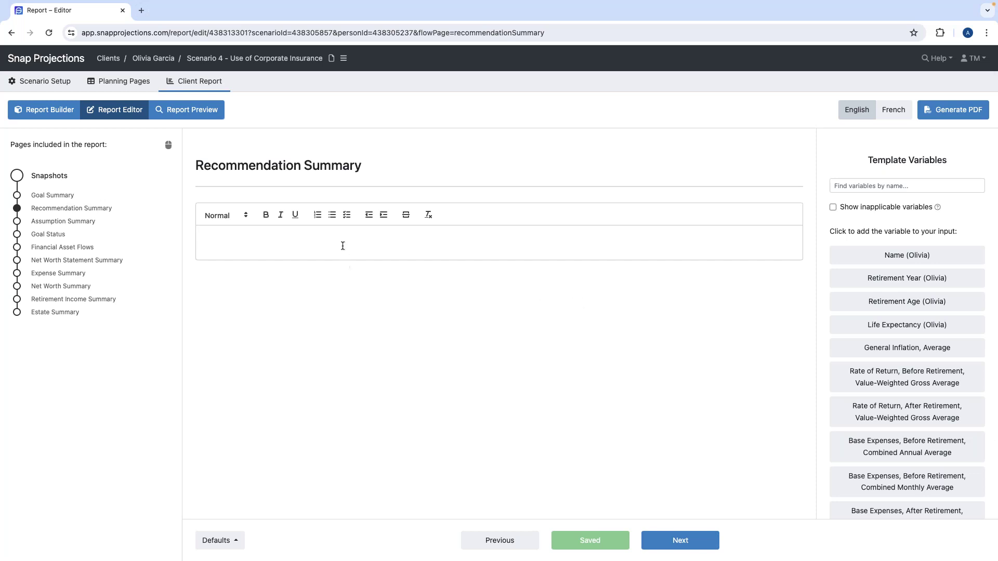
{"action": "type", "text": "Congratulations on building a strong financial foundation that has you on track for your retirement goals! Continue contributing up to your annual limit to your TFSA and RRSP In our next meeting, please bring in your CPP Statements of contributions and we’ll discuss it in more detail."}
{"action": "key", "text": "BackSpace"}
{"action": "key", "text": "BackSpace"}
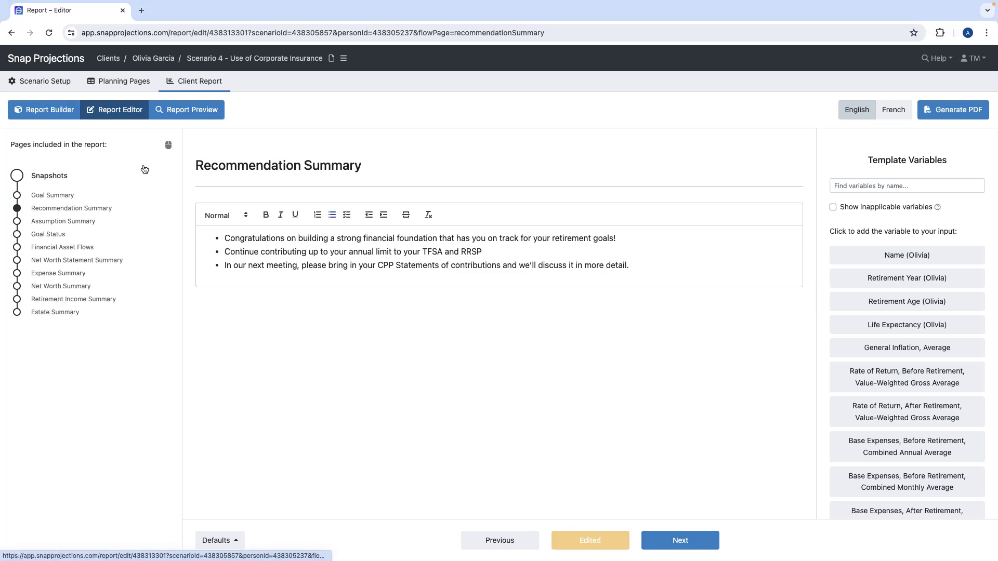
Step: Preview the report and examine the snapshot cards, including the edited Goal Summary, Recommendation Summary and Goal Status
{"action": "left_click", "coordinate": [162, 110]}
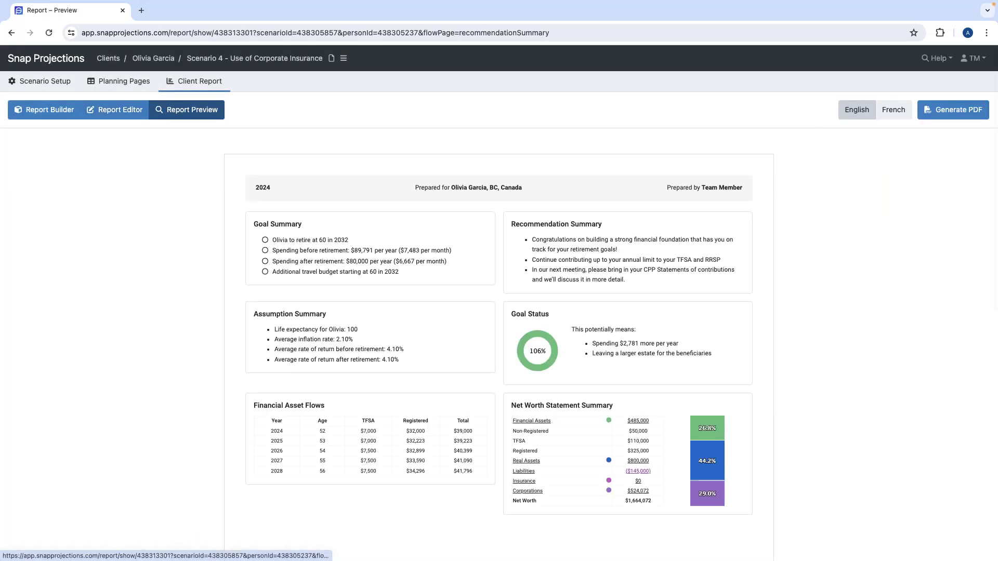
{"action": "scroll", "coordinate": [684, 294], "scroll_direction": "down", "scroll_amount": 1}
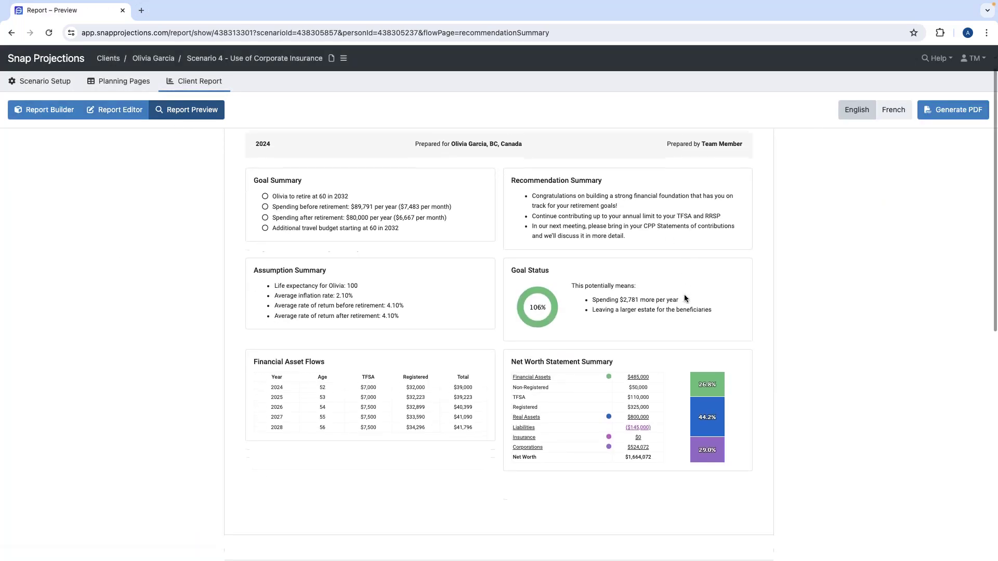
{"action": "scroll", "coordinate": [673, 312], "scroll_direction": "down", "scroll_amount": 2}
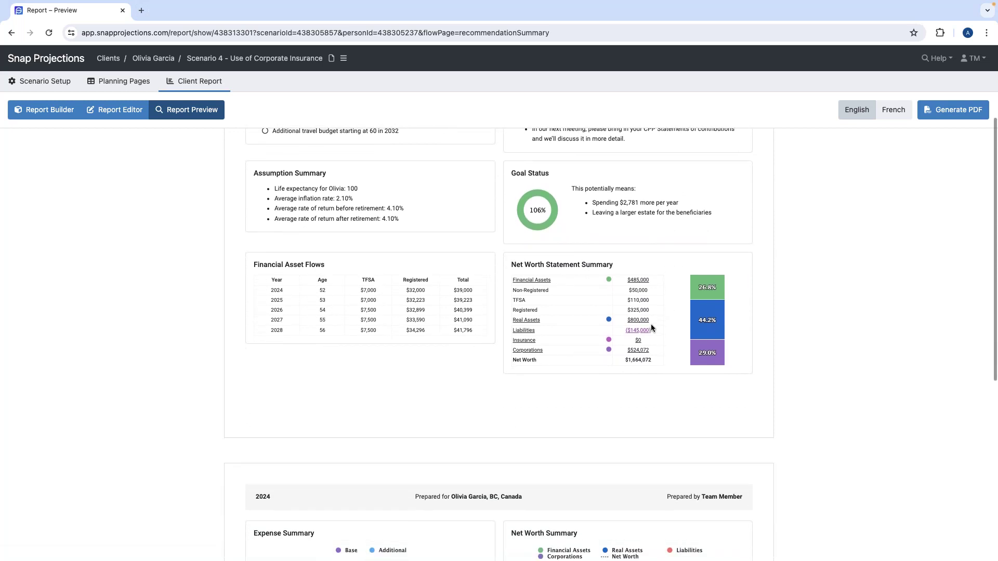
{"action": "scroll", "coordinate": [651, 326], "scroll_direction": "down", "scroll_amount": 1}
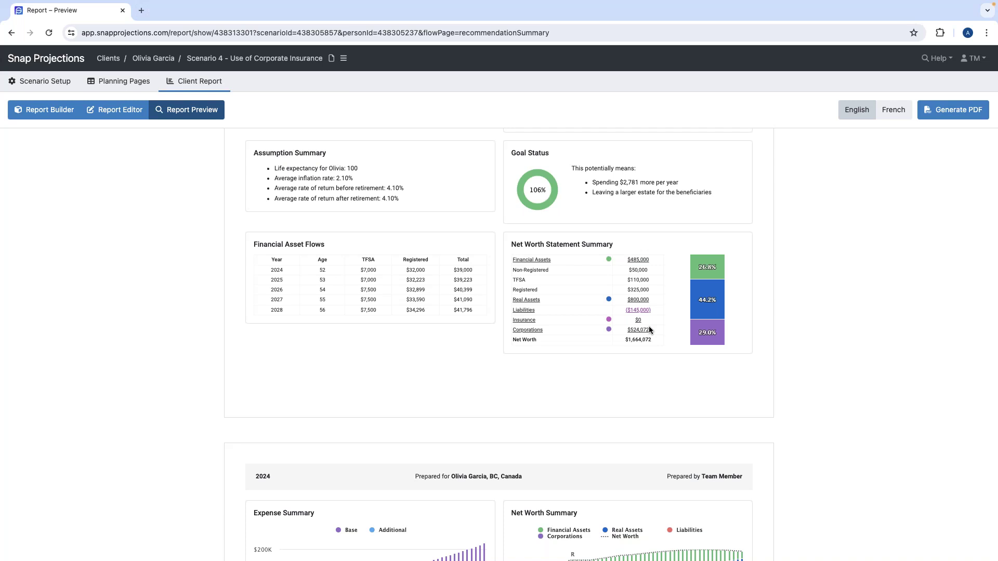
{"action": "scroll", "coordinate": [648, 330], "scroll_direction": "up", "scroll_amount": 3}
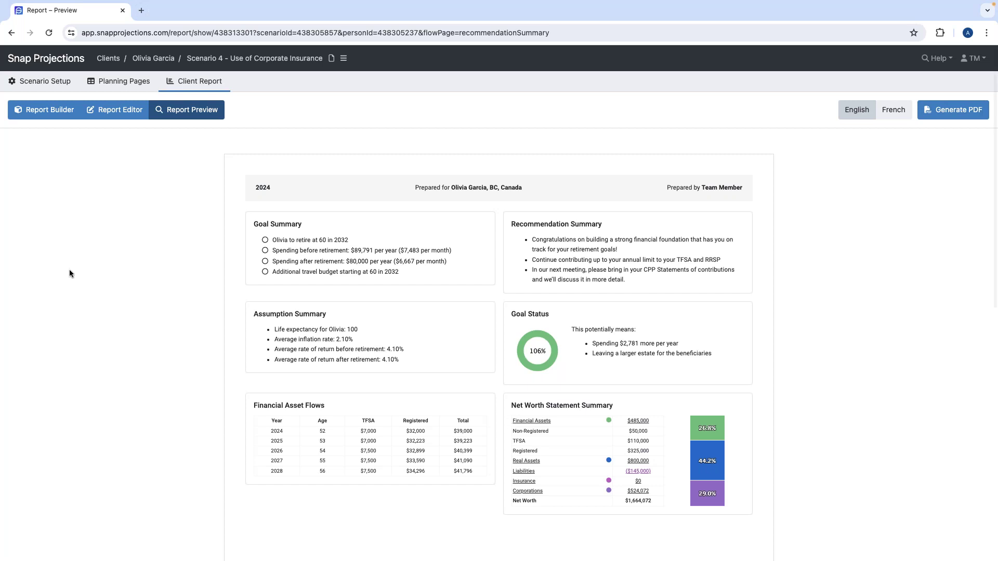
Step: Switch the report's included pages from Snapshots Only to No Filter and review the full page list
{"action": "left_click", "coordinate": [44, 111]}
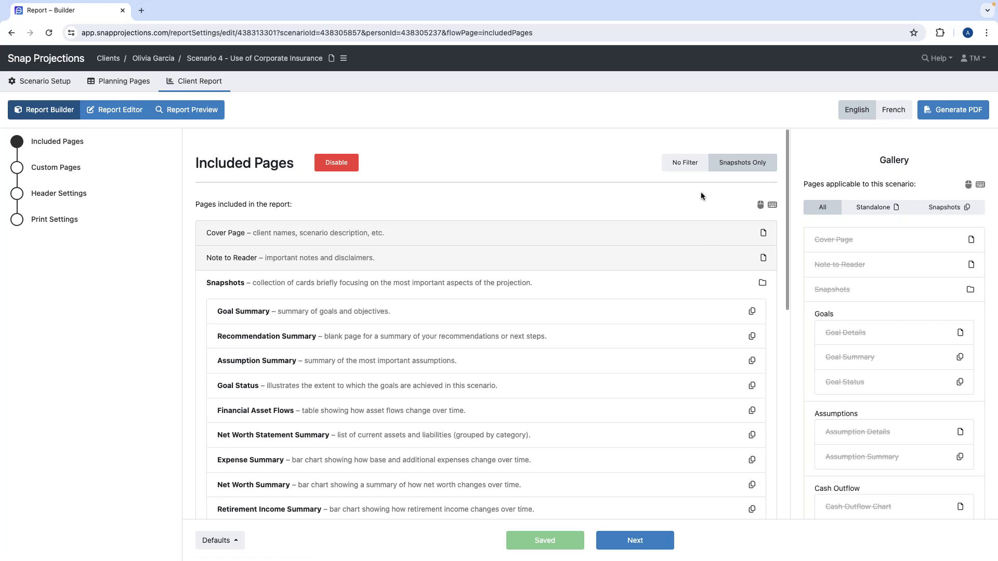
{"action": "left_click", "coordinate": [685, 162]}
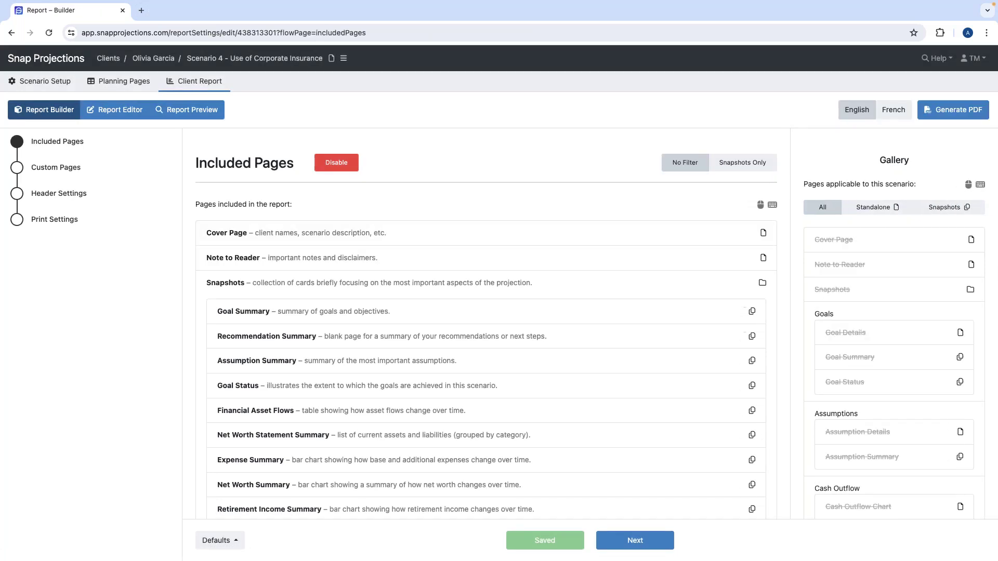
{"action": "scroll", "coordinate": [496, 361], "scroll_direction": "down", "scroll_amount": 2}
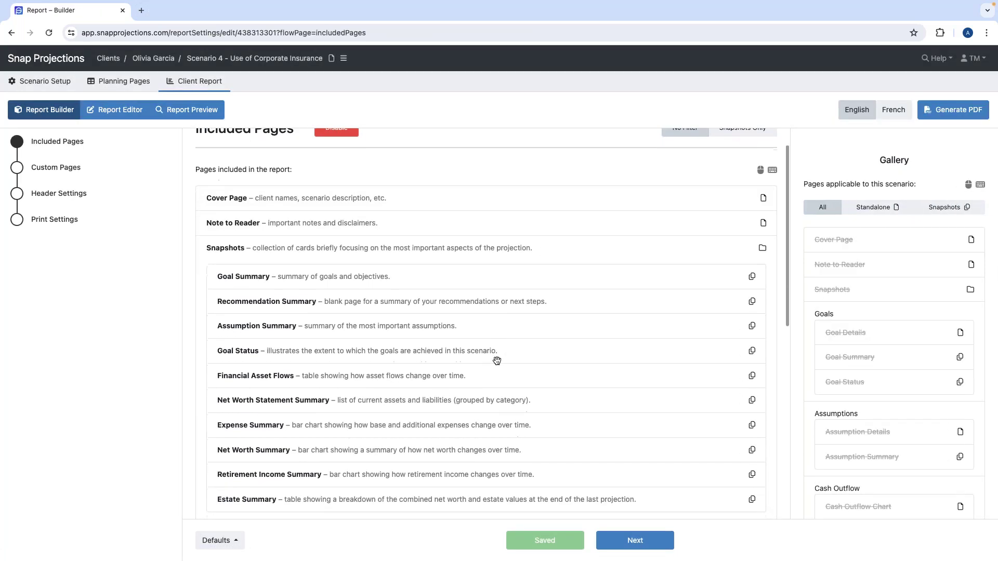
{"action": "scroll", "coordinate": [497, 360], "scroll_direction": "down", "scroll_amount": 8}
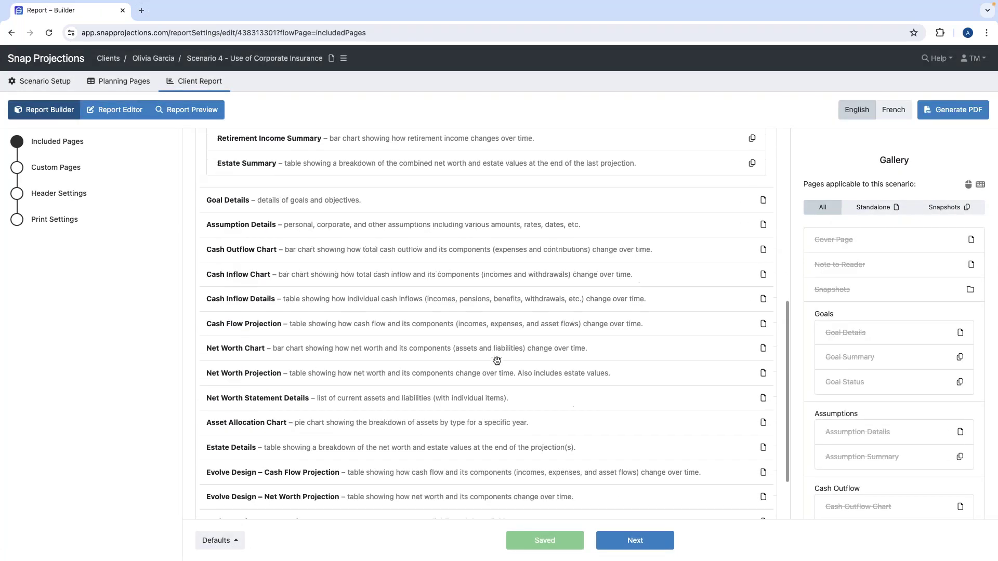
{"action": "scroll", "coordinate": [497, 361], "scroll_direction": "up", "scroll_amount": 10}
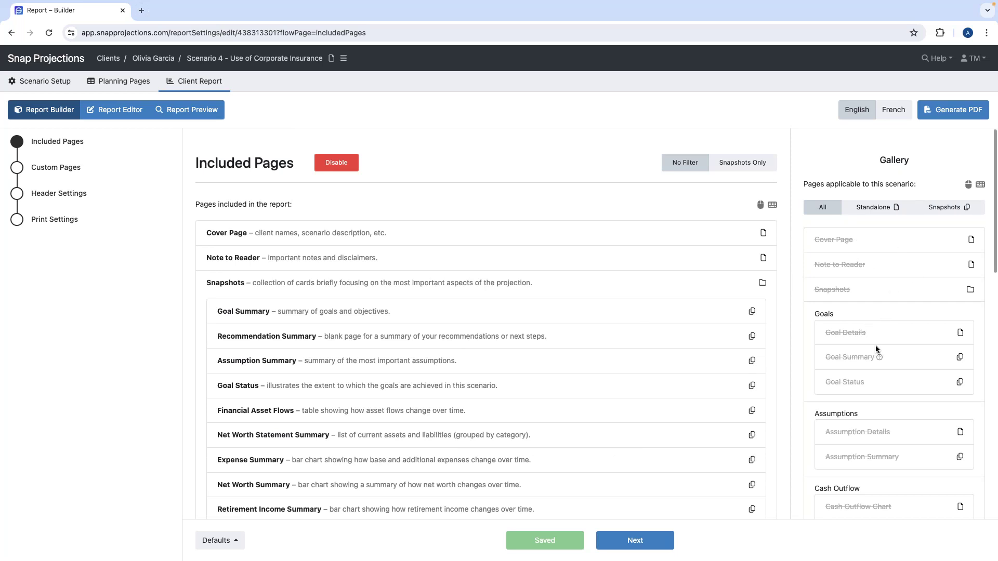
{"action": "scroll", "coordinate": [315, 374], "scroll_direction": "down", "scroll_amount": 7}
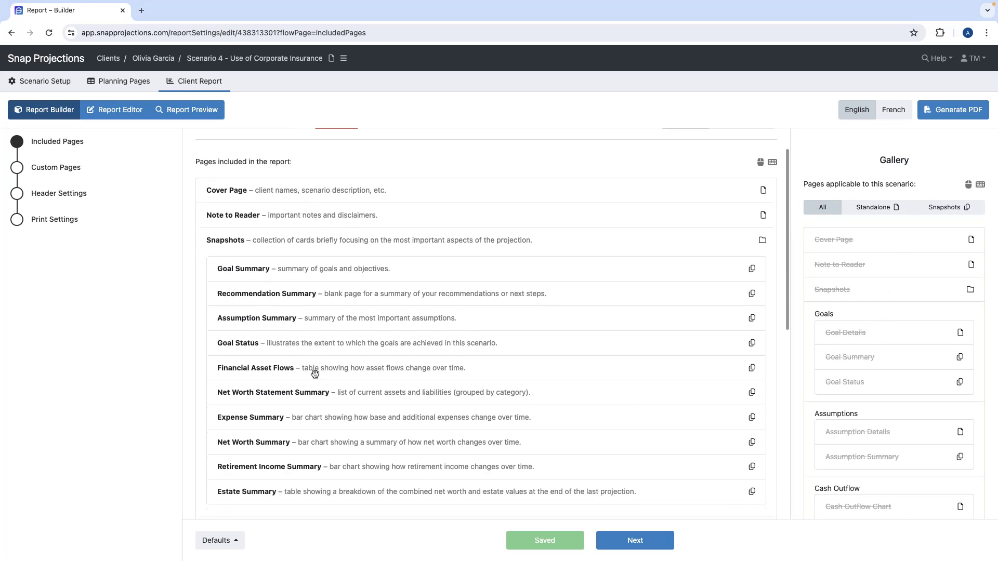
{"action": "scroll", "coordinate": [315, 374], "scroll_direction": "down", "scroll_amount": 2}
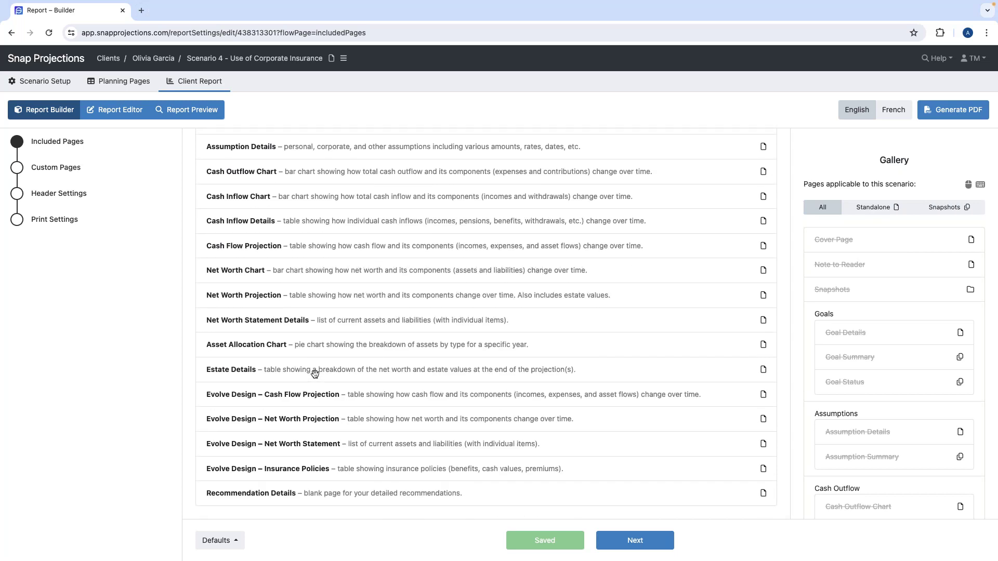
{"action": "scroll", "coordinate": [315, 374], "scroll_direction": "up", "scroll_amount": 3}
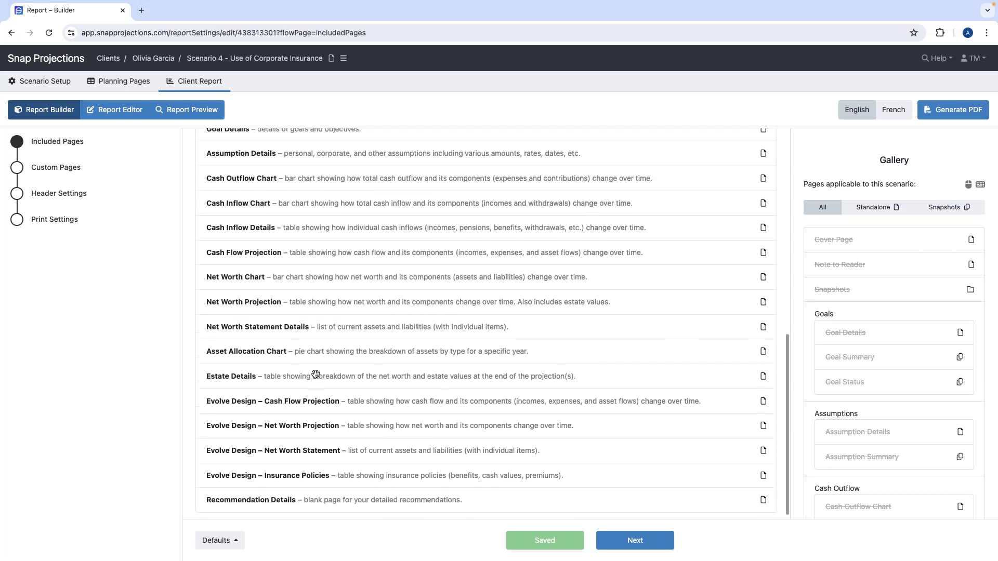
{"action": "scroll", "coordinate": [315, 374], "scroll_direction": "up", "scroll_amount": 1}
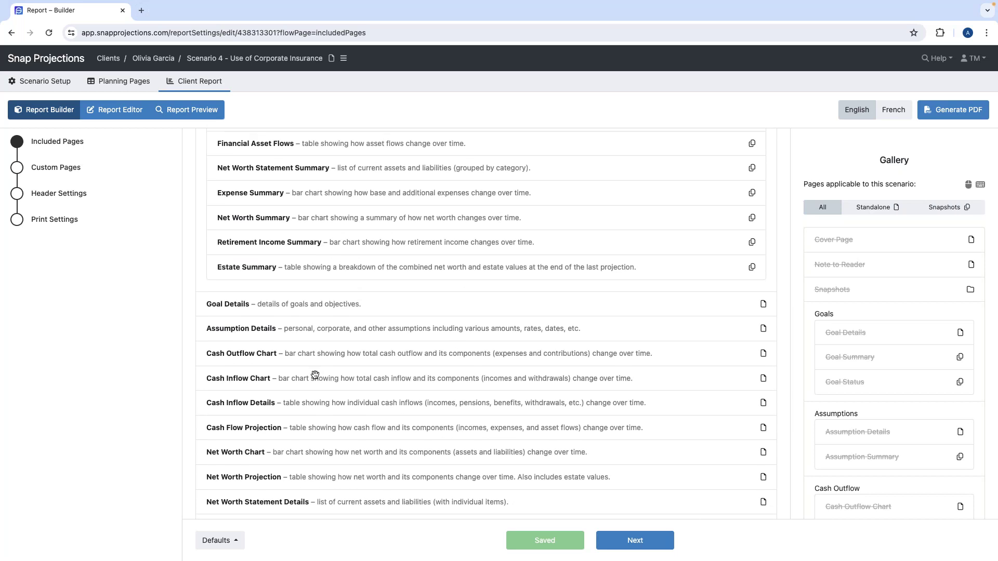
{"action": "scroll", "coordinate": [315, 374], "scroll_direction": "down", "scroll_amount": 1}
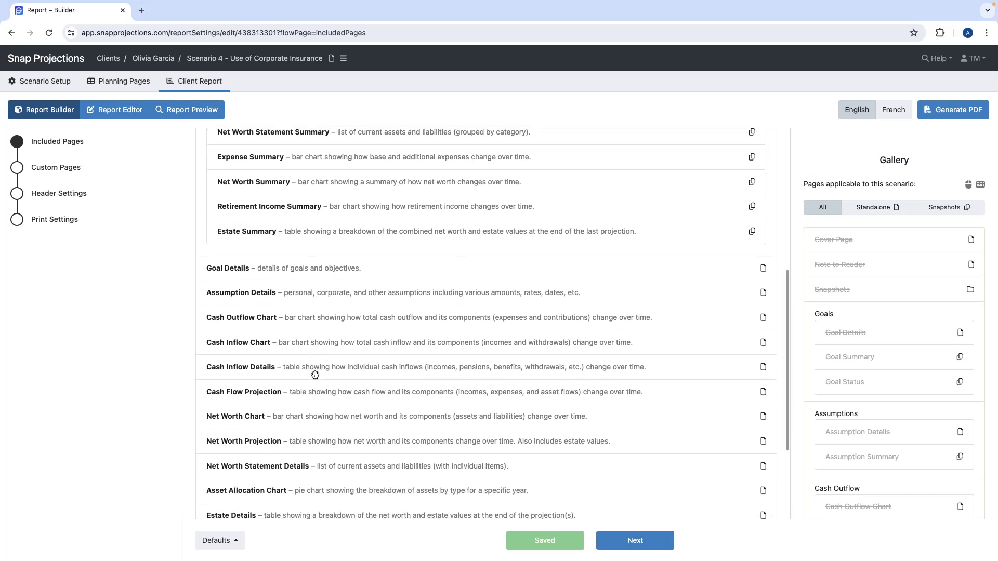
{"action": "scroll", "coordinate": [315, 374], "scroll_direction": "up", "scroll_amount": 5}
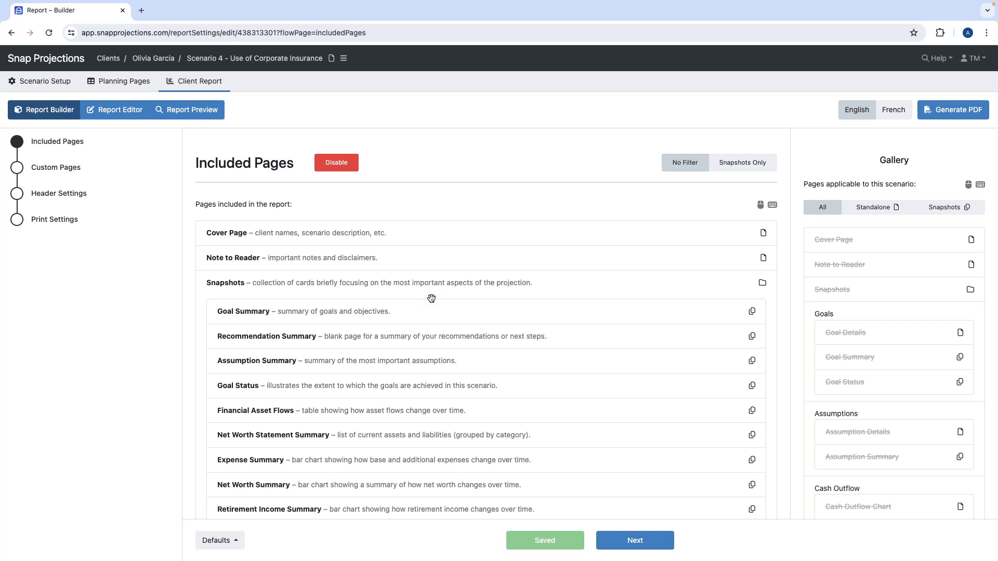
Step: Remove the Asset Allocation Chart, Net Worth Projection and Net Worth Statement Details pages from the report
{"action": "scroll", "coordinate": [432, 299], "scroll_direction": "down", "scroll_amount": 6}
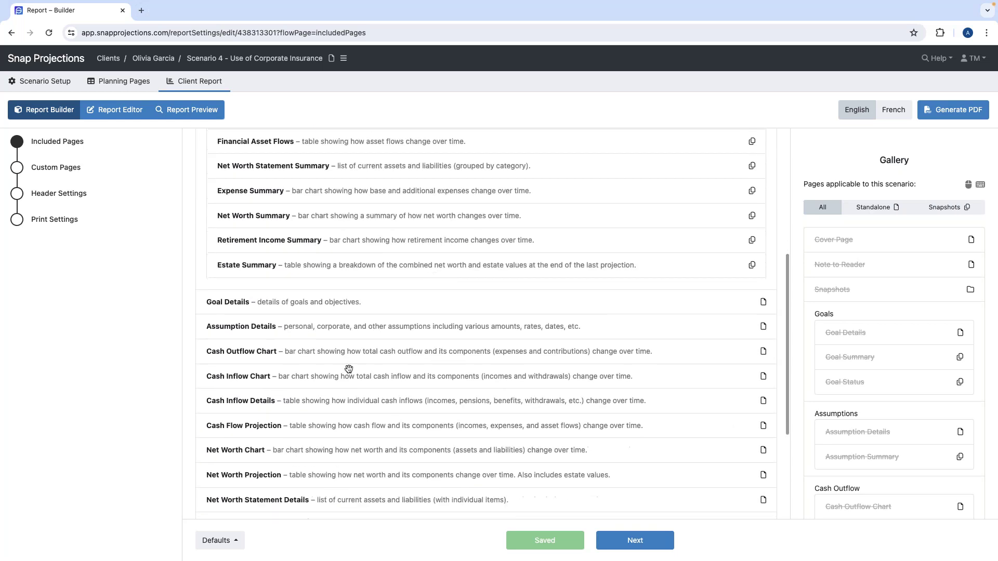
{"action": "scroll", "coordinate": [261, 407], "scroll_direction": "down", "scroll_amount": 1}
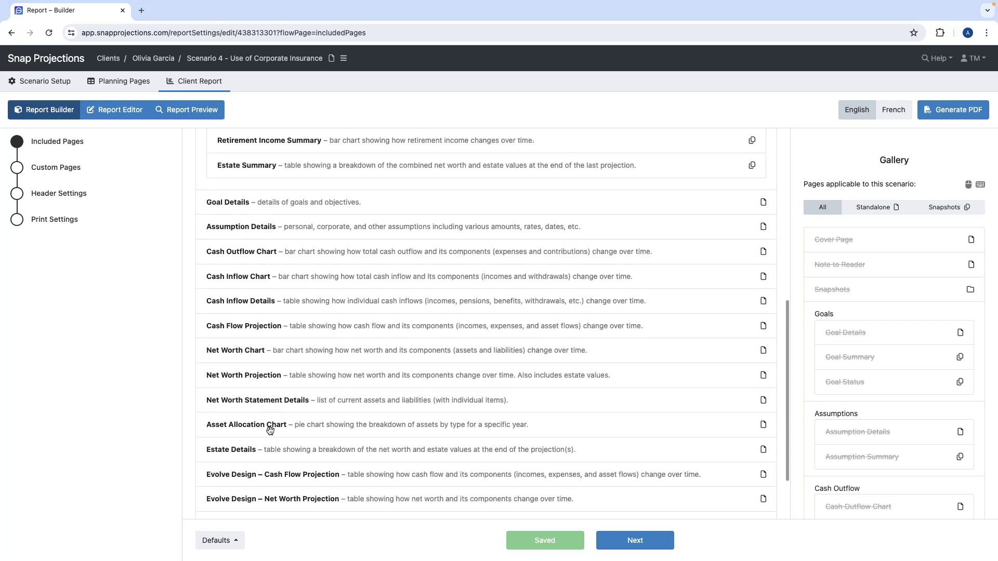
{"action": "left_click", "coordinate": [270, 424]}
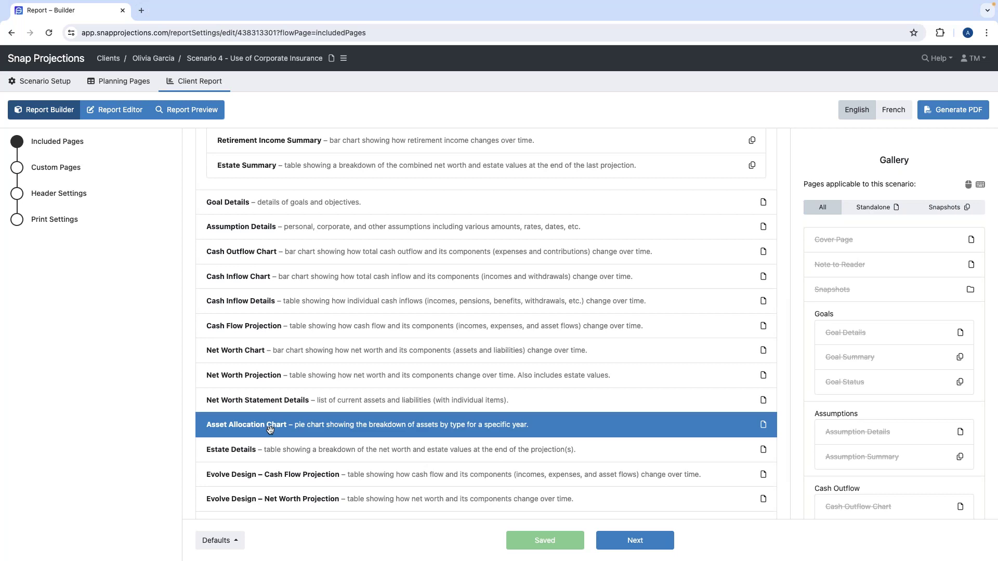
{"action": "double_click", "coordinate": [269, 429]}
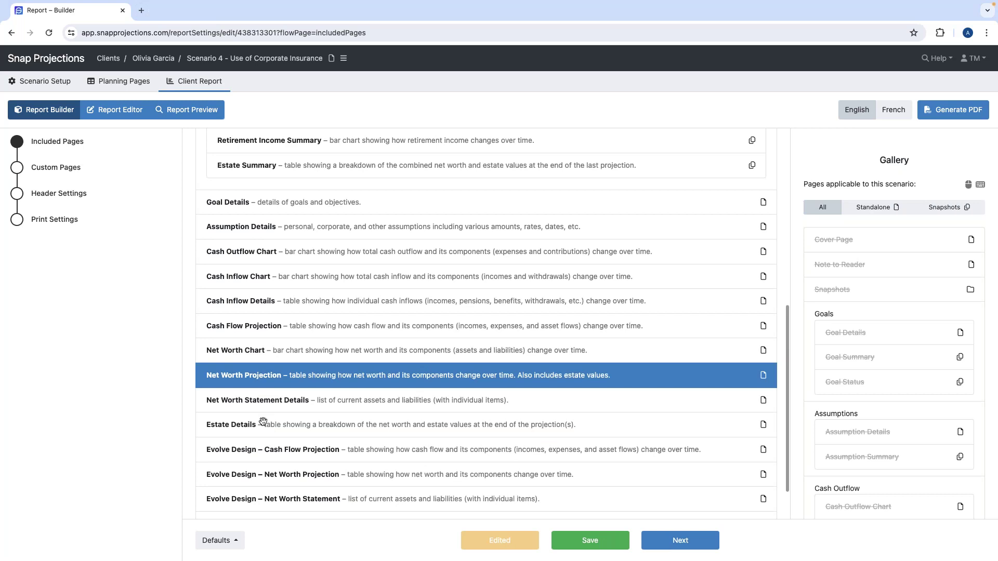
{"action": "left_click", "coordinate": [264, 406], "text": "shift"}
{"action": "key", "text": "Delete"}
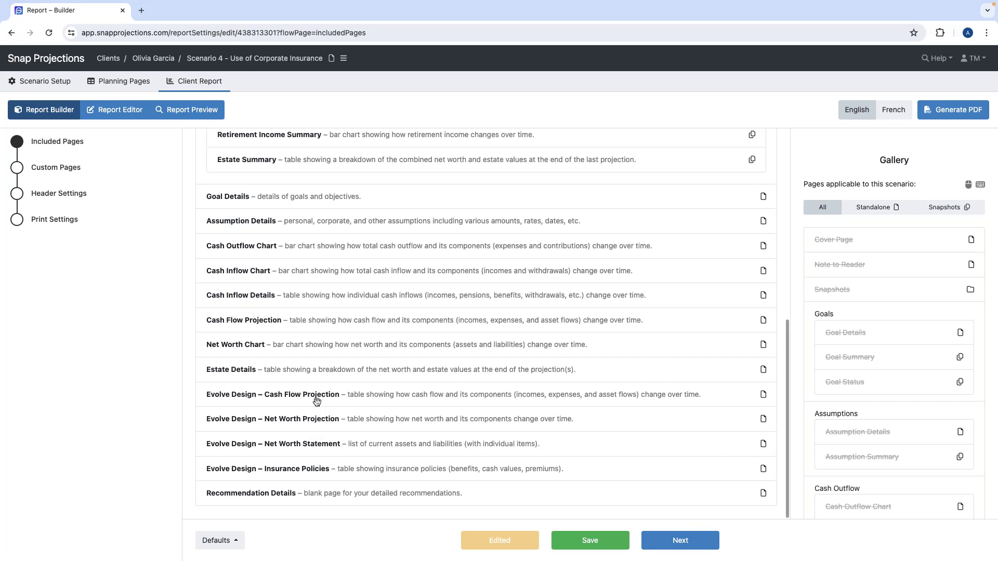
Step: Remove the Evolve Design Net Worth Projection and Insurance Policies pages, and move Recommendation Details directly below Estate Details
{"action": "left_click", "coordinate": [315, 428]}
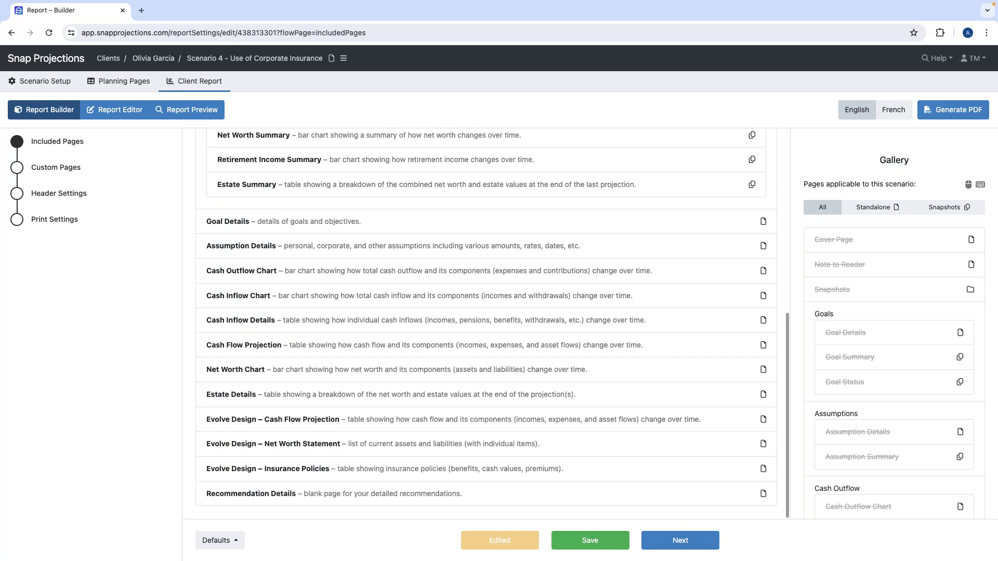
{"action": "left_click", "coordinate": [311, 468]}
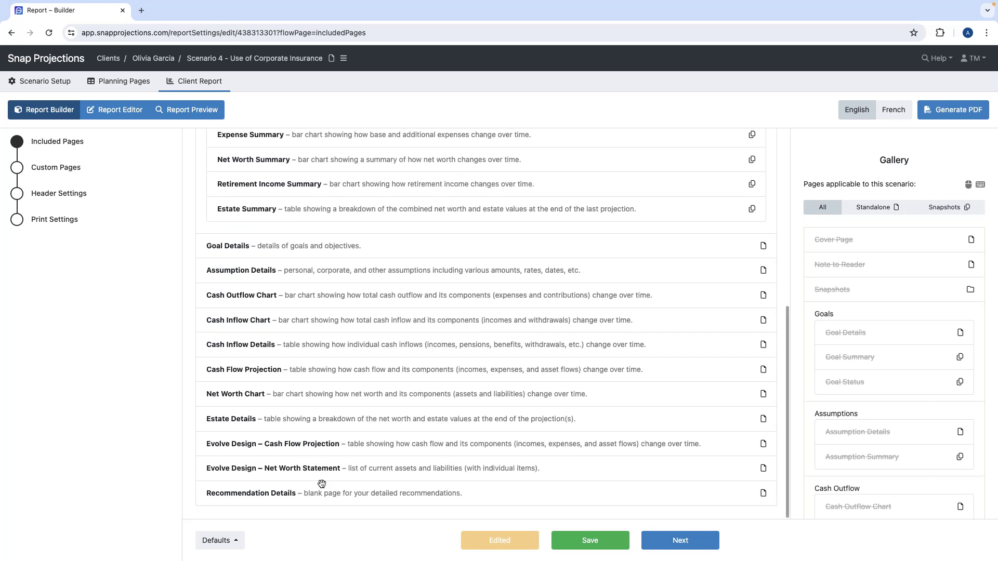
{"action": "left_click_drag", "start_coordinate": [293, 492], "coordinate": [309, 442]}
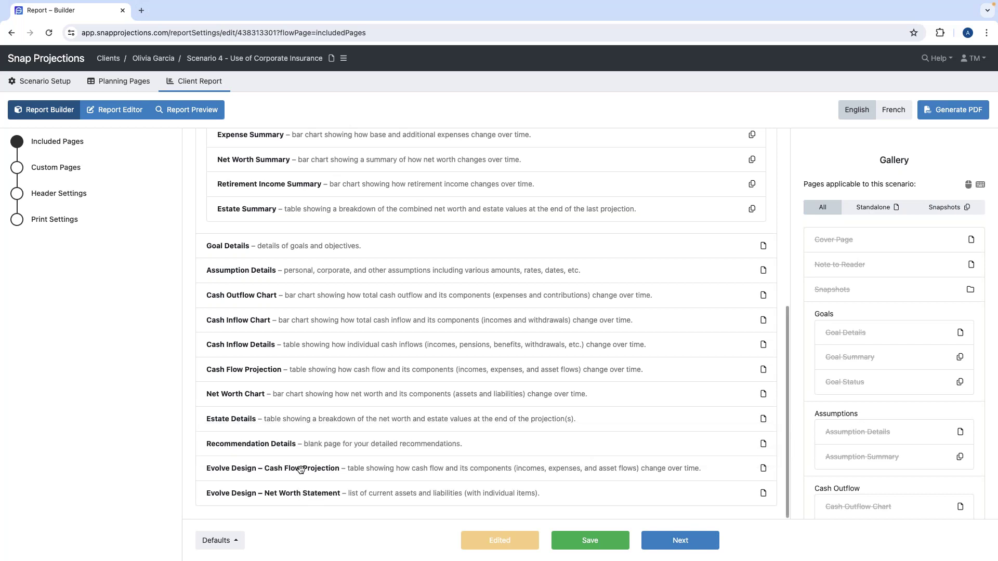
Step: Review the order and selection of the included pages, from the Cover Page through the Evolve Design pages
{"action": "scroll", "coordinate": [425, 366], "scroll_direction": "up", "scroll_amount": 6}
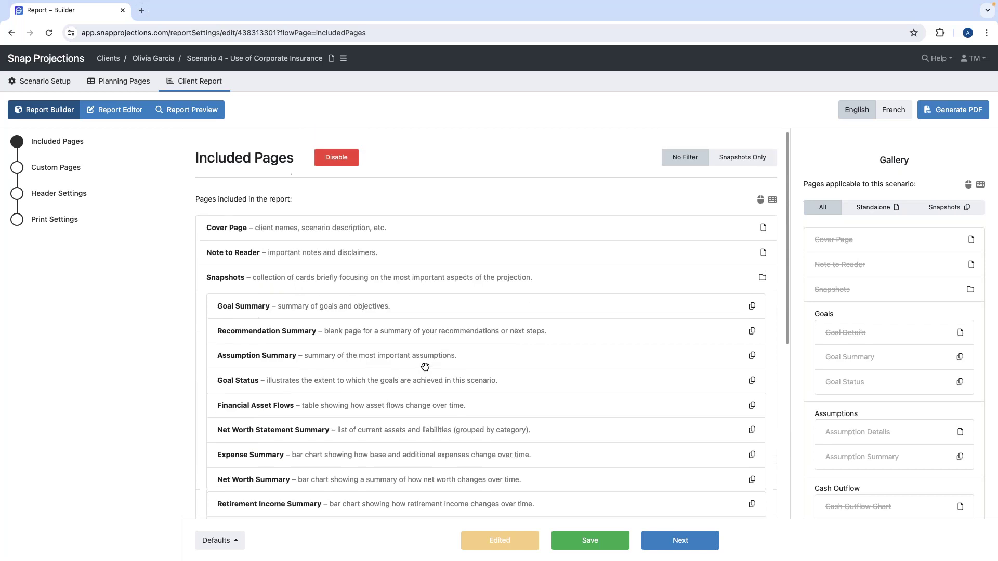
{"action": "scroll", "coordinate": [425, 367], "scroll_direction": "down", "scroll_amount": 6}
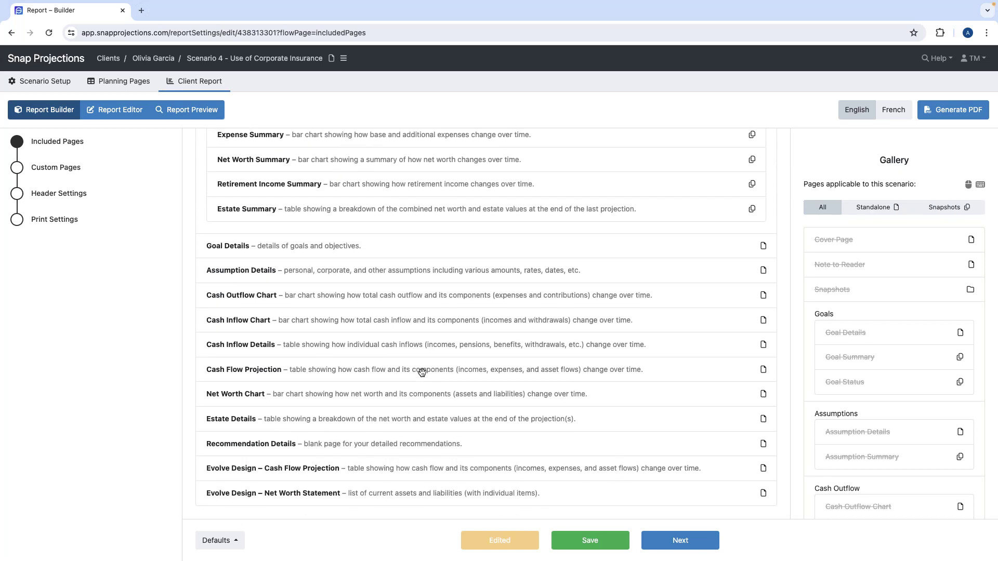
{"action": "scroll", "coordinate": [422, 372], "scroll_direction": "up", "scroll_amount": 6}
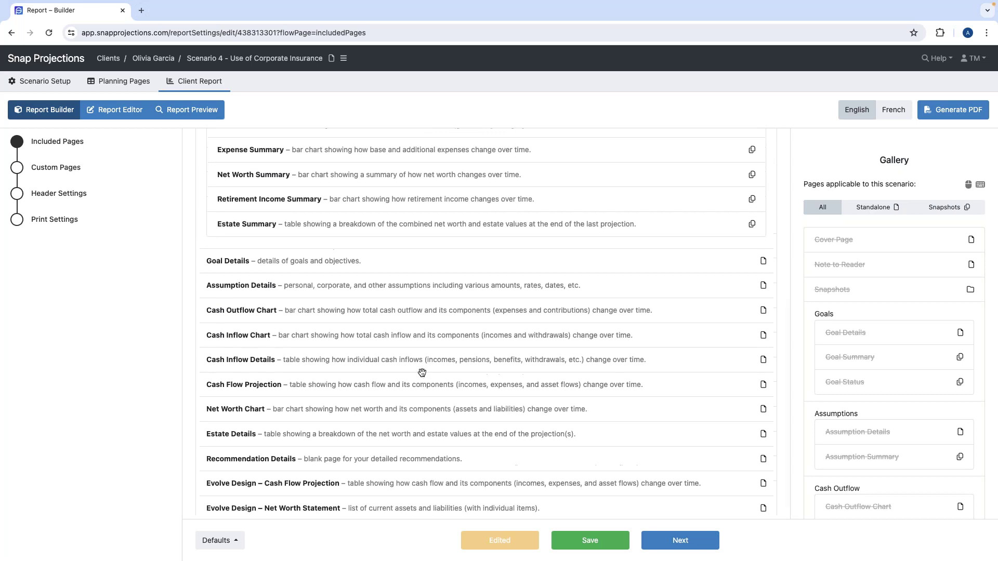
{"action": "scroll", "coordinate": [422, 372], "scroll_direction": "down", "scroll_amount": 3}
{"action": "scroll", "coordinate": [421, 372], "scroll_direction": "down", "scroll_amount": 1}
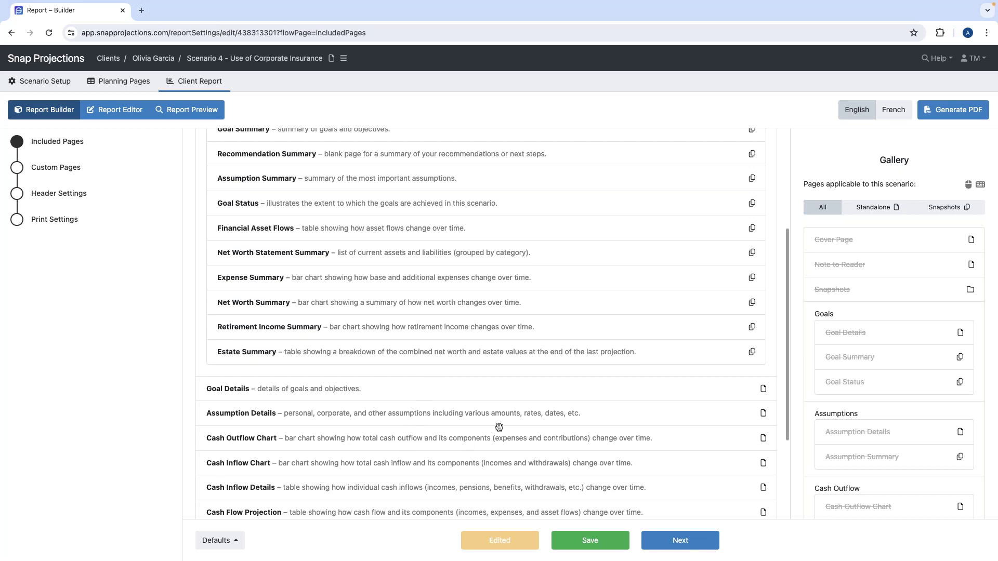
Step: Save the included pages selection and store it as the default page settings for new scenarios
{"action": "scroll", "coordinate": [499, 426], "scroll_direction": "down", "scroll_amount": 3}
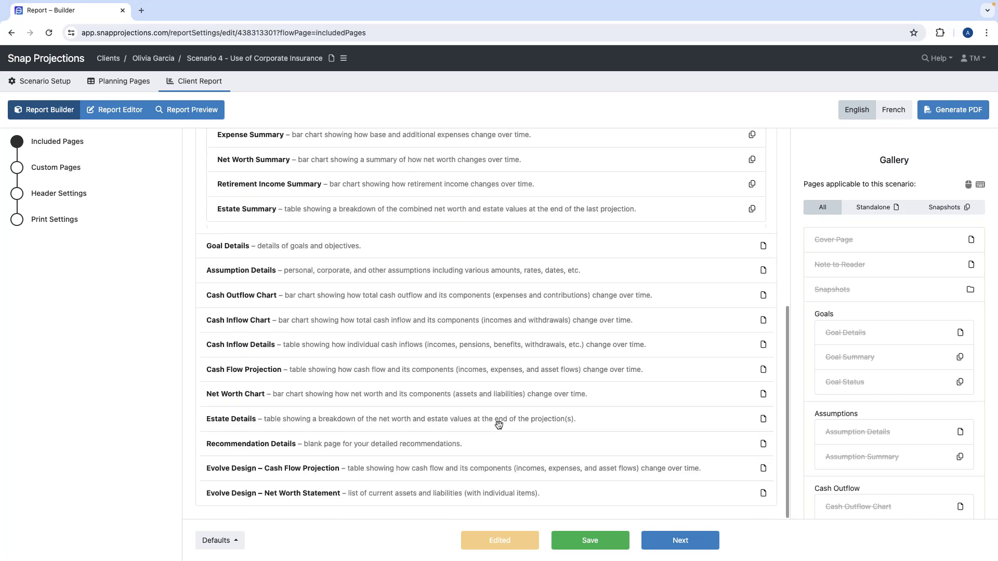
{"action": "left_click", "coordinate": [585, 544]}
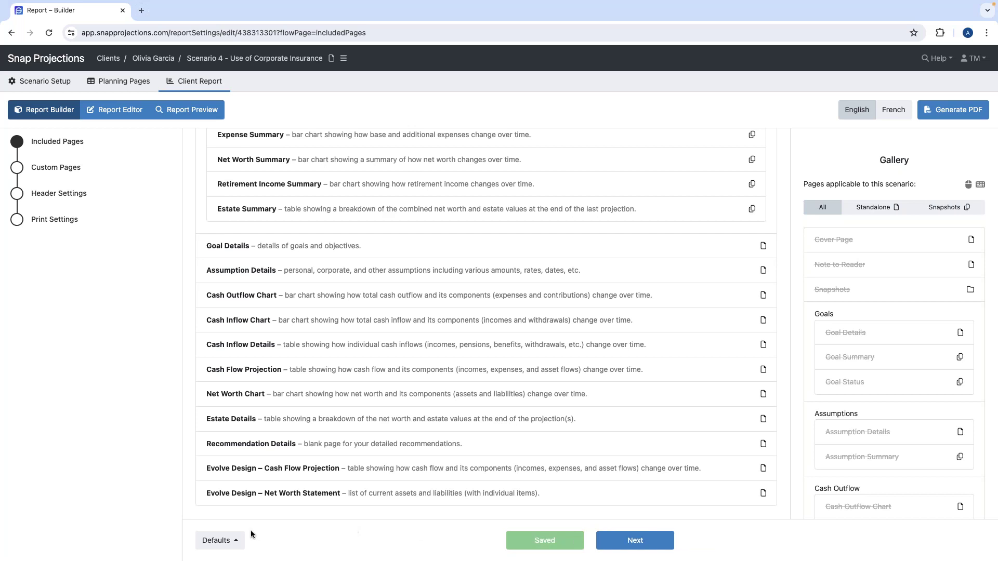
{"action": "left_click", "coordinate": [205, 536]}
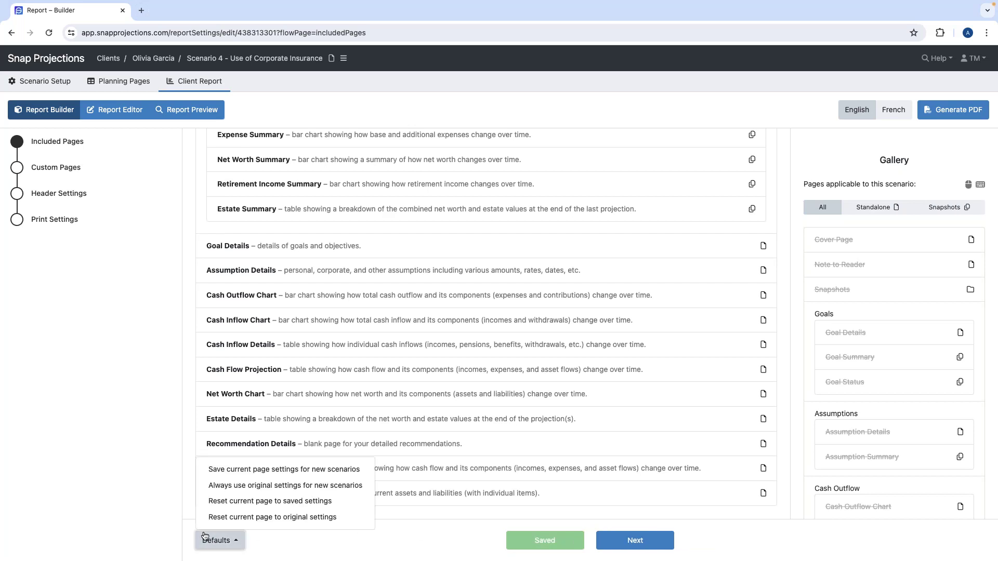
{"action": "left_click", "coordinate": [254, 478]}
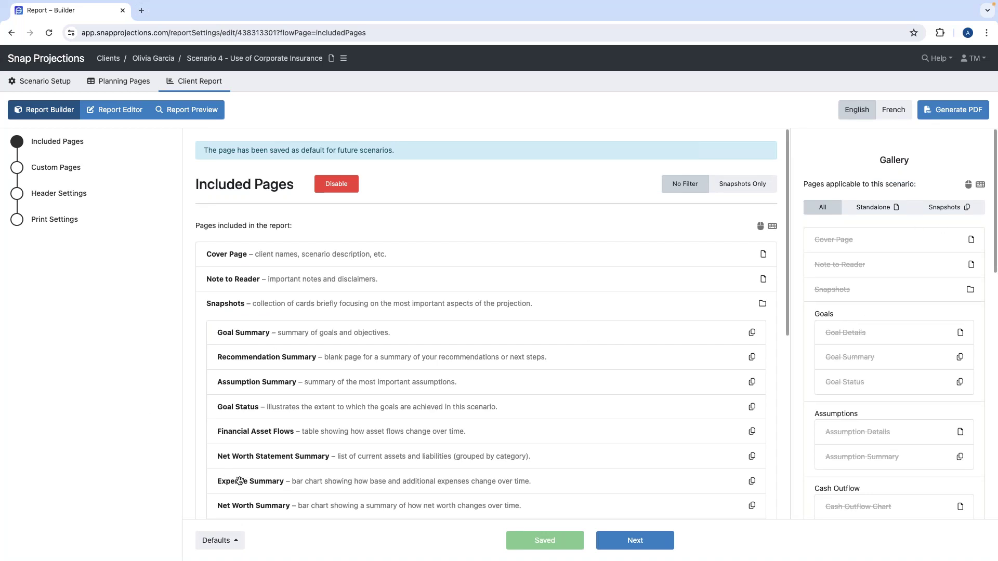
{"action": "left_click", "coordinate": [224, 547]}
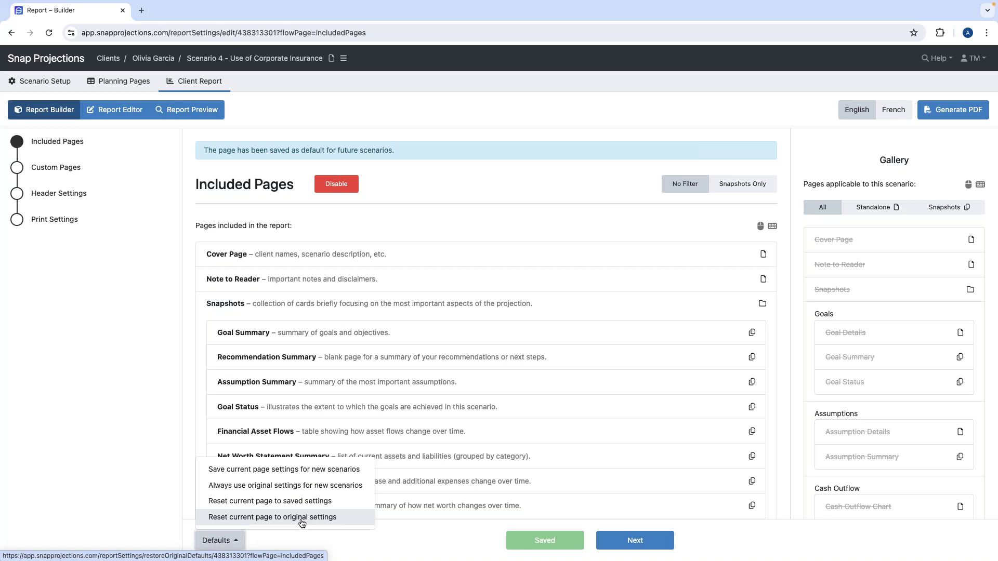
{"action": "left_click", "coordinate": [167, 481]}
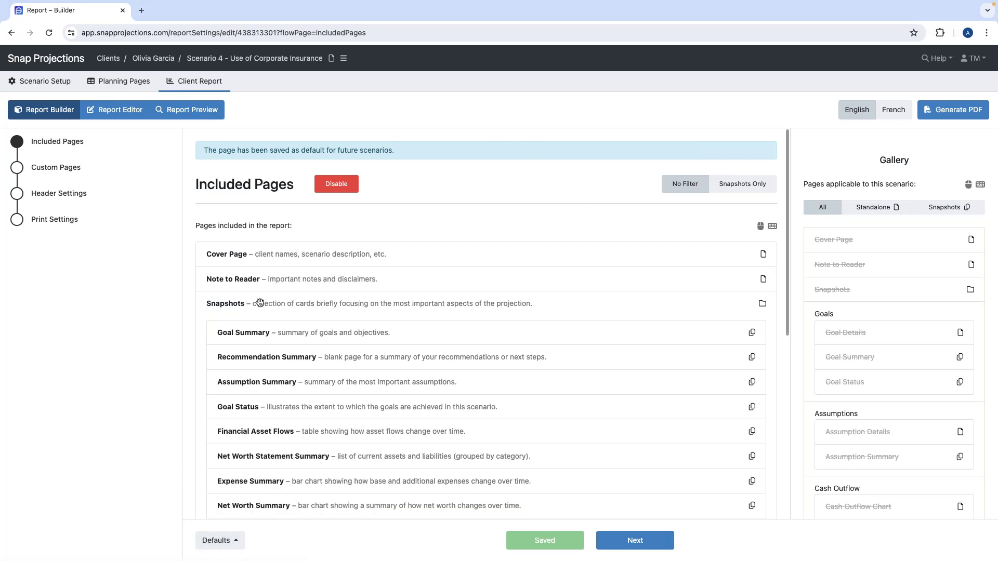
Step: Add a blank custom page to the report and delete it again
{"action": "left_click", "coordinate": [67, 172]}
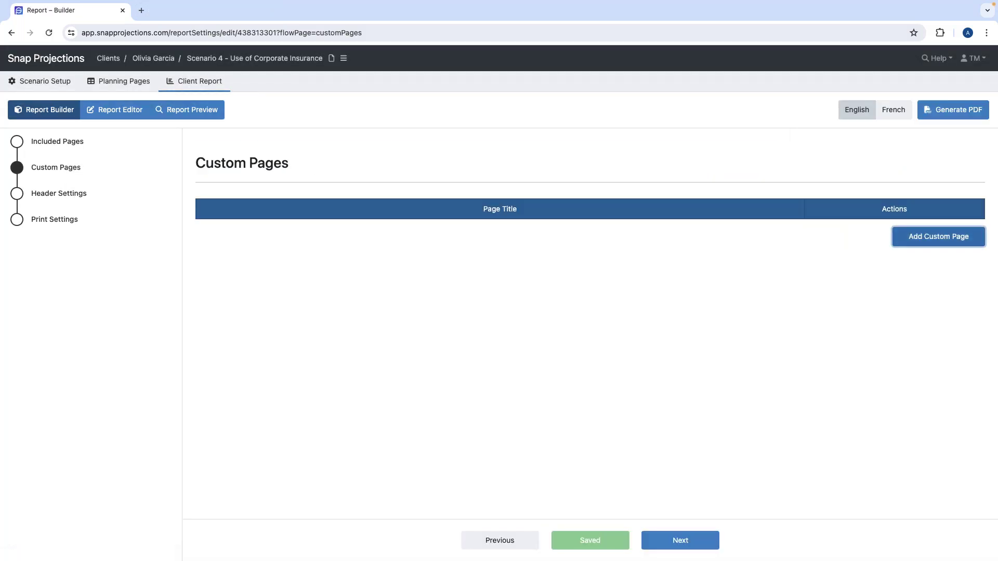
{"action": "left_click", "coordinate": [930, 242]}
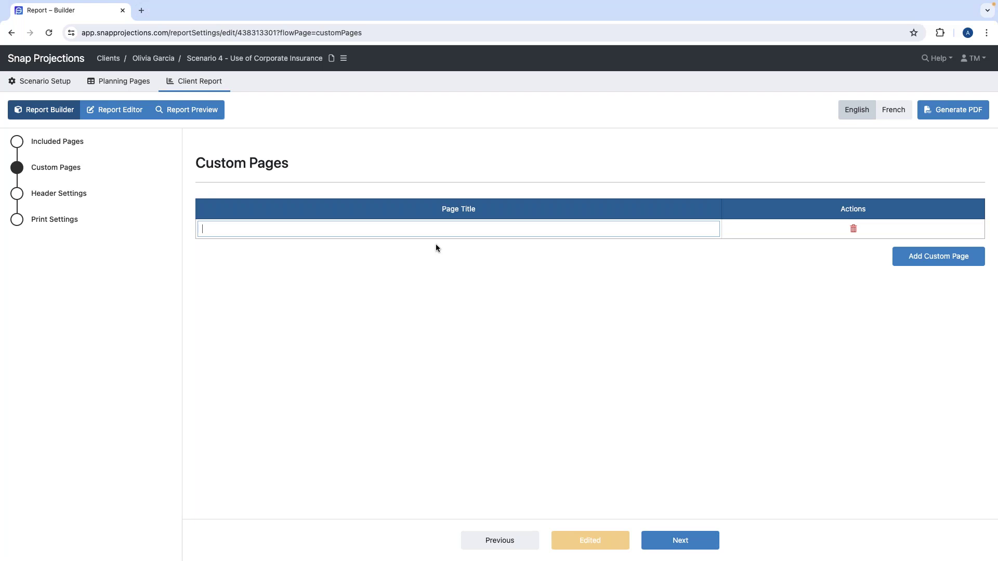
{"action": "left_click", "coordinate": [853, 229]}
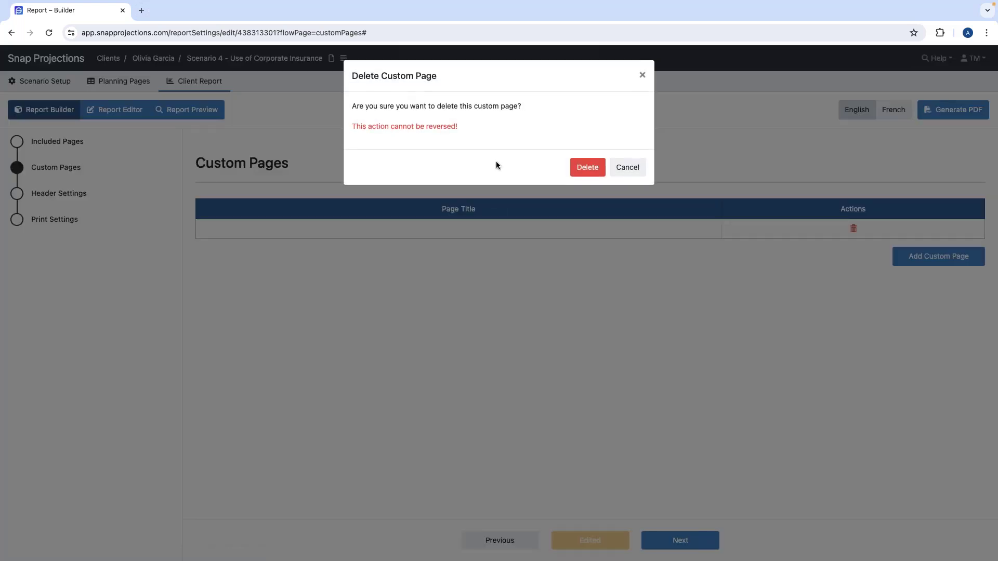
{"action": "left_click", "coordinate": [587, 164]}
Step: Review the report's header settings and print settings
{"action": "left_click", "coordinate": [39, 194]}
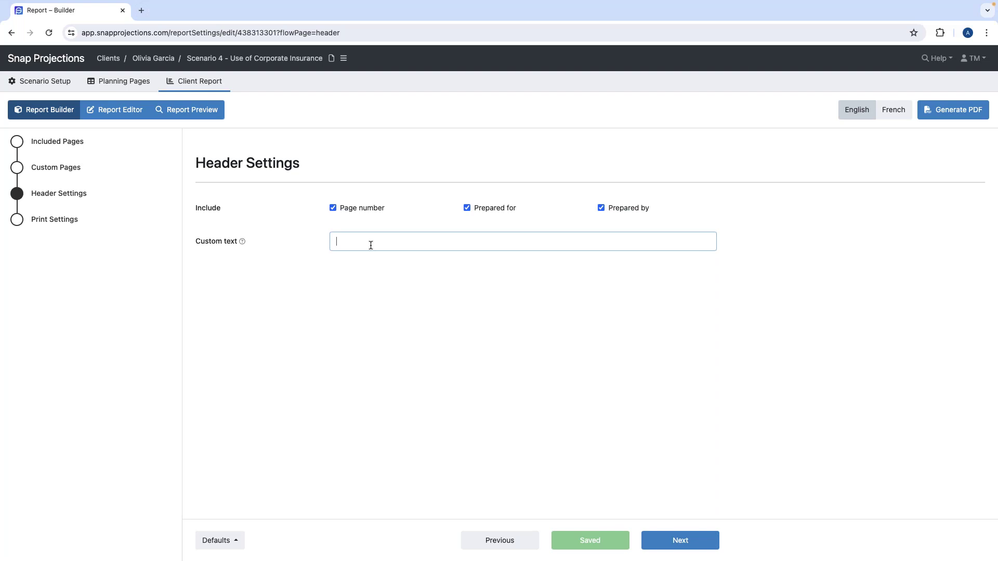
{"action": "left_click", "coordinate": [43, 220]}
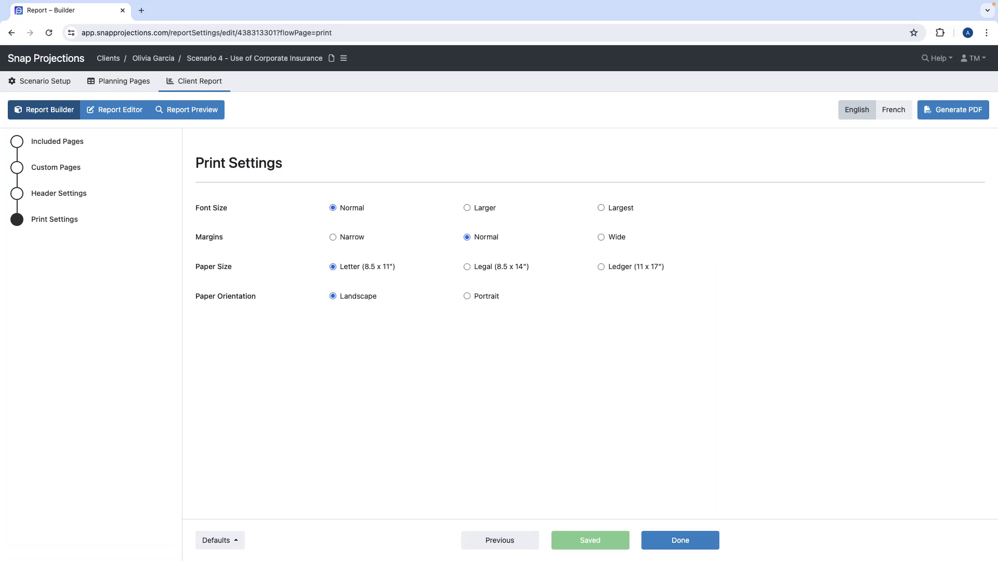
Step: Review the Cover Page in the Report Editor and the default-settings options available for it
{"action": "left_click", "coordinate": [121, 108]}
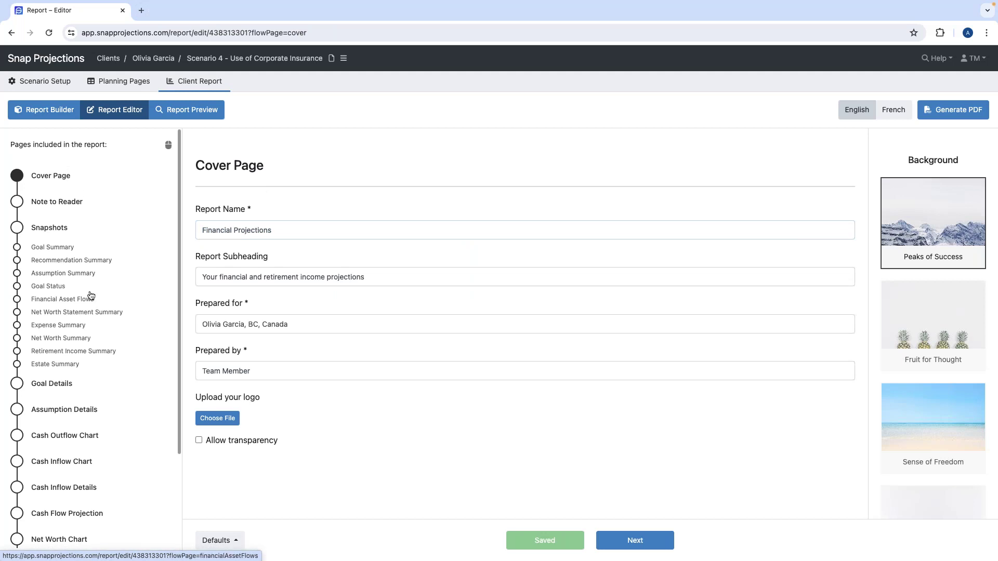
{"action": "scroll", "coordinate": [91, 295], "scroll_direction": "down", "scroll_amount": 1}
{"action": "scroll", "coordinate": [91, 295], "scroll_direction": "up", "scroll_amount": 1}
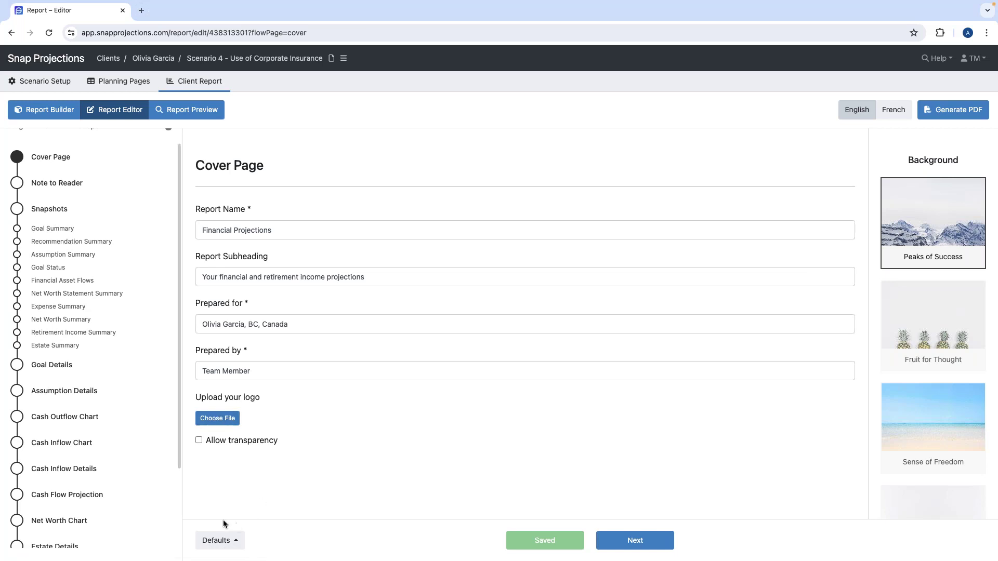
{"action": "left_click", "coordinate": [221, 540]}
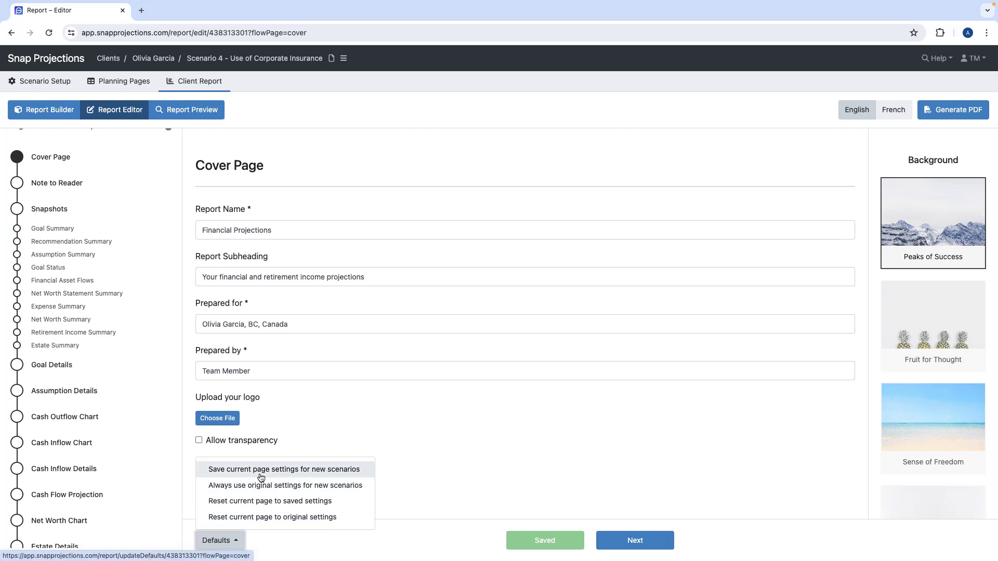
{"action": "left_click", "coordinate": [323, 435]}
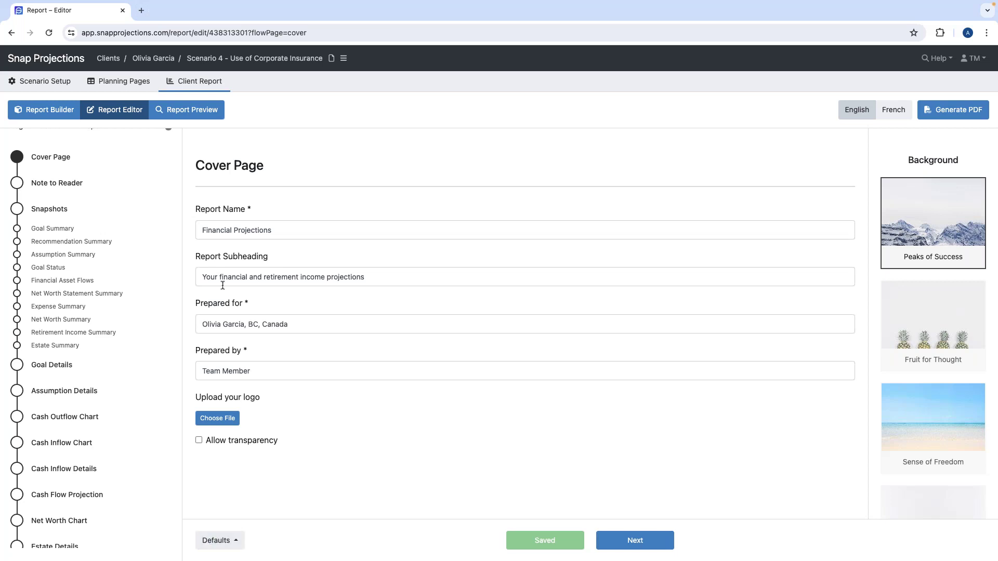
Step: Review the Note to Reader page, the list of report pages and the page's default-settings options
{"action": "left_click", "coordinate": [53, 182]}
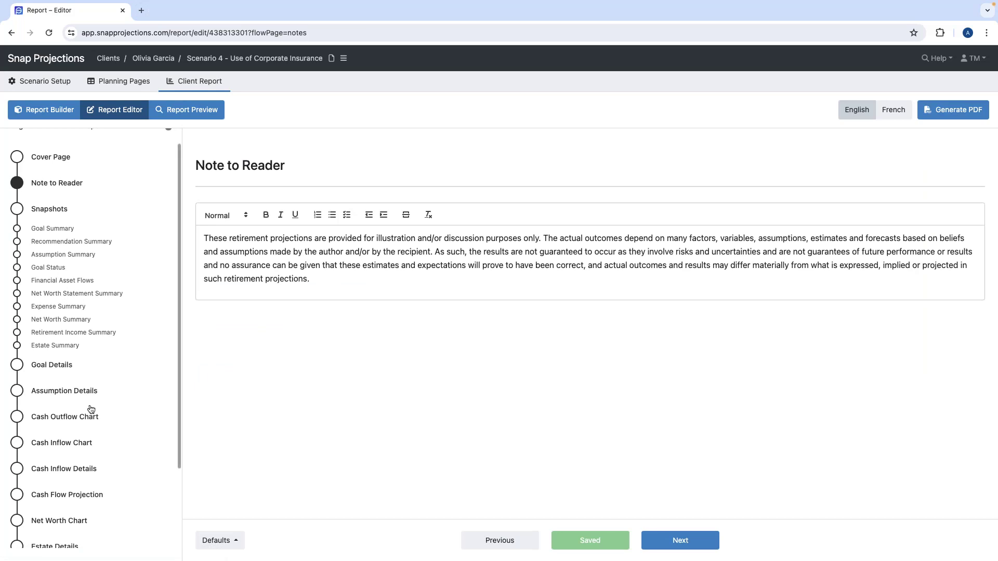
{"action": "scroll", "coordinate": [91, 411], "scroll_direction": "down", "scroll_amount": 2}
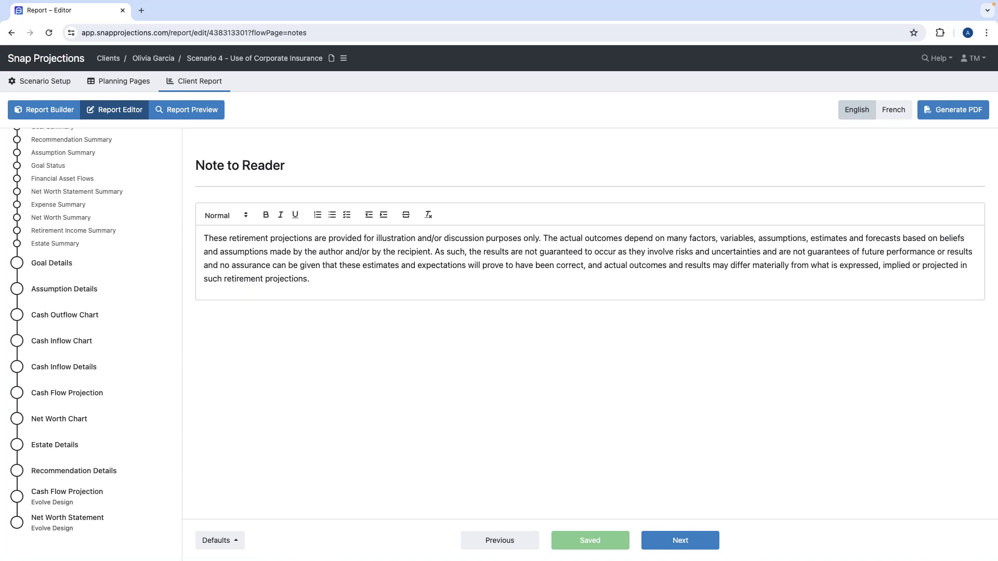
{"action": "scroll", "coordinate": [52, 333], "scroll_direction": "up", "scroll_amount": 3}
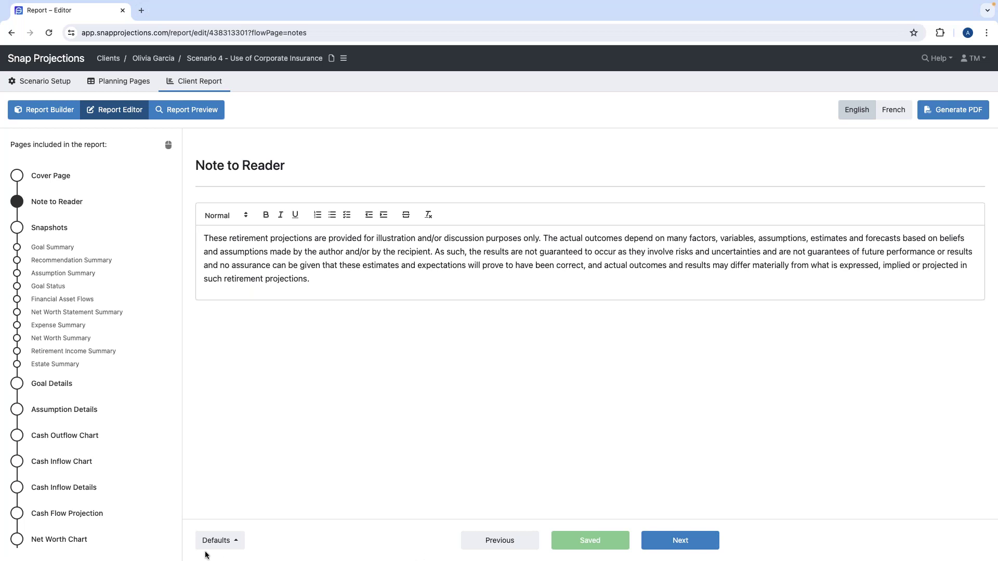
{"action": "left_click", "coordinate": [219, 541]}
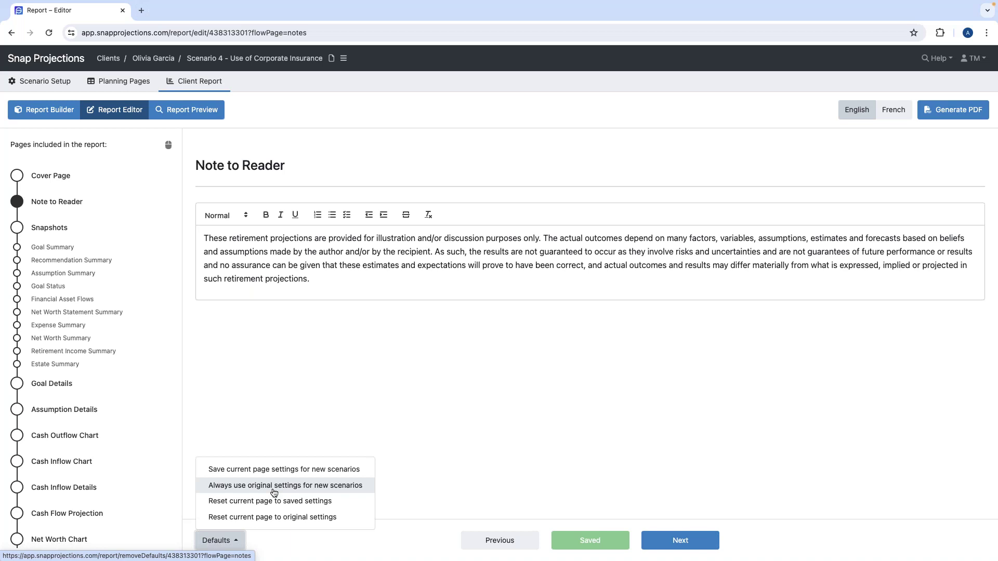
{"action": "left_click", "coordinate": [311, 429]}
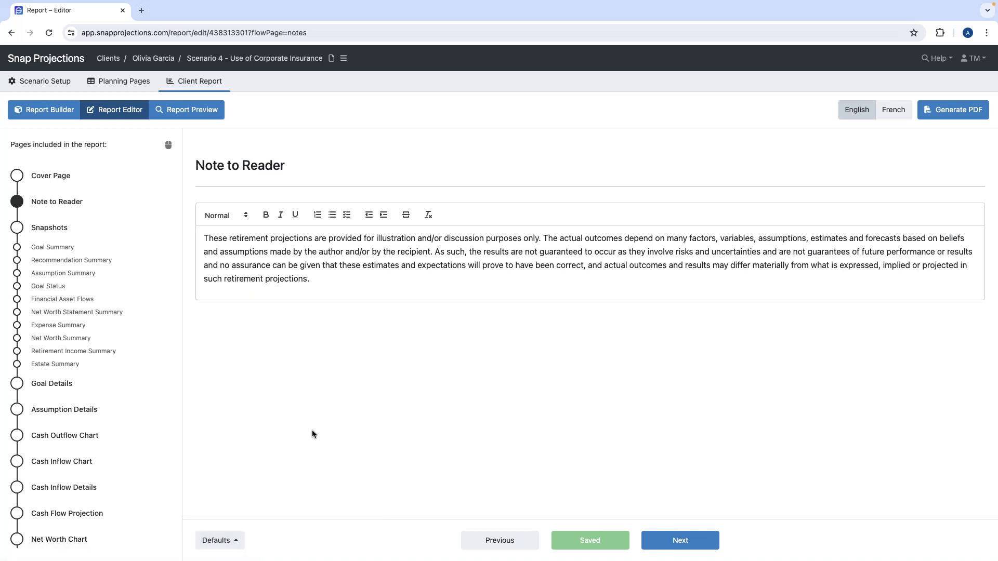
Step: Read through the Goal Details page text from Financial Management to Estate Planning
{"action": "left_click", "coordinate": [62, 383]}
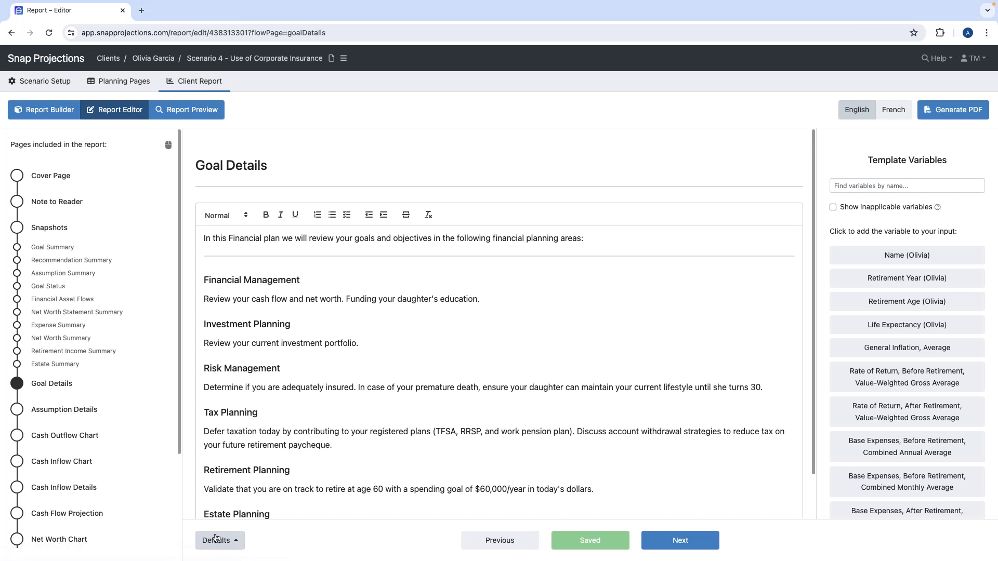
{"action": "scroll", "coordinate": [311, 419], "scroll_direction": "down", "scroll_amount": 1}
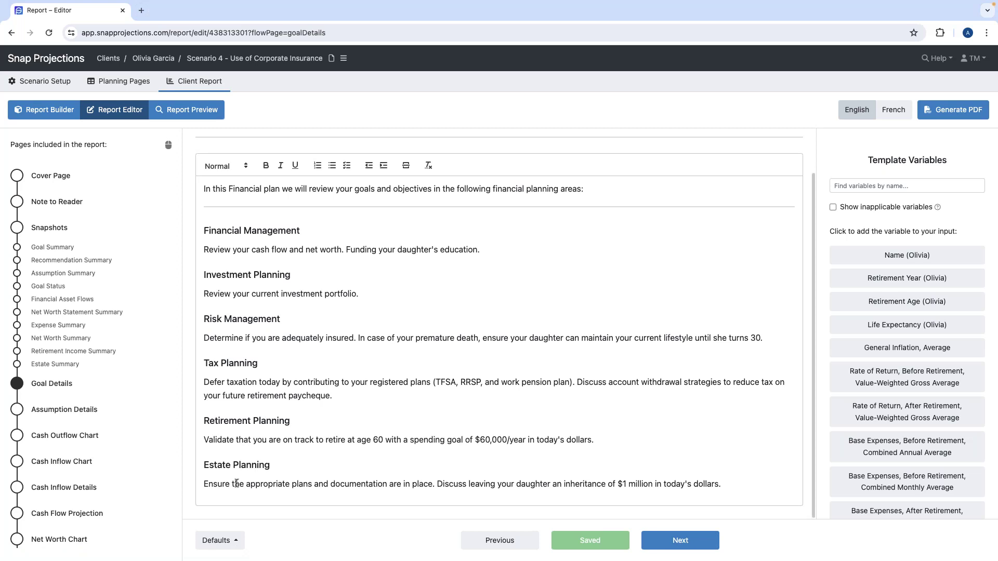
{"action": "scroll", "coordinate": [86, 414], "scroll_direction": "down", "scroll_amount": 1}
Step: Save the Recommendation Details page's current settings as the default for new scenarios
{"action": "scroll", "coordinate": [87, 414], "scroll_direction": "down", "scroll_amount": 2}
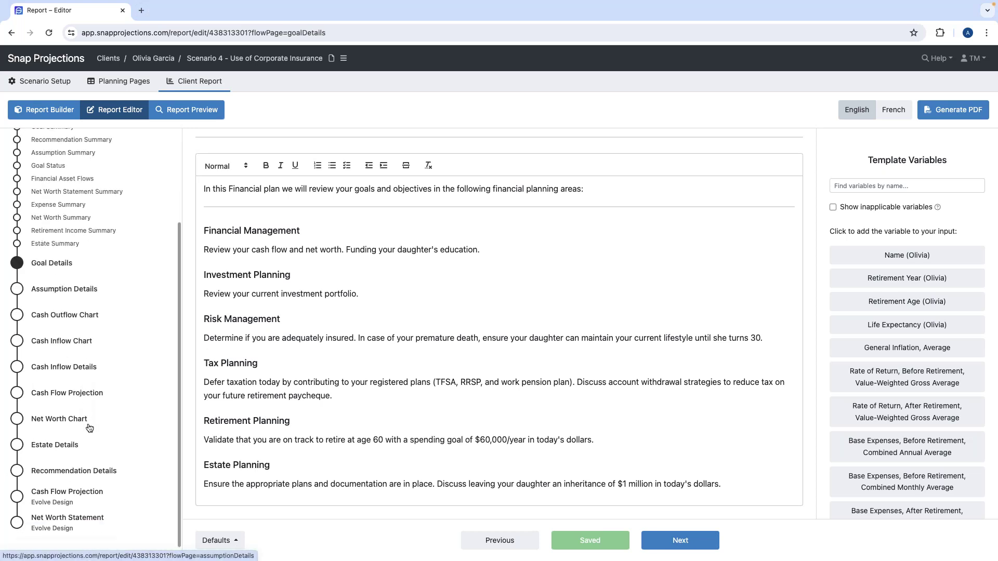
{"action": "left_click", "coordinate": [83, 471]}
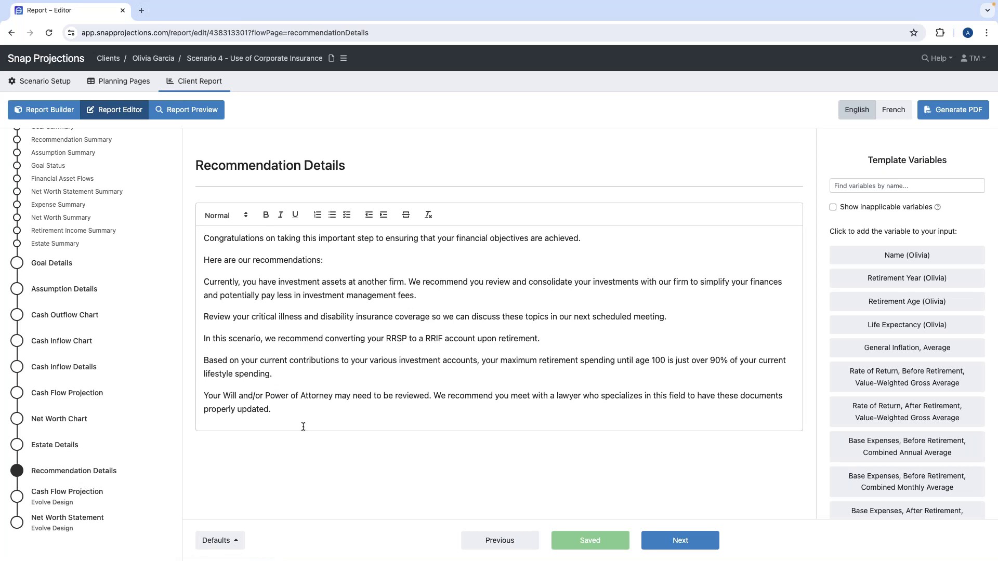
{"action": "left_click", "coordinate": [220, 541]}
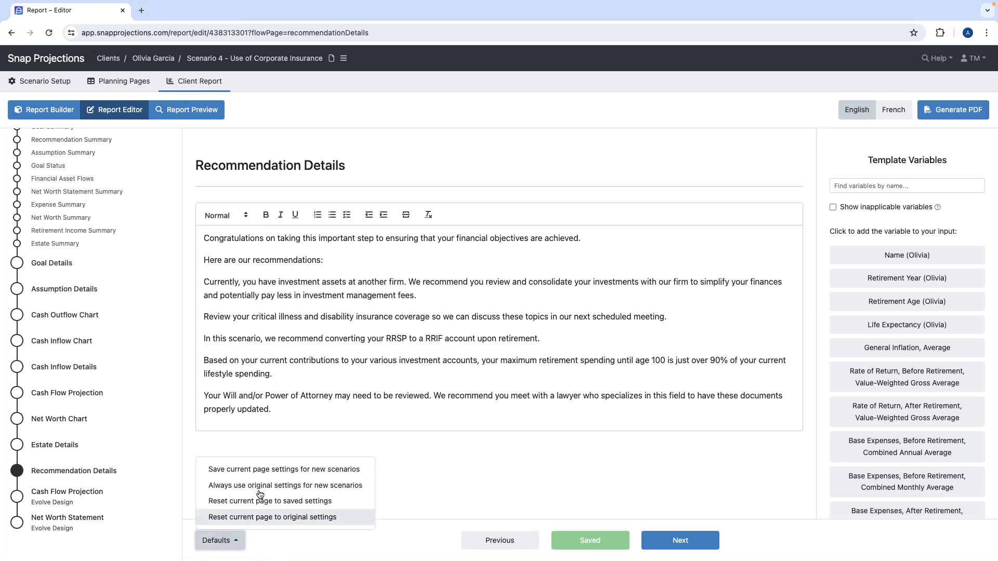
{"action": "left_click", "coordinate": [260, 470]}
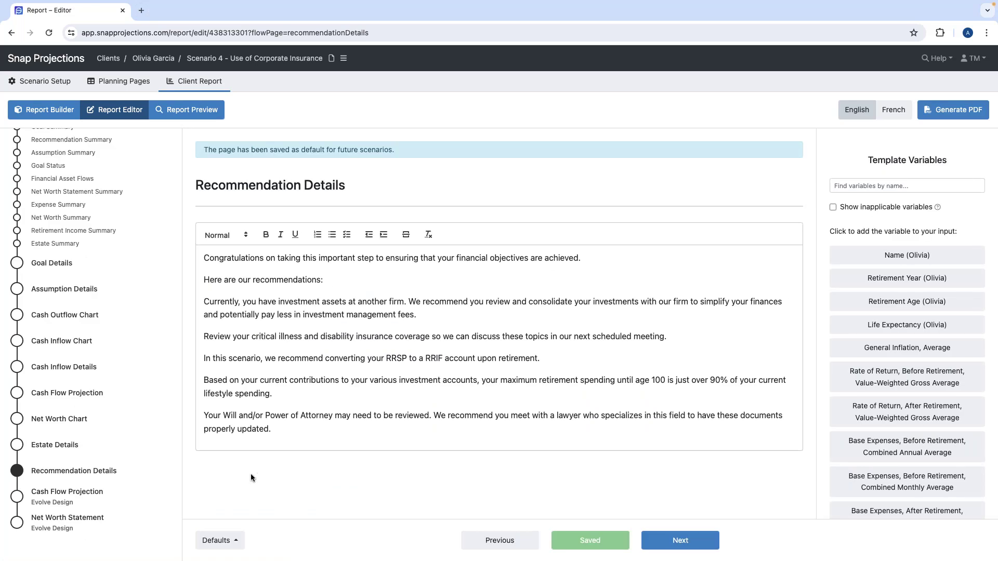
{"action": "scroll", "coordinate": [74, 450], "scroll_direction": "up", "scroll_amount": 3}
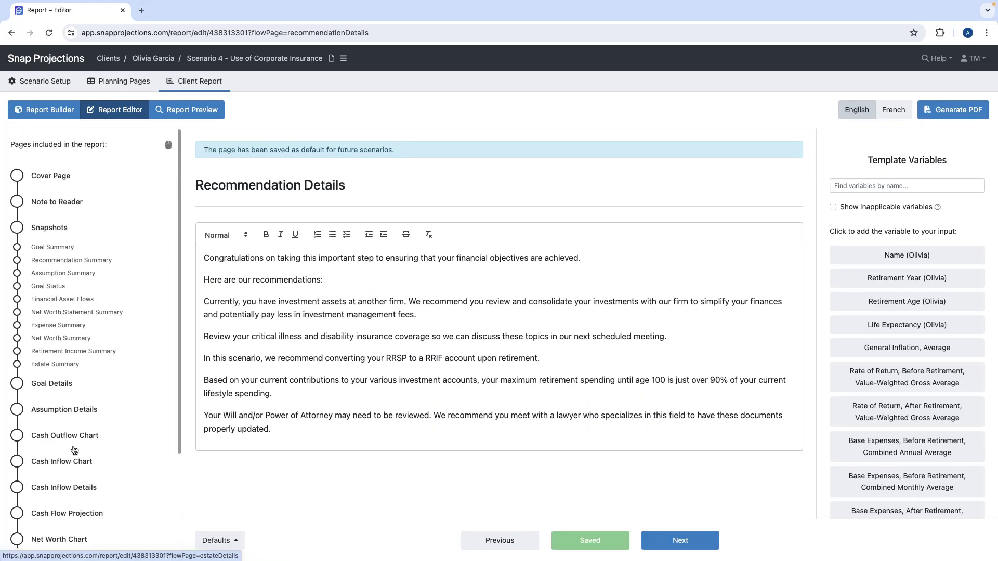
Step: Preview the report and examine the cover, snapshot summary cards and Goal Details pages
{"action": "left_click", "coordinate": [187, 110]}
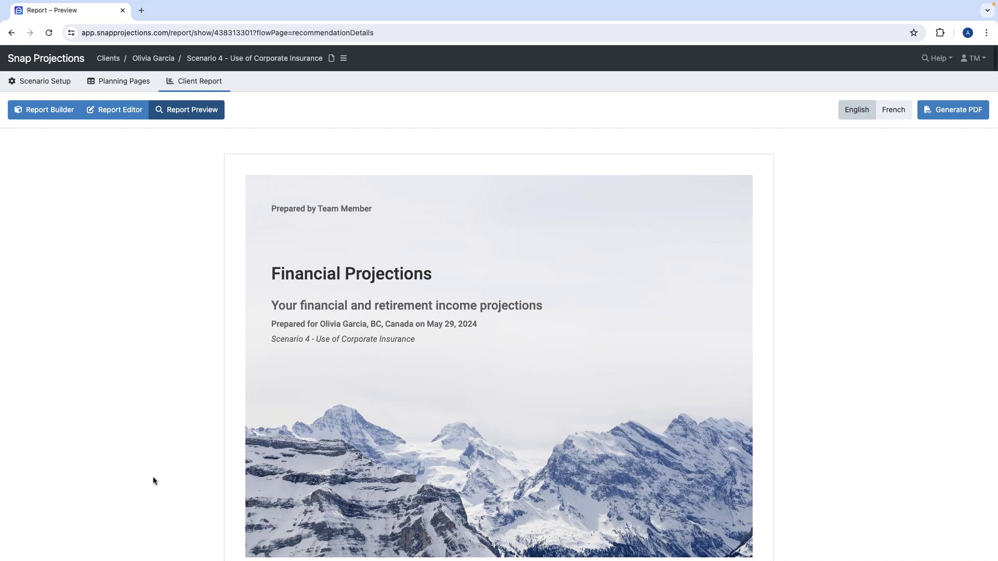
{"action": "scroll", "coordinate": [154, 476], "scroll_direction": "down", "scroll_amount": 3}
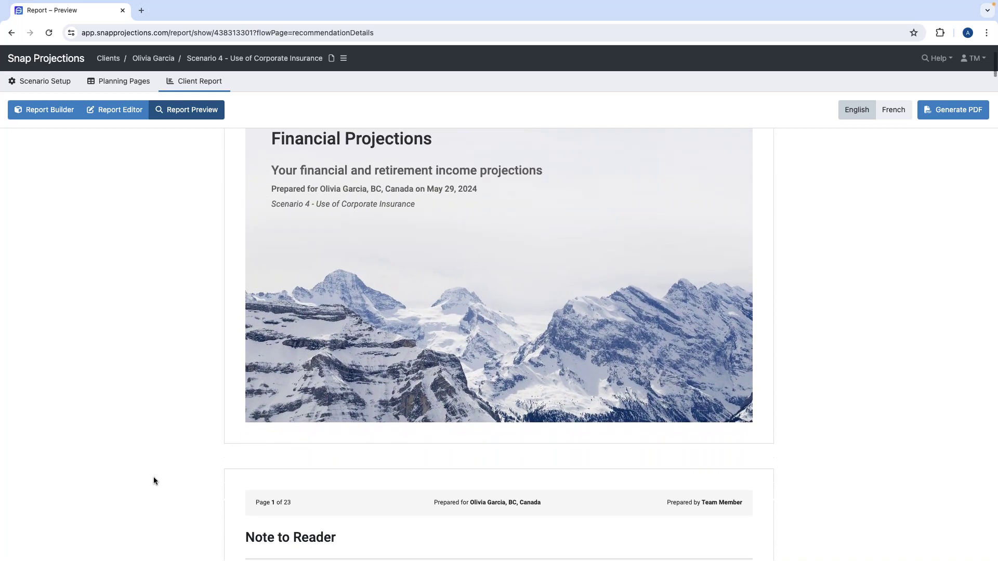
{"action": "scroll", "coordinate": [154, 477], "scroll_direction": "down", "scroll_amount": 3}
{"action": "scroll", "coordinate": [154, 477], "scroll_direction": "down", "scroll_amount": 5}
{"action": "scroll", "coordinate": [154, 477], "scroll_direction": "down", "scroll_amount": 6}
{"action": "scroll", "coordinate": [154, 477], "scroll_direction": "down", "scroll_amount": 4}
{"action": "scroll", "coordinate": [154, 480], "scroll_direction": "down", "scroll_amount": 5}
{"action": "scroll", "coordinate": [154, 477], "scroll_direction": "down", "scroll_amount": 6}
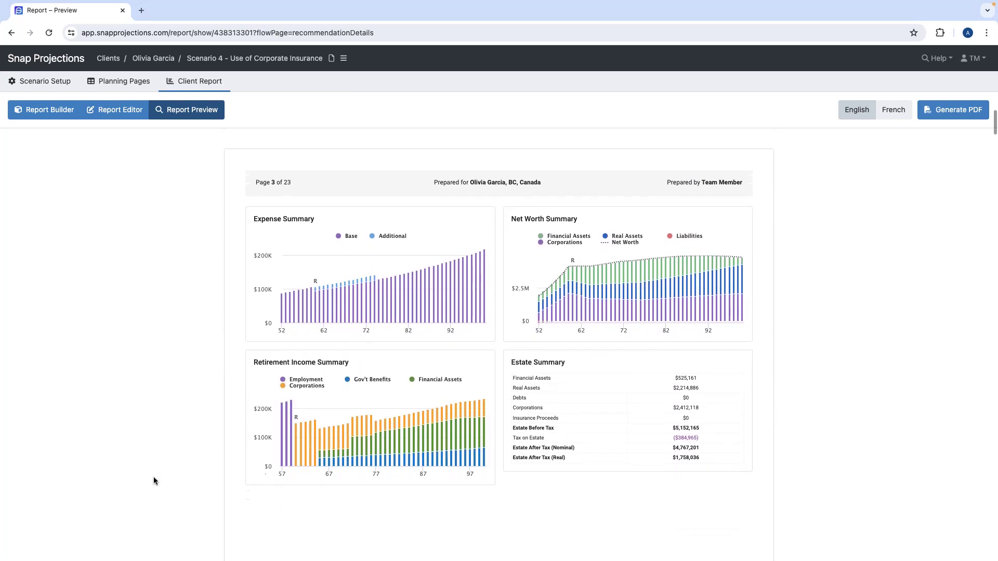
{"action": "scroll", "coordinate": [154, 480], "scroll_direction": "down", "scroll_amount": 13}
{"action": "scroll", "coordinate": [154, 476], "scroll_direction": "down", "scroll_amount": 5}
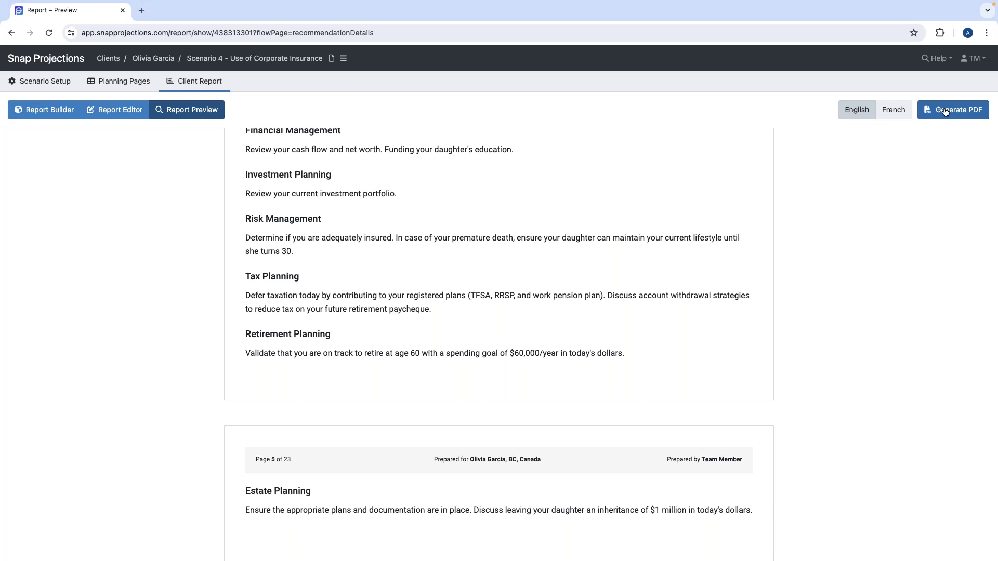
{"action": "scroll", "coordinate": [417, 234], "scroll_direction": "up", "scroll_amount": 10}
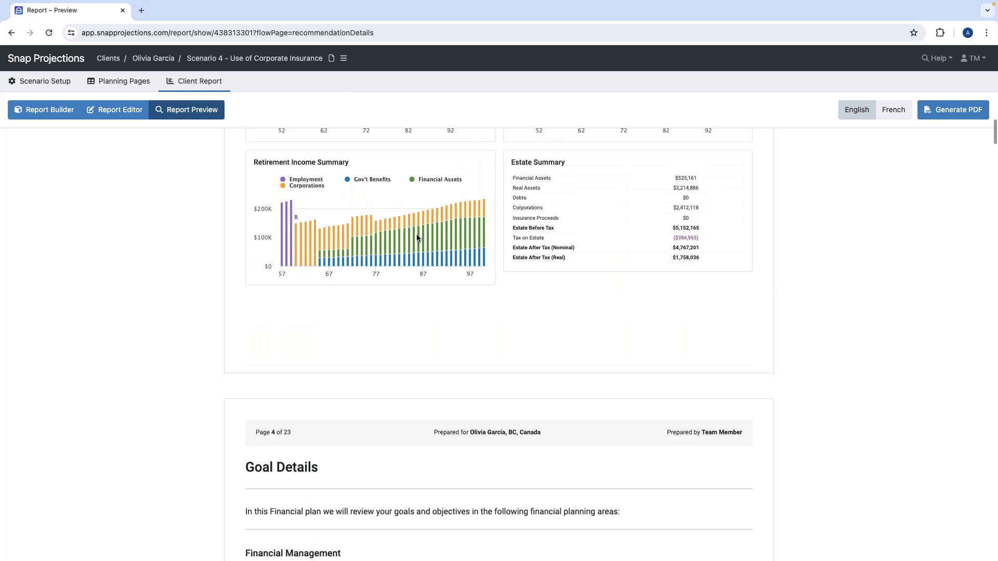
{"action": "scroll", "coordinate": [416, 238], "scroll_direction": "up", "scroll_amount": 2}
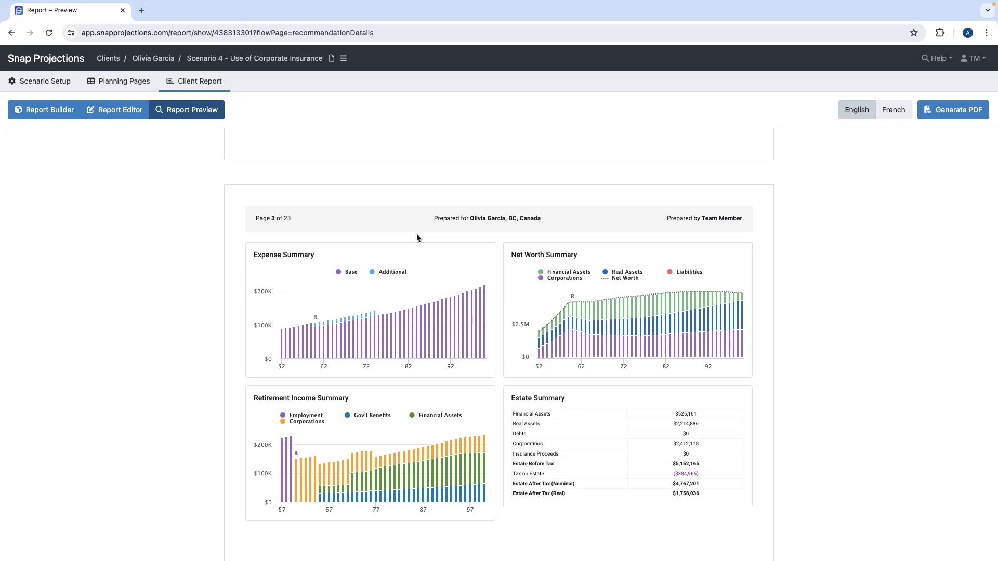
Step: Leave the preview for the Report Editor and return to the Report Builder's Included Pages
{"action": "left_click", "coordinate": [115, 110]}
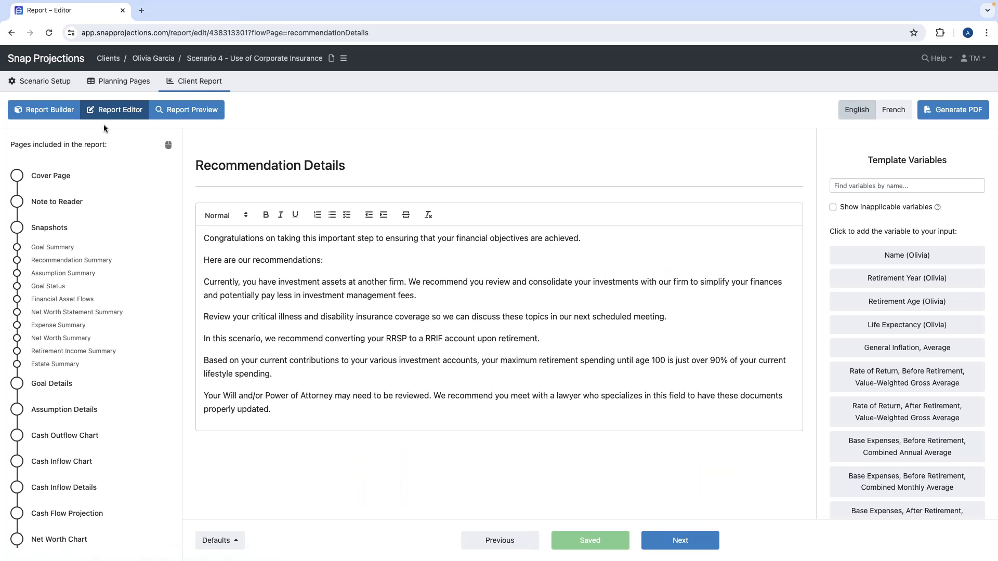
{"action": "left_click", "coordinate": [67, 114]}
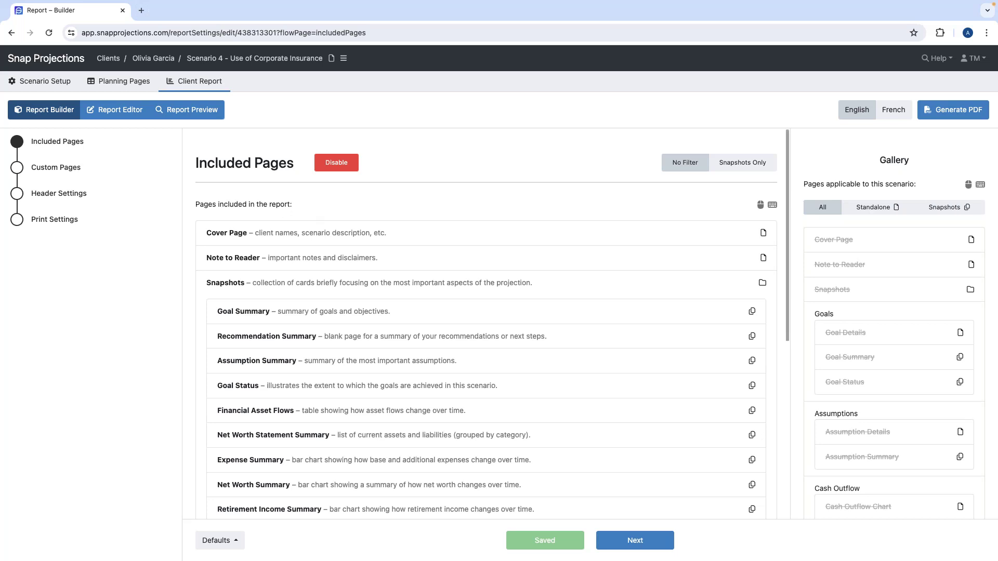
Step: Review the list of pages included in the report, from the Cover Page and Snapshots to the Evolve Design pages
{"action": "scroll", "coordinate": [336, 335], "scroll_direction": "down", "scroll_amount": 2}
{"action": "scroll", "coordinate": [336, 336], "scroll_direction": "down", "scroll_amount": 5}
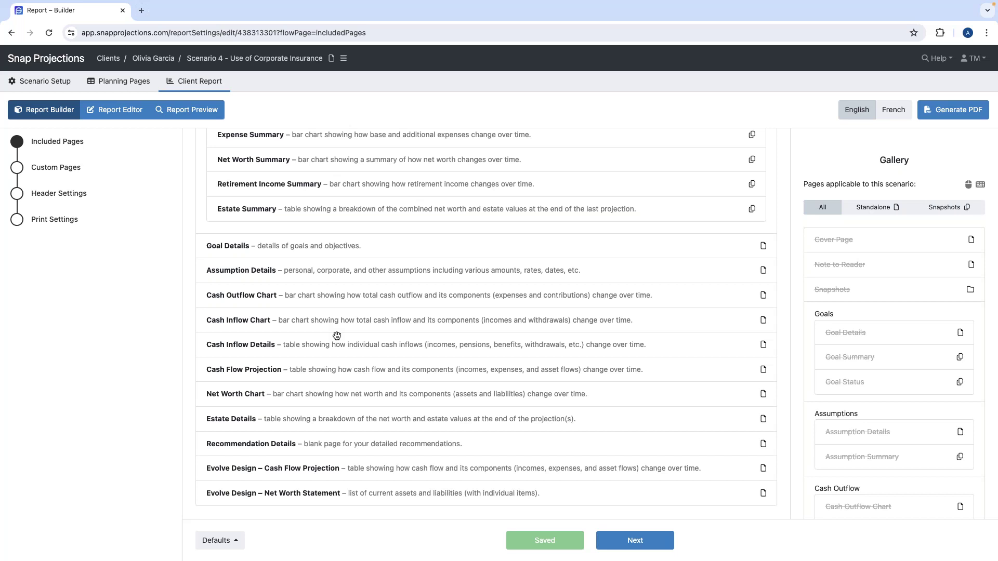
{"action": "scroll", "coordinate": [337, 336], "scroll_direction": "up", "scroll_amount": 5}
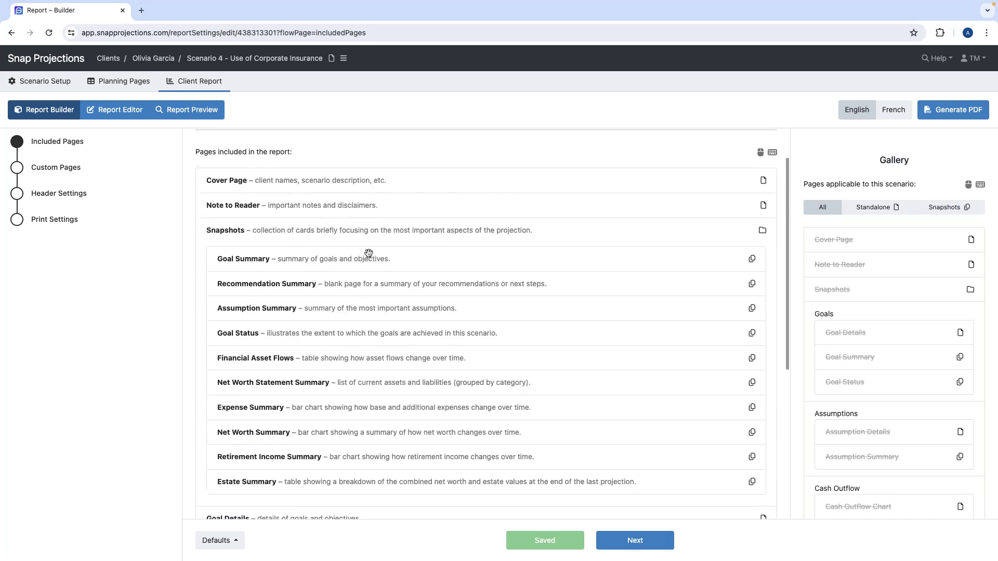
{"action": "scroll", "coordinate": [363, 291], "scroll_direction": "down", "scroll_amount": 1}
{"action": "scroll", "coordinate": [363, 291], "scroll_direction": "down", "scroll_amount": 5}
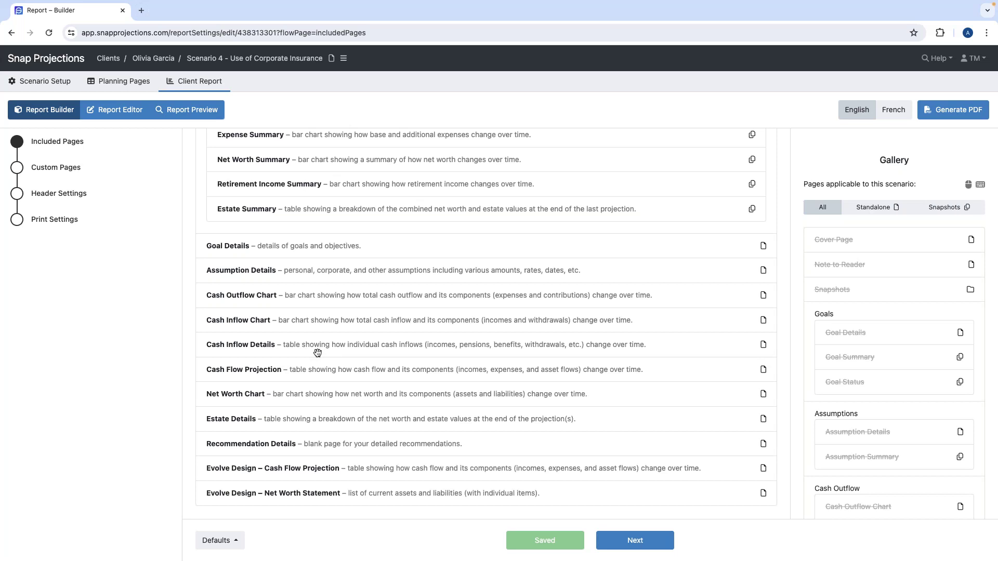
Step: Search the Help Center for "sample repo" and open the Snap Projections Toolkit article at its Sample Reports section
{"action": "left_click", "coordinate": [926, 62]}
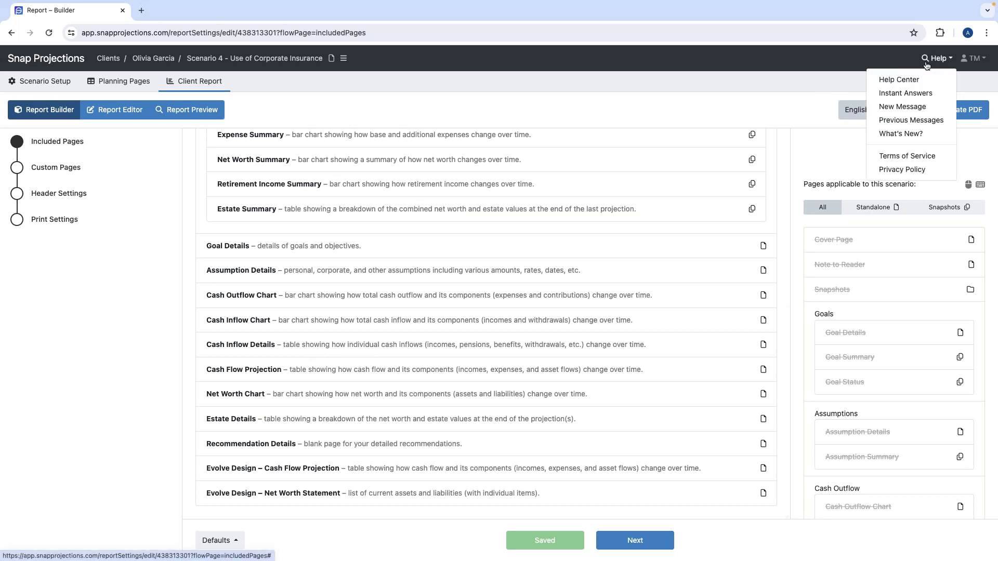
{"action": "left_click", "coordinate": [907, 77]}
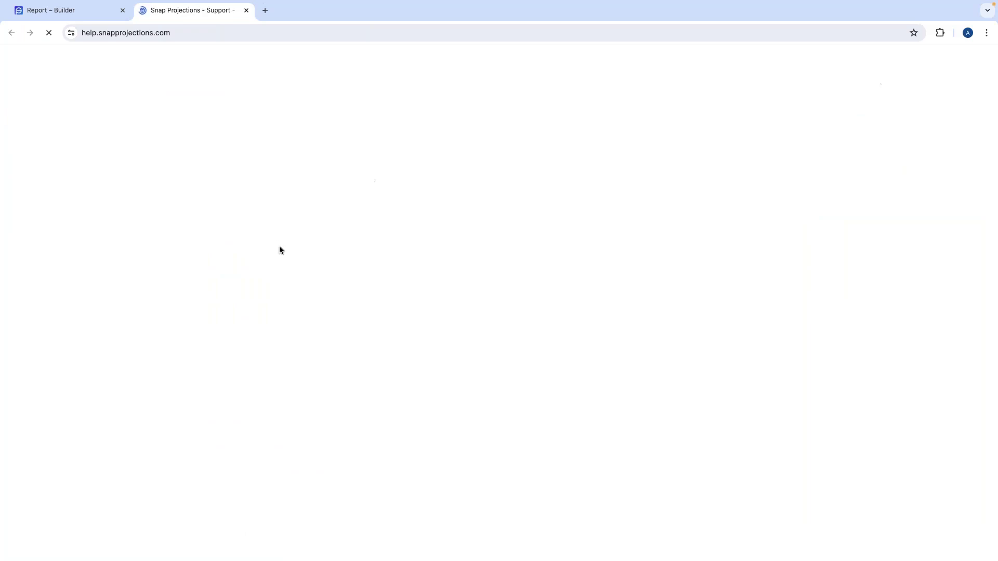
{"action": "type", "text": "sa"}
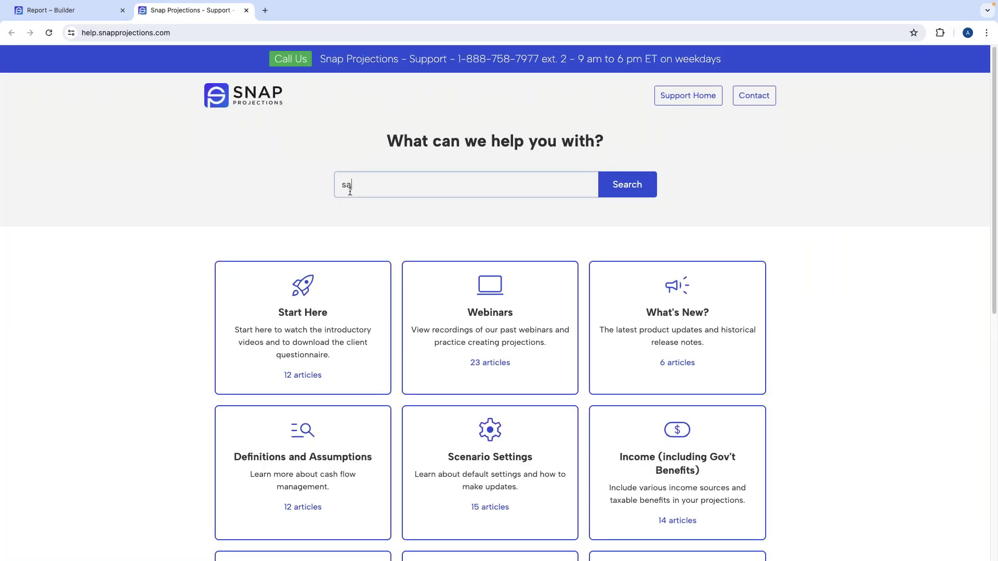
{"action": "type", "text": "mple repo"}
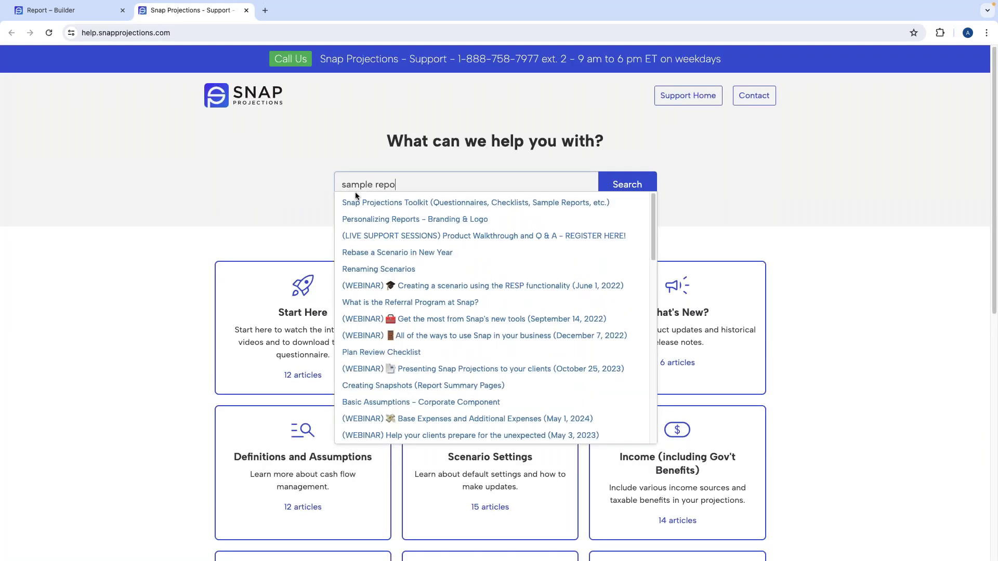
{"action": "left_click", "coordinate": [378, 202]}
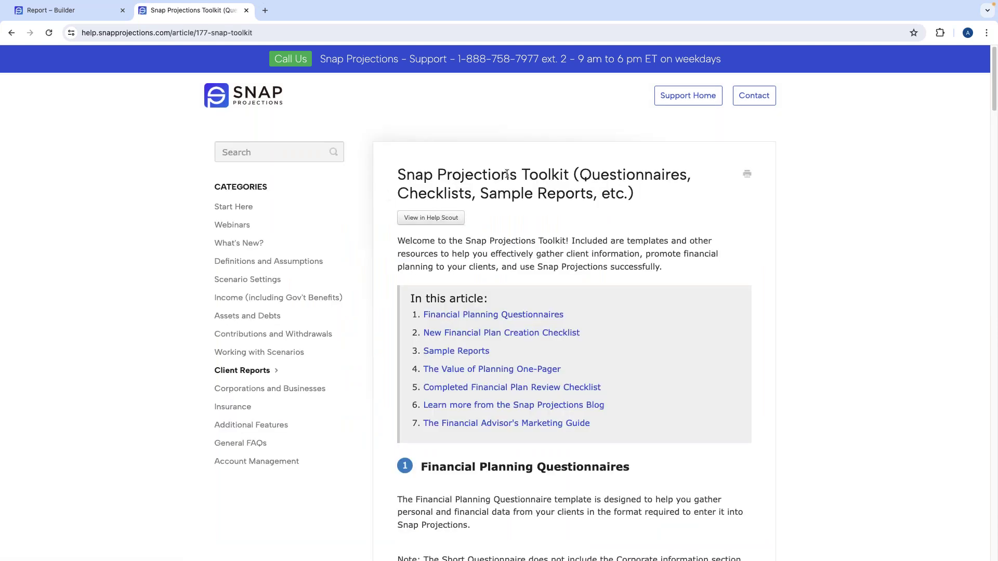
{"action": "left_click", "coordinate": [476, 352]}
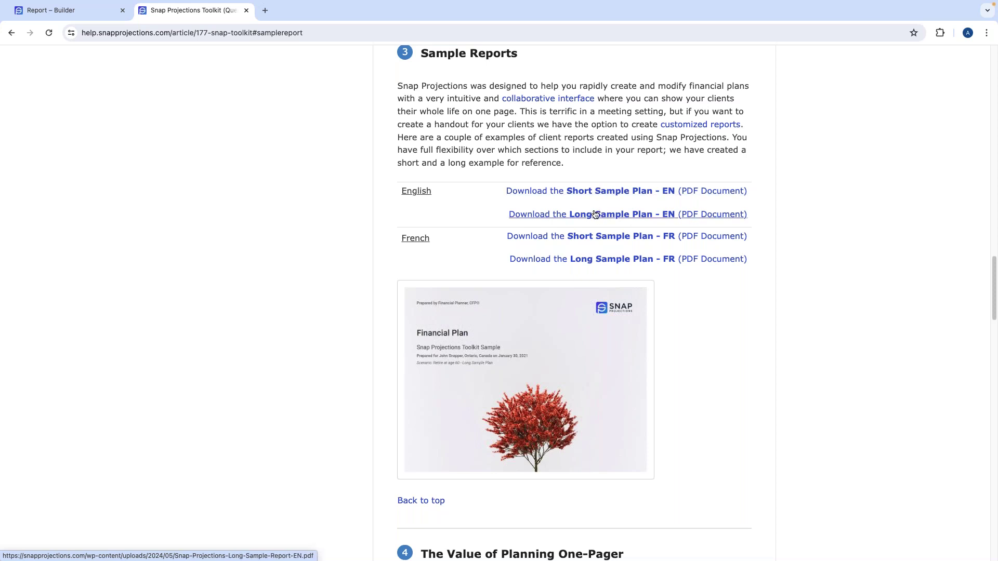
Step: From the Report Builder, open the Help Center's Webinars category and examine the live support sessions article's upcoming and recorded sessions
{"action": "left_click", "coordinate": [78, 10]}
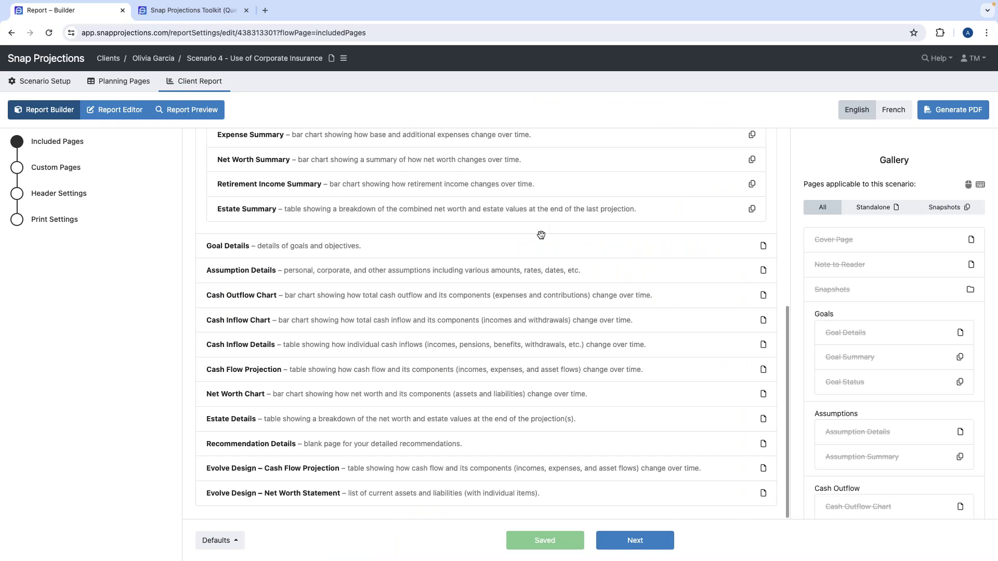
{"action": "scroll", "coordinate": [541, 235], "scroll_direction": "up", "scroll_amount": 6}
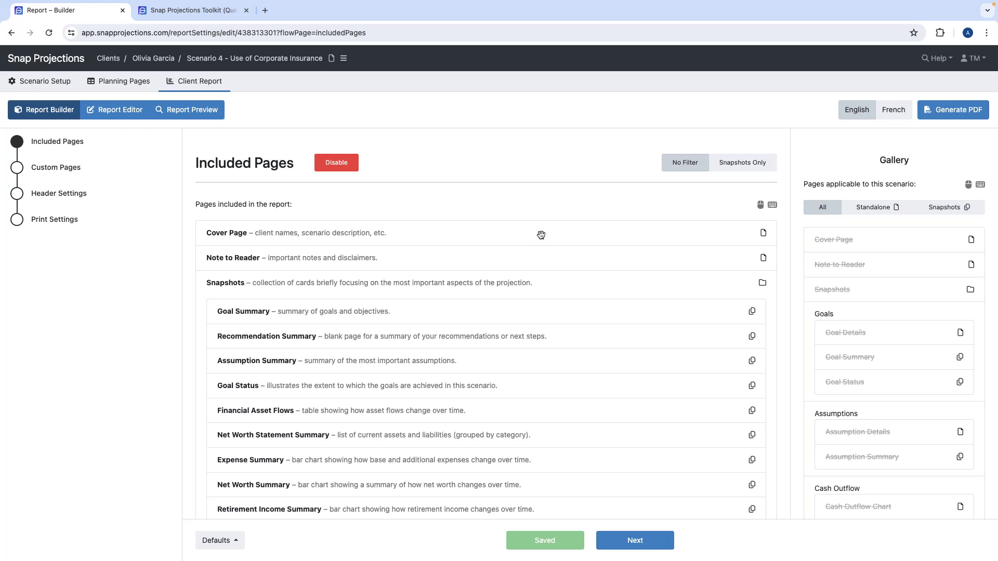
{"action": "left_click", "coordinate": [937, 57]}
{"action": "left_click", "coordinate": [899, 79]}
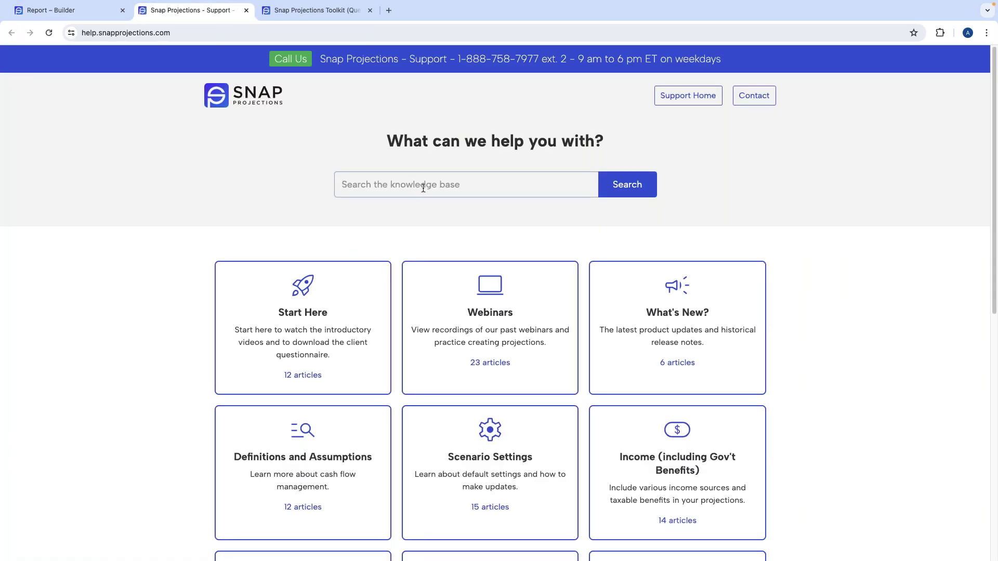
{"action": "scroll", "coordinate": [473, 364], "scroll_direction": "down", "scroll_amount": 1}
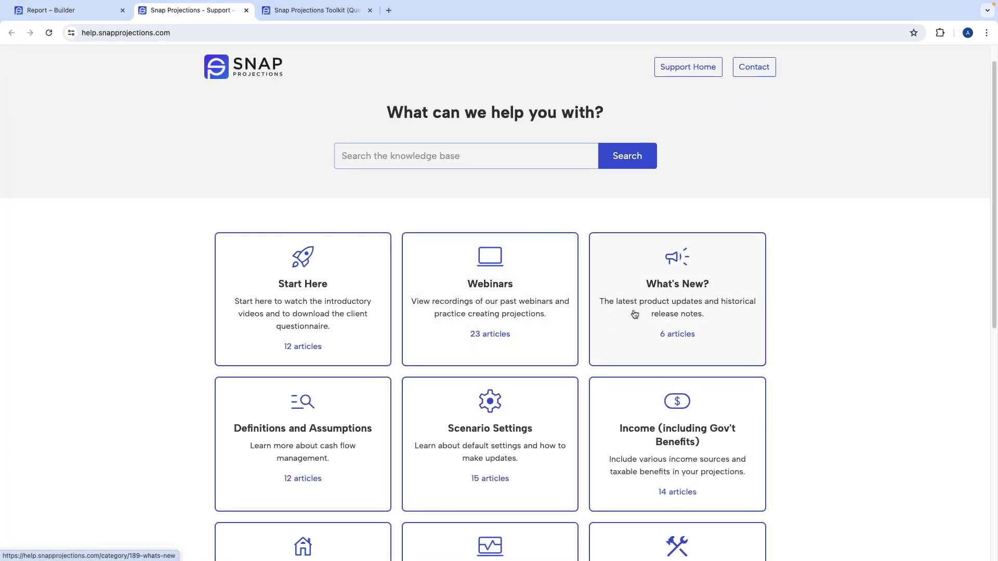
{"action": "left_click", "coordinate": [448, 270]}
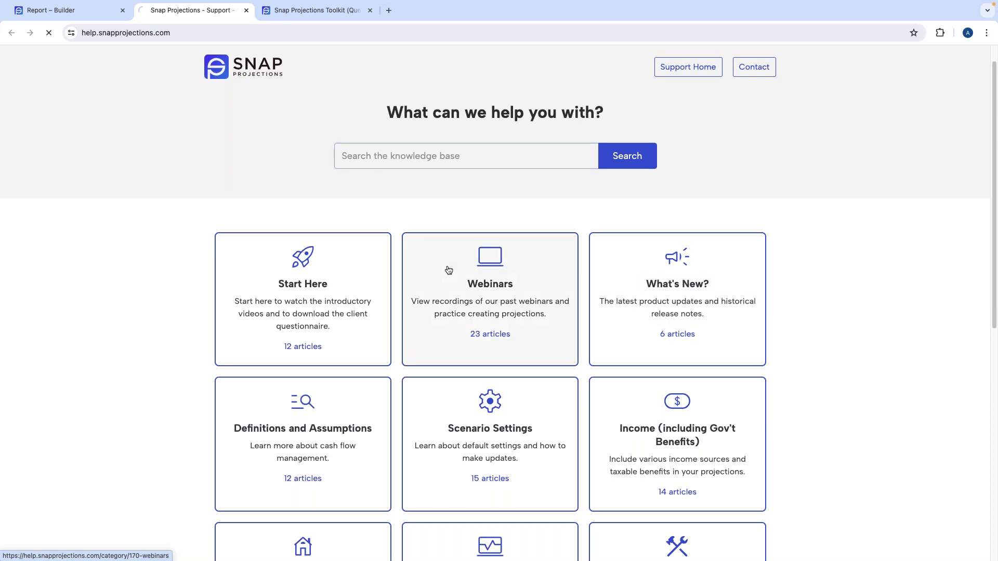
{"action": "left_click", "coordinate": [463, 214]}
{"action": "scroll", "coordinate": [488, 297], "scroll_direction": "down", "scroll_amount": 2}
{"action": "scroll", "coordinate": [487, 296], "scroll_direction": "down", "scroll_amount": 3}
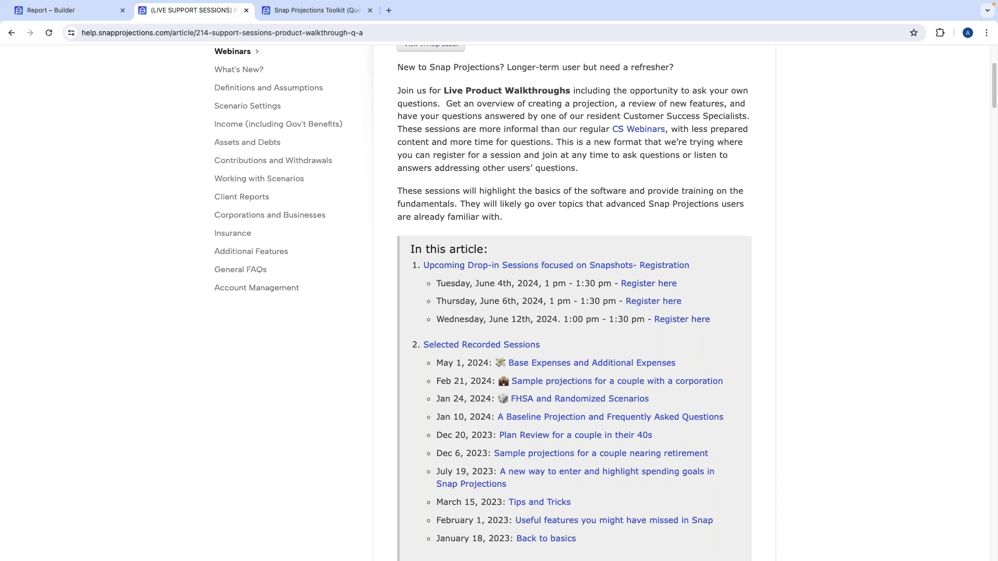
{"action": "scroll", "coordinate": [14, 167], "scroll_direction": "up", "scroll_amount": 4}
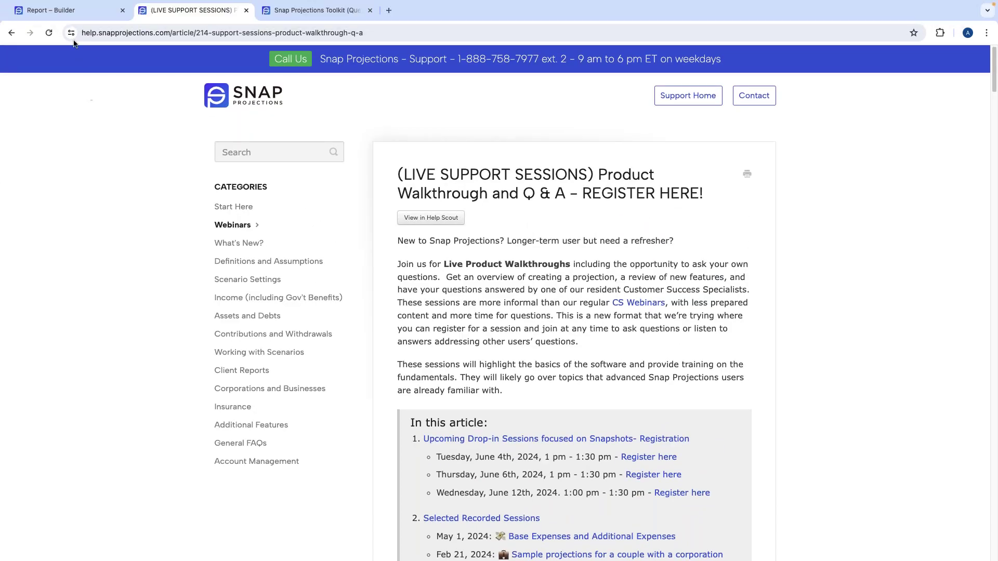
Step: Return to the Report Builder and open the Help Center's Client Reports category
{"action": "left_click", "coordinate": [73, 17]}
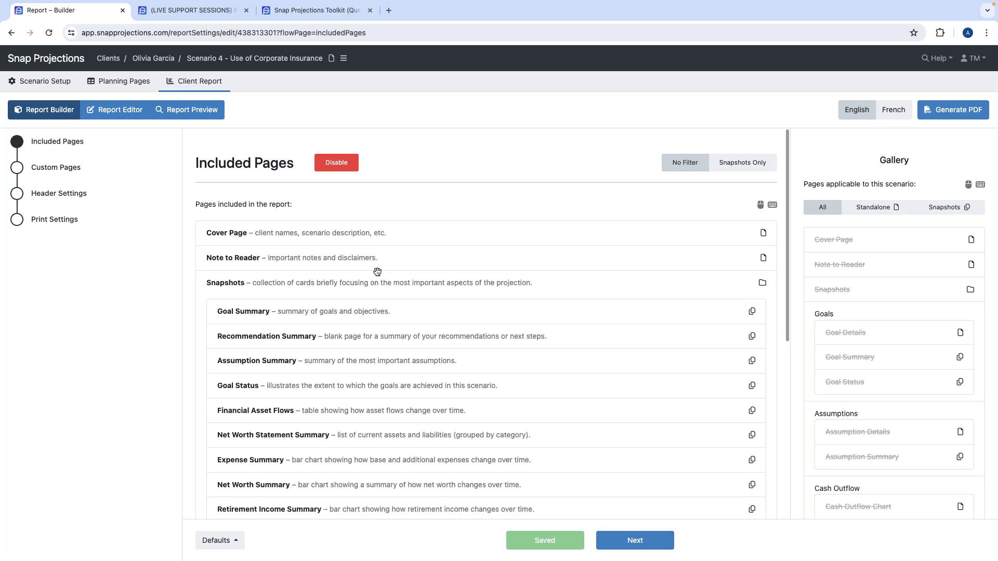
{"action": "left_click", "coordinate": [149, 11]}
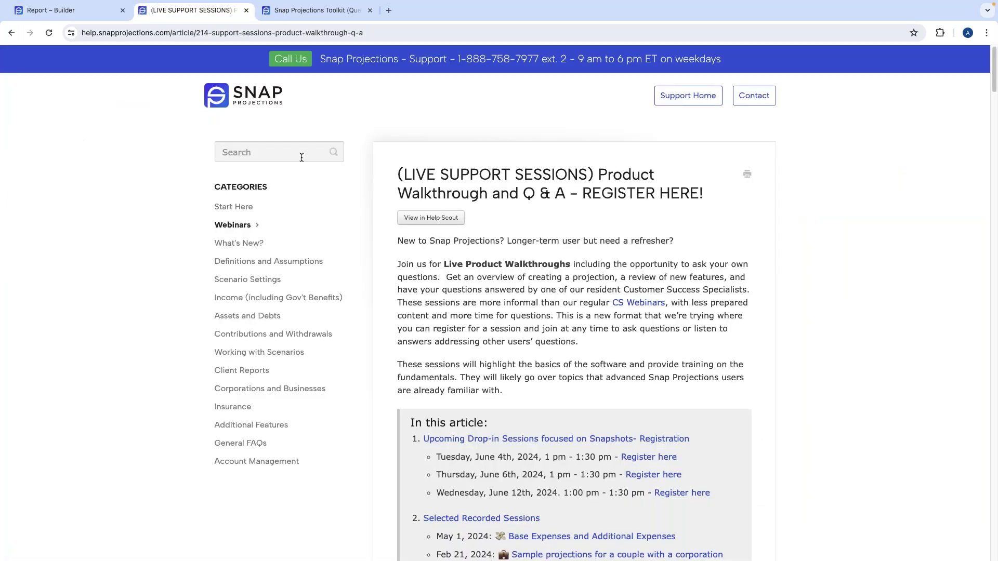
{"action": "left_click", "coordinate": [94, 13]}
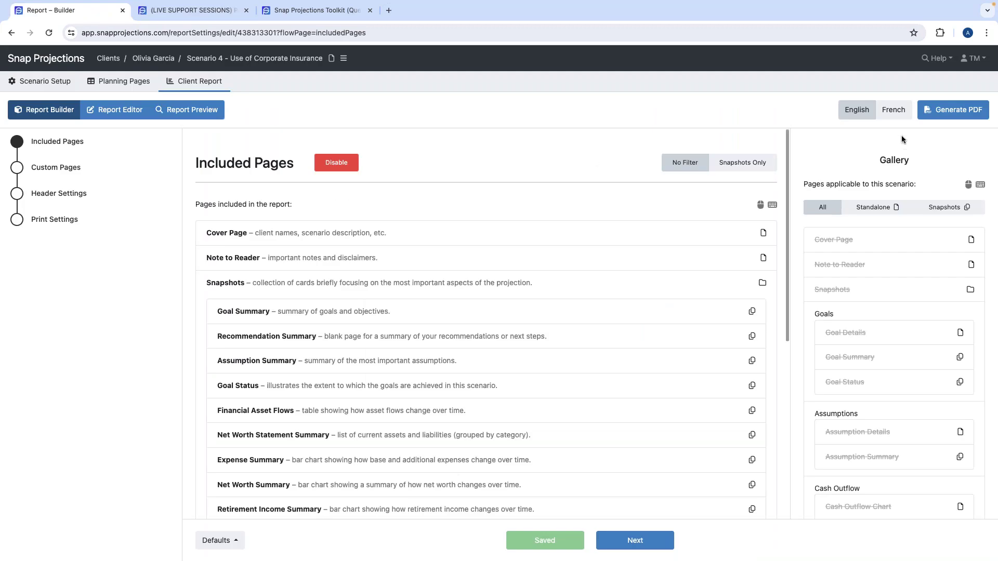
{"action": "left_click", "coordinate": [936, 59]}
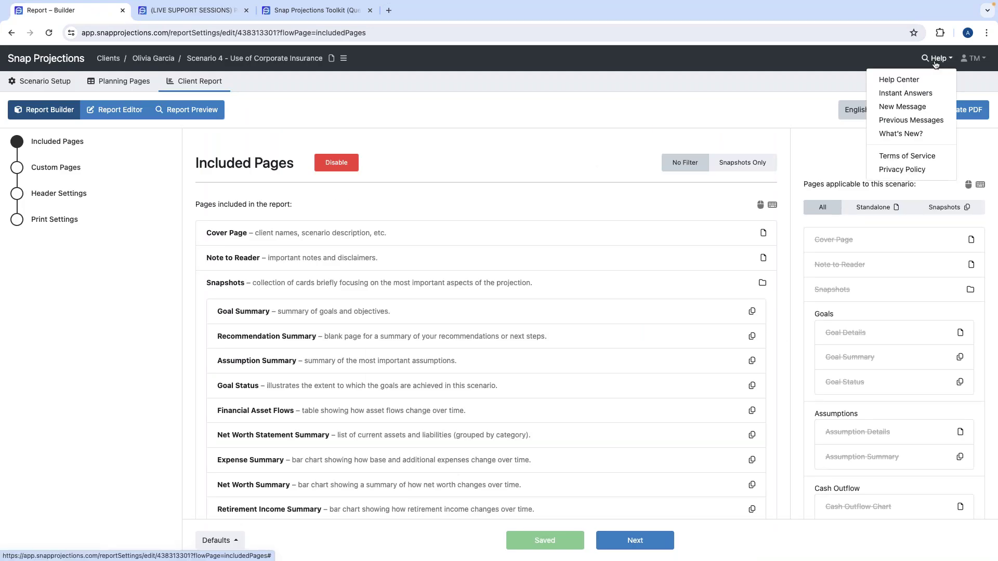
{"action": "left_click", "coordinate": [909, 81]}
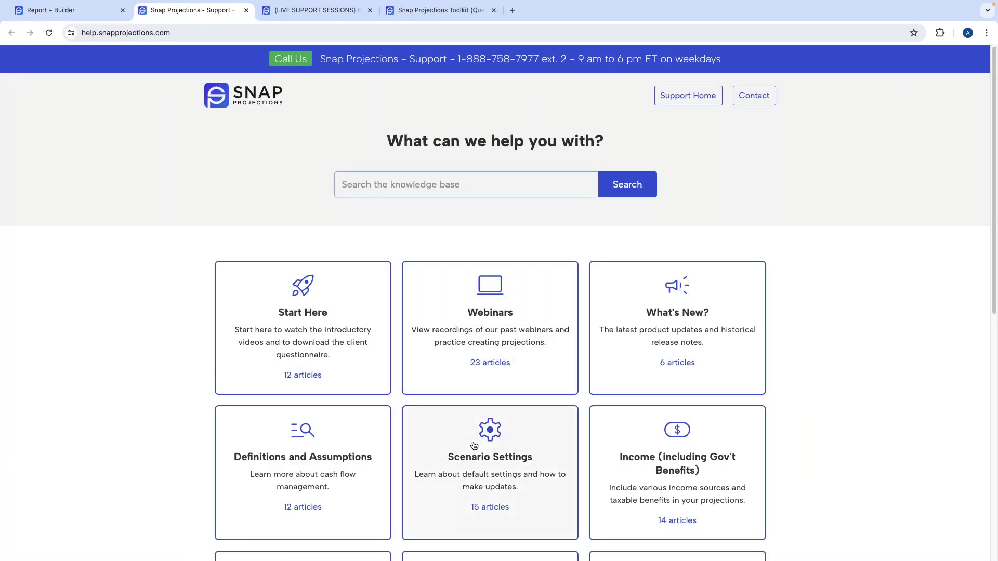
{"action": "scroll", "coordinate": [490, 418], "scroll_direction": "down", "scroll_amount": 5}
{"action": "scroll", "coordinate": [319, 443], "scroll_direction": "down", "scroll_amount": 3}
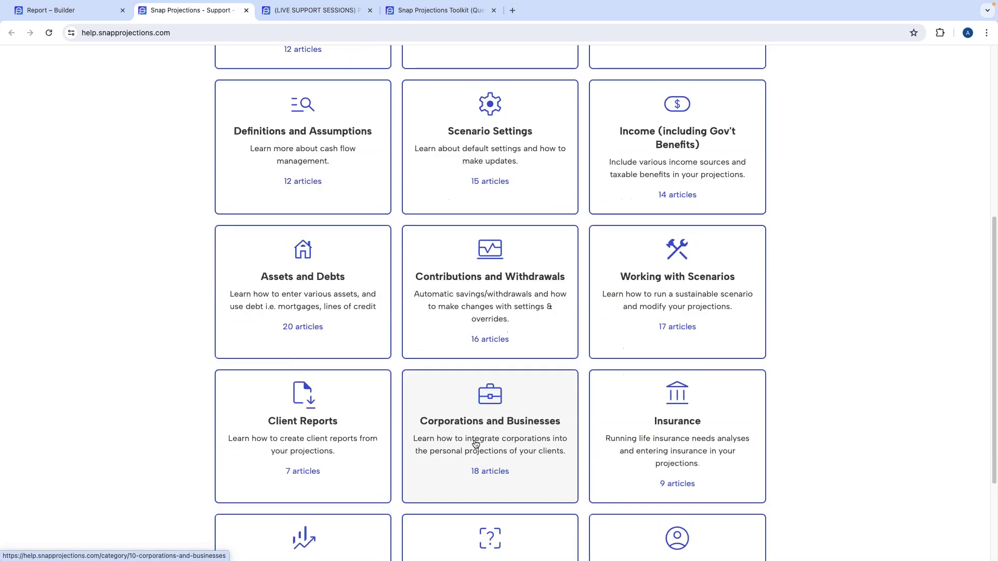
{"action": "left_click", "coordinate": [319, 443]}
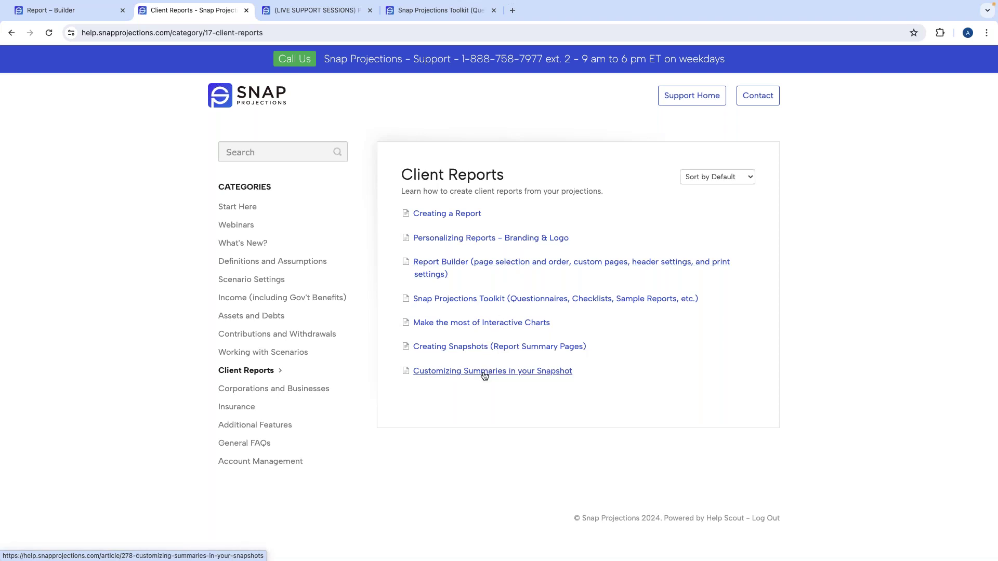
Step: Open the Creating Snapshots and Customizing Summaries articles in separate browser tabs and switch to Creating Snapshots
{"action": "right_click", "coordinate": [485, 349]}
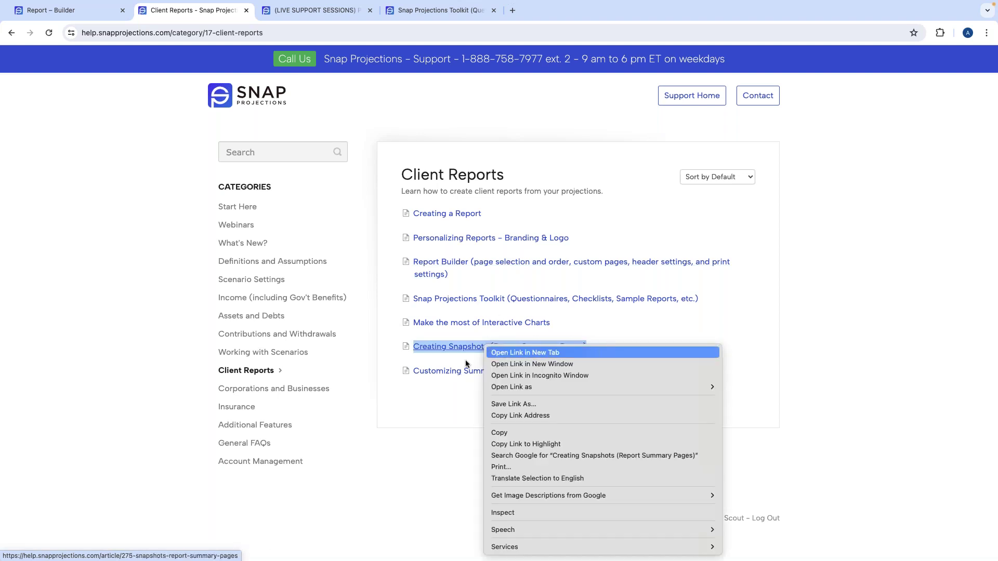
{"action": "left_click", "coordinate": [499, 351]}
{"action": "right_click", "coordinate": [436, 370]}
{"action": "left_click", "coordinate": [463, 351]}
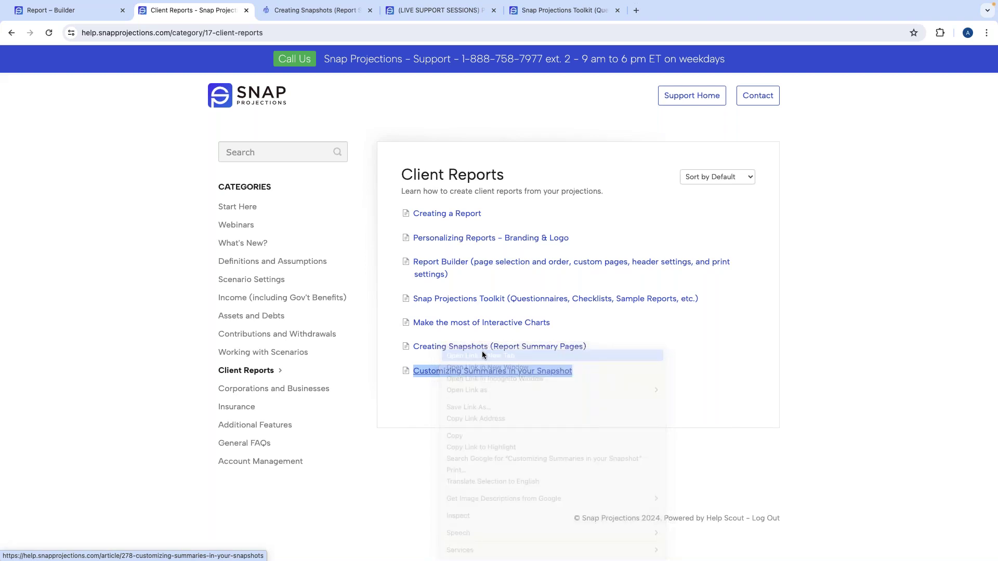
{"action": "left_click", "coordinate": [317, 9]}
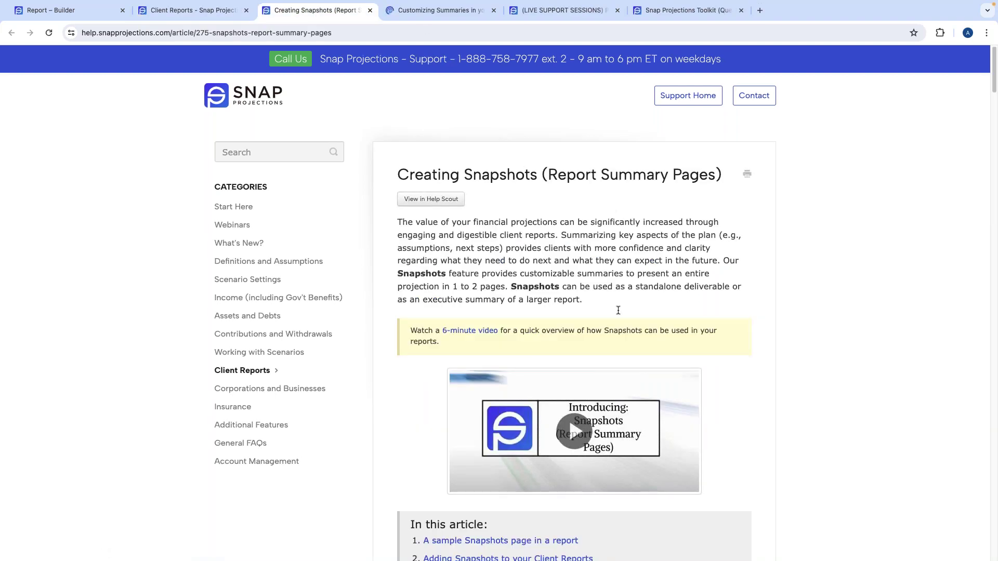
Step: Read through the Creating Snapshots article from its introduction to the standalone client deliverable templates
{"action": "scroll", "coordinate": [641, 372], "scroll_direction": "down", "scroll_amount": 1}
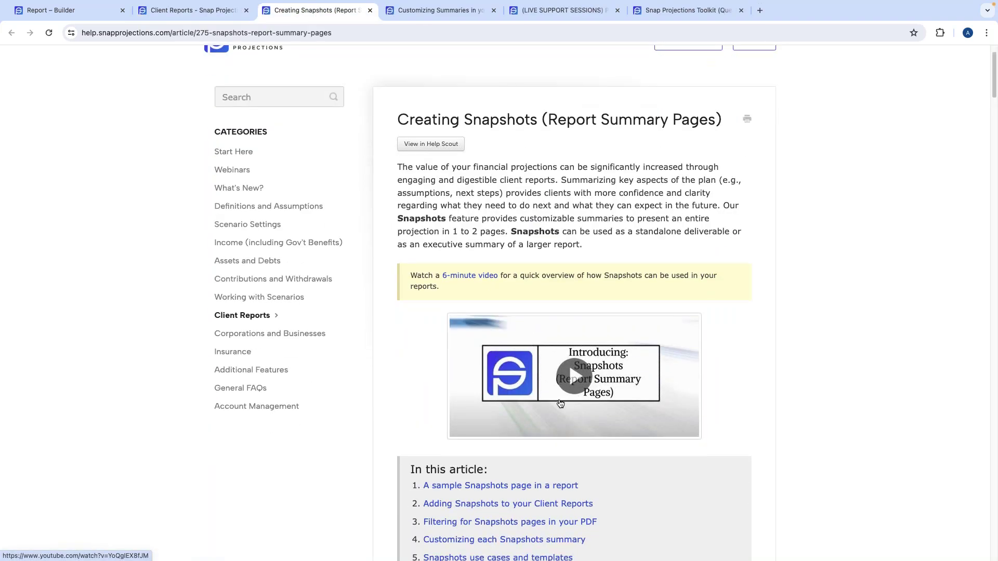
{"action": "scroll", "coordinate": [557, 411], "scroll_direction": "down", "scroll_amount": 1}
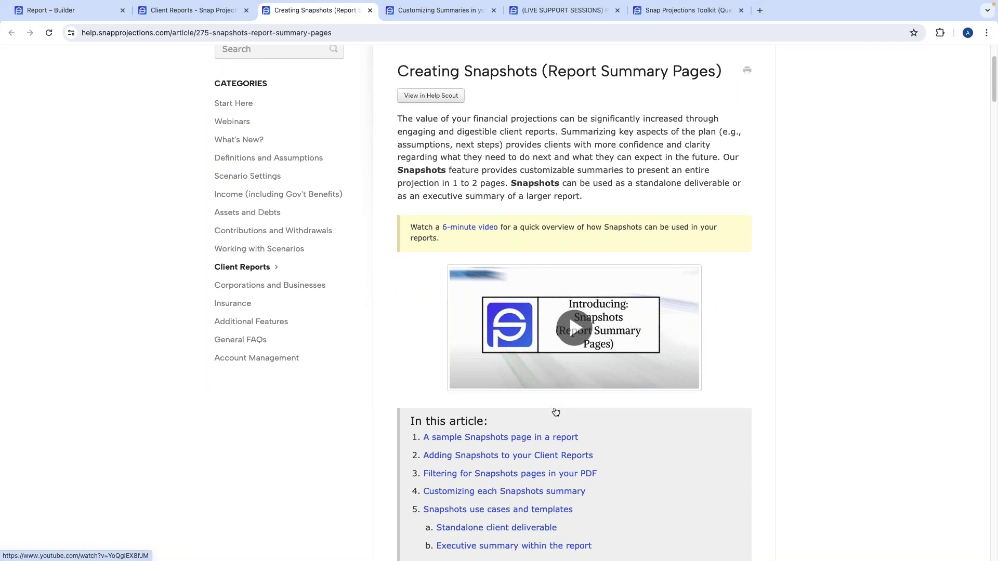
{"action": "scroll", "coordinate": [555, 412], "scroll_direction": "down", "scroll_amount": 8}
{"action": "scroll", "coordinate": [574, 303], "scroll_direction": "down", "scroll_amount": 11}
{"action": "scroll", "coordinate": [574, 302], "scroll_direction": "down", "scroll_amount": 15}
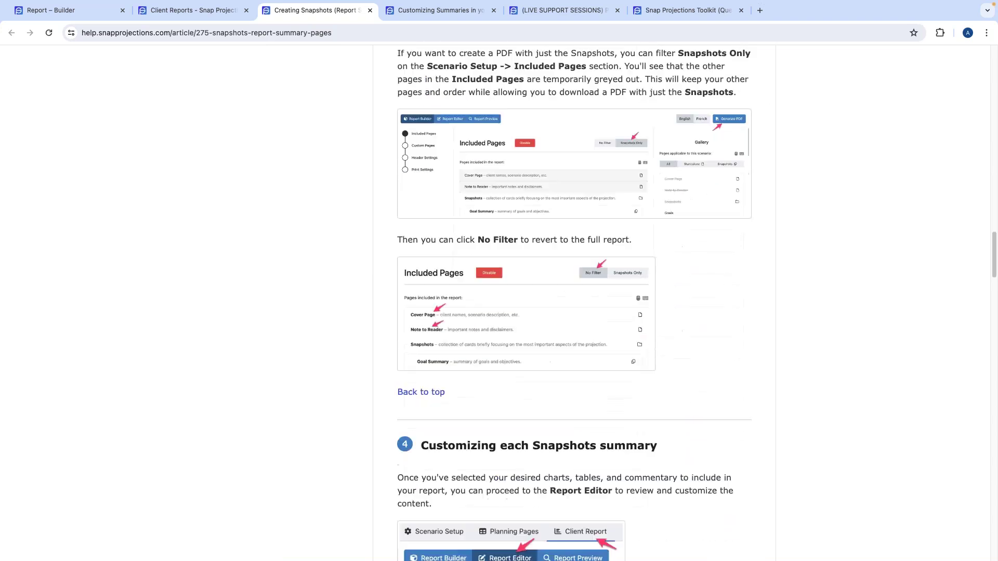
{"action": "scroll", "coordinate": [574, 303], "scroll_direction": "down", "scroll_amount": 4}
{"action": "scroll", "coordinate": [574, 303], "scroll_direction": "down", "scroll_amount": 18}
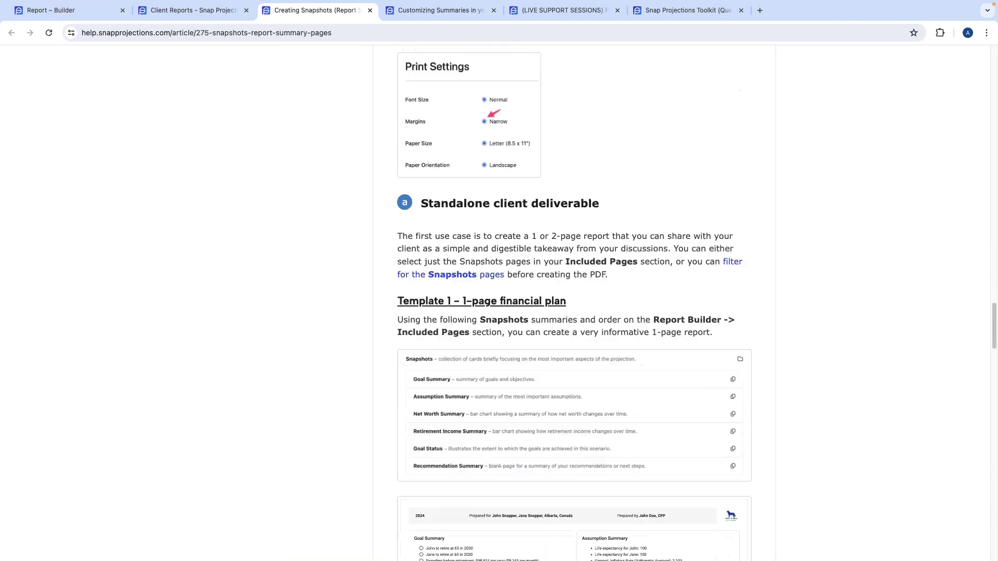
{"action": "scroll", "coordinate": [536, 294], "scroll_direction": "down", "scroll_amount": 6}
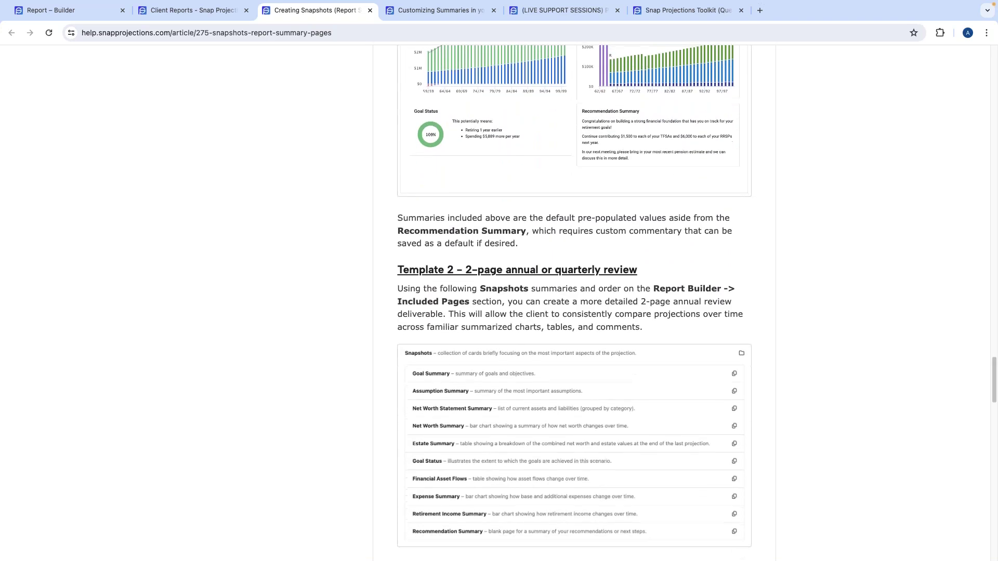
Step: Examine the Template 1 one-page financial plan and the Template 2 two-page annual or quarterly review with their summary orders
{"action": "scroll", "coordinate": [507, 263], "scroll_direction": "up", "scroll_amount": 1}
{"action": "scroll", "coordinate": [508, 263], "scroll_direction": "up", "scroll_amount": 8}
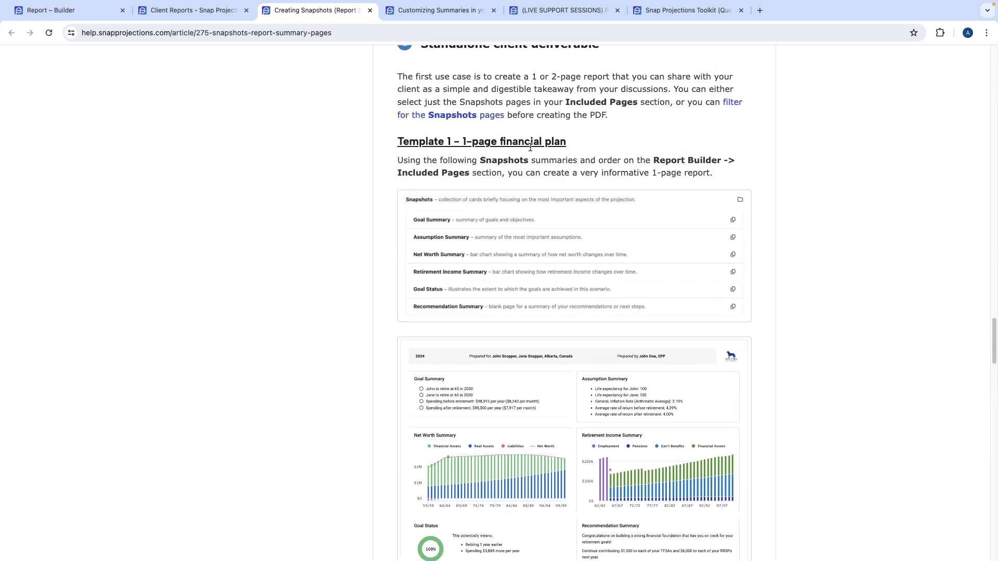
{"action": "scroll", "coordinate": [554, 351], "scroll_direction": "down", "scroll_amount": 4}
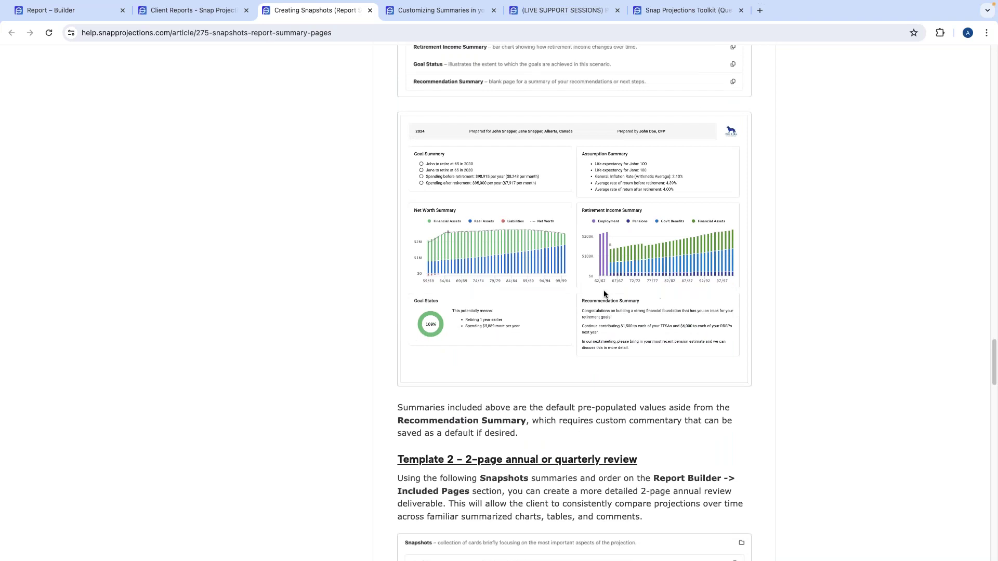
{"action": "scroll", "coordinate": [601, 313], "scroll_direction": "down", "scroll_amount": 1}
{"action": "scroll", "coordinate": [601, 315], "scroll_direction": "down", "scroll_amount": 3}
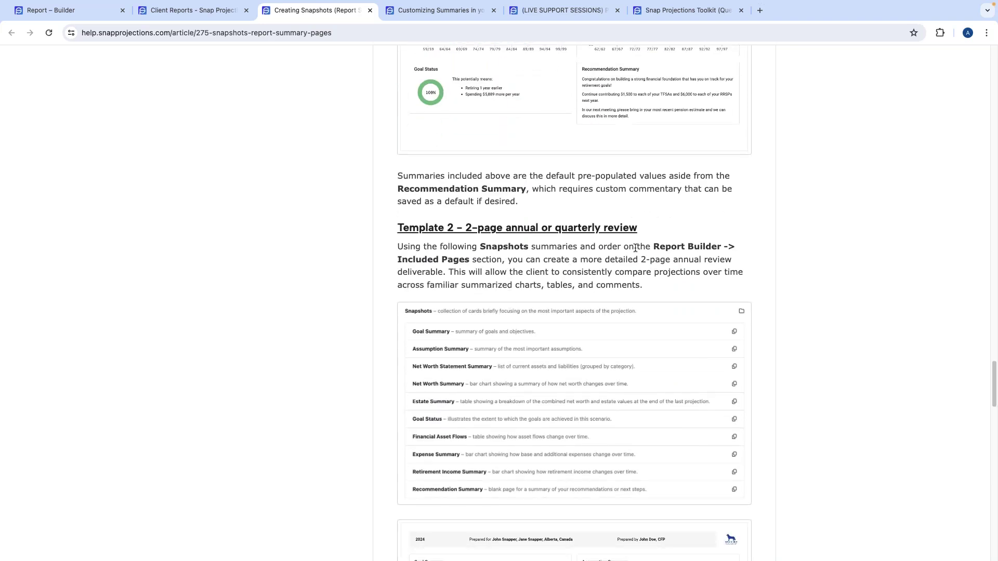
{"action": "scroll", "coordinate": [628, 305], "scroll_direction": "down", "scroll_amount": 1}
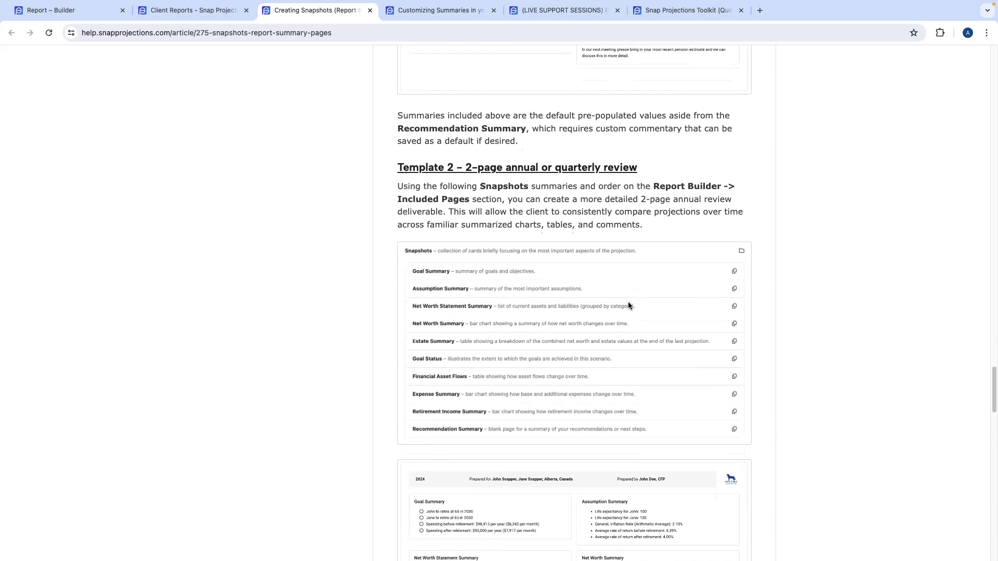
Step: Examine the Template 2 sample review pages and the Template 3 executive summary order with its sample page
{"action": "scroll", "coordinate": [562, 310], "scroll_direction": "down", "scroll_amount": 3}
{"action": "scroll", "coordinate": [586, 395], "scroll_direction": "down", "scroll_amount": 10}
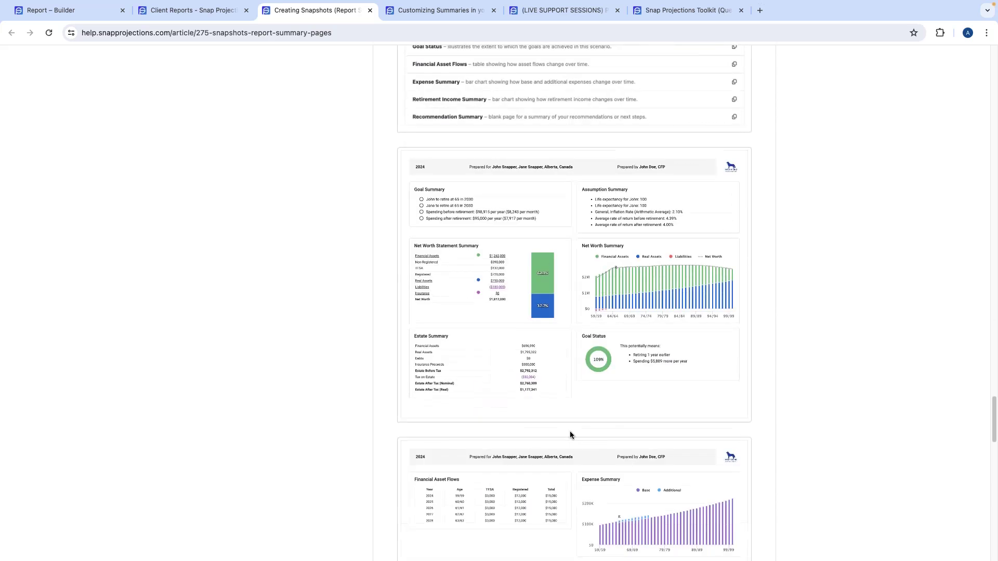
{"action": "scroll", "coordinate": [567, 415], "scroll_direction": "down", "scroll_amount": 2}
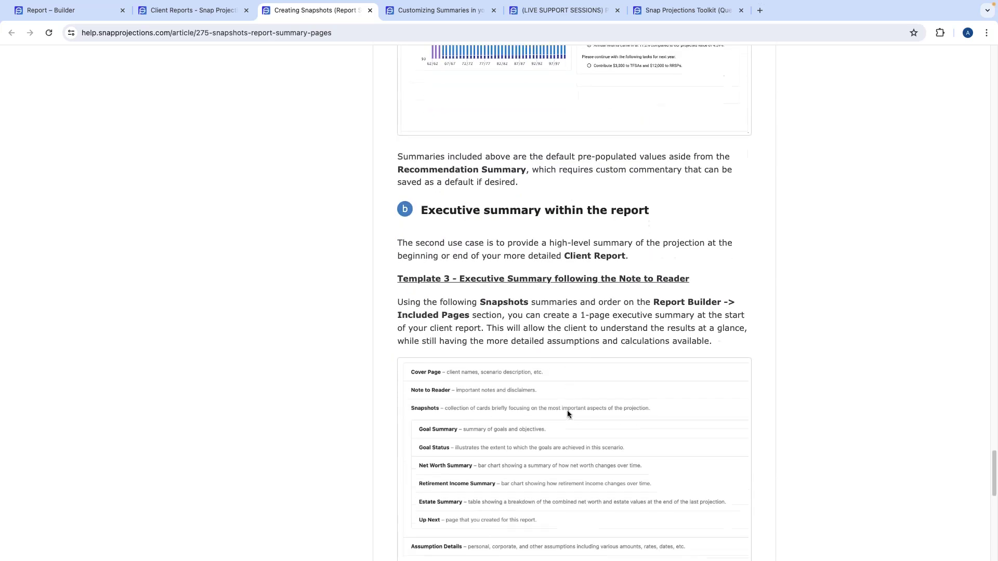
{"action": "scroll", "coordinate": [568, 399], "scroll_direction": "down", "scroll_amount": 4}
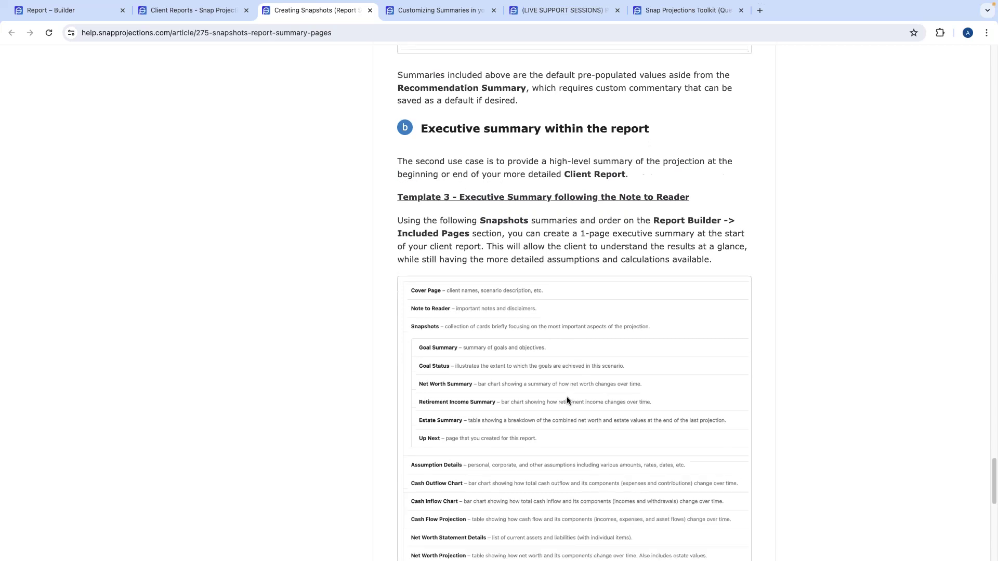
{"action": "scroll", "coordinate": [567, 397], "scroll_direction": "down", "scroll_amount": 5}
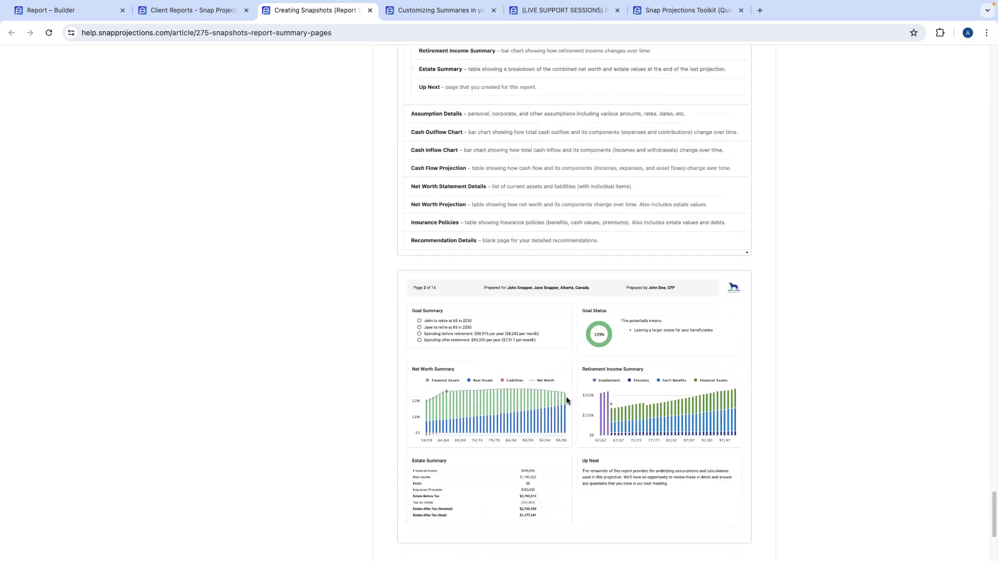
{"action": "scroll", "coordinate": [566, 397], "scroll_direction": "up", "scroll_amount": 3}
Step: Switch to the Customizing Summaries article and read its contents list and the Goal Summary and Assumption Summary sections
{"action": "left_click", "coordinate": [425, 4]}
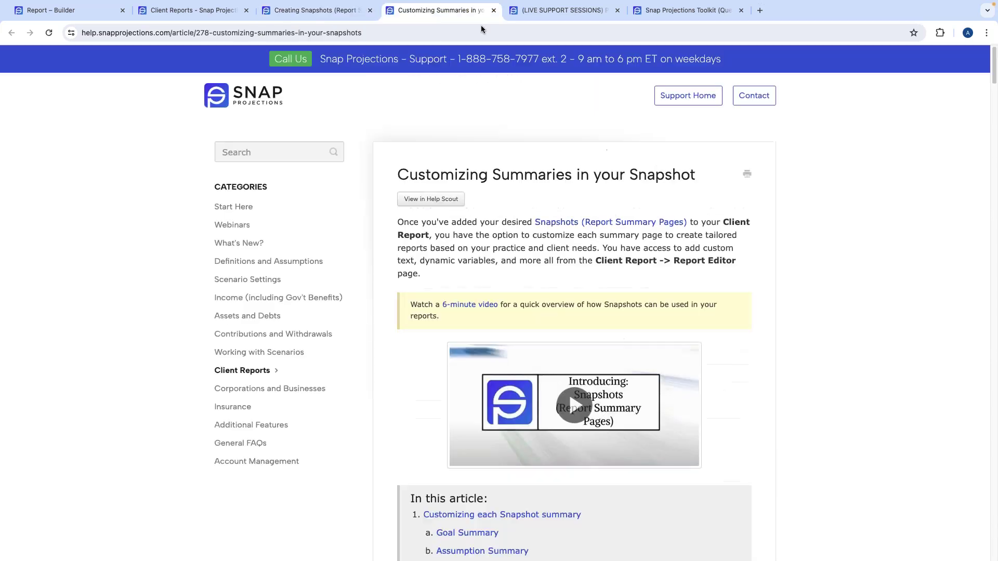
{"action": "scroll", "coordinate": [592, 274], "scroll_direction": "down", "scroll_amount": 6}
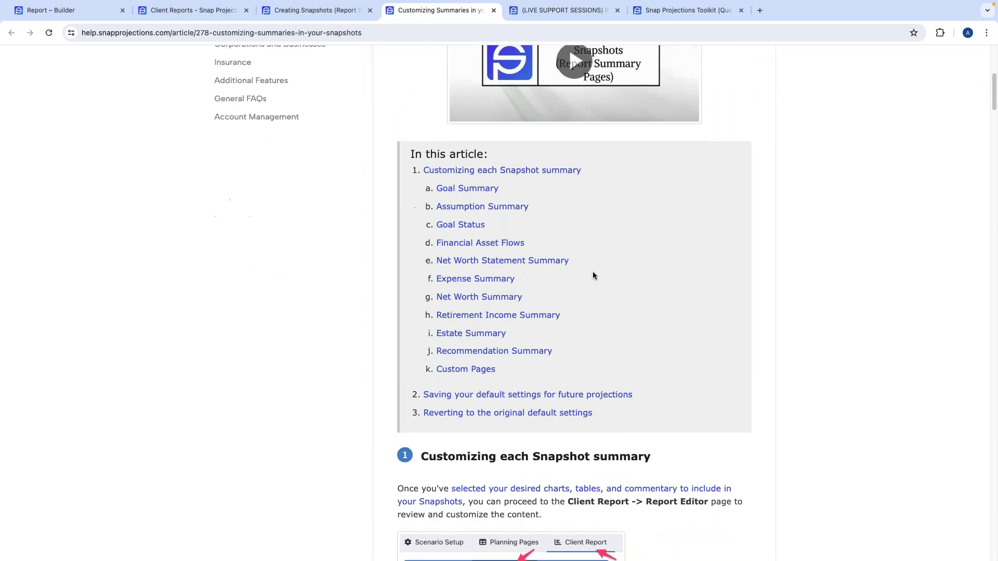
{"action": "scroll", "coordinate": [591, 273], "scroll_direction": "down", "scroll_amount": 6}
{"action": "scroll", "coordinate": [590, 274], "scroll_direction": "down", "scroll_amount": 5}
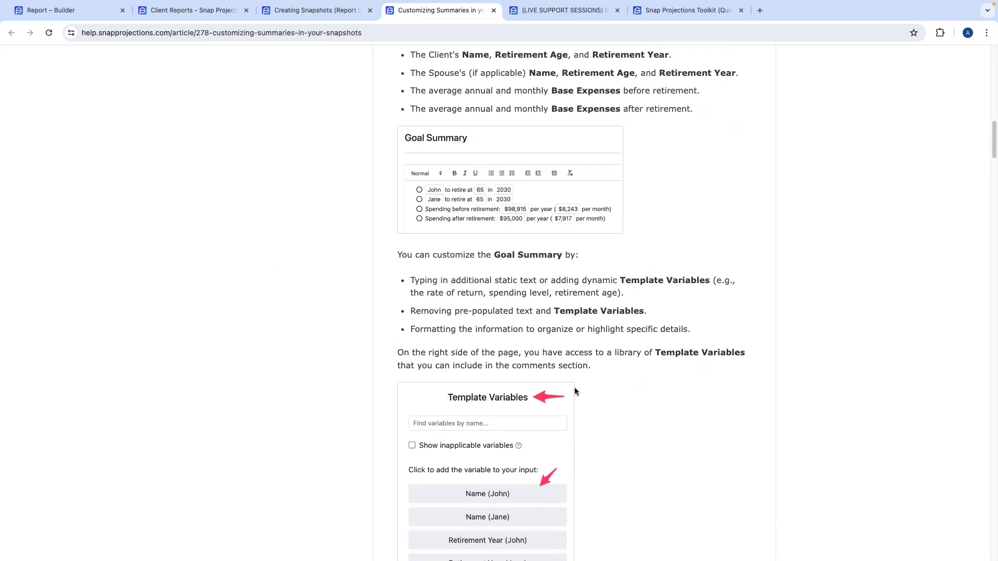
{"action": "scroll", "coordinate": [572, 392], "scroll_direction": "down", "scroll_amount": 1}
{"action": "scroll", "coordinate": [528, 405], "scroll_direction": "down", "scroll_amount": 12}
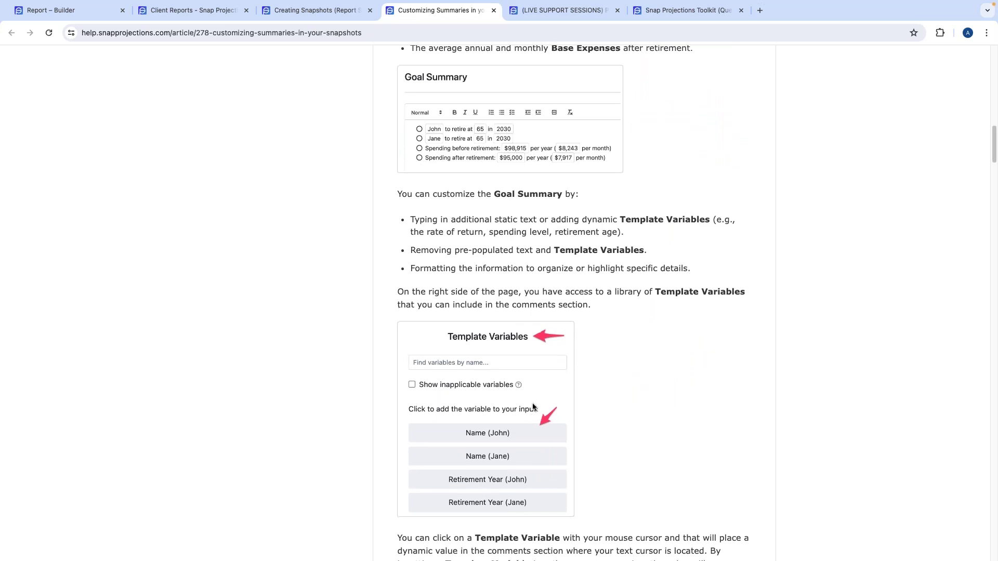
{"action": "scroll", "coordinate": [571, 302], "scroll_direction": "down", "scroll_amount": 13}
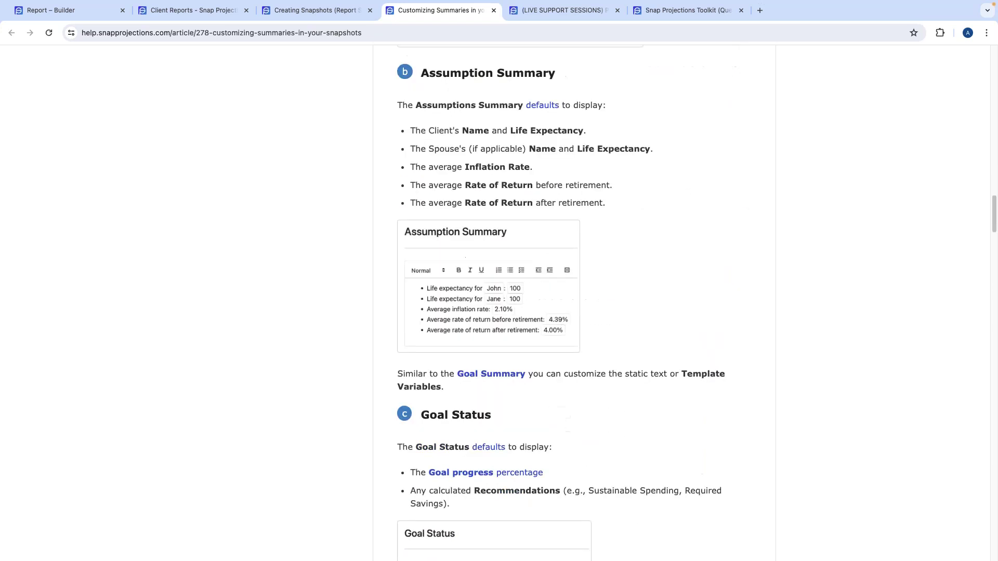
{"action": "scroll", "coordinate": [574, 301], "scroll_direction": "up", "scroll_amount": 20}
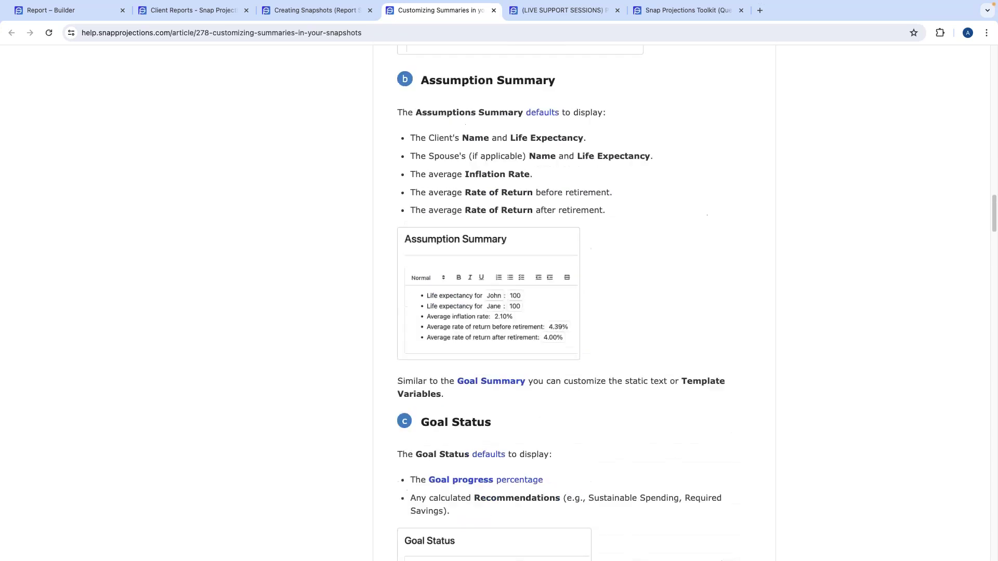
{"action": "scroll", "coordinate": [574, 302], "scroll_direction": "up", "scroll_amount": 15}
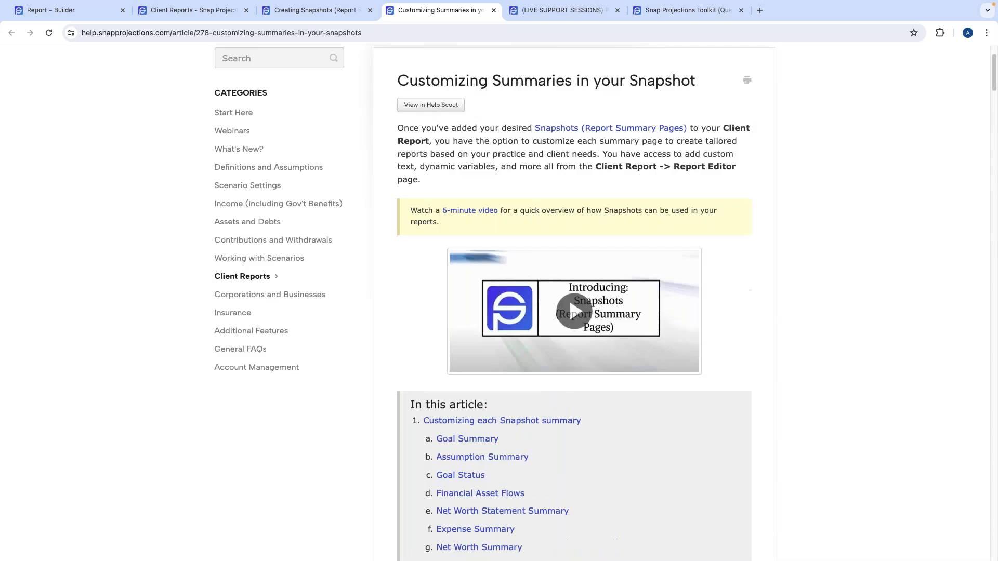
Step: Return to the Report Builder and review the included pages and the order of the Snapshots summaries
{"action": "left_click", "coordinate": [73, 14]}
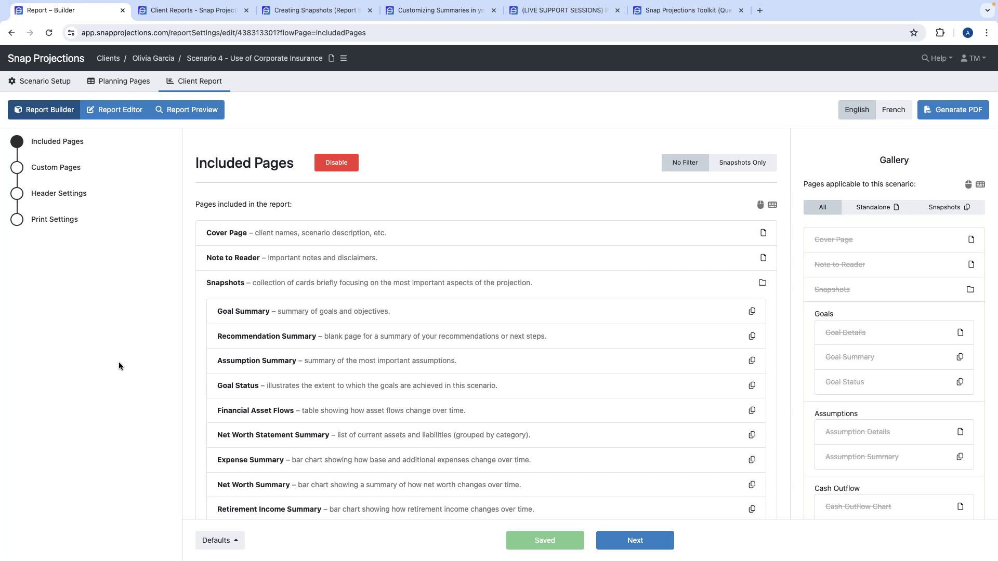
{"action": "scroll", "coordinate": [367, 421], "scroll_direction": "down", "scroll_amount": 5}
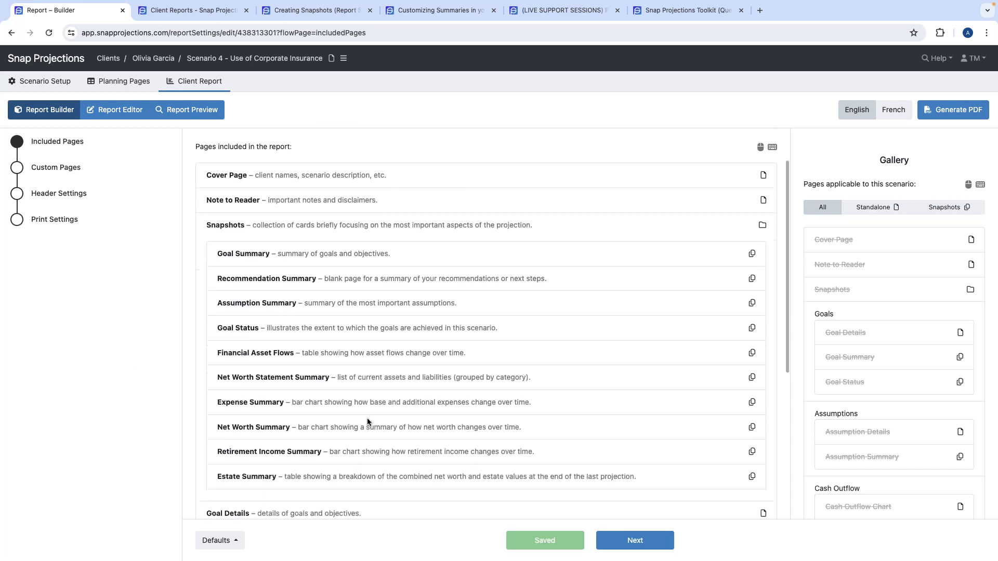
{"action": "scroll", "coordinate": [367, 421], "scroll_direction": "up", "scroll_amount": 5}
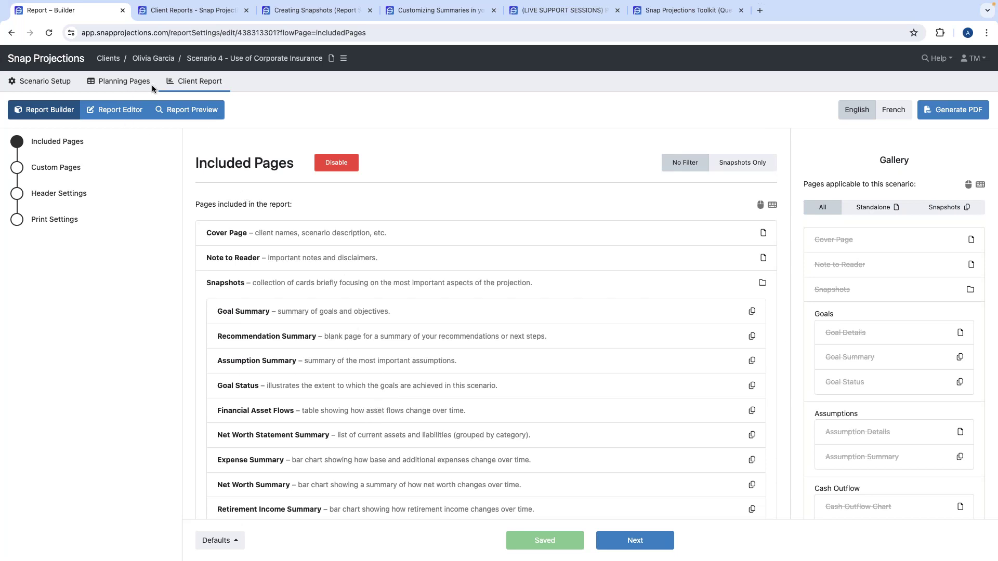
{"action": "left_click", "coordinate": [25, 111]}
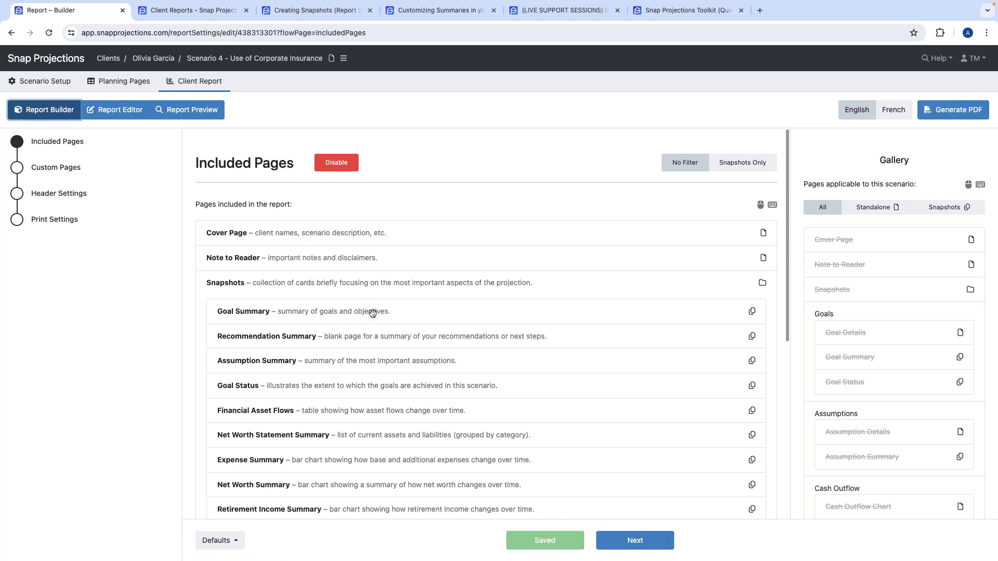
{"action": "scroll", "coordinate": [371, 314], "scroll_direction": "down", "scroll_amount": 2}
{"action": "scroll", "coordinate": [371, 314], "scroll_direction": "down", "scroll_amount": 3}
{"action": "scroll", "coordinate": [369, 314], "scroll_direction": "up", "scroll_amount": 5}
{"action": "scroll", "coordinate": [374, 312], "scroll_direction": "down", "scroll_amount": 3}
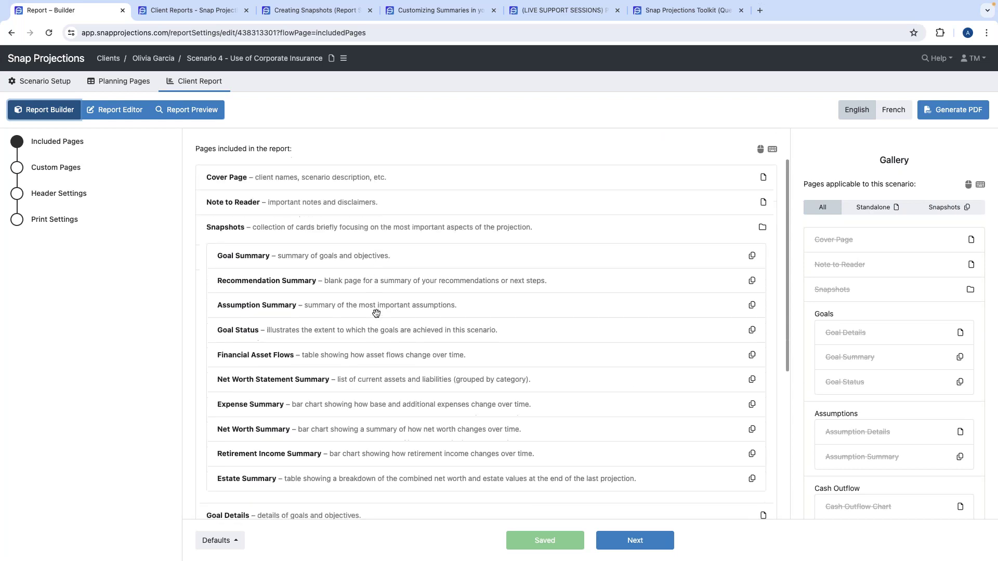
{"action": "scroll", "coordinate": [376, 312], "scroll_direction": "up", "scroll_amount": 4}
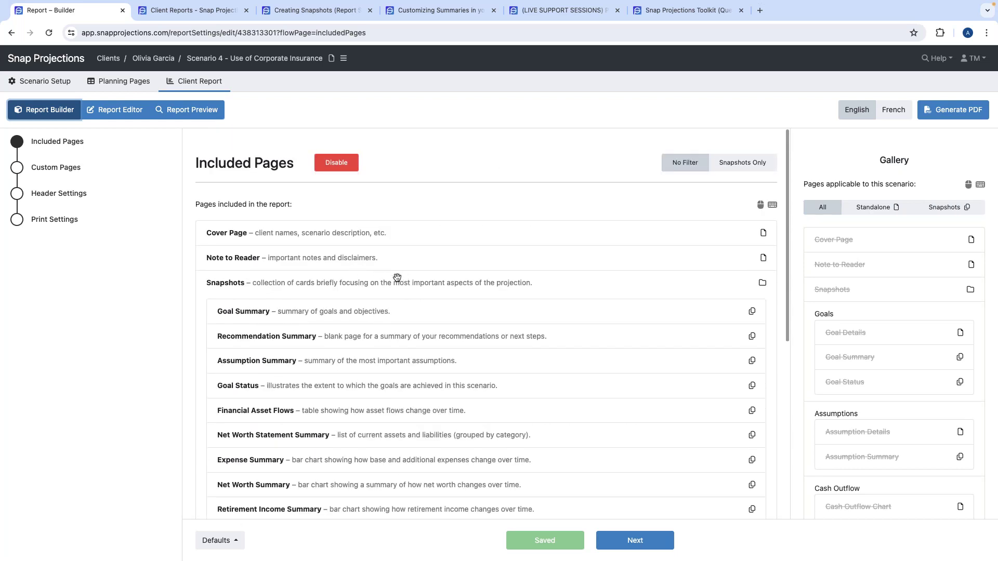
Step: Add a custom page titled Disclaimer to the report
{"action": "left_click", "coordinate": [17, 167]}
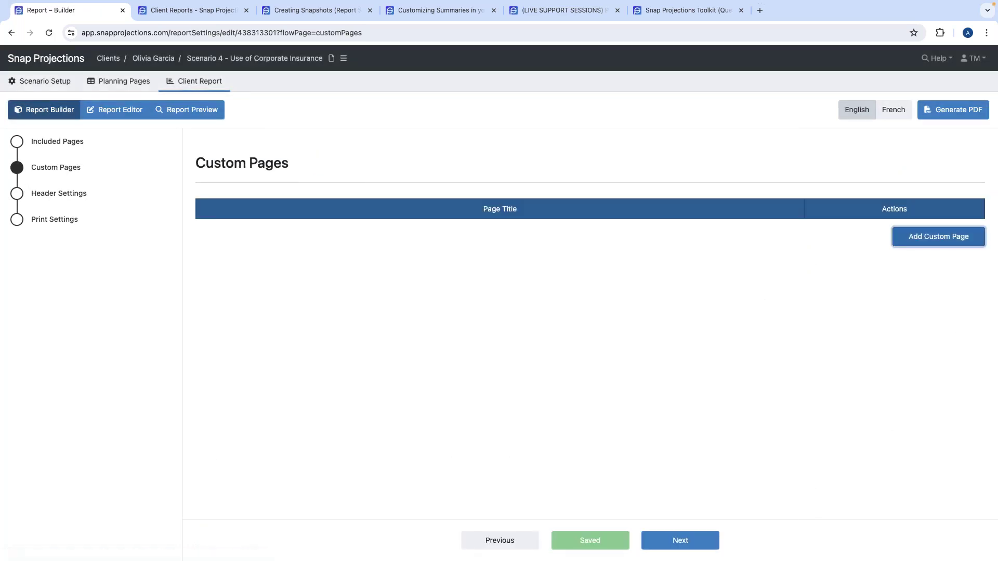
{"action": "left_click", "coordinate": [930, 236]}
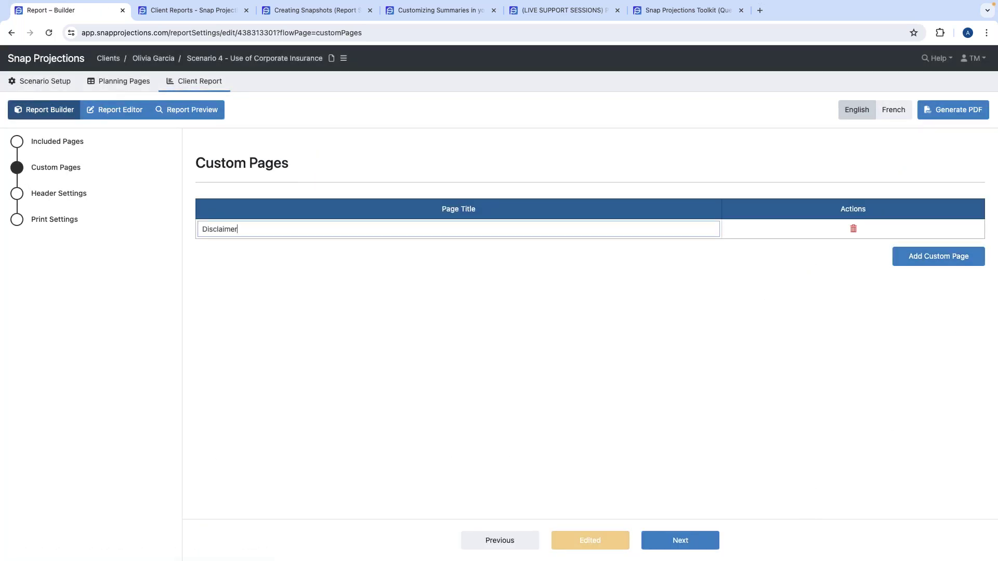
{"action": "left_click", "coordinate": [814, 284]}
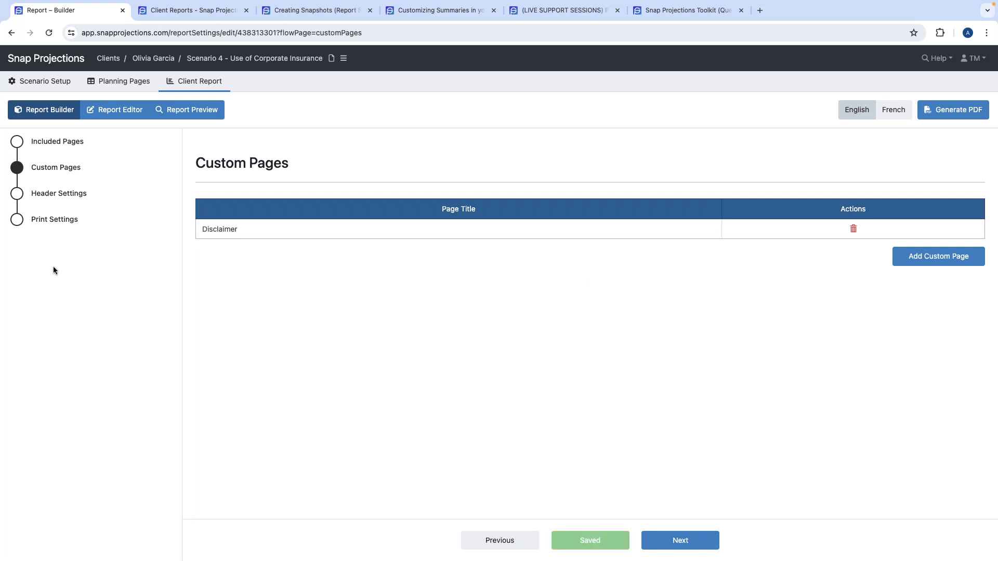
Step: Select all the pages included in the report and remove them back to the gallery
{"action": "left_click", "coordinate": [49, 142]}
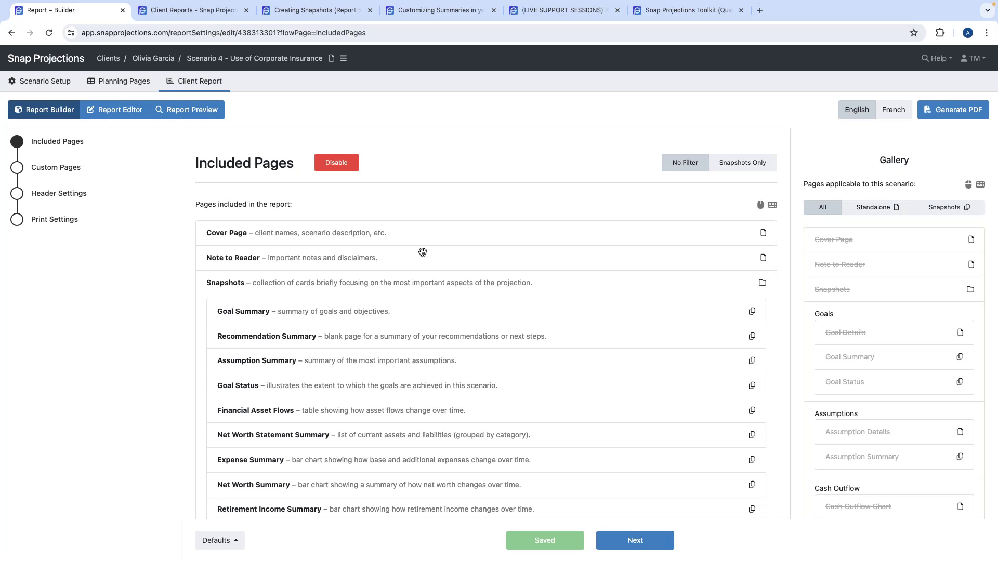
{"action": "left_click", "coordinate": [422, 252]}
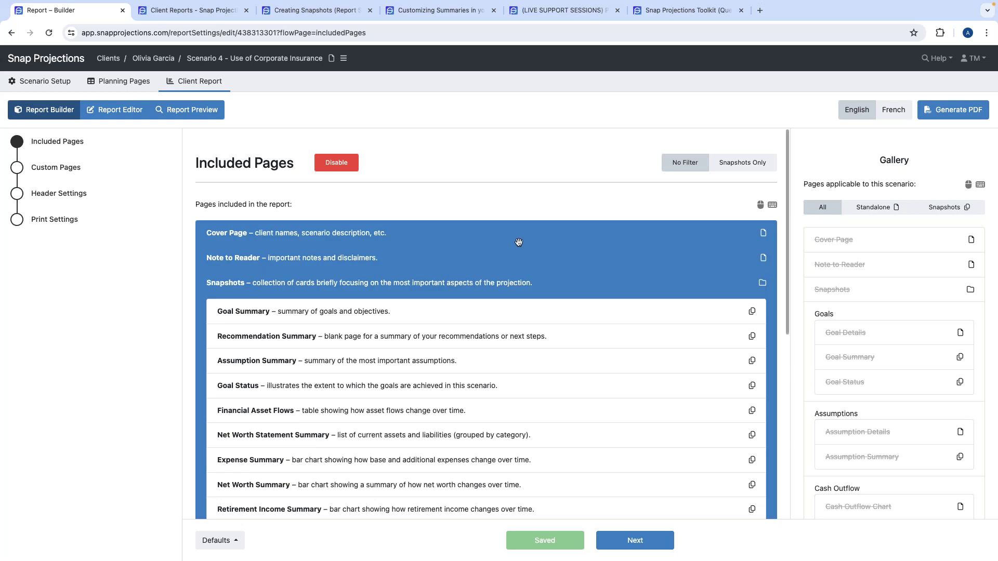
{"action": "mouse_move", "coordinate": [775, 206]}
{"action": "left_click_drag", "start_coordinate": [315, 232], "coordinate": [810, 235]}
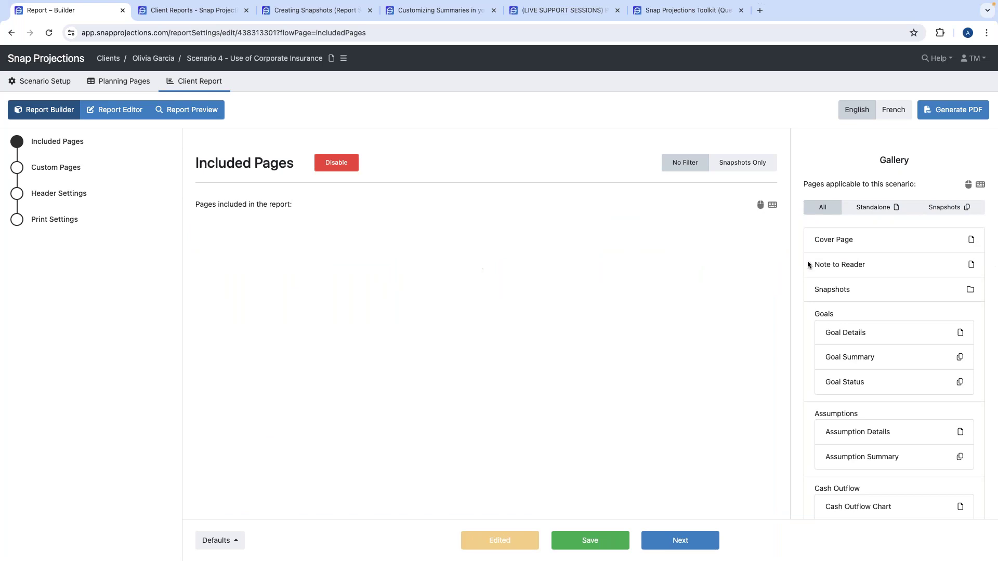
Step: Include the Cover Page followed by the Note to Reader in the report and save
{"action": "left_click_drag", "start_coordinate": [821, 239], "coordinate": [586, 235]}
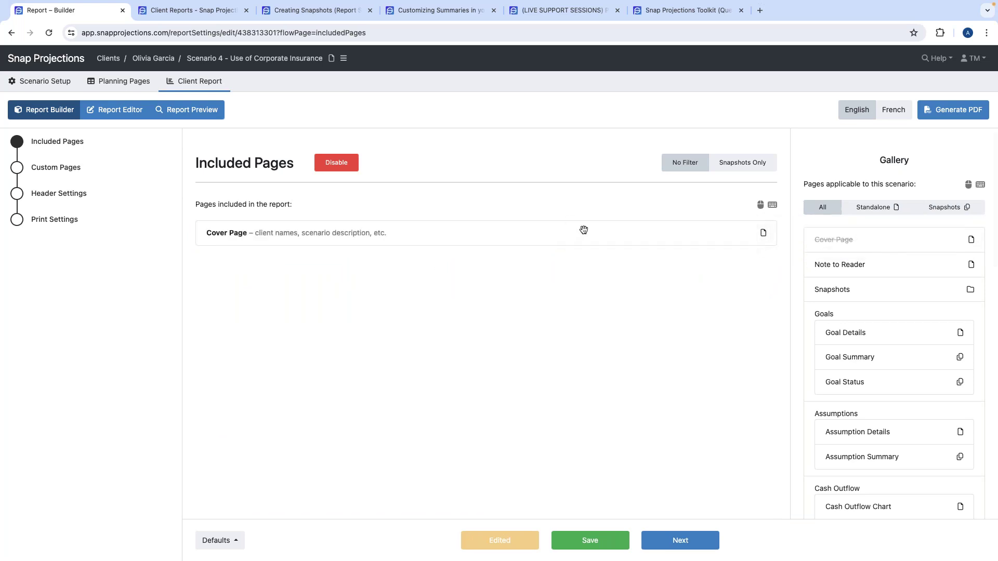
{"action": "left_click_drag", "start_coordinate": [857, 266], "coordinate": [502, 260]}
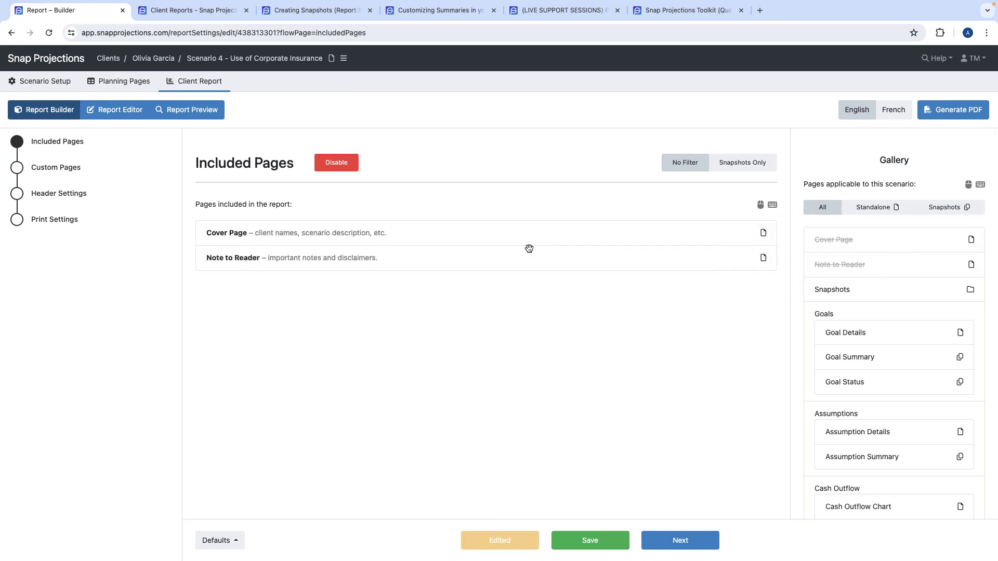
{"action": "left_click", "coordinate": [589, 540]}
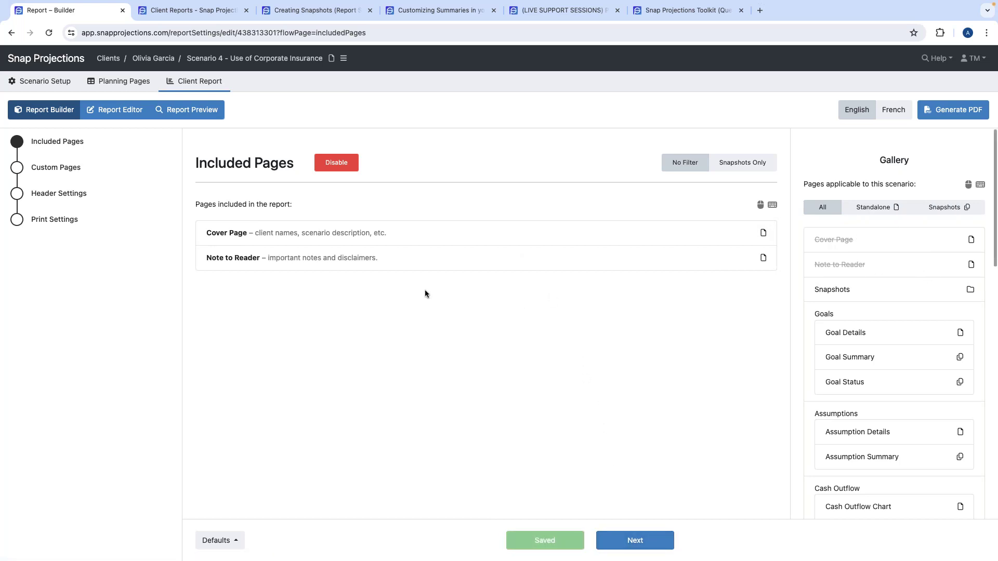
Step: Include the Snapshots collection with all ten of its summaries after the Note to Reader
{"action": "mouse_move", "coordinate": [980, 185]}
{"action": "key", "text": "a"}
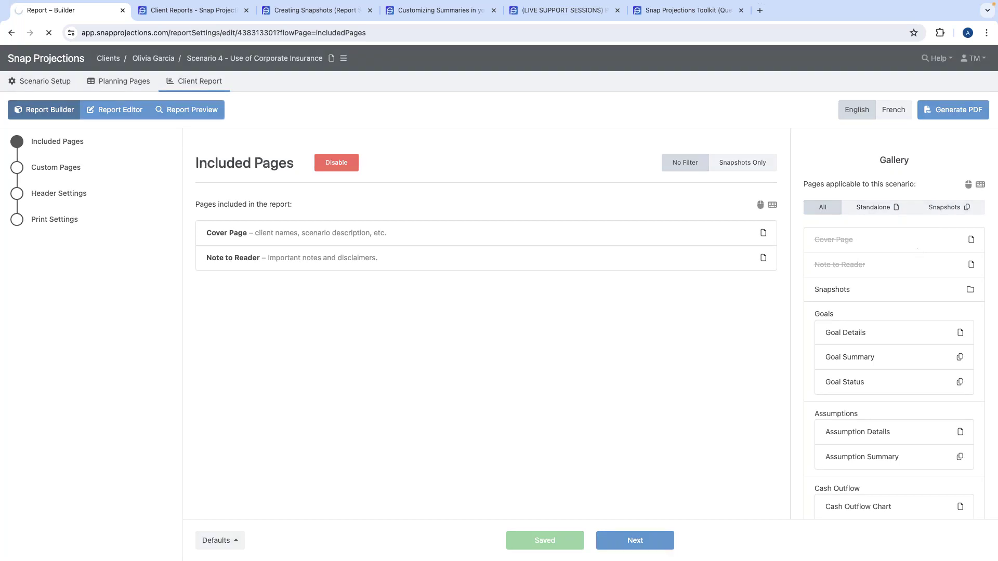
{"action": "key", "text": "s"}
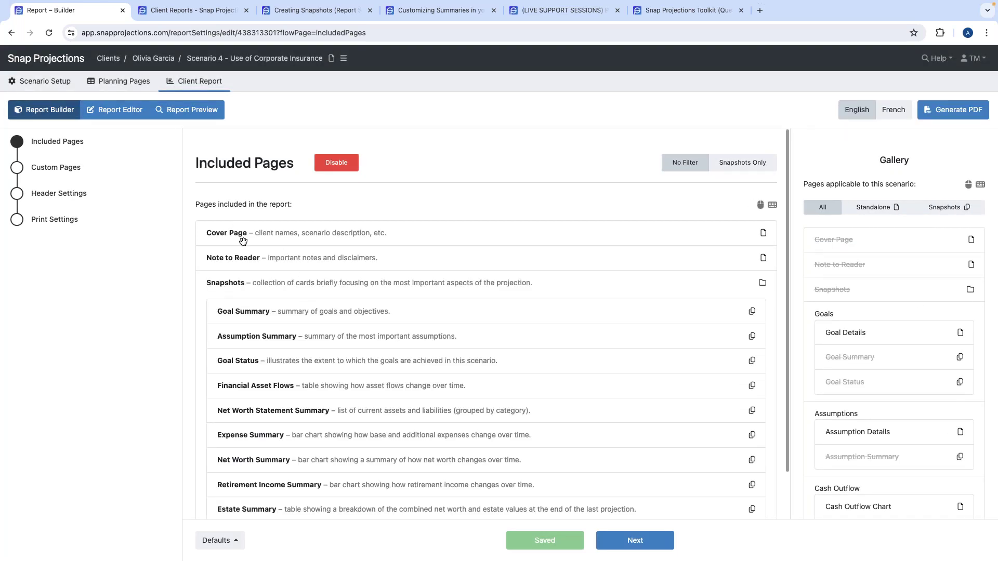
Step: Add the Disclaimer custom page inside the Snapshots collection, after the Recommendation Summary
{"action": "scroll", "coordinate": [258, 295], "scroll_direction": "down", "scroll_amount": 1}
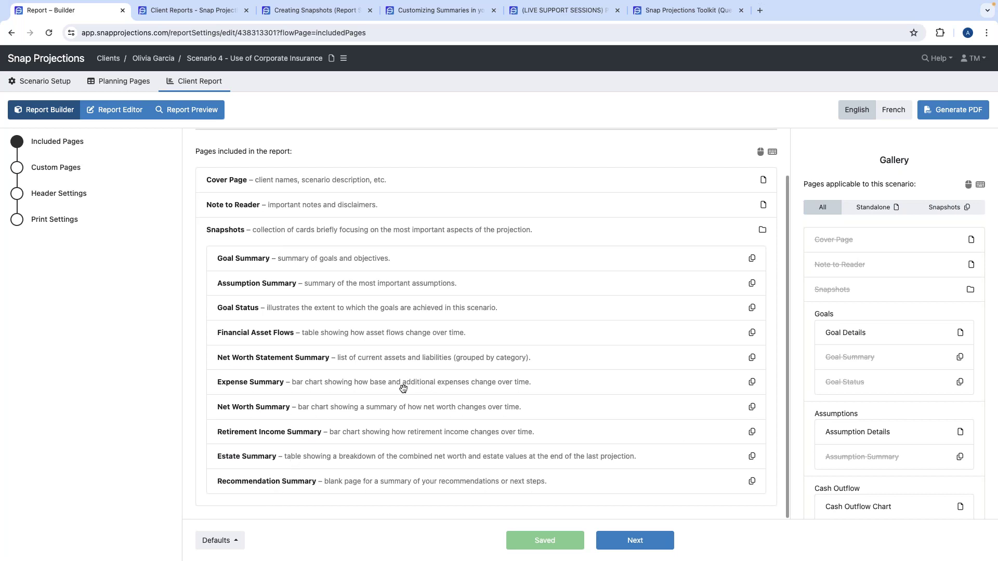
{"action": "scroll", "coordinate": [854, 363], "scroll_direction": "down", "scroll_amount": 10}
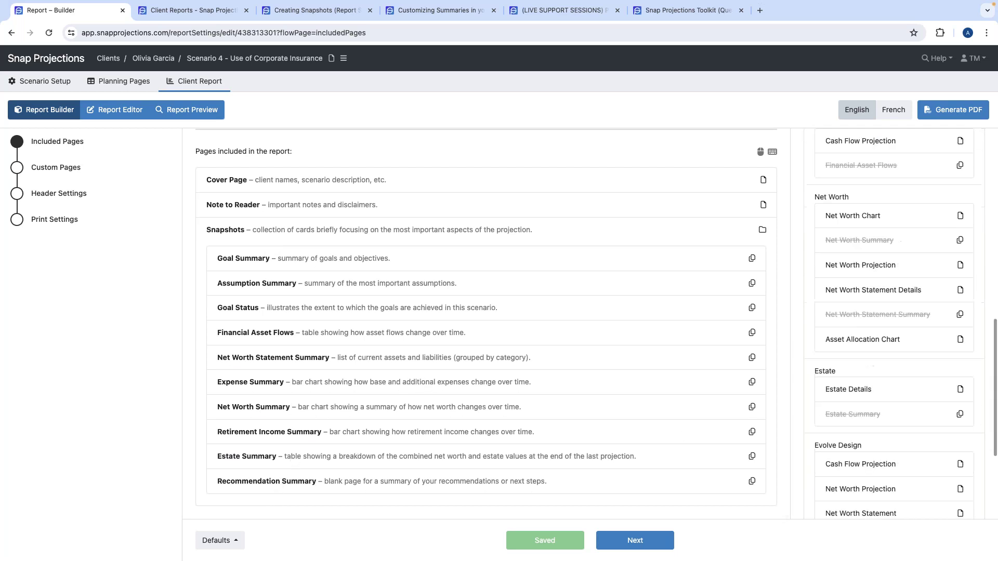
{"action": "left_click_drag", "start_coordinate": [861, 489], "coordinate": [467, 481]}
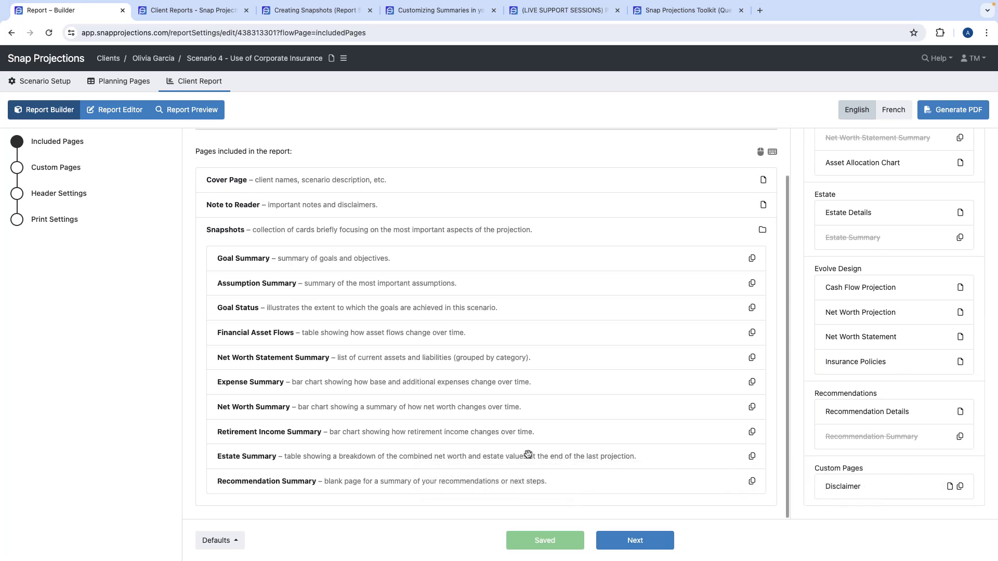
{"action": "left_click_drag", "start_coordinate": [878, 488], "coordinate": [459, 481]}
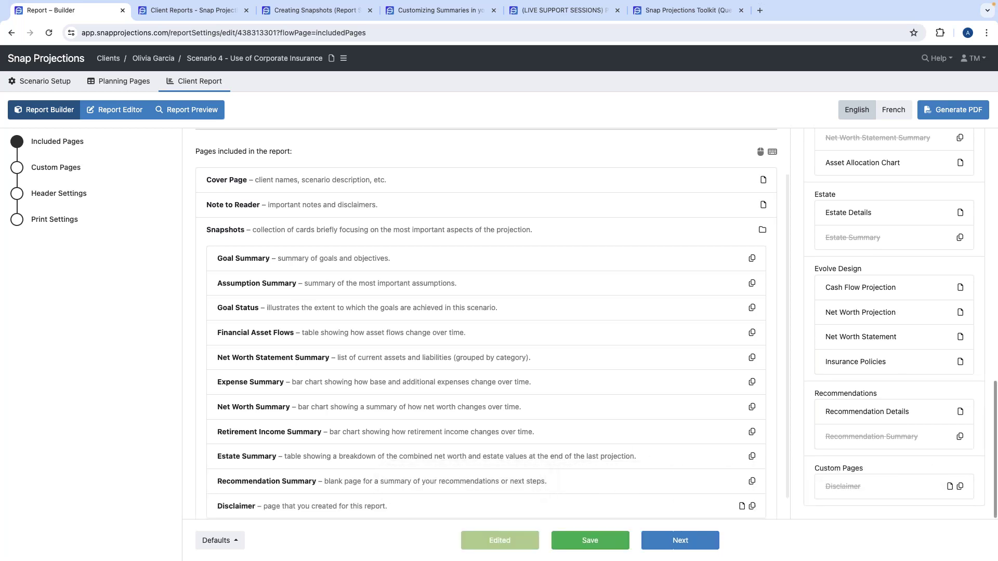
Step: Take the Disclaimer page out of Snapshots and include it as a standalone page at the end of the report
{"action": "scroll", "coordinate": [462, 506], "scroll_direction": "down", "scroll_amount": 1}
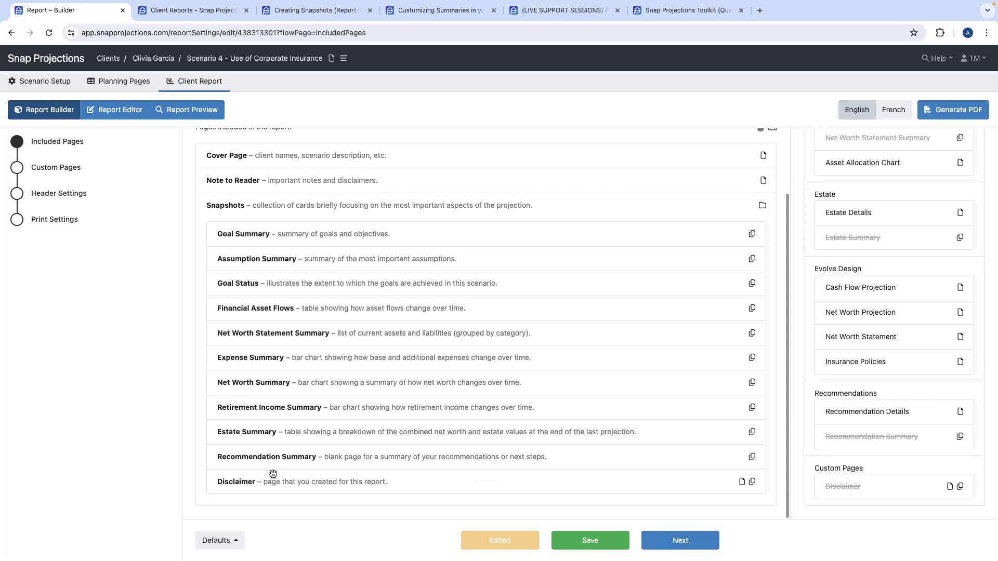
{"action": "left_click_drag", "start_coordinate": [281, 486], "coordinate": [283, 512]}
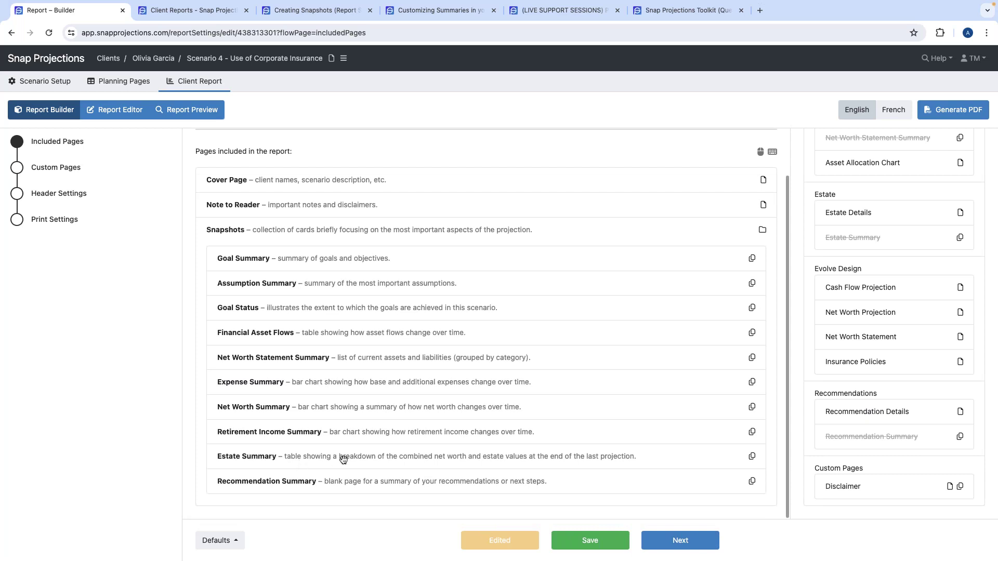
{"action": "left_click_drag", "start_coordinate": [868, 493], "coordinate": [494, 503]}
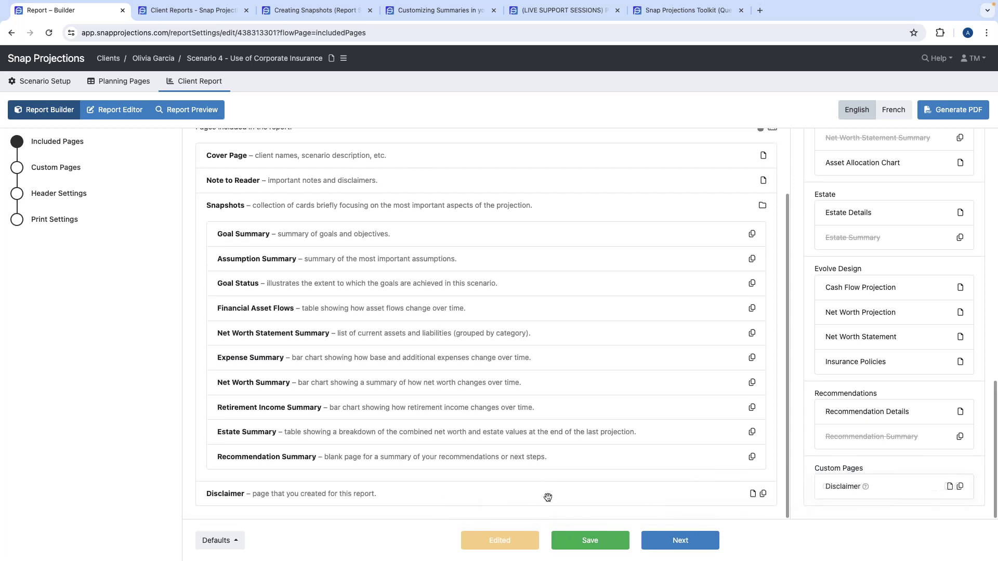
Step: Move the Disclaimer page back into the Snapshots collection, directly below the Recommendation Summary
{"action": "left_click_drag", "start_coordinate": [300, 497], "coordinate": [318, 468]}
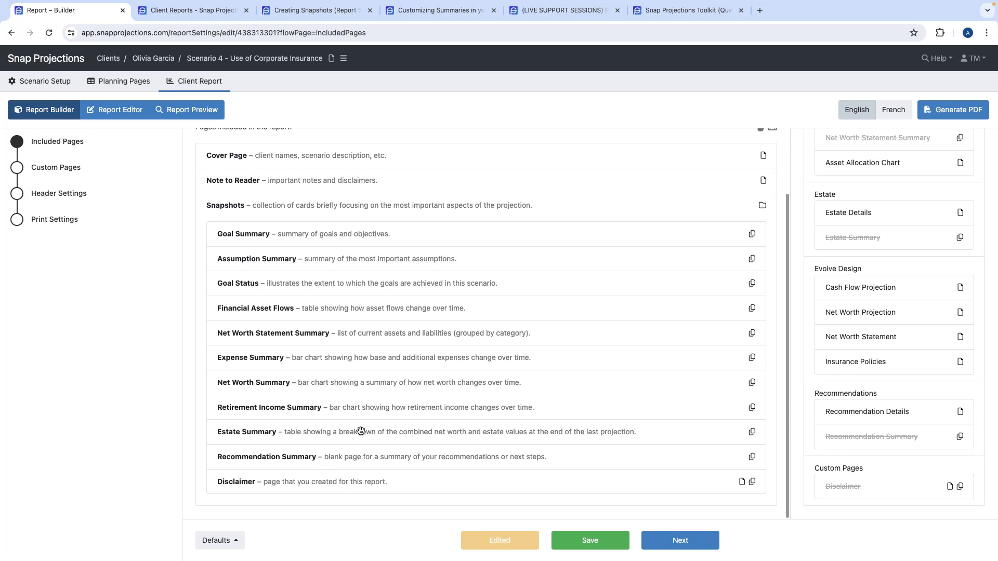
{"action": "scroll", "coordinate": [247, 223], "scroll_direction": "up", "scroll_amount": 2}
{"action": "scroll", "coordinate": [270, 244], "scroll_direction": "down", "scroll_amount": 2}
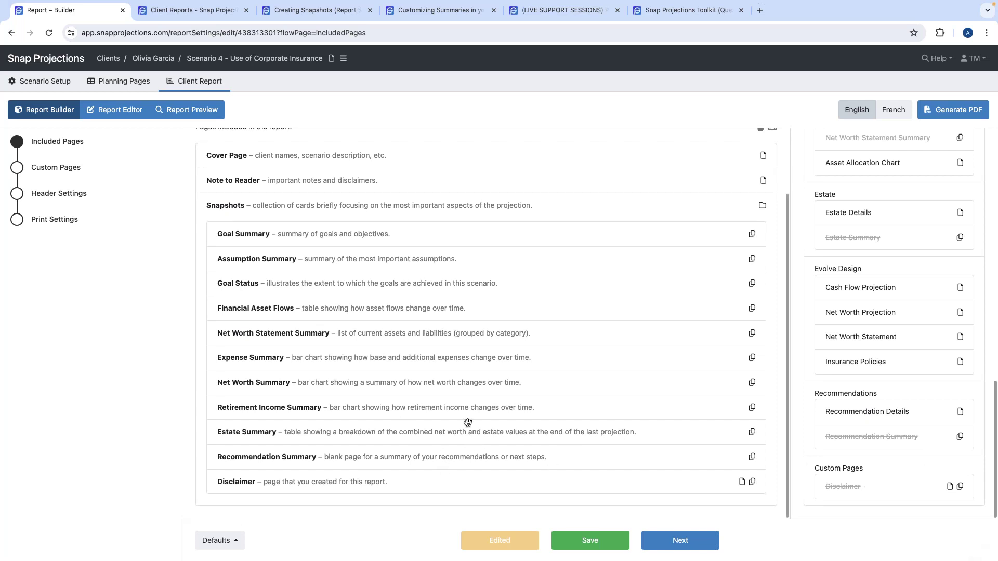
Step: Examine the page-type icons beside the included pages, from the Cover Page down to the Disclaimer
{"action": "scroll", "coordinate": [467, 422], "scroll_direction": "up", "scroll_amount": 2}
{"action": "scroll", "coordinate": [767, 251], "scroll_direction": "down", "scroll_amount": 1}
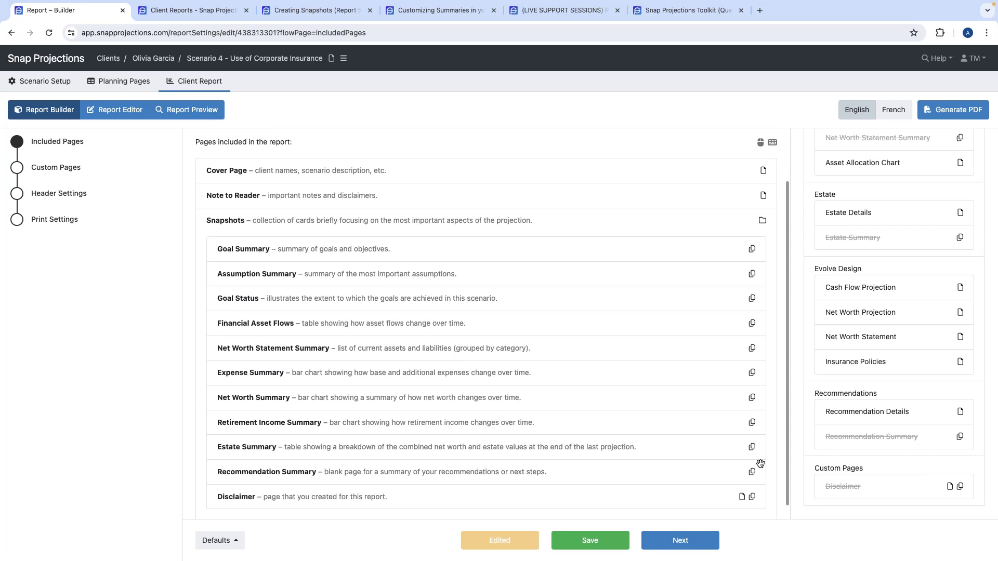
{"action": "scroll", "coordinate": [738, 465], "scroll_direction": "down", "scroll_amount": 1}
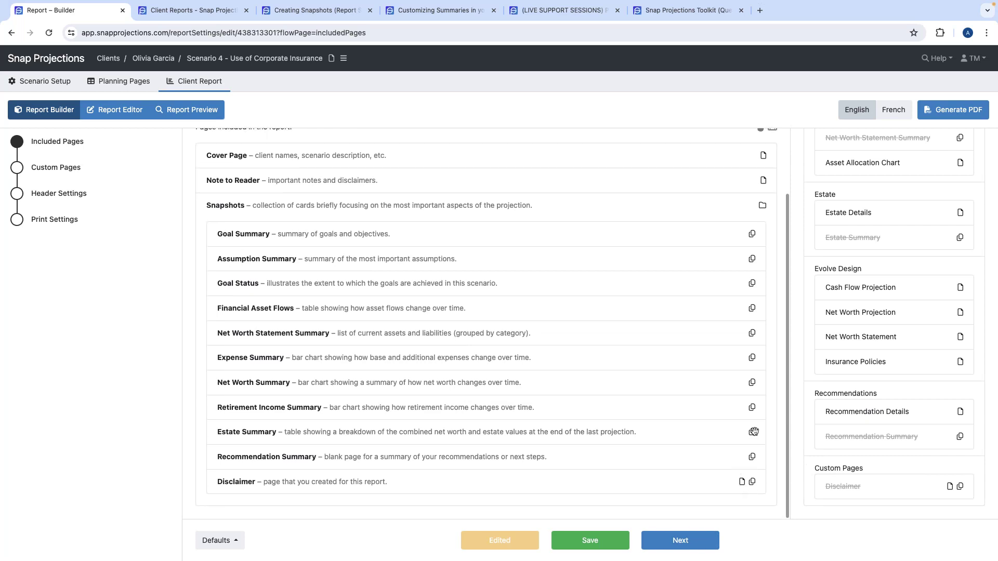
{"action": "scroll", "coordinate": [753, 413], "scroll_direction": "up", "scroll_amount": 2}
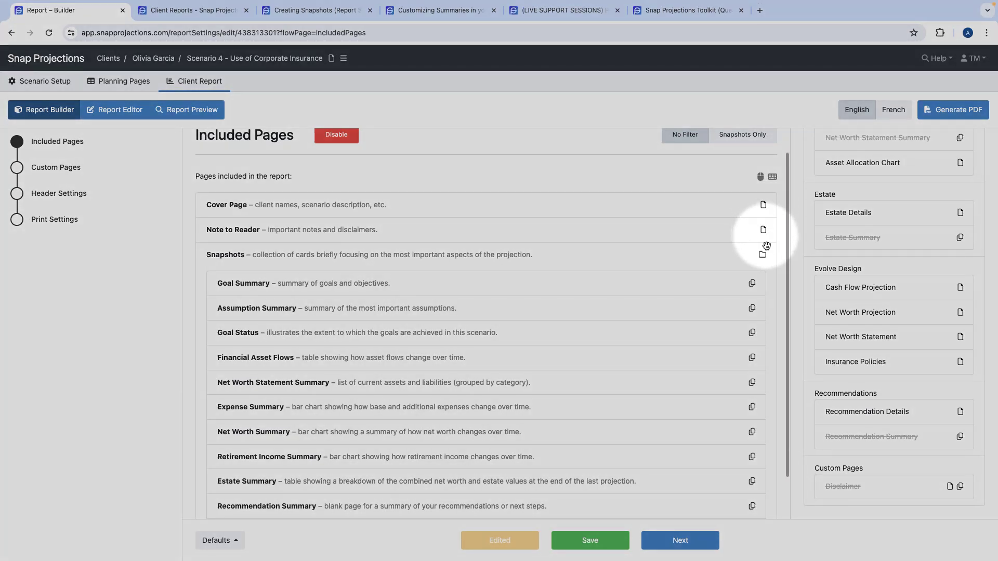
{"action": "scroll", "coordinate": [744, 494], "scroll_direction": "down", "scroll_amount": 2}
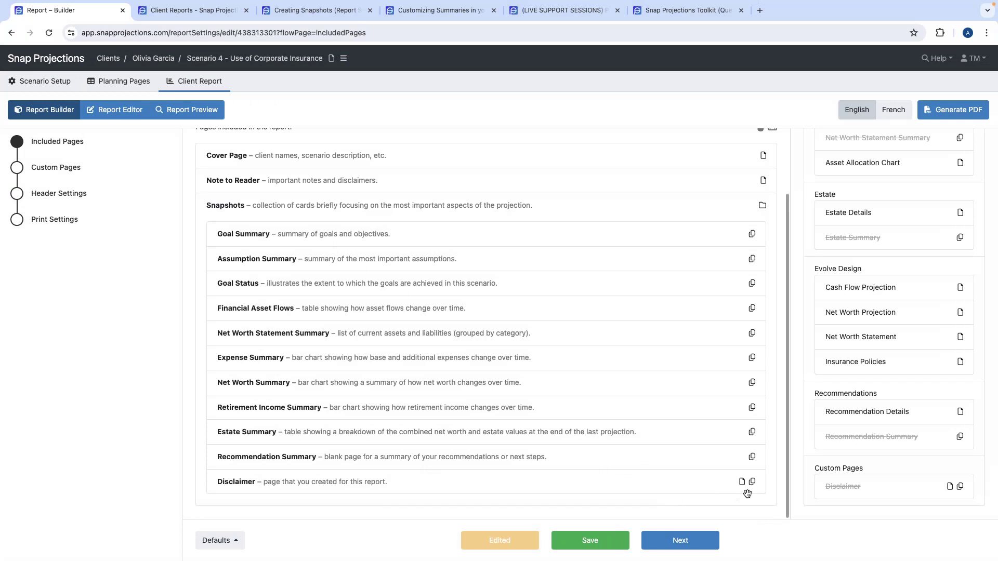
{"action": "scroll", "coordinate": [623, 391], "scroll_direction": "up", "scroll_amount": 2}
{"action": "scroll", "coordinate": [622, 391], "scroll_direction": "down", "scroll_amount": 1}
{"action": "scroll", "coordinate": [499, 374], "scroll_direction": "down", "scroll_amount": 1}
Step: Take the Disclaimer page out of Snapshots as a standalone page and return it to the end of the collection
{"action": "left_click_drag", "start_coordinate": [396, 484], "coordinate": [389, 500]}
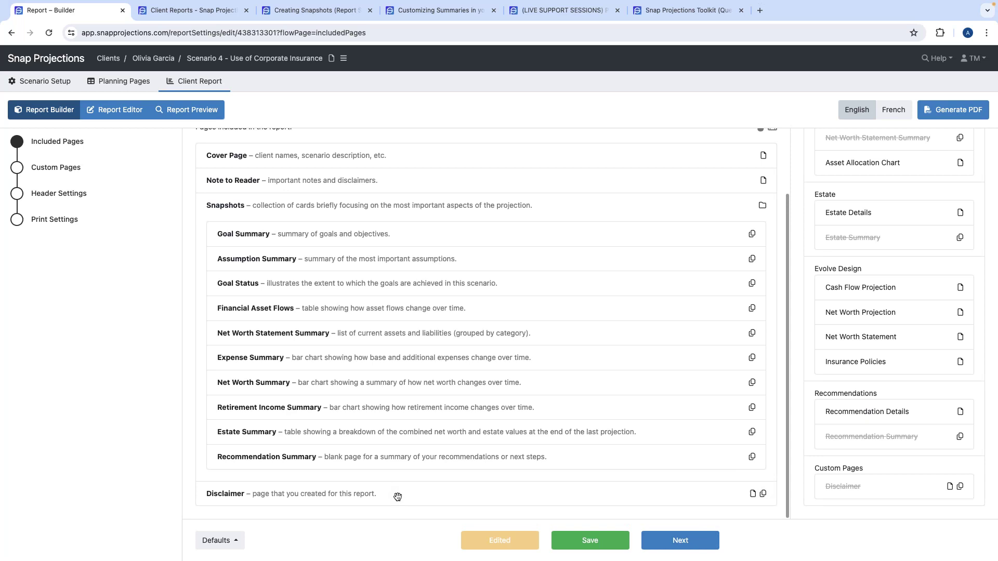
{"action": "left_click_drag", "start_coordinate": [402, 496], "coordinate": [419, 446]}
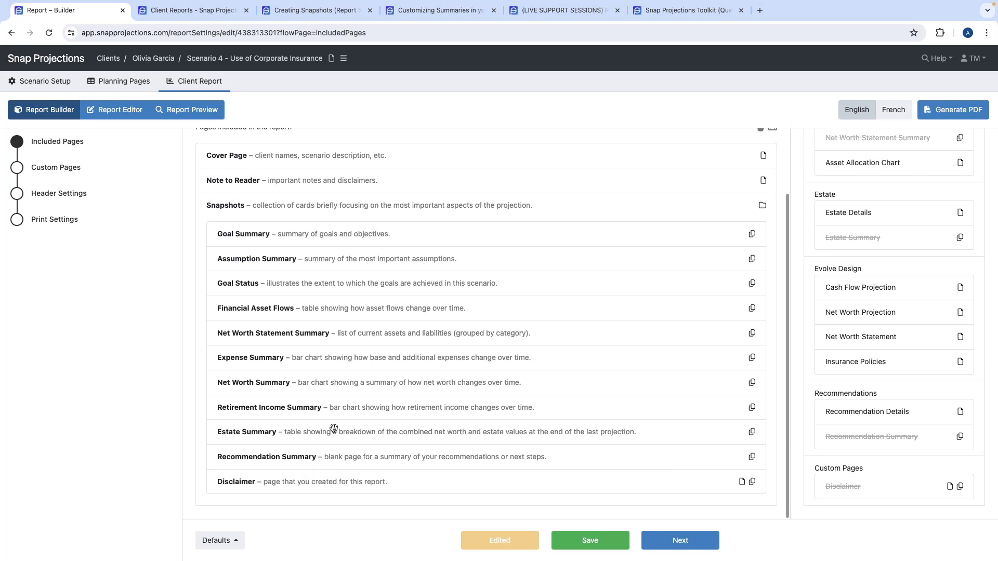
{"action": "scroll", "coordinate": [359, 331], "scroll_direction": "up", "scroll_amount": 1}
{"action": "scroll", "coordinate": [359, 331], "scroll_direction": "down", "scroll_amount": 1}
{"action": "scroll", "coordinate": [472, 198], "scroll_direction": "up", "scroll_amount": 1}
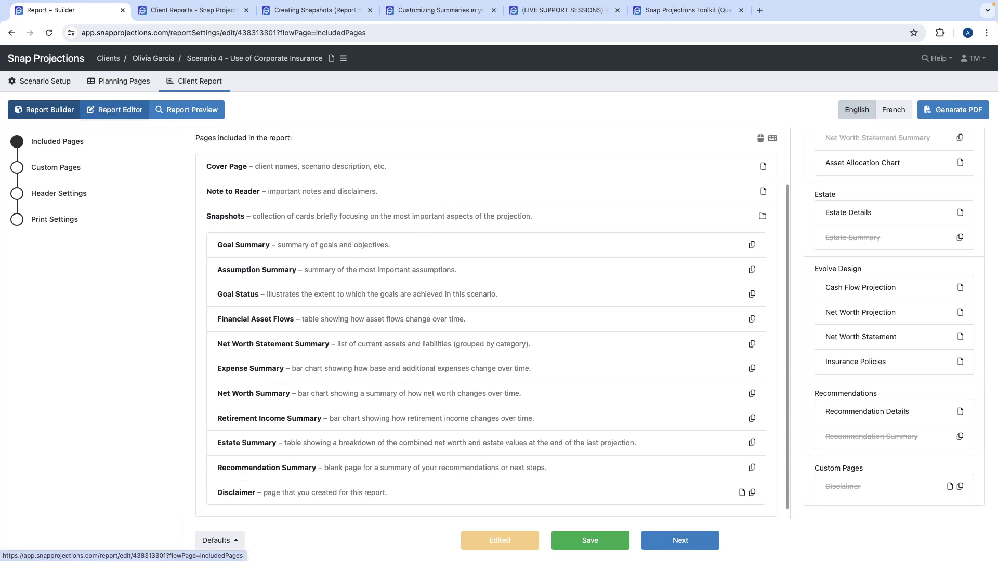
Step: Copy the full Note to Reader text into the Disclaimer page's body in the Report Editor
{"action": "left_click", "coordinate": [114, 109]}
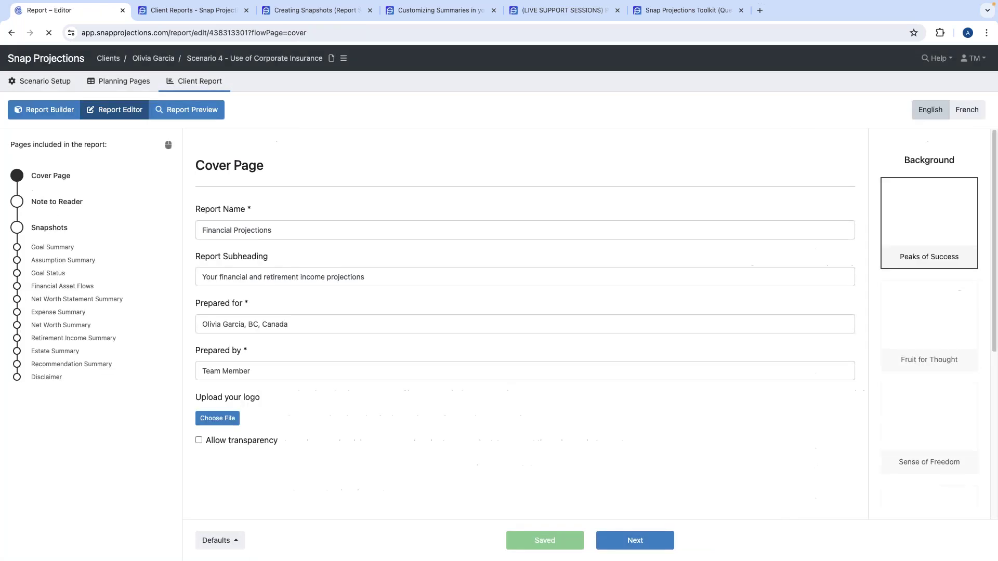
{"action": "left_click", "coordinate": [147, 200]}
{"action": "left_click_drag", "start_coordinate": [327, 280], "coordinate": [201, 234]}
{"action": "key", "text": "ctrl+c"}
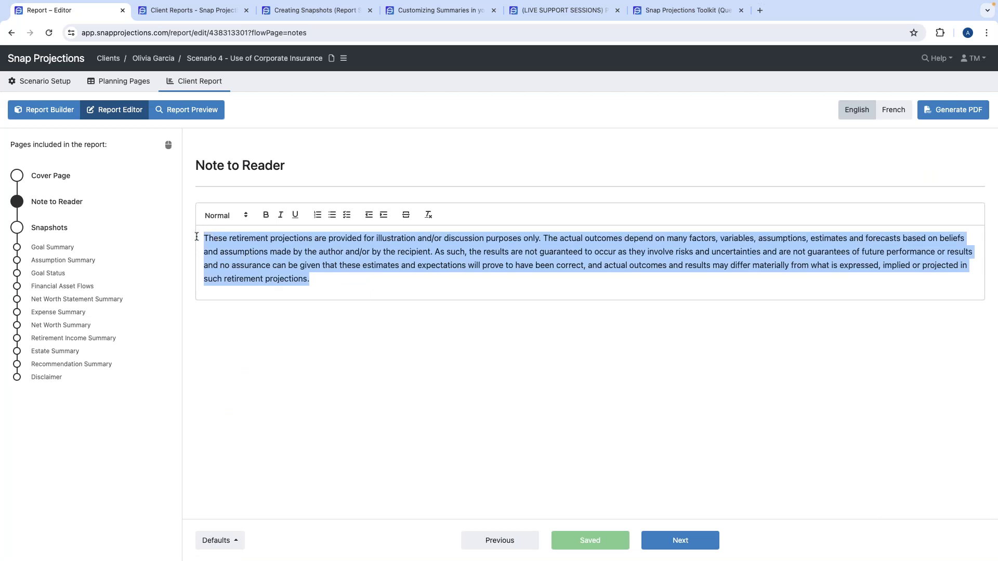
{"action": "left_click", "coordinate": [44, 377]}
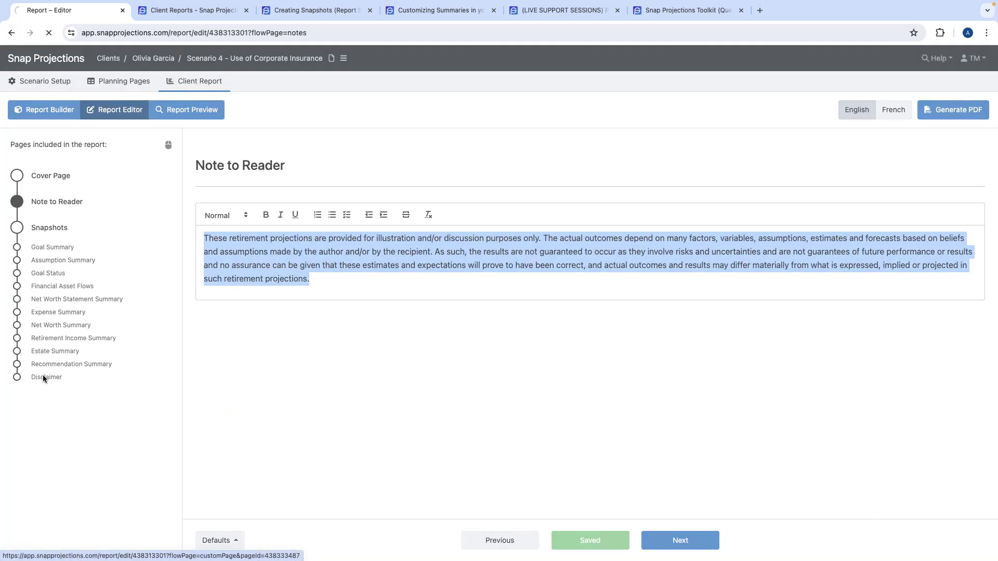
{"action": "left_click", "coordinate": [244, 243]}
{"action": "key", "text": "ctrl+v"}
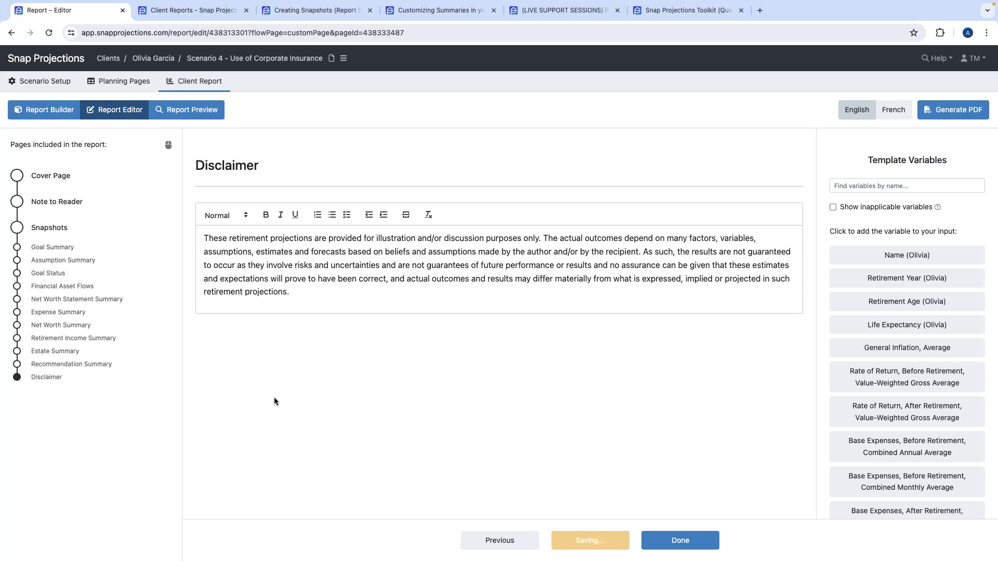
Step: Preview the report and compare the Note to Reader page with the Disclaimer card in the Snapshots pages
{"action": "left_click", "coordinate": [192, 109]}
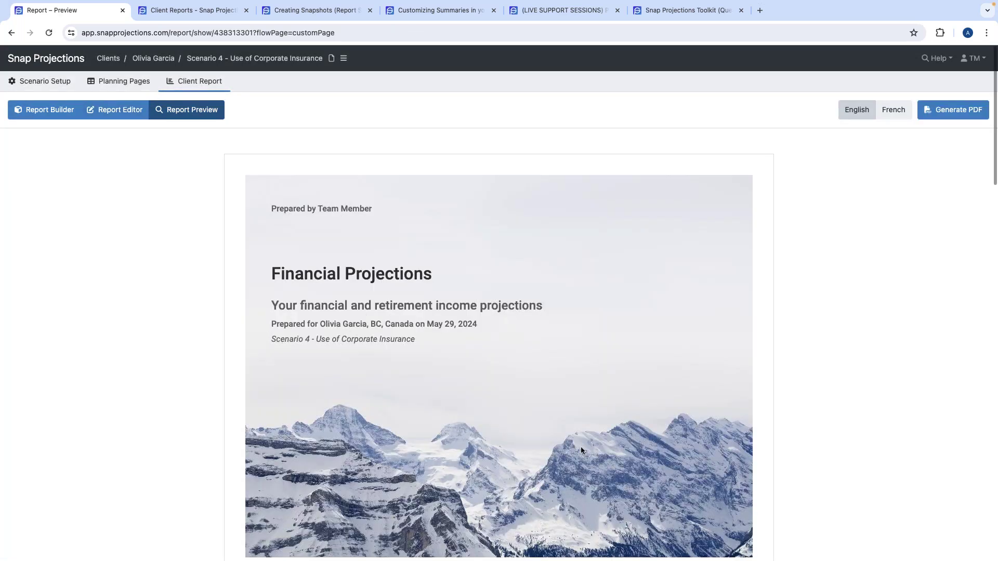
{"action": "scroll", "coordinate": [581, 450], "scroll_direction": "down", "scroll_amount": 10}
{"action": "scroll", "coordinate": [581, 449], "scroll_direction": "down", "scroll_amount": 10}
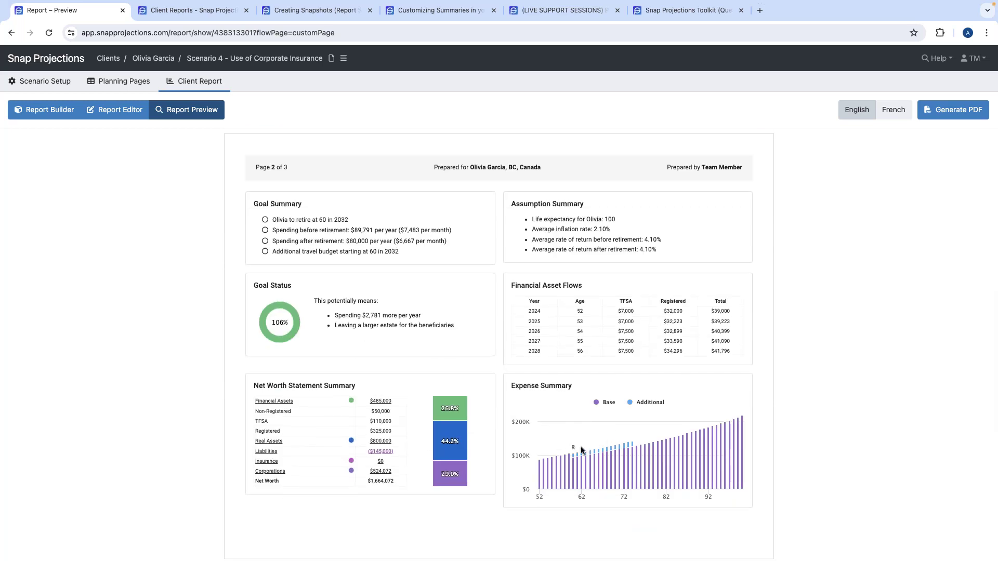
{"action": "scroll", "coordinate": [580, 450], "scroll_direction": "down", "scroll_amount": 10}
{"action": "scroll", "coordinate": [581, 450], "scroll_direction": "down", "scroll_amount": 3}
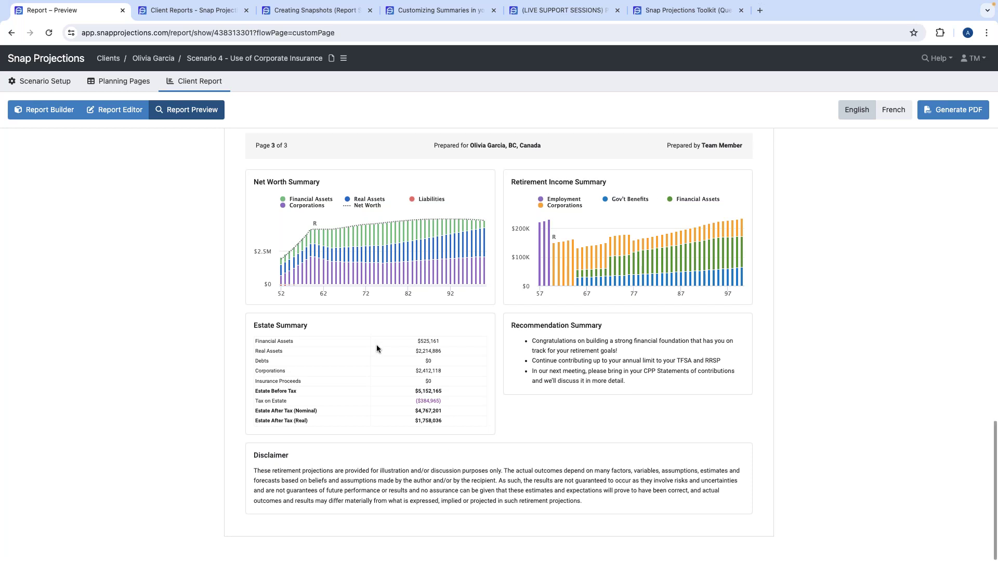
{"action": "scroll", "coordinate": [377, 348], "scroll_direction": "up", "scroll_amount": 10}
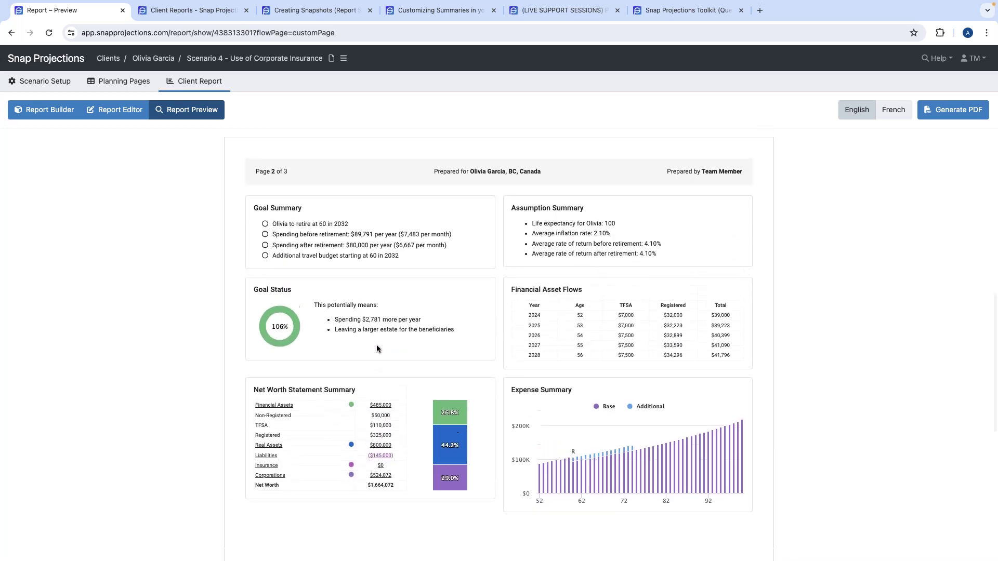
{"action": "scroll", "coordinate": [377, 348], "scroll_direction": "up", "scroll_amount": 9}
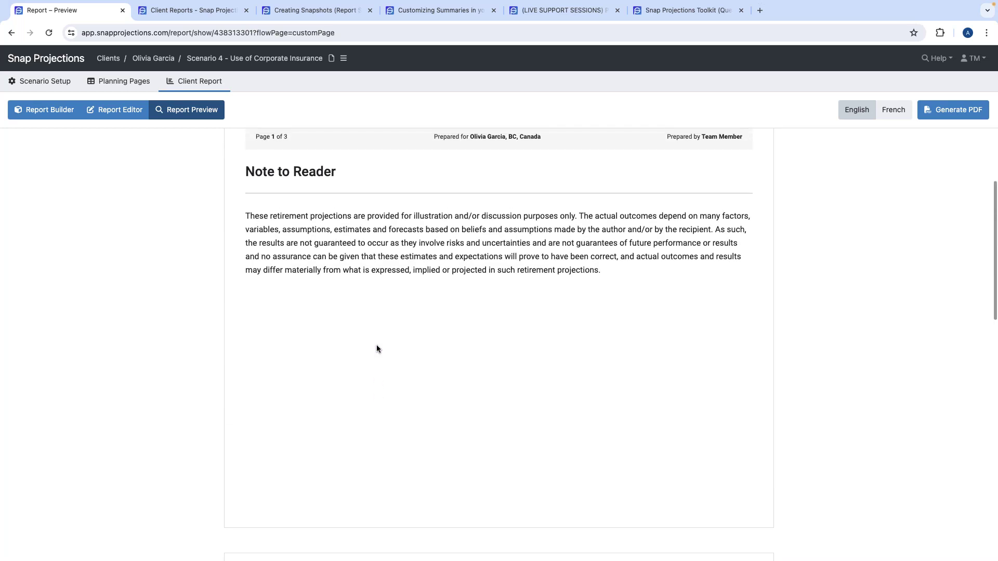
{"action": "scroll", "coordinate": [377, 348], "scroll_direction": "up", "scroll_amount": 1}
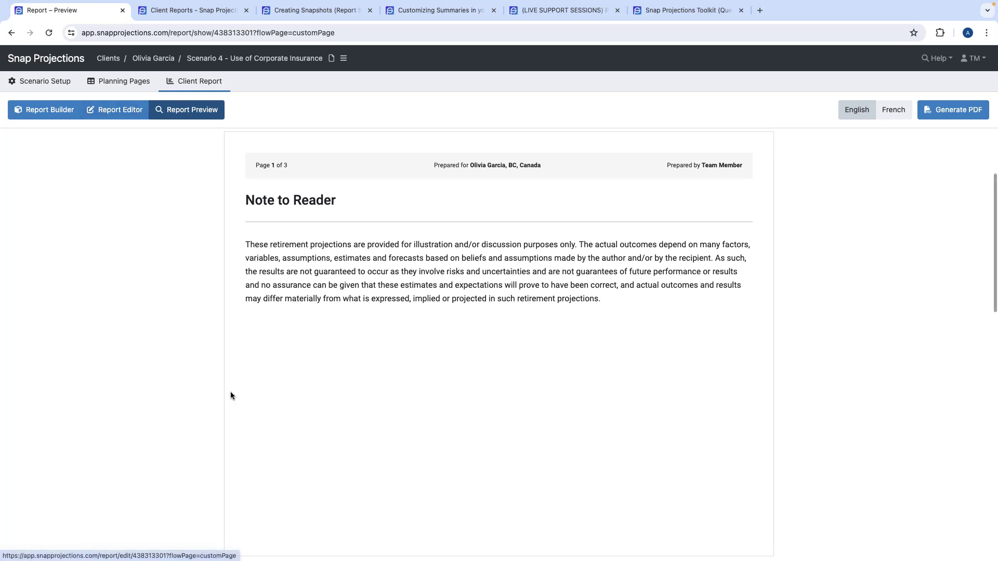
{"action": "scroll", "coordinate": [229, 392], "scroll_direction": "down", "scroll_amount": 20}
{"action": "scroll", "coordinate": [230, 395], "scroll_direction": "down", "scroll_amount": 8}
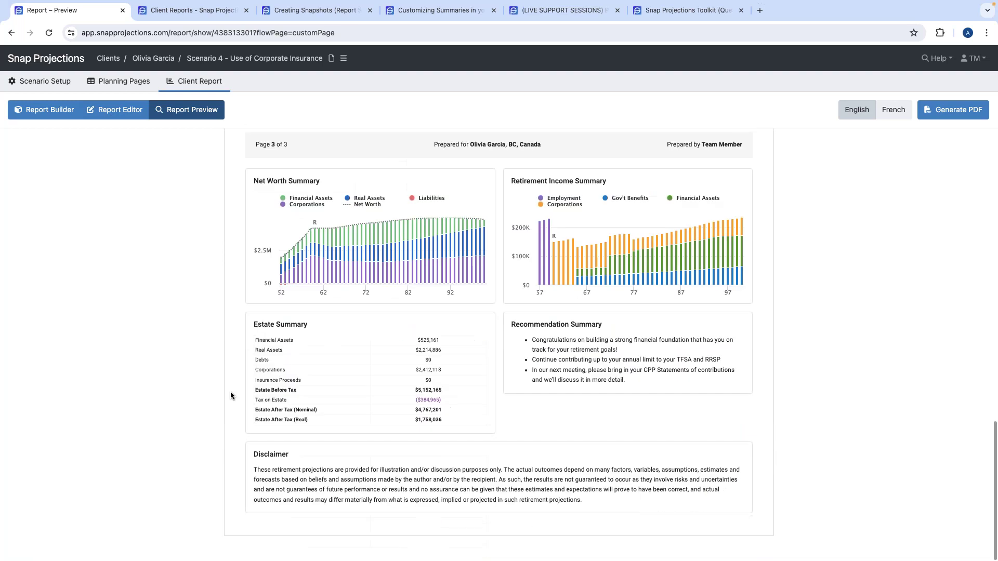
{"action": "scroll", "coordinate": [289, 457], "scroll_direction": "up", "scroll_amount": 4}
{"action": "scroll", "coordinate": [289, 447], "scroll_direction": "up", "scroll_amount": 15}
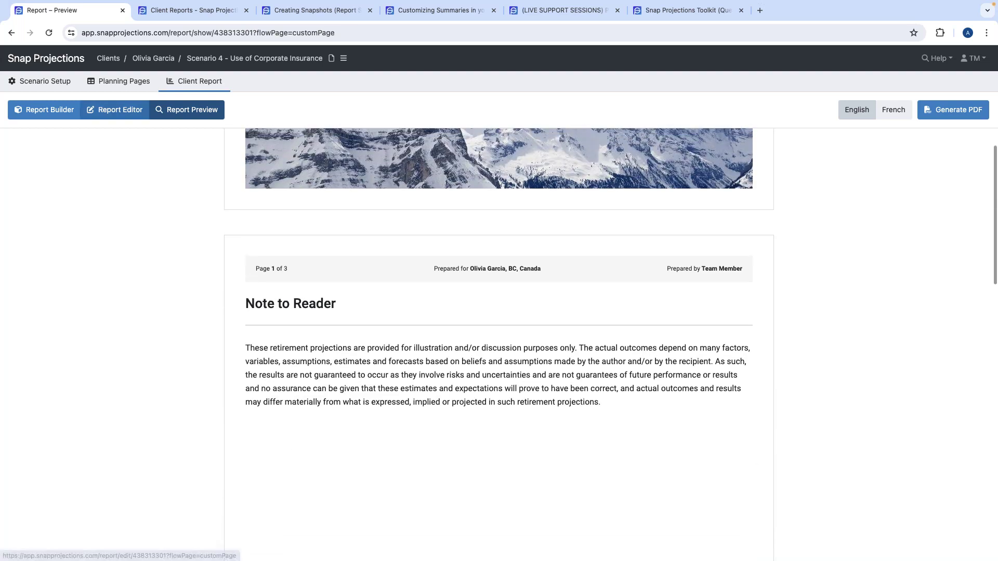
Step: Remove the Note to Reader page from the included pages and include it again after the Cover Page
{"action": "left_click", "coordinate": [114, 109]}
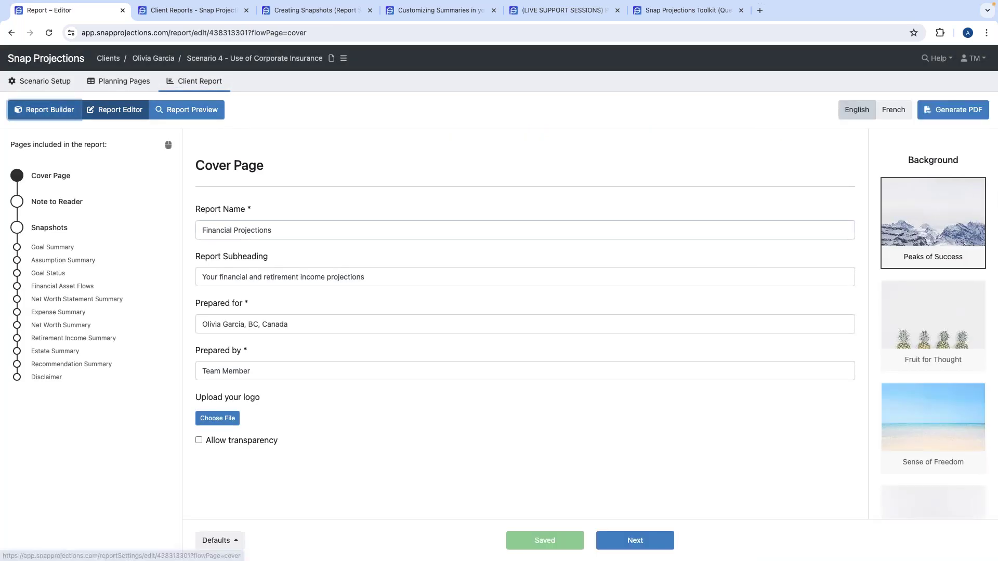
{"action": "left_click", "coordinate": [36, 110]}
{"action": "left_click", "coordinate": [468, 258]}
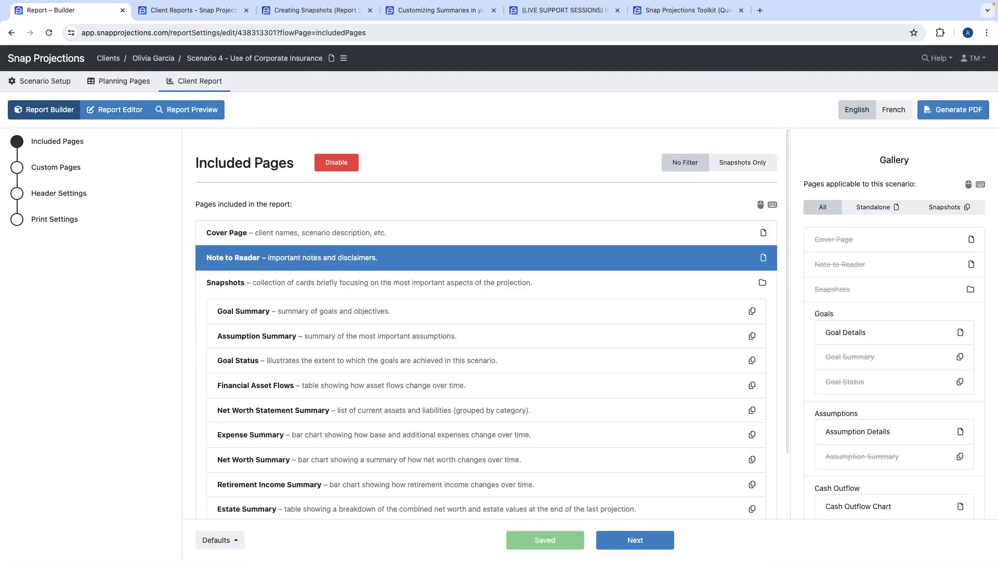
{"action": "key", "text": "Delete"}
{"action": "scroll", "coordinate": [479, 316], "scroll_direction": "down", "scroll_amount": 1}
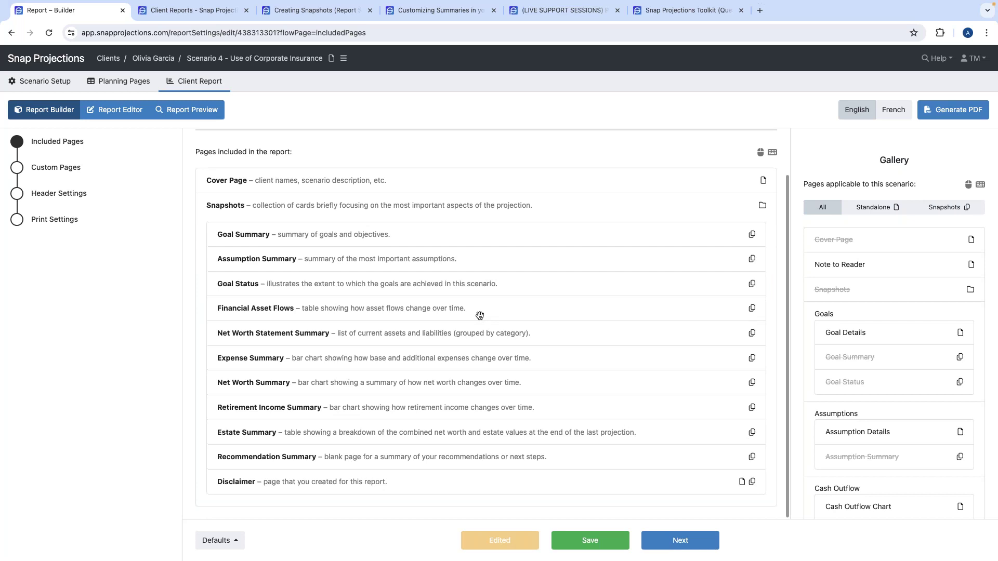
{"action": "scroll", "coordinate": [479, 316], "scroll_direction": "up", "scroll_amount": 1}
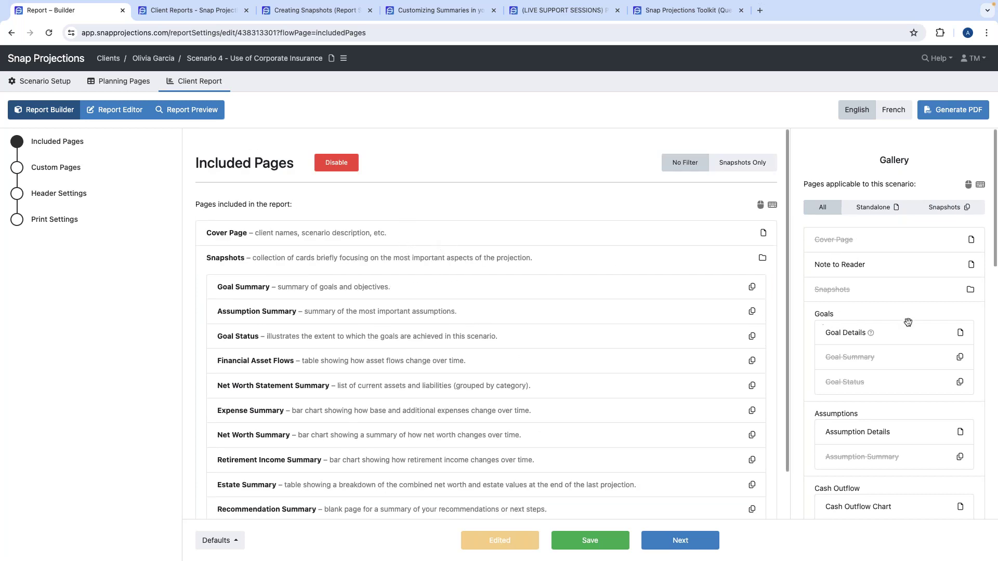
{"action": "left_click_drag", "start_coordinate": [879, 276], "coordinate": [537, 260]}
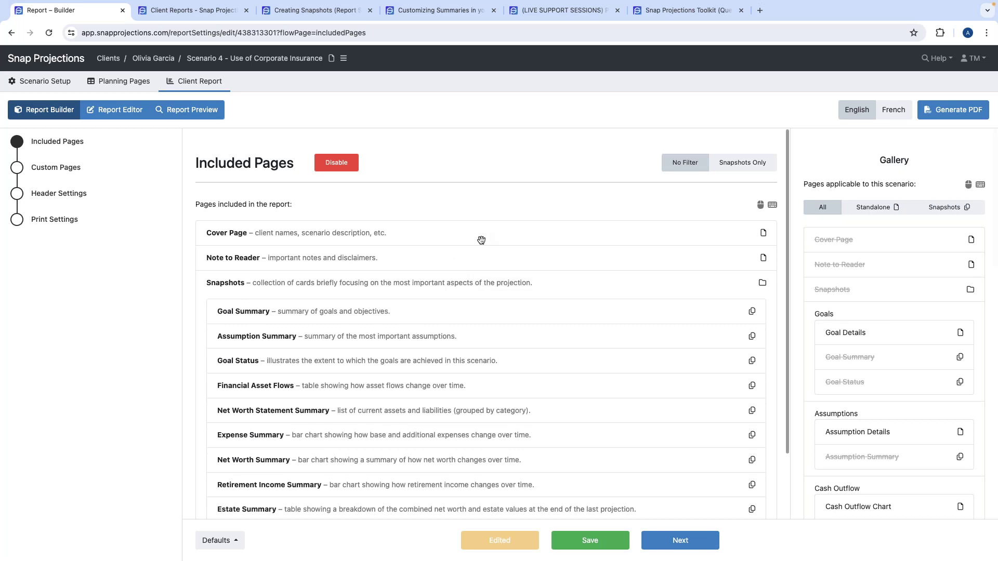
Step: Move the Note to Reader page back to the Gallery and restore it to the report
{"action": "left_click", "coordinate": [477, 256]}
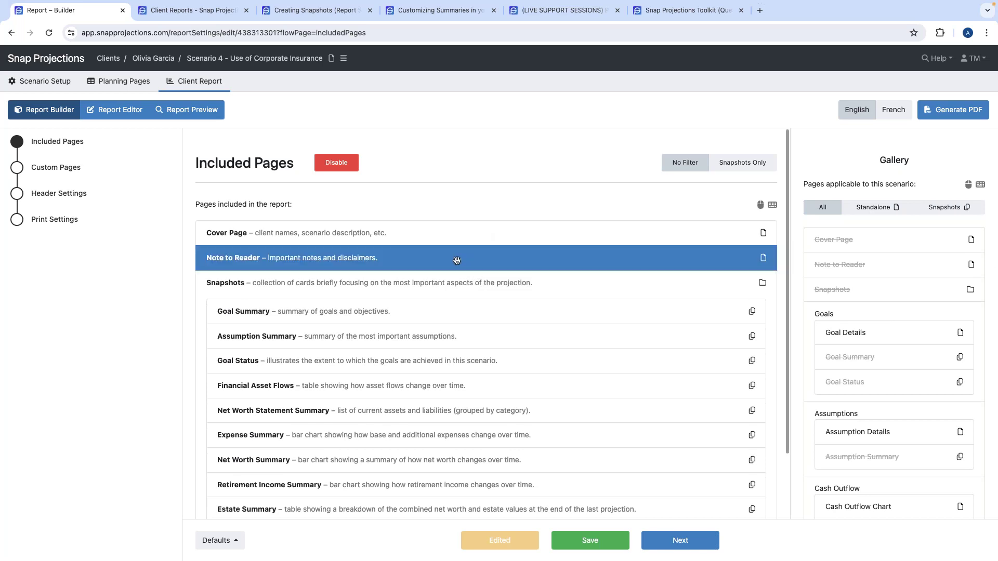
{"action": "left_click_drag", "start_coordinate": [456, 260], "coordinate": [955, 260]}
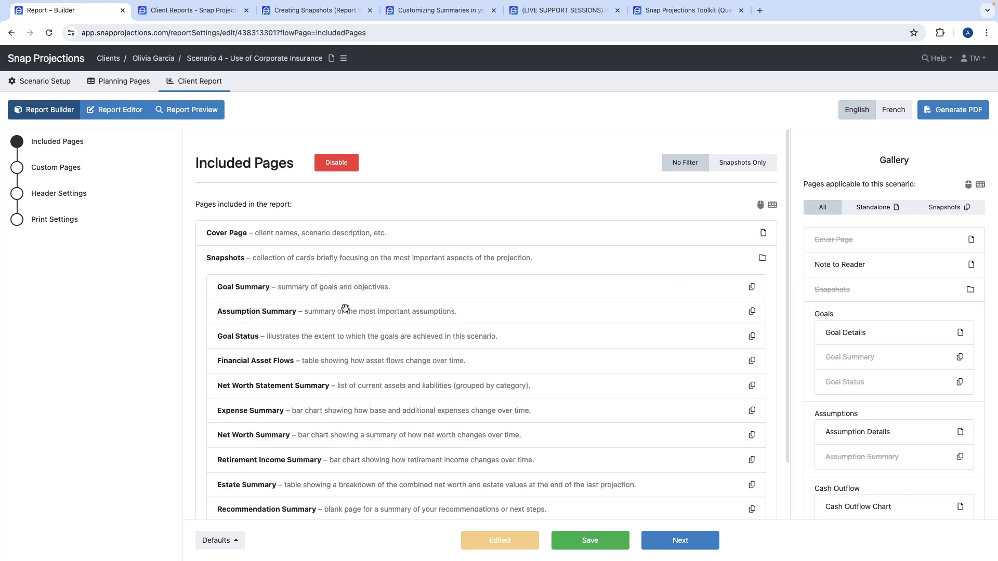
{"action": "scroll", "coordinate": [345, 308], "scroll_direction": "down", "scroll_amount": 2}
{"action": "scroll", "coordinate": [345, 308], "scroll_direction": "up", "scroll_amount": 2}
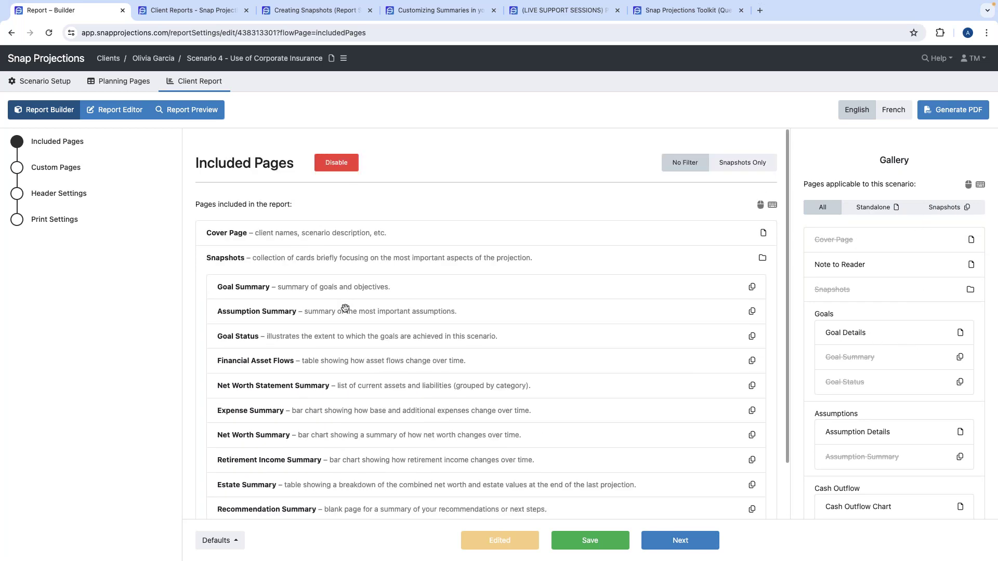
{"action": "scroll", "coordinate": [385, 306], "scroll_direction": "down", "scroll_amount": 2}
{"action": "left_click_drag", "start_coordinate": [840, 264], "coordinate": [211, 336]}
{"action": "scroll", "coordinate": [268, 474], "scroll_direction": "down", "scroll_amount": 1}
{"action": "scroll", "coordinate": [291, 338], "scroll_direction": "up", "scroll_amount": 1}
Step: Set the Included Pages default so that future scenarios always use the original settings
{"action": "left_click", "coordinate": [212, 547]}
{"action": "left_click", "coordinate": [234, 482]}
{"action": "scroll", "coordinate": [464, 299], "scroll_direction": "down", "scroll_amount": 1}
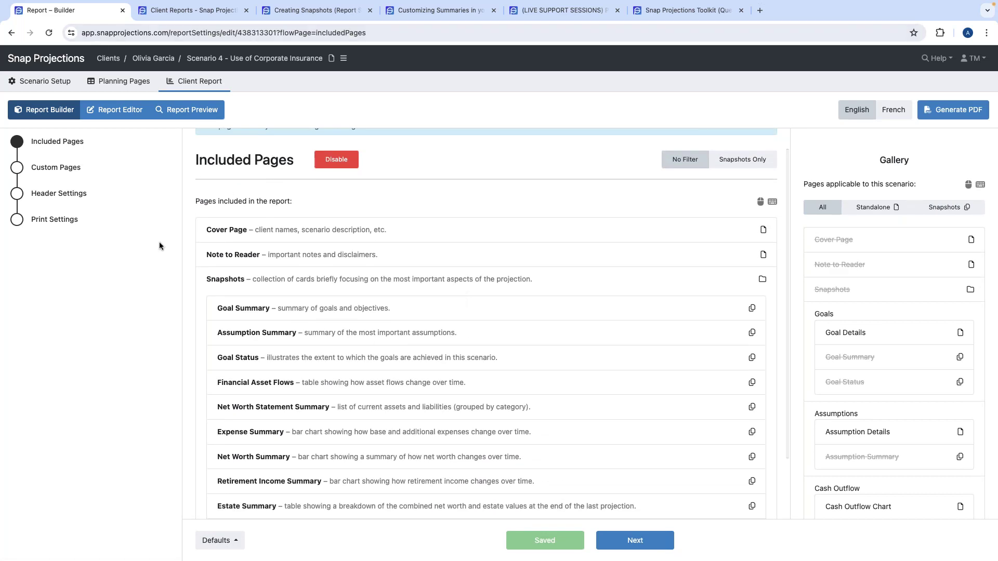
{"action": "scroll", "coordinate": [311, 304], "scroll_direction": "up", "scroll_amount": 1}
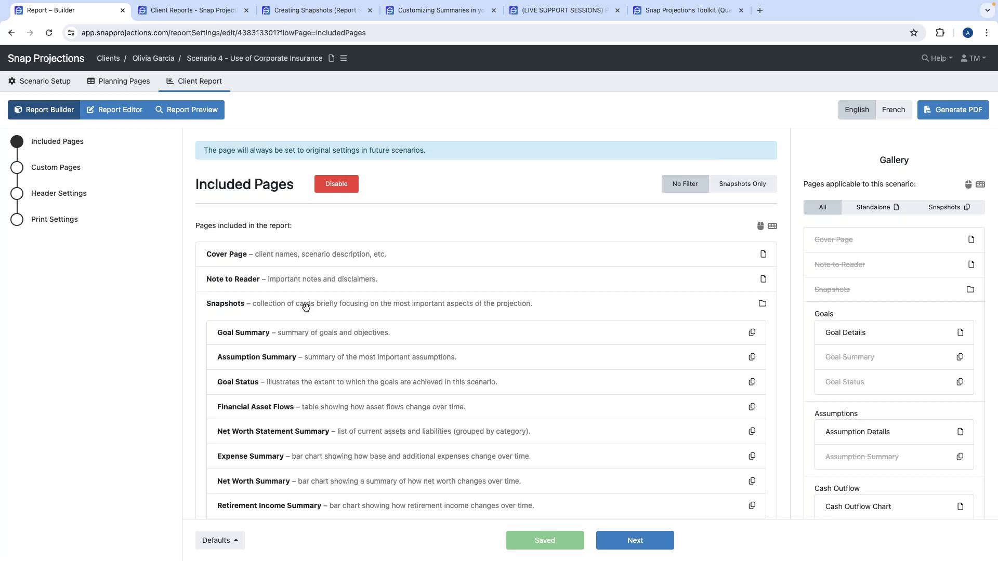
Step: Set the report's paper orientation to Portrait in the print settings and preview the report
{"action": "left_click", "coordinate": [108, 175]}
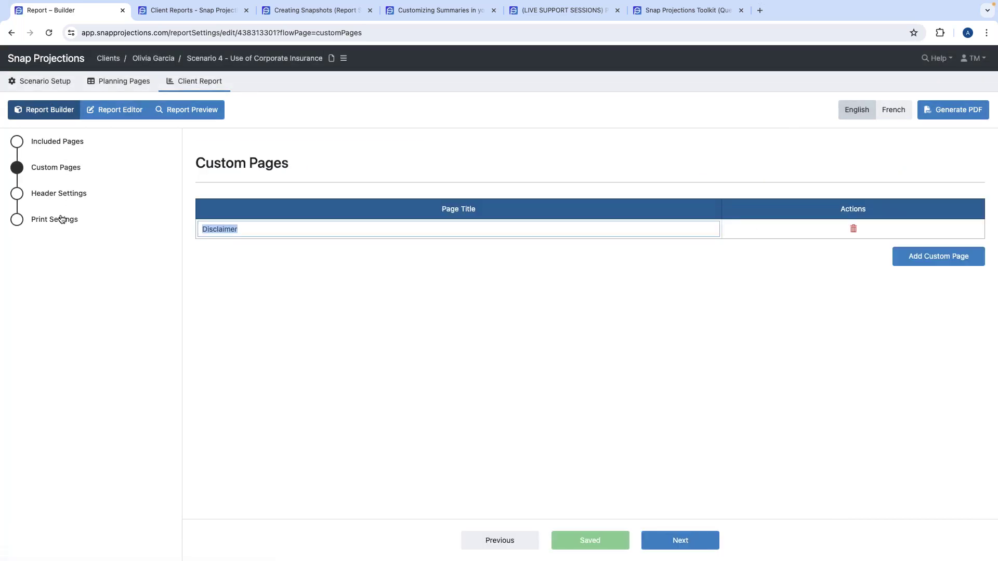
{"action": "left_click", "coordinate": [62, 219]}
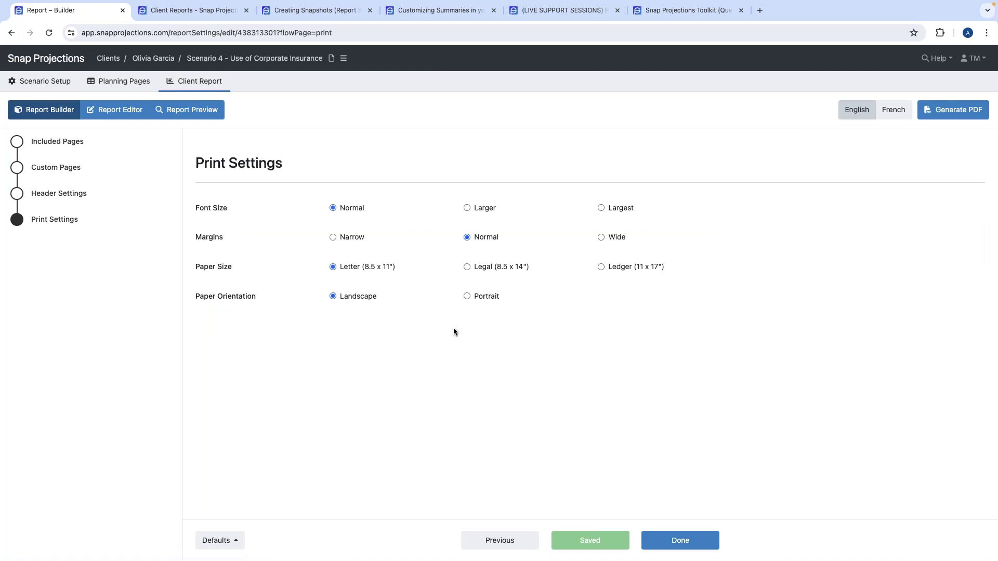
{"action": "left_click", "coordinate": [467, 297]}
{"action": "left_click", "coordinate": [170, 111]}
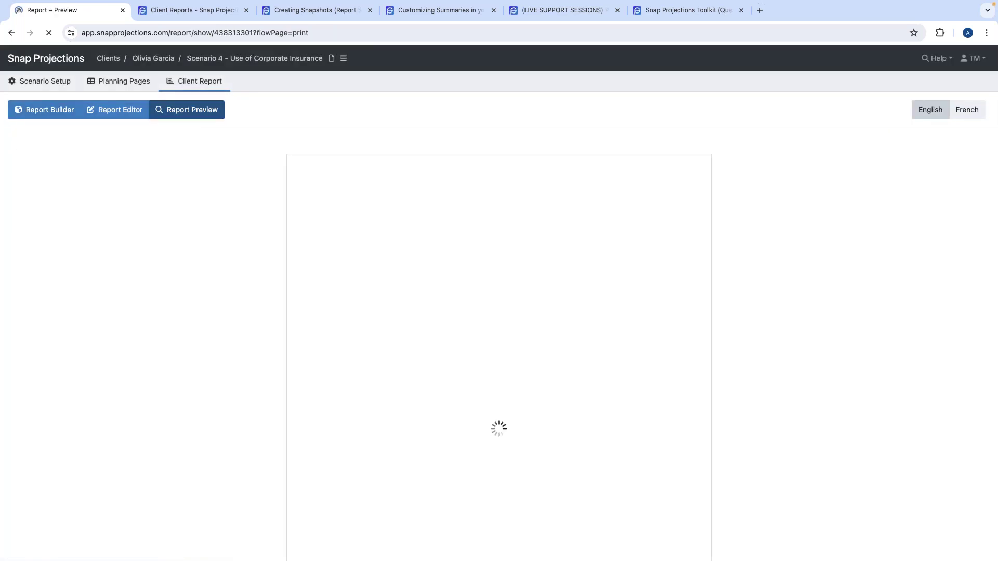
{"action": "scroll", "coordinate": [526, 352], "scroll_direction": "down", "scroll_amount": 8}
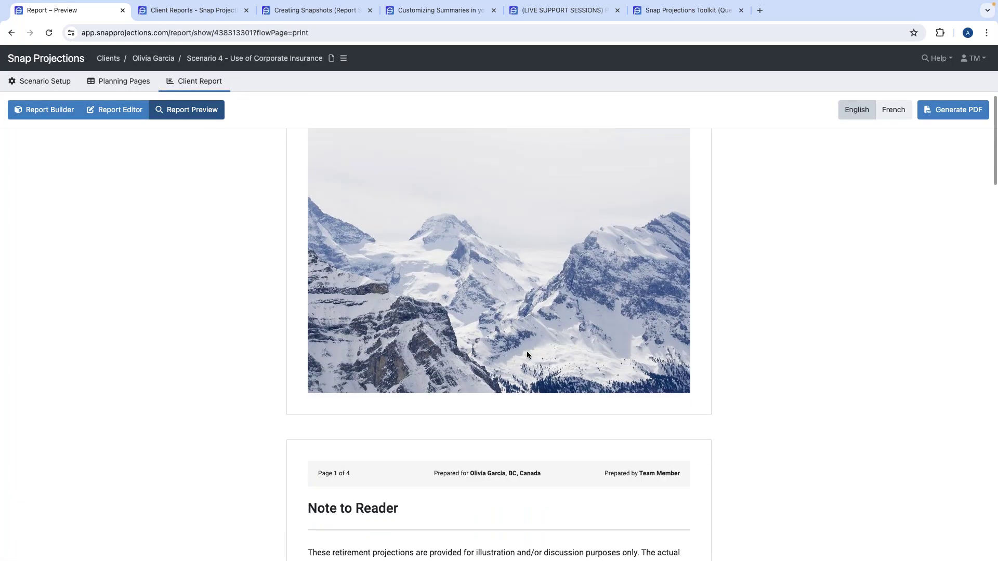
Step: Review the portrait report preview from the Cover Page through the Note to Reader, the Snapshots pages and the closing Disclaimer
{"action": "scroll", "coordinate": [527, 355], "scroll_direction": "down", "scroll_amount": 10}
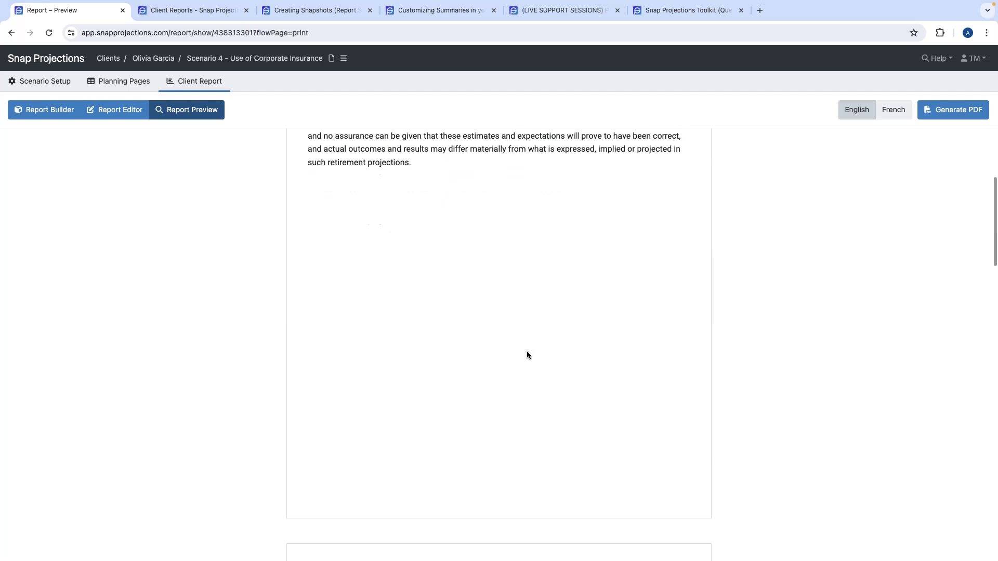
{"action": "scroll", "coordinate": [527, 355], "scroll_direction": "down", "scroll_amount": 5}
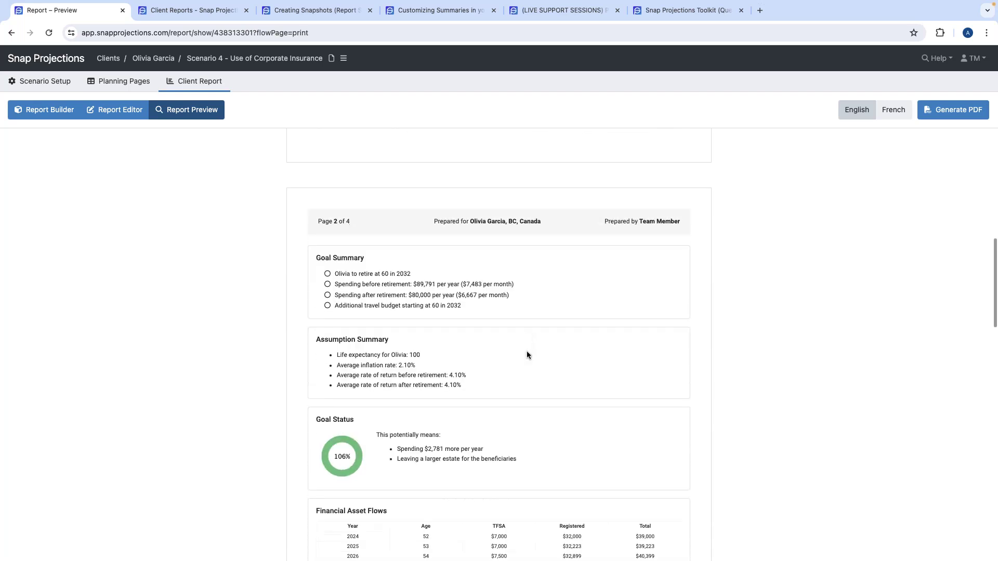
{"action": "scroll", "coordinate": [520, 345], "scroll_direction": "down", "scroll_amount": 1}
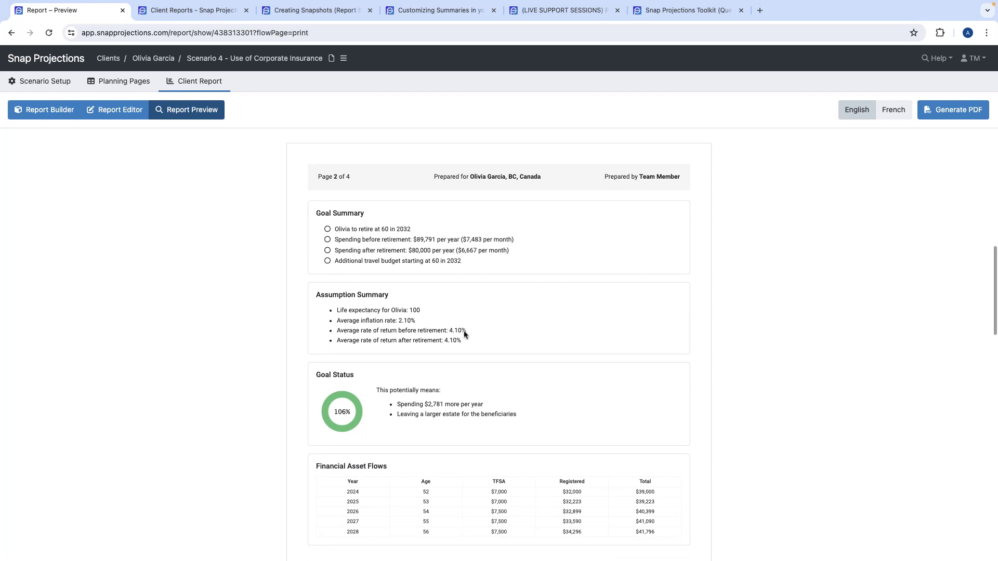
{"action": "scroll", "coordinate": [464, 331], "scroll_direction": "down", "scroll_amount": 7}
{"action": "scroll", "coordinate": [463, 332], "scroll_direction": "down", "scroll_amount": 10}
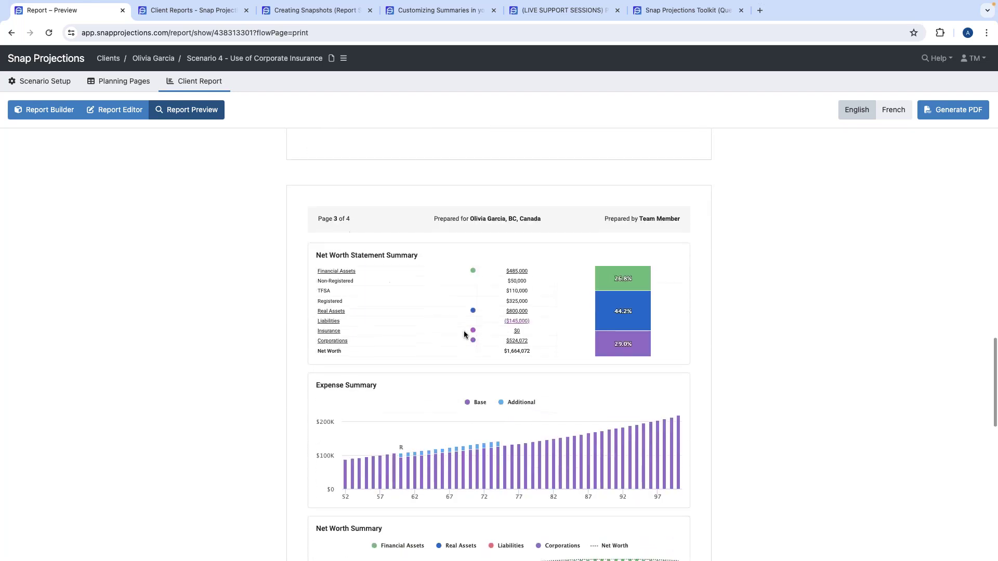
{"action": "scroll", "coordinate": [464, 334], "scroll_direction": "down", "scroll_amount": 4}
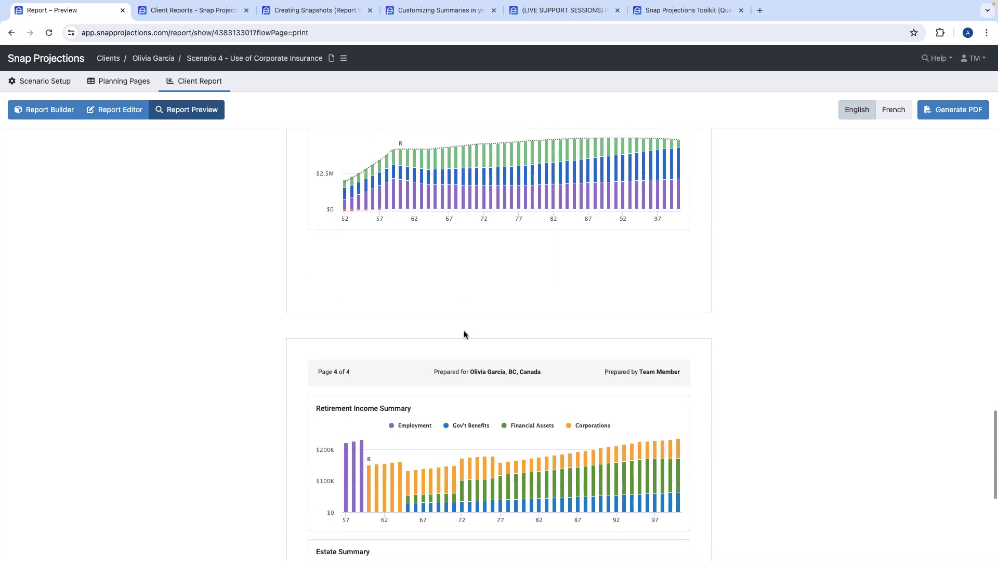
{"action": "scroll", "coordinate": [464, 334], "scroll_direction": "down", "scroll_amount": 3}
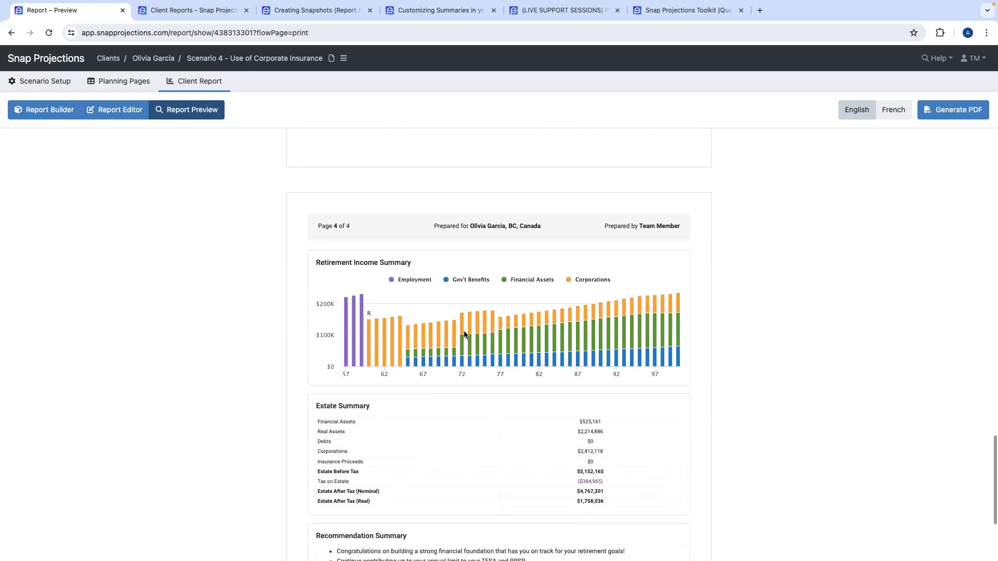
{"action": "scroll", "coordinate": [464, 334], "scroll_direction": "down", "scroll_amount": 2}
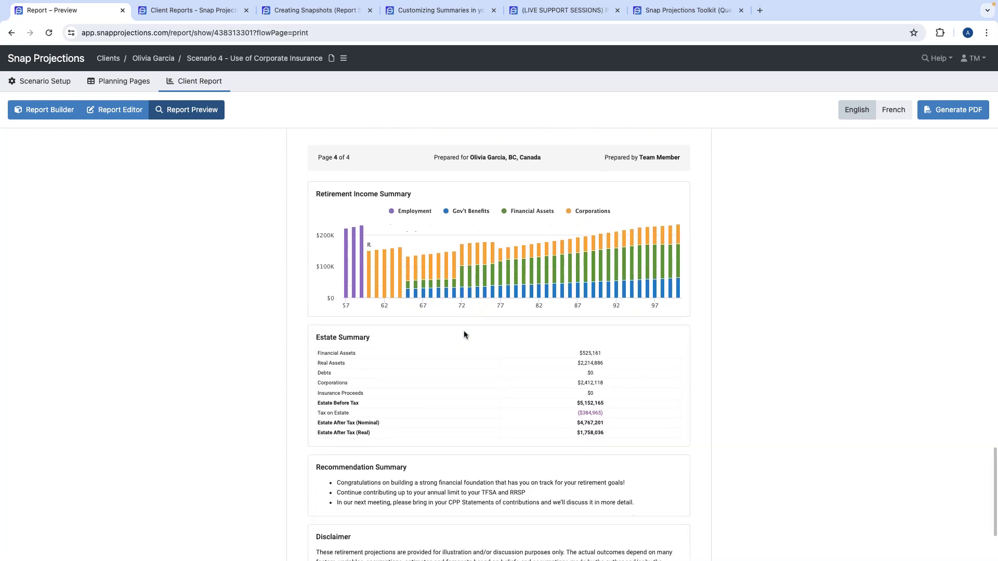
{"action": "scroll", "coordinate": [463, 330], "scroll_direction": "up", "scroll_amount": 15}
{"action": "scroll", "coordinate": [464, 330], "scroll_direction": "up", "scroll_amount": 20}
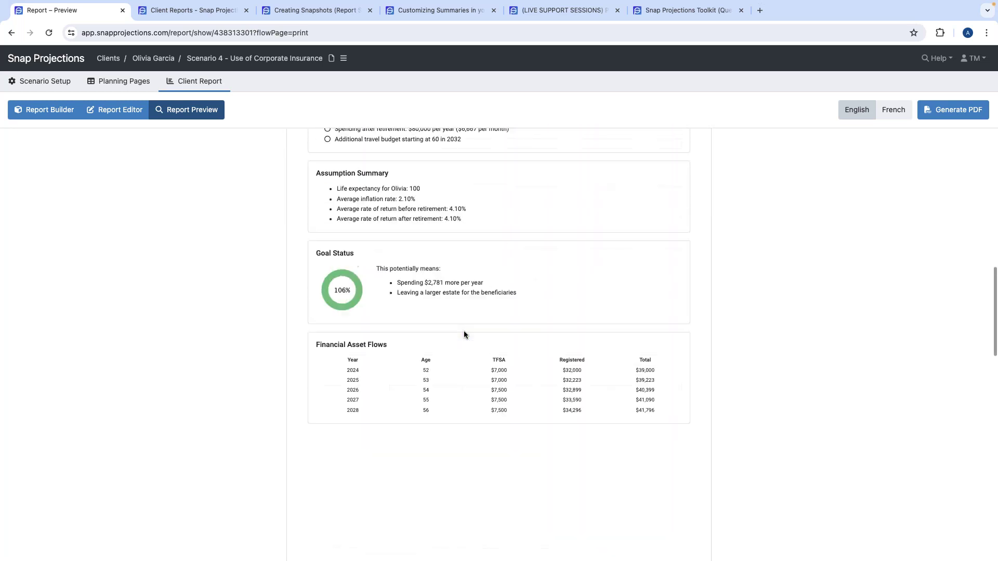
{"action": "scroll", "coordinate": [464, 334], "scroll_direction": "up", "scroll_amount": 10}
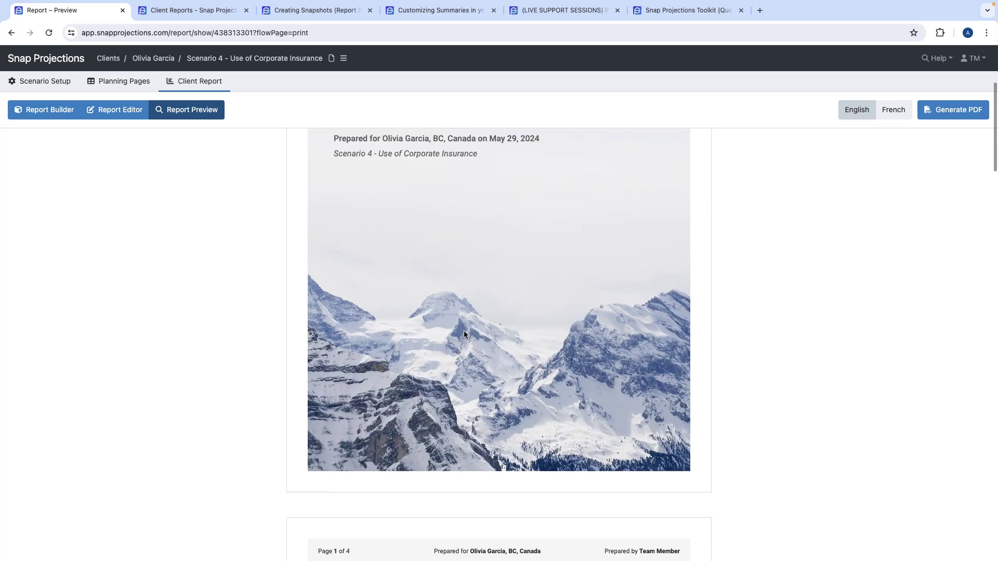
Step: Set the report's print settings to Landscape paper orientation with Narrow margins
{"action": "left_click", "coordinate": [50, 110]}
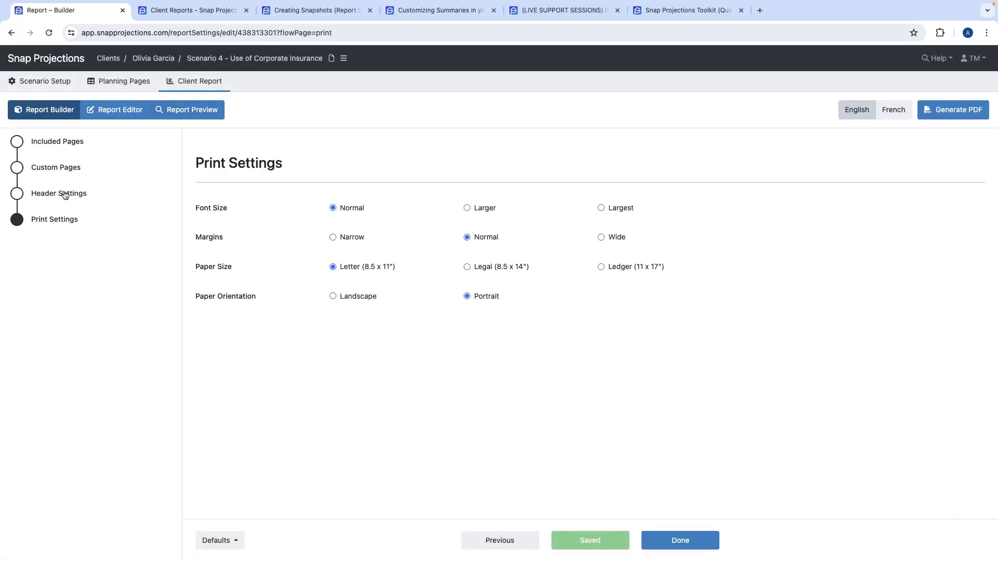
{"action": "left_click", "coordinate": [334, 297]}
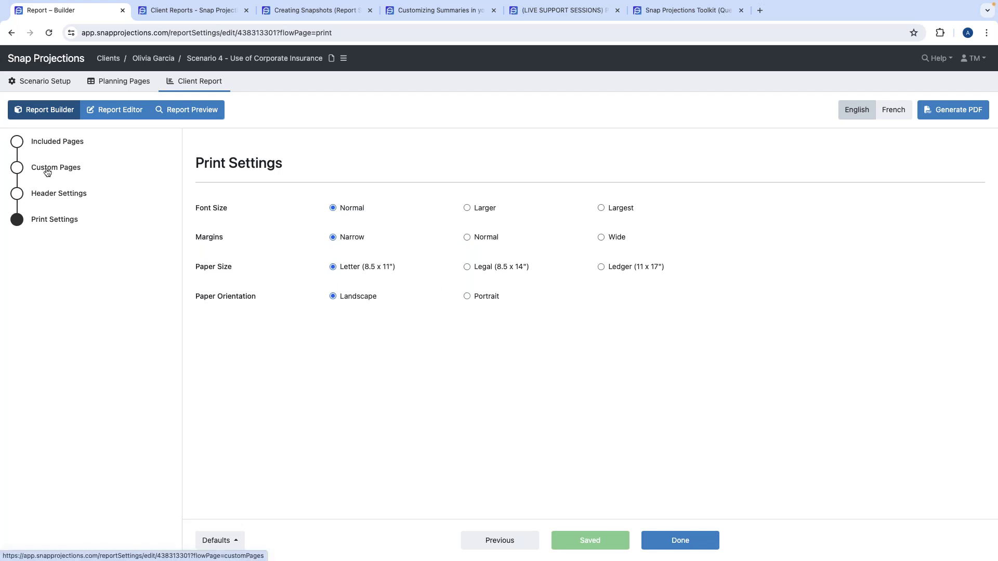
Step: Move the Retirement Income Summary snapshot directly above the Net Worth Statement Summary in the included pages
{"action": "left_click", "coordinate": [54, 142]}
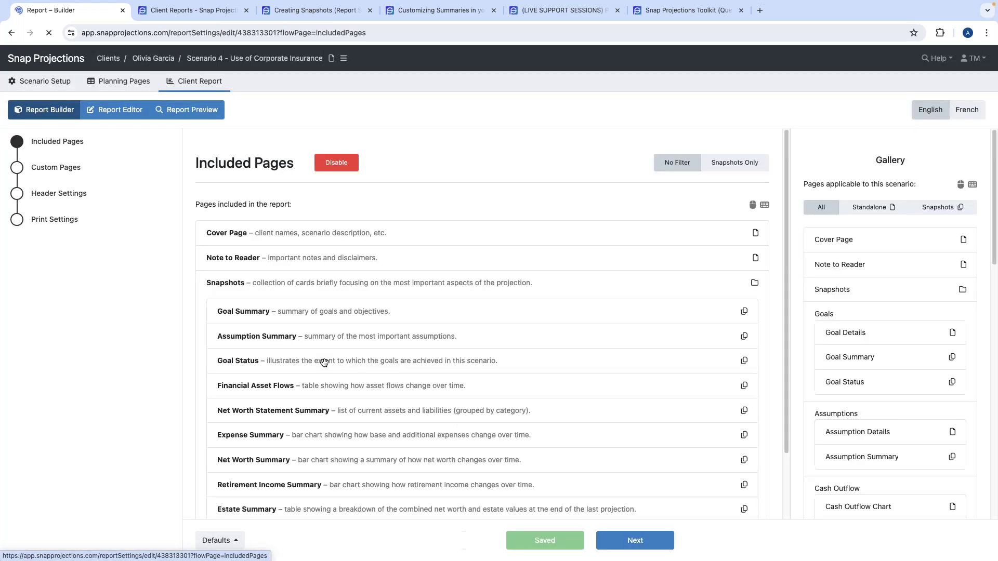
{"action": "scroll", "coordinate": [298, 386], "scroll_direction": "down", "scroll_amount": 1}
{"action": "left_click_drag", "start_coordinate": [290, 443], "coordinate": [290, 359]}
{"action": "scroll", "coordinate": [299, 397], "scroll_direction": "down", "scroll_amount": 1}
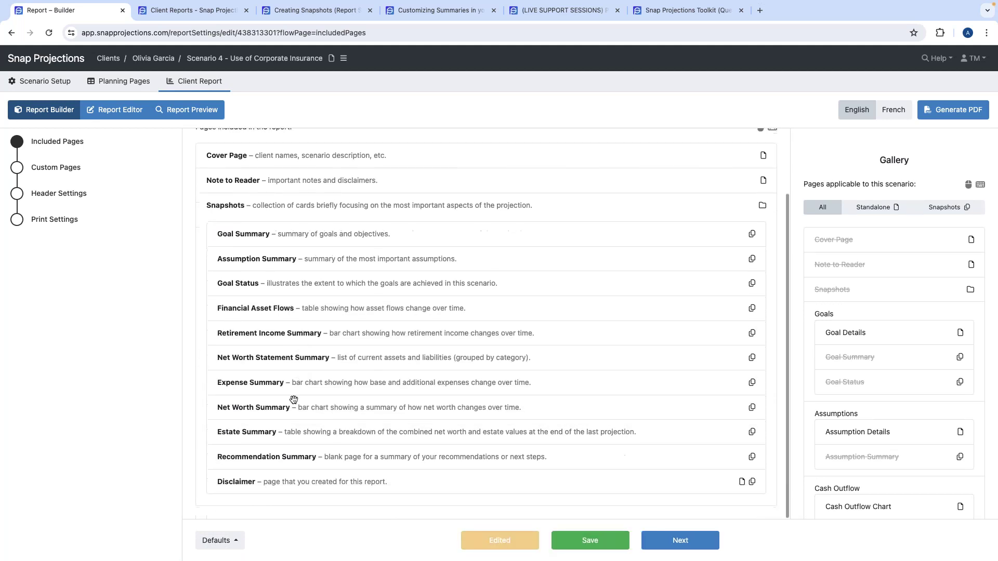
Step: Select the Goal Summary and Assumption Summary snapshots together and clear the selection
{"action": "left_click", "coordinate": [268, 239]}
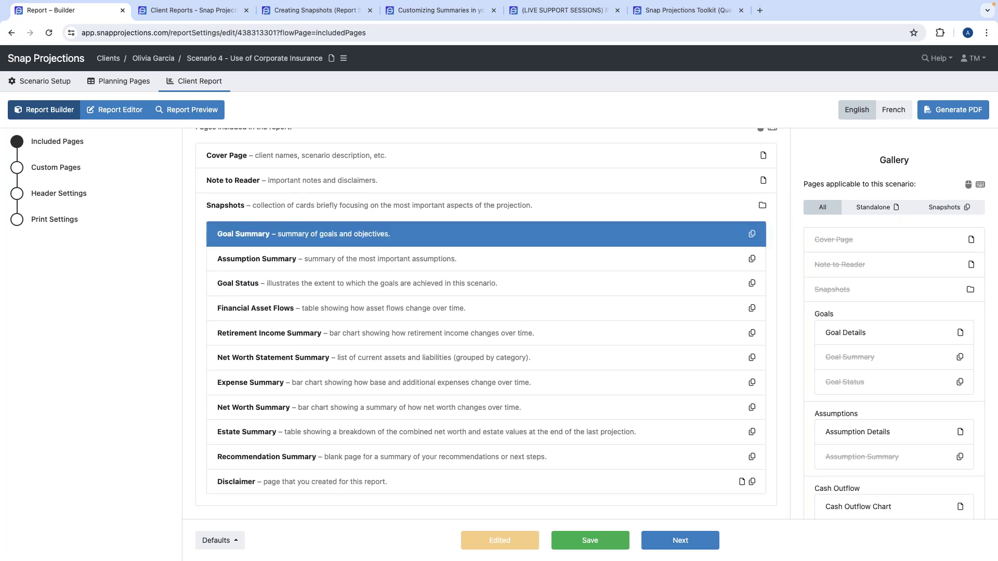
{"action": "left_click", "coordinate": [270, 267], "text": "shift"}
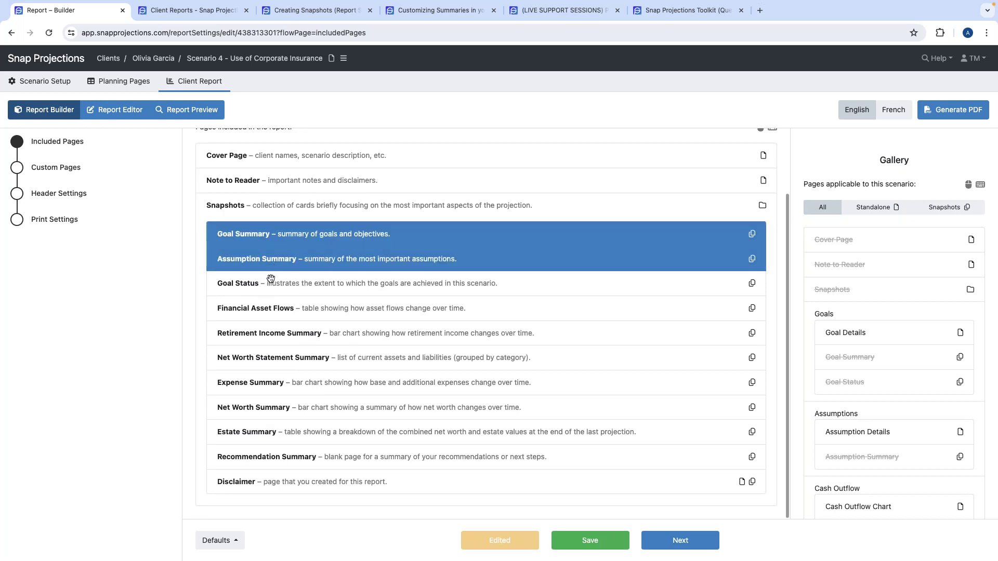
{"action": "left_click", "coordinate": [275, 252]}
{"action": "left_click", "coordinate": [278, 249]}
{"action": "left_click", "coordinate": [284, 263]}
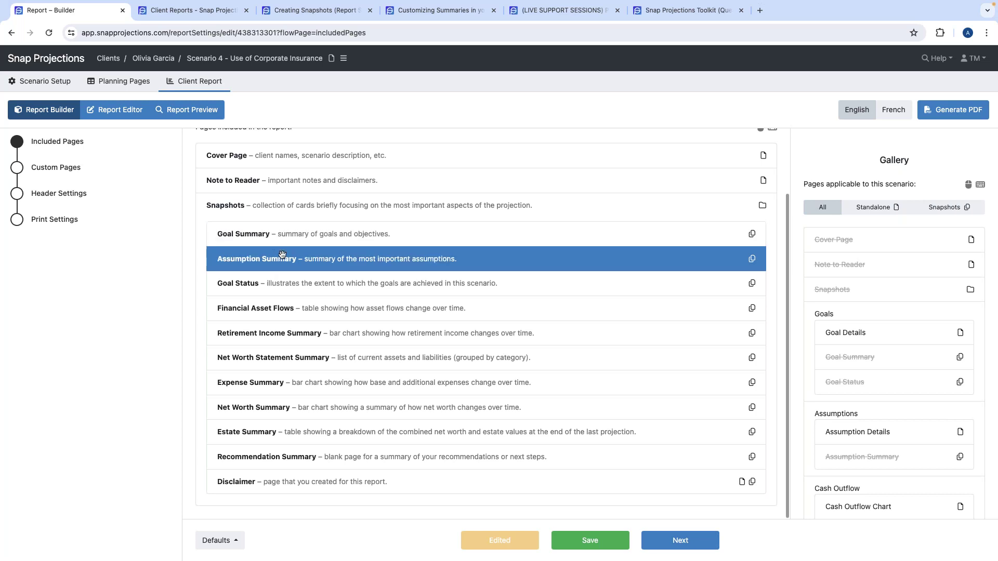
{"action": "left_click", "coordinate": [285, 263]}
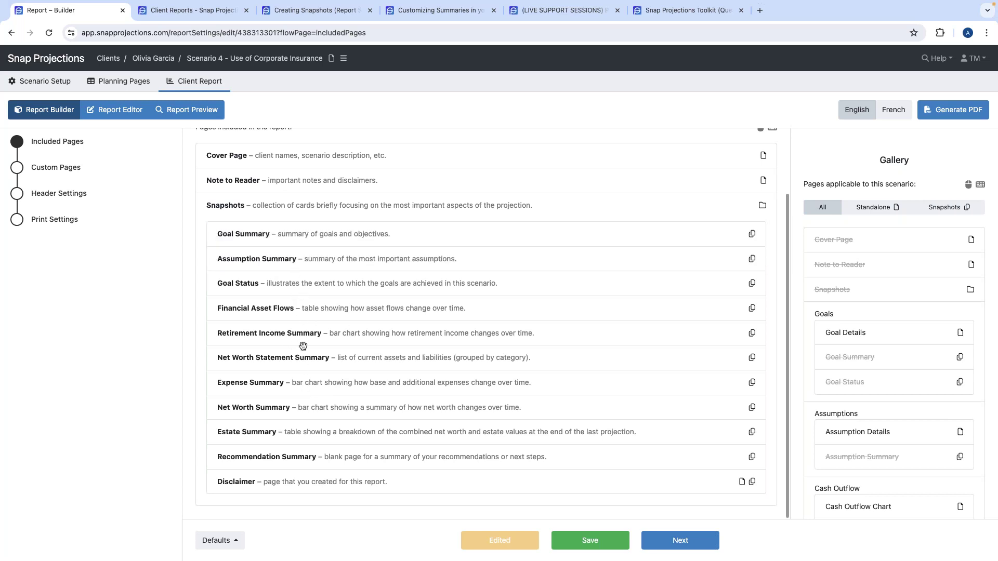
Step: Reset the Included Pages to their original settings
{"action": "scroll", "coordinate": [303, 346], "scroll_direction": "up", "scroll_amount": 1}
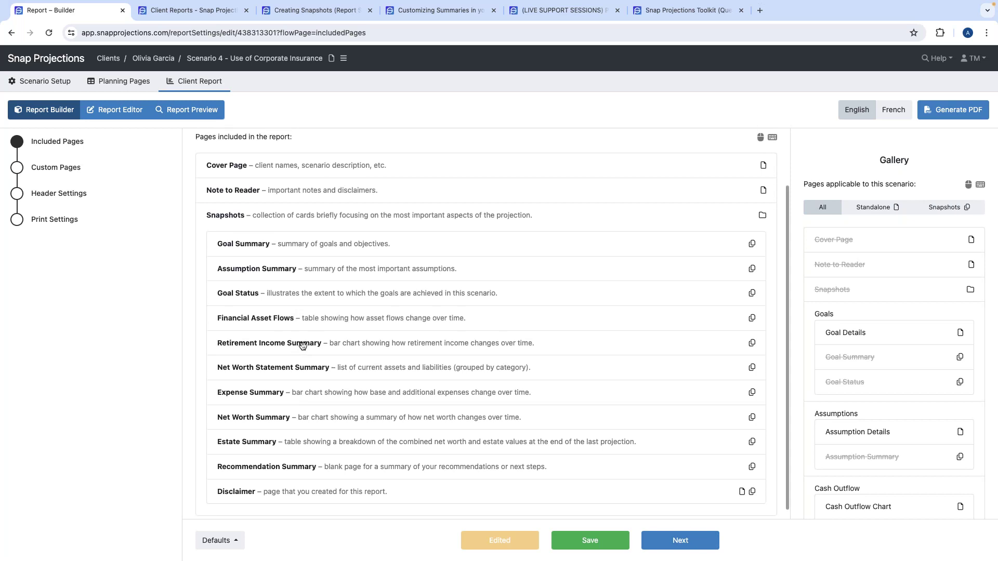
{"action": "scroll", "coordinate": [303, 345], "scroll_direction": "down", "scroll_amount": 1}
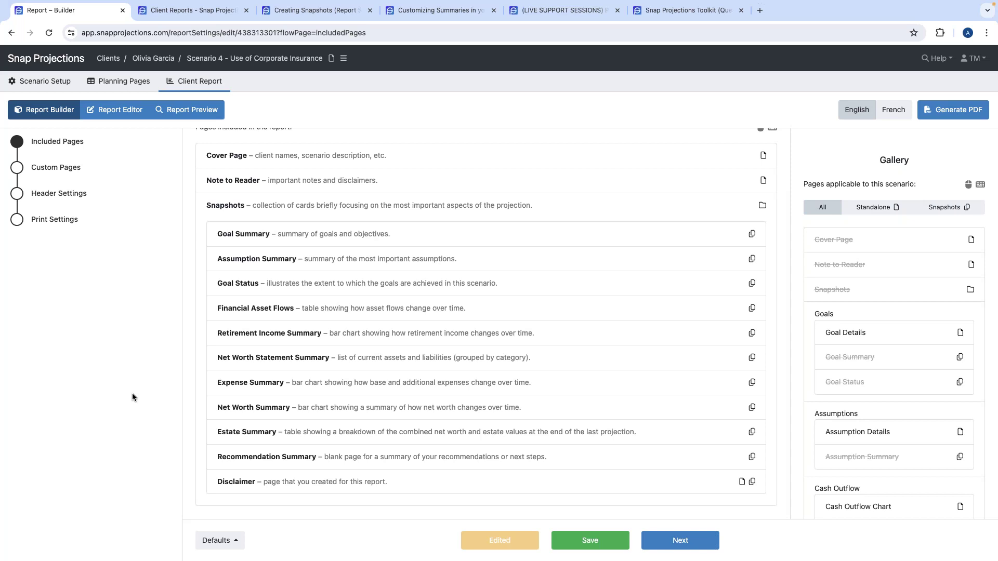
{"action": "left_click", "coordinate": [230, 543]}
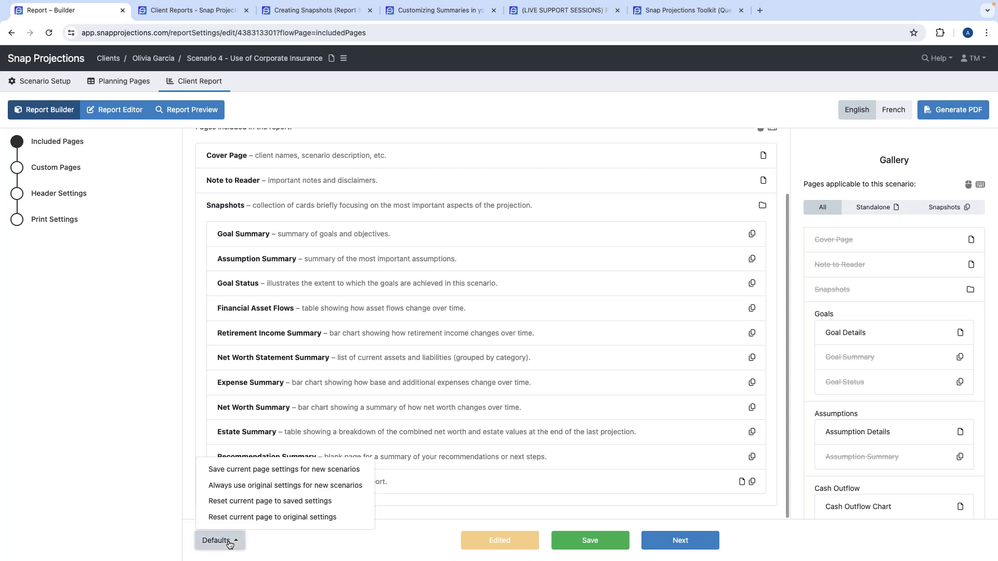
{"action": "left_click", "coordinate": [258, 516]}
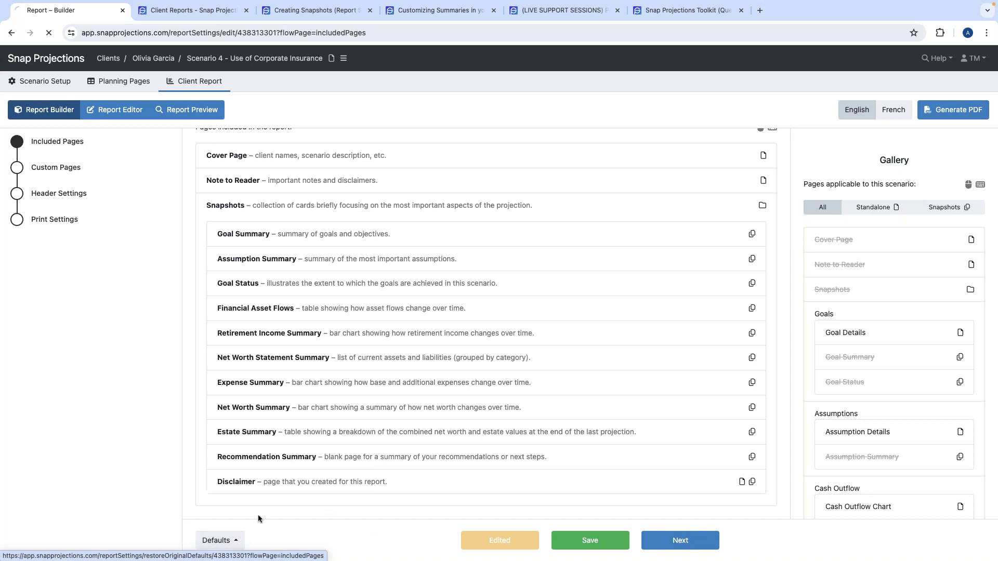
Step: Check the order of the snapshots and standalone pages in the reset Included Pages list
{"action": "scroll", "coordinate": [385, 403], "scroll_direction": "down", "scroll_amount": 1}
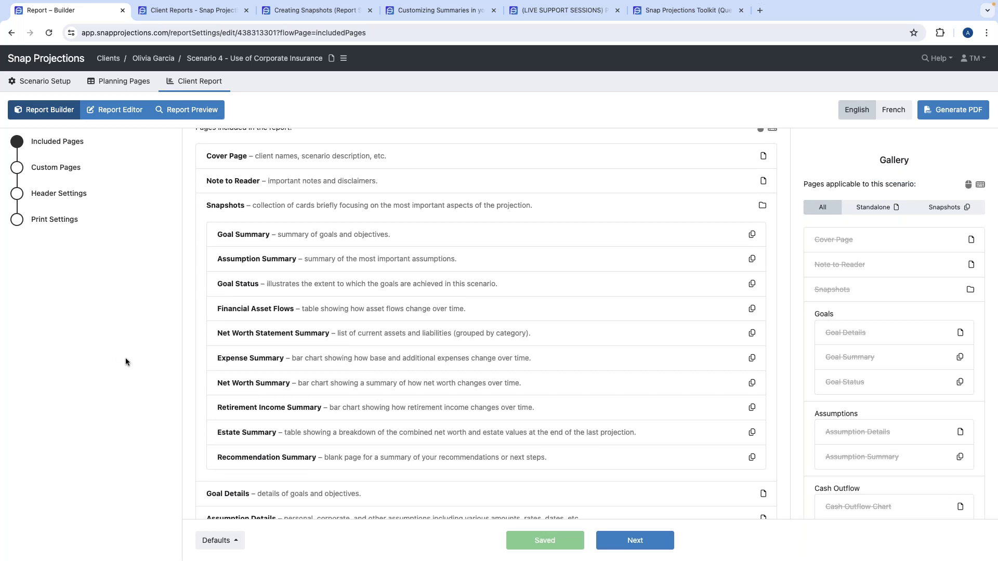
{"action": "scroll", "coordinate": [310, 421], "scroll_direction": "down", "scroll_amount": 1}
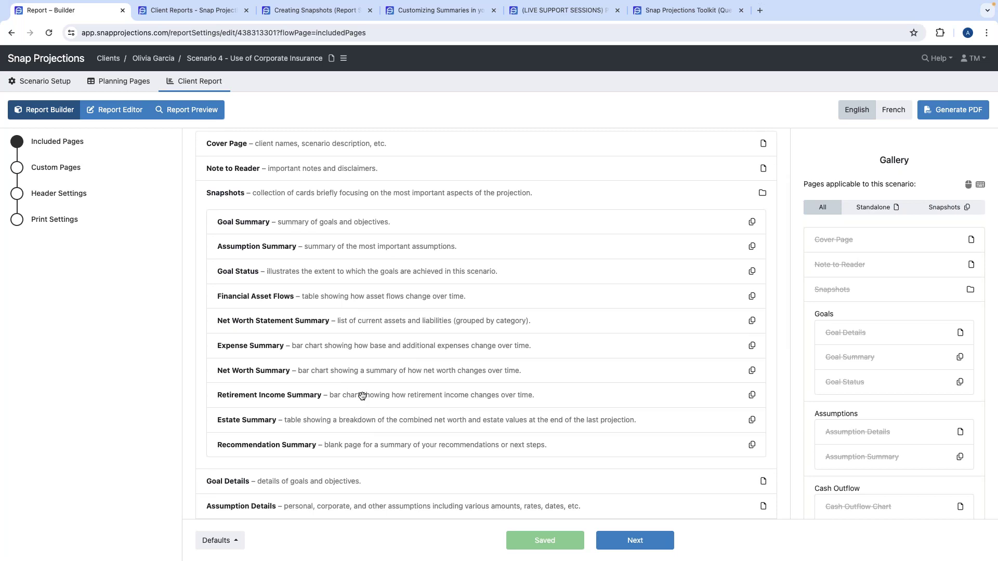
{"action": "scroll", "coordinate": [362, 396], "scroll_direction": "up", "scroll_amount": 1}
{"action": "scroll", "coordinate": [362, 396], "scroll_direction": "down", "scroll_amount": 1}
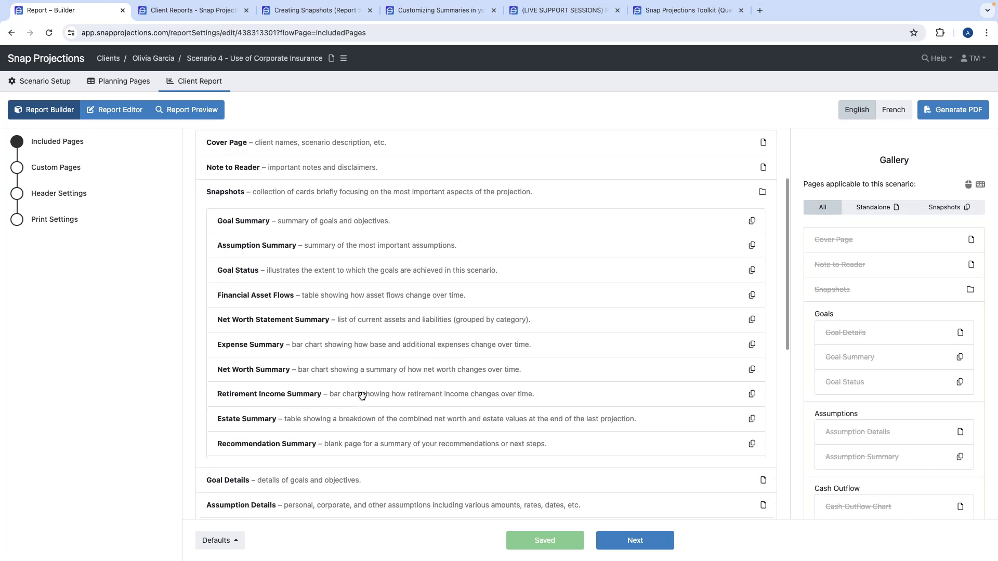
{"action": "scroll", "coordinate": [363, 396], "scroll_direction": "up", "scroll_amount": 1}
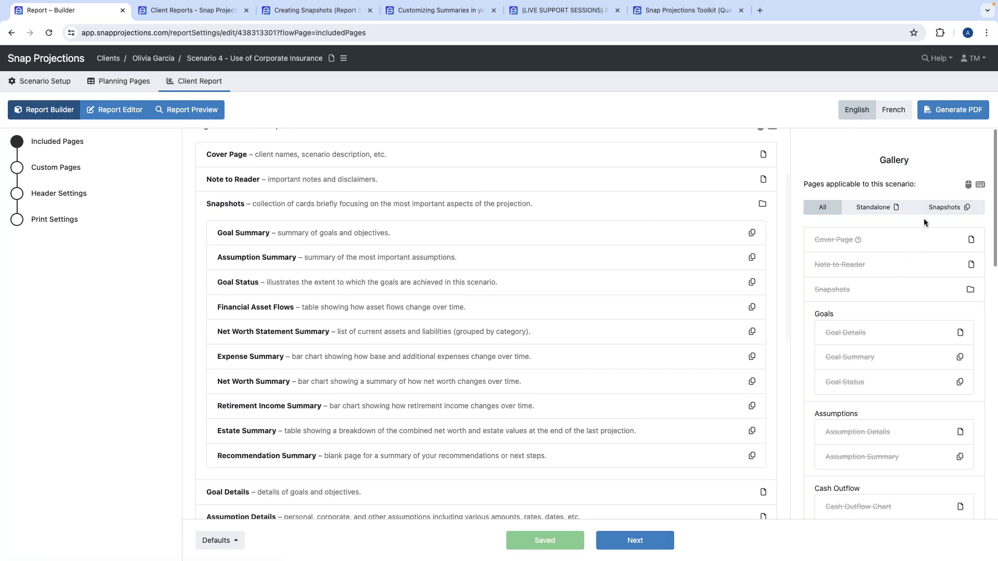
{"action": "scroll", "coordinate": [604, 308], "scroll_direction": "down", "scroll_amount": 1}
{"action": "scroll", "coordinate": [605, 308], "scroll_direction": "down", "scroll_amount": 1}
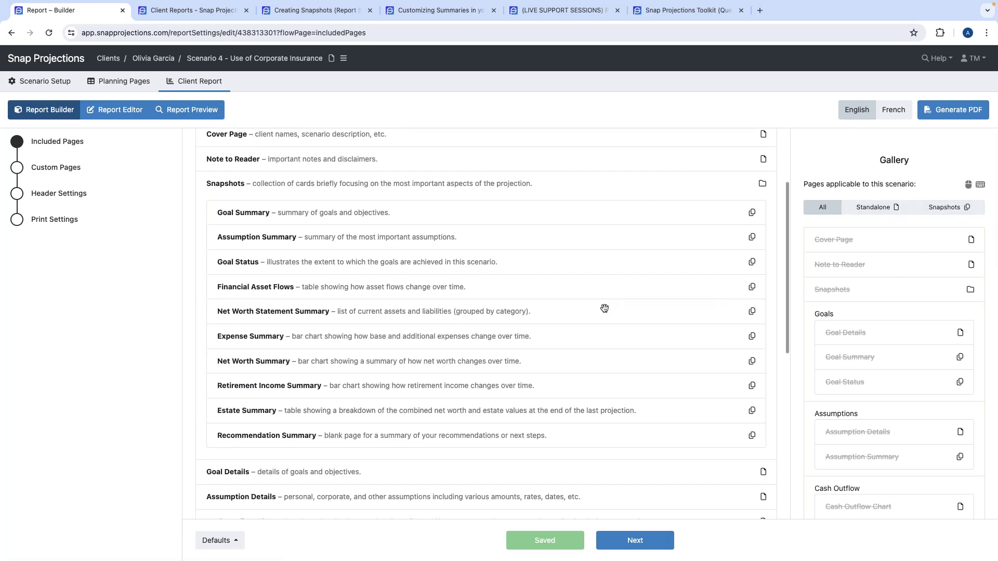
Step: Filter the included pages to Snapshots Only and limit the Gallery to Snapshots
{"action": "scroll", "coordinate": [602, 306], "scroll_direction": "up", "scroll_amount": 5}
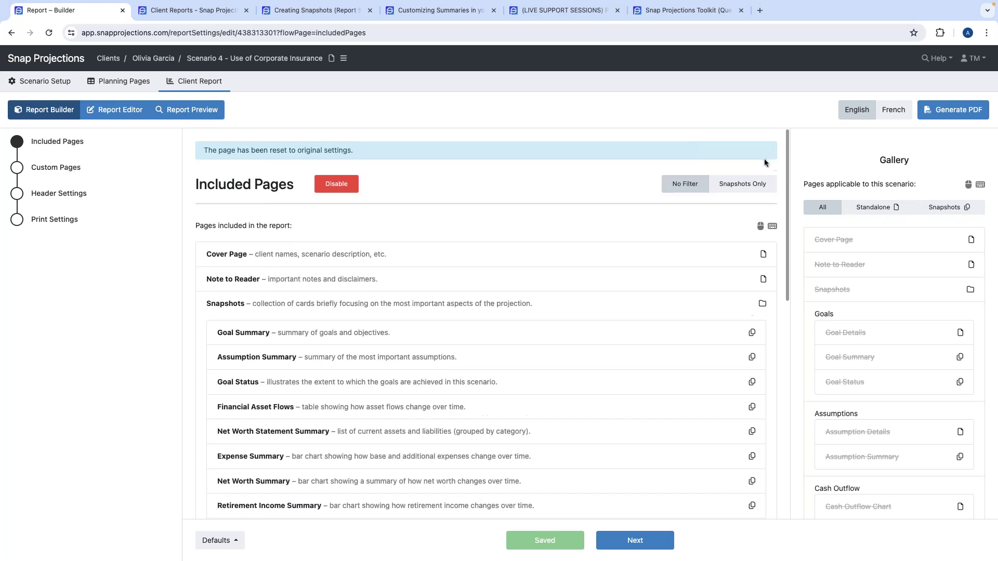
{"action": "left_click", "coordinate": [749, 186]}
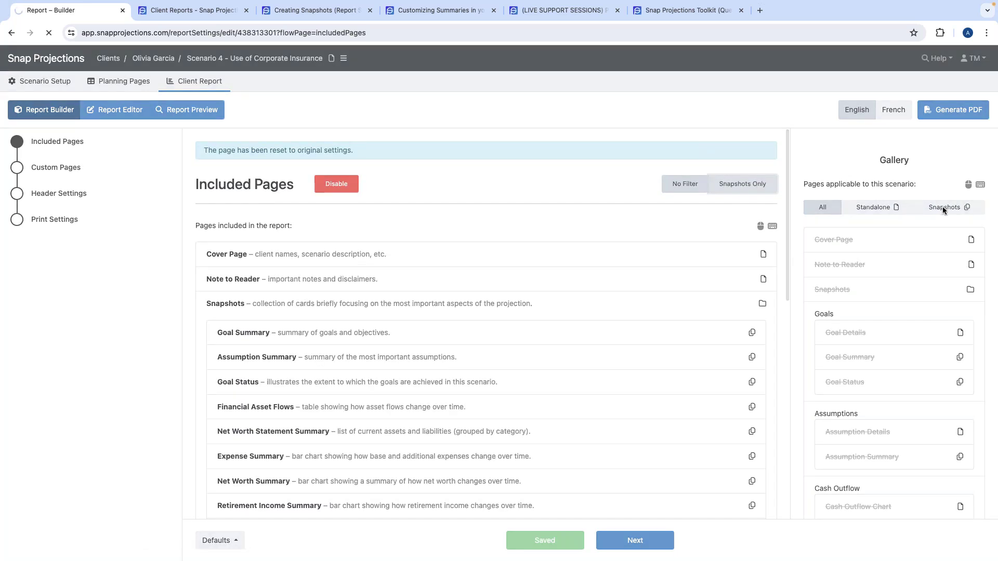
{"action": "left_click", "coordinate": [944, 207]}
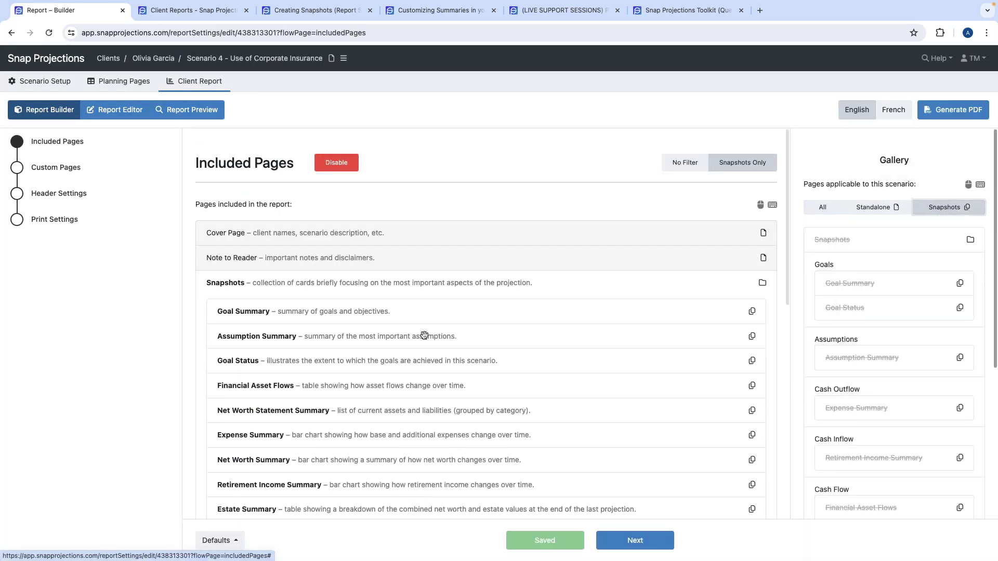
Step: Look through the filtered snapshots and greyed standalone pages, and set the included pages back to No Filter
{"action": "scroll", "coordinate": [457, 343], "scroll_direction": "down", "scroll_amount": 3}
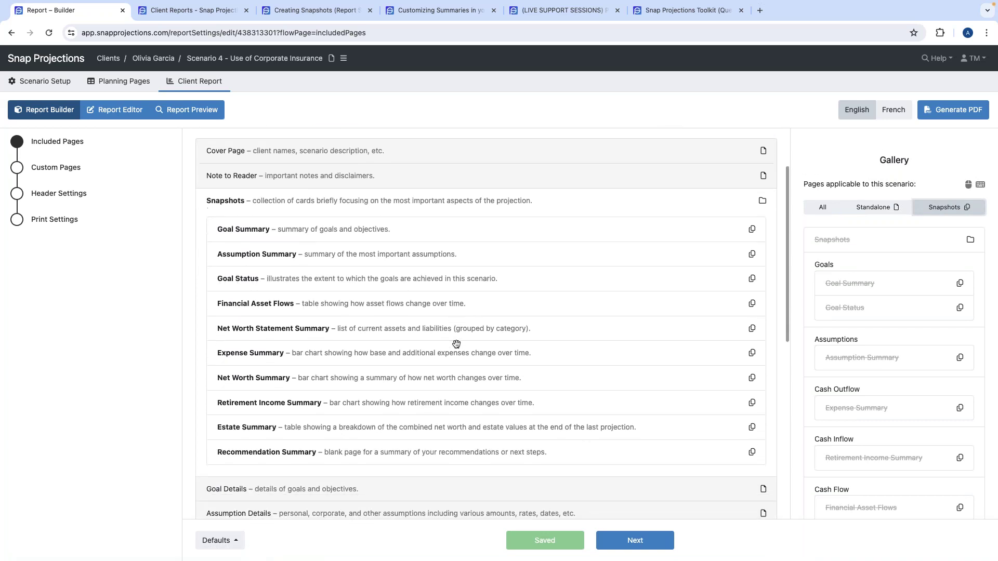
{"action": "scroll", "coordinate": [456, 344], "scroll_direction": "up", "scroll_amount": 3}
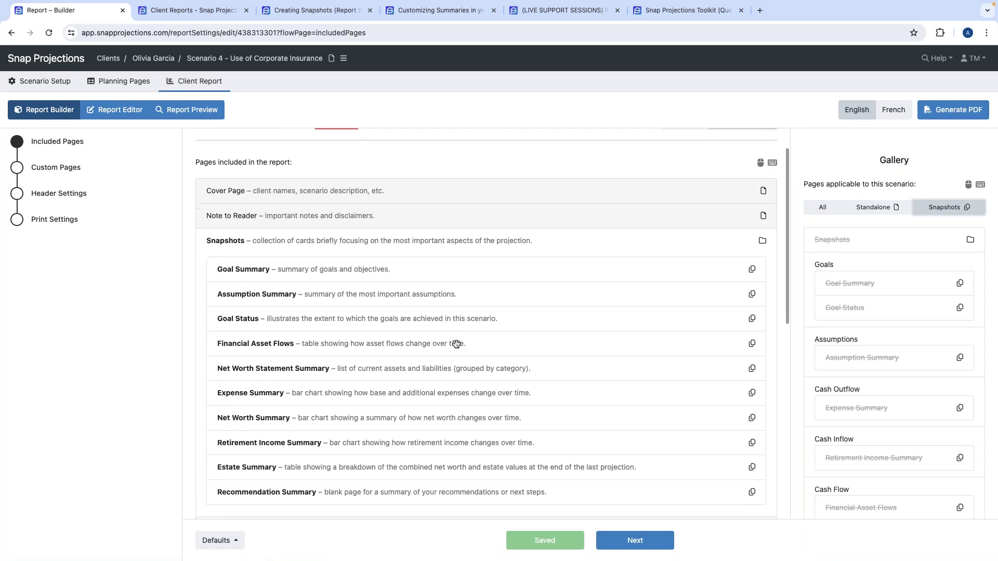
{"action": "scroll", "coordinate": [456, 343], "scroll_direction": "up", "scroll_amount": 1}
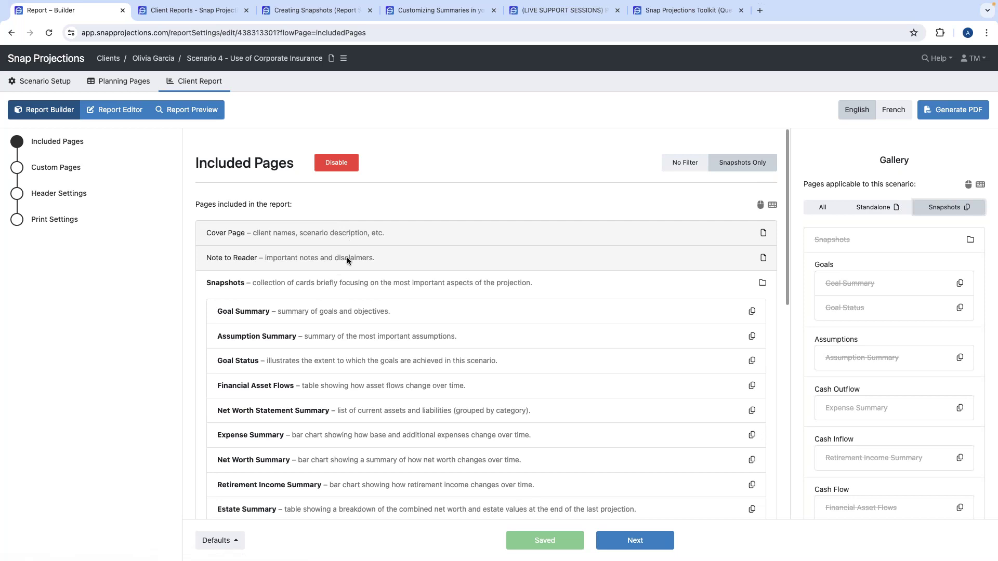
{"action": "scroll", "coordinate": [349, 272], "scroll_direction": "down", "scroll_amount": 3}
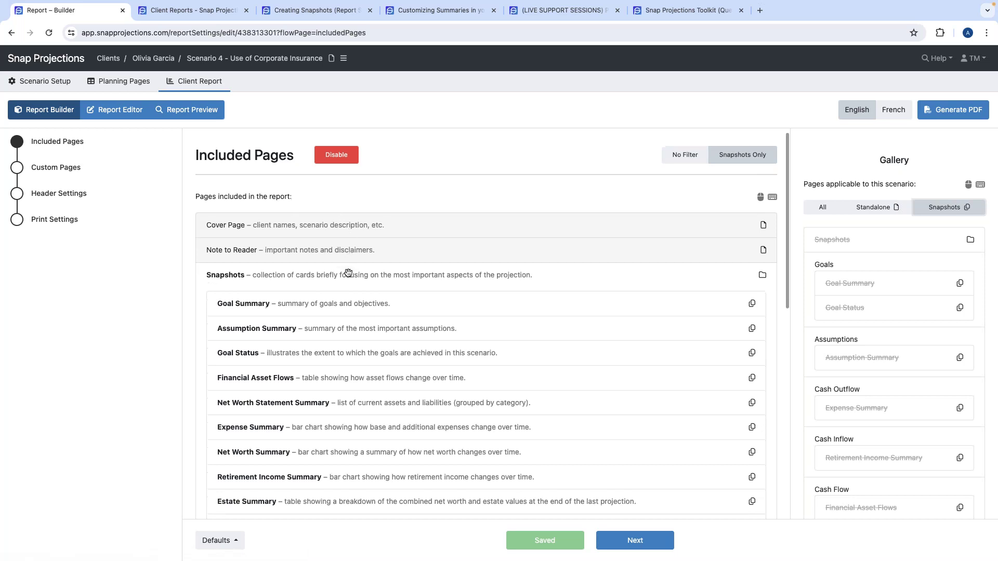
{"action": "scroll", "coordinate": [348, 272], "scroll_direction": "down", "scroll_amount": 3}
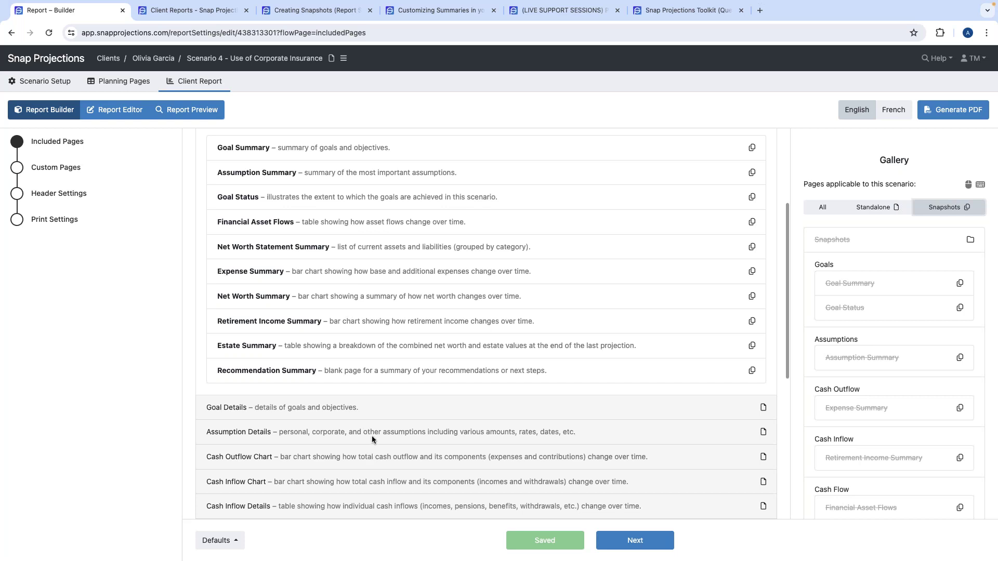
{"action": "scroll", "coordinate": [372, 435], "scroll_direction": "up", "scroll_amount": 6}
{"action": "left_click", "coordinate": [685, 162]}
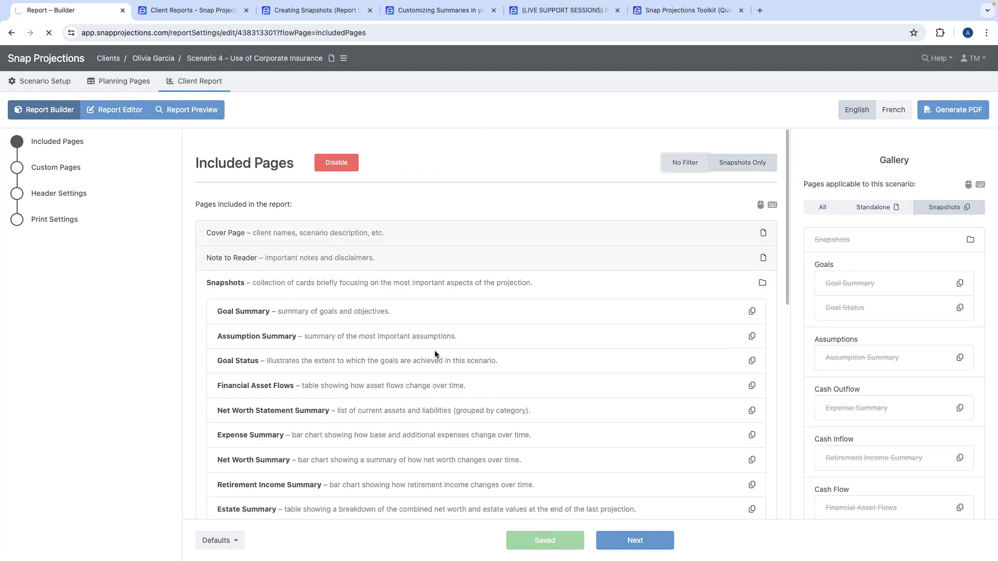
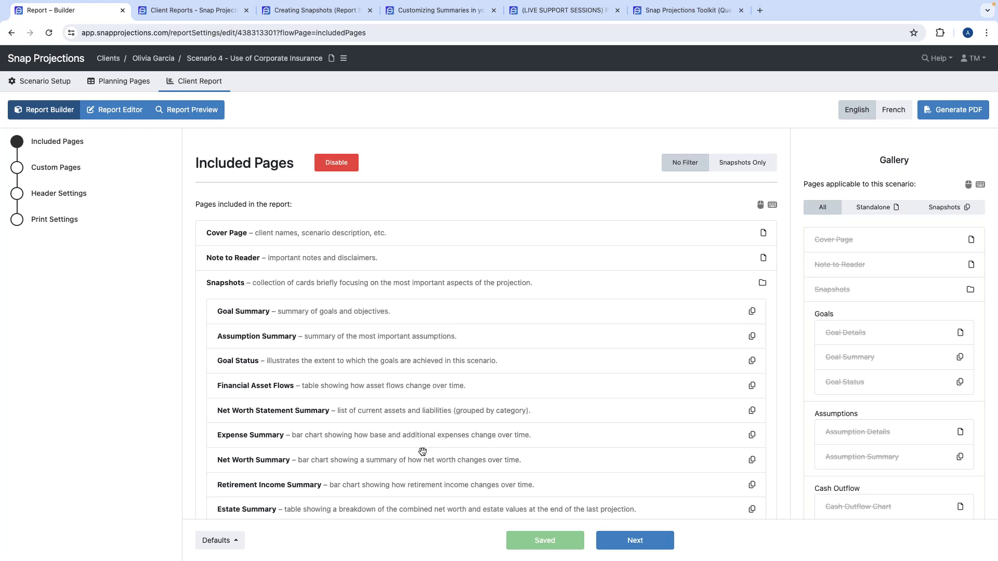
Step: Review the defaults options for the Included Pages, the list of nested snapshots, and the page type markers in the Gallery
{"action": "left_click", "coordinate": [229, 541]}
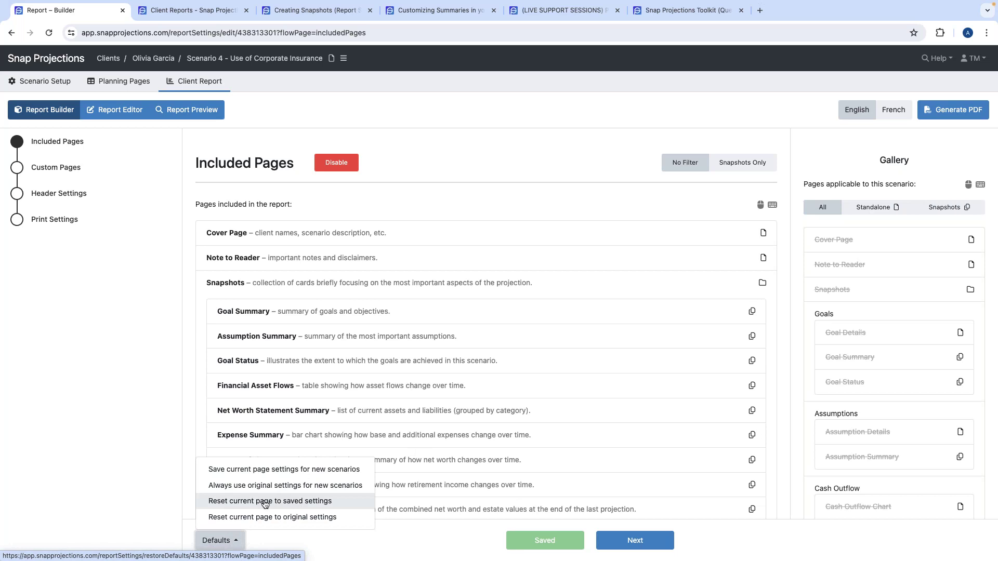
{"action": "left_click", "coordinate": [177, 462]}
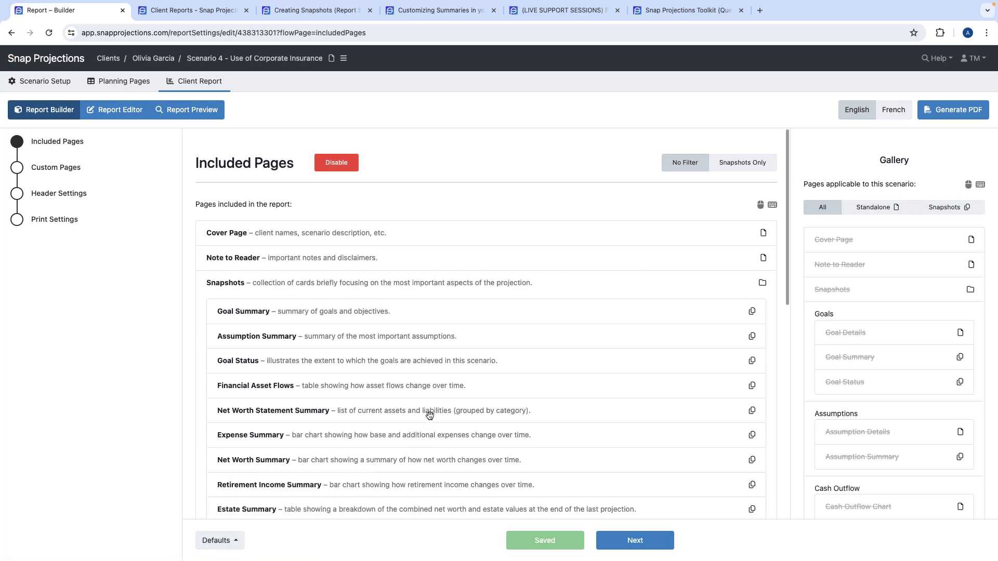
{"action": "scroll", "coordinate": [429, 414], "scroll_direction": "down", "scroll_amount": 1}
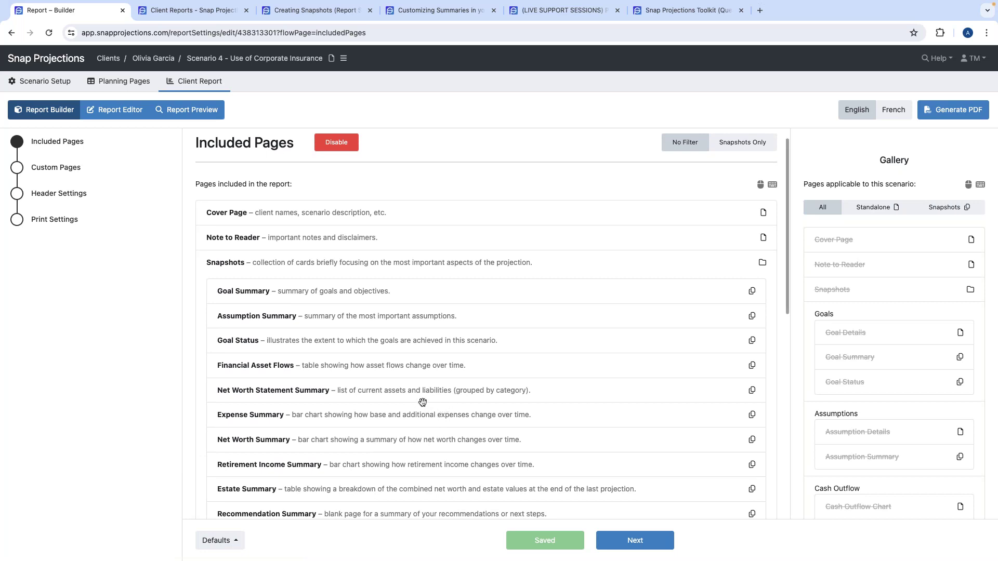
{"action": "scroll", "coordinate": [423, 402], "scroll_direction": "down", "scroll_amount": 2}
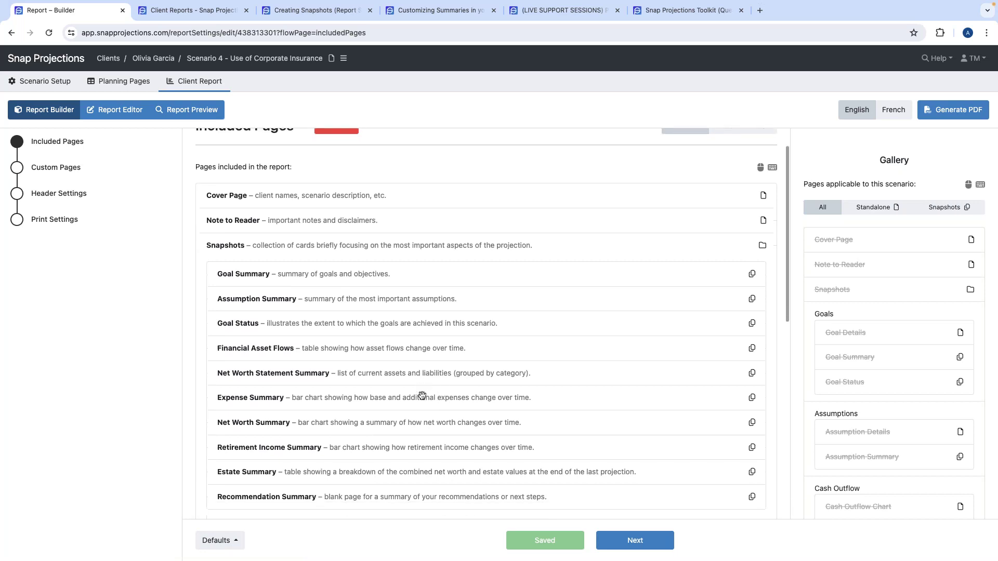
{"action": "scroll", "coordinate": [432, 356], "scroll_direction": "up", "scroll_amount": 3}
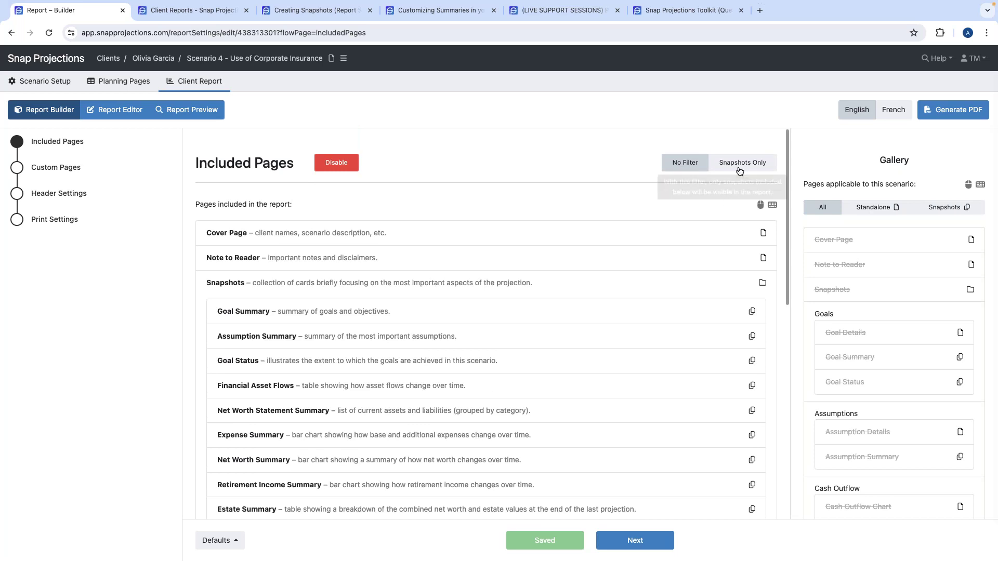
{"action": "mouse_move", "coordinate": [980, 187]}
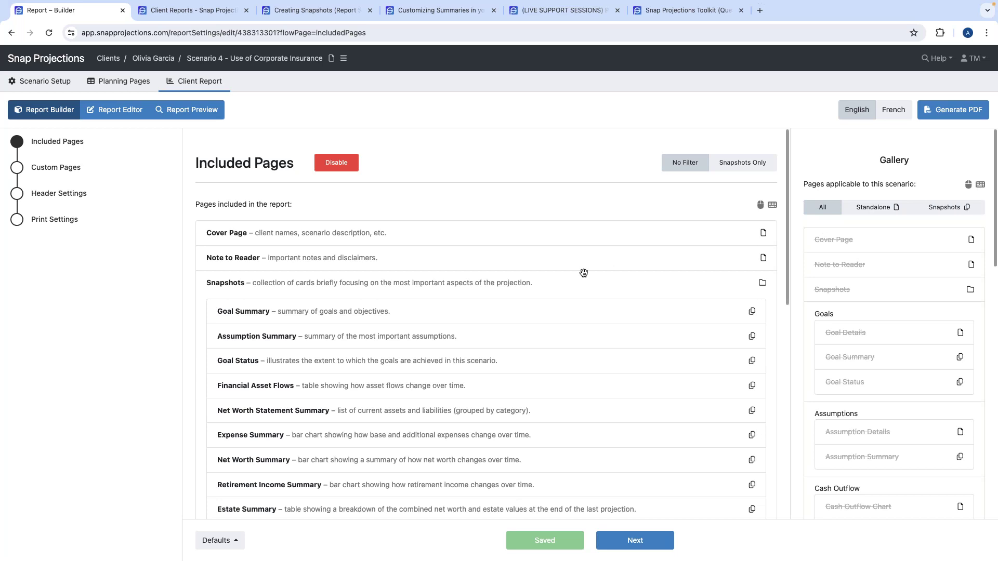
{"action": "scroll", "coordinate": [583, 273], "scroll_direction": "down", "scroll_amount": 1}
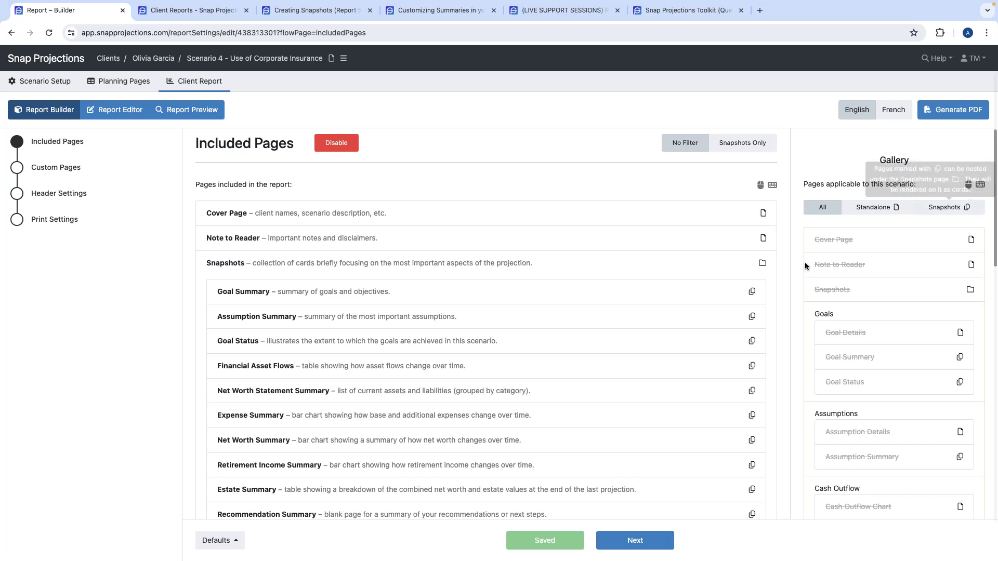
{"action": "scroll", "coordinate": [321, 362], "scroll_direction": "up", "scroll_amount": 1}
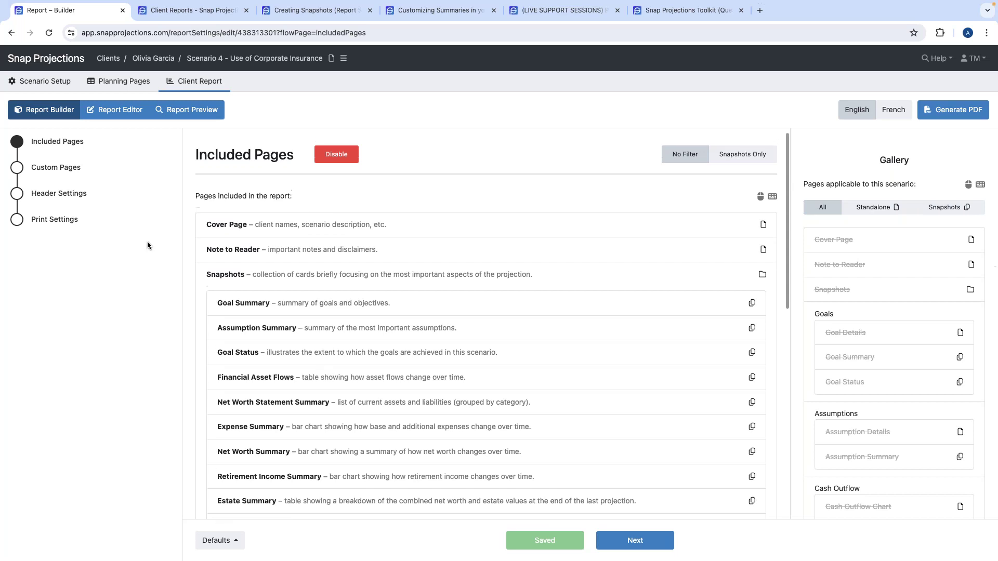
Step: Compare the Sustainable Spending recommendation on the planning pages with the bullets on the client report's Goal Status page
{"action": "left_click", "coordinate": [128, 87]}
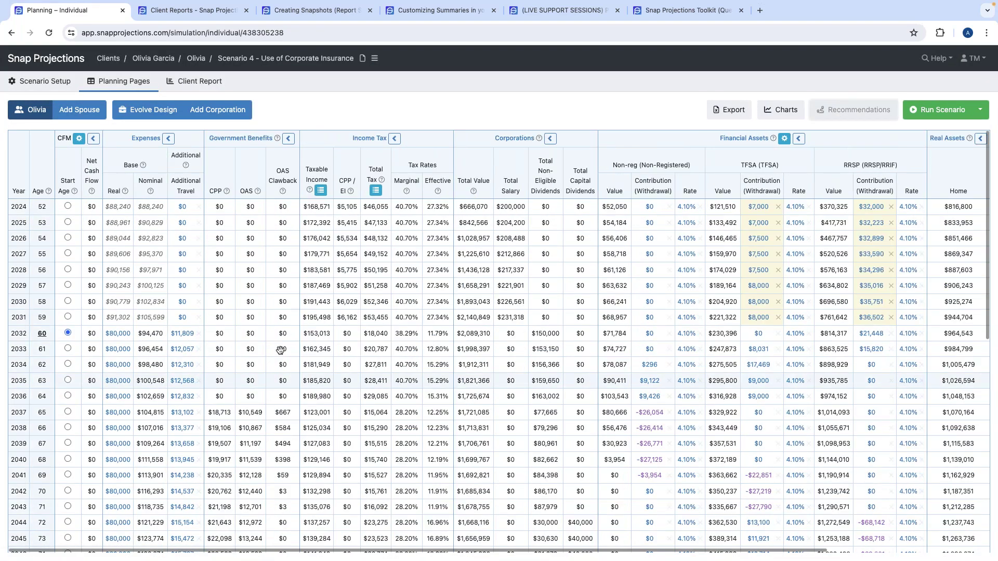
{"action": "left_click", "coordinate": [837, 113]}
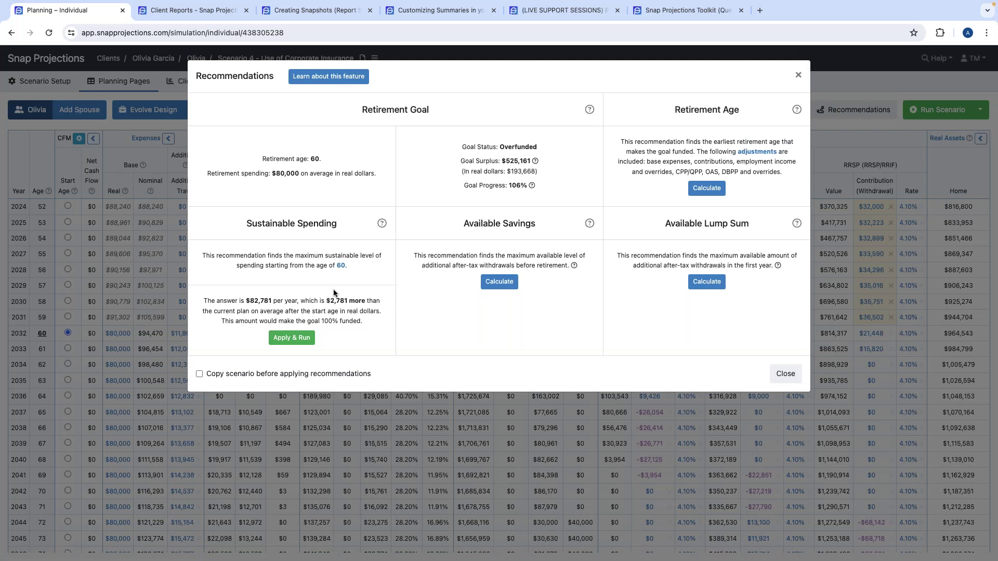
{"action": "left_click", "coordinate": [777, 374]}
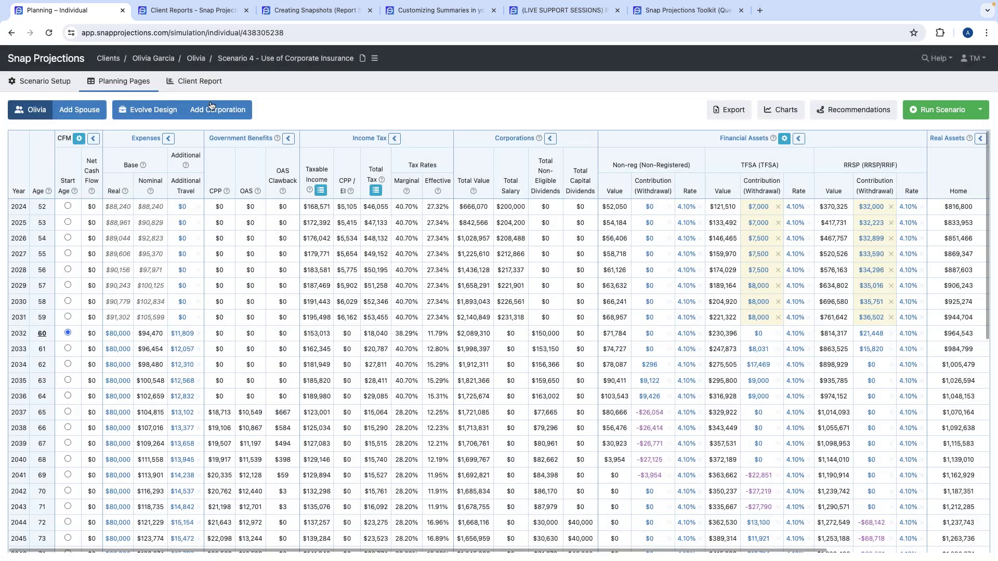
{"action": "left_click", "coordinate": [197, 81]}
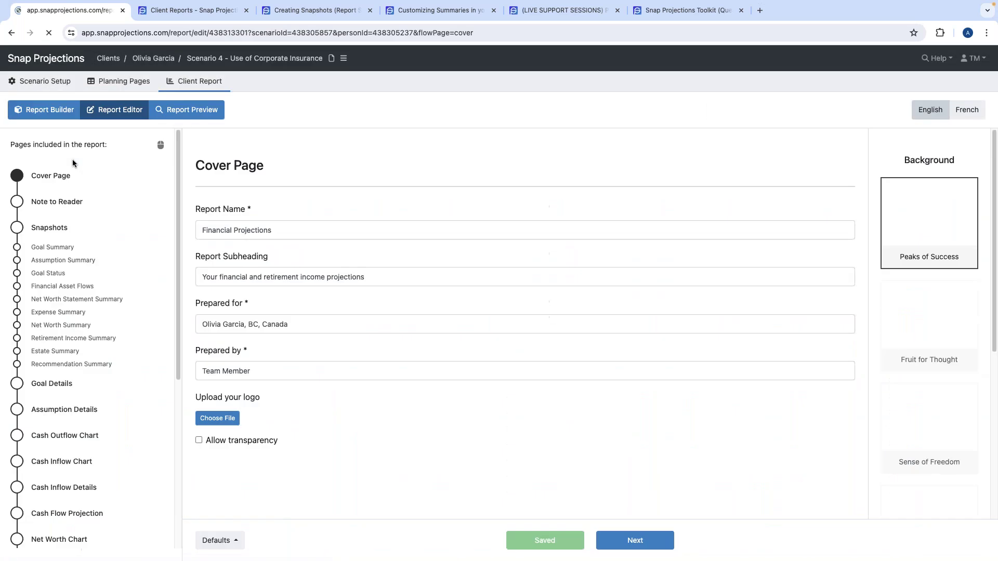
{"action": "left_click", "coordinate": [48, 274]}
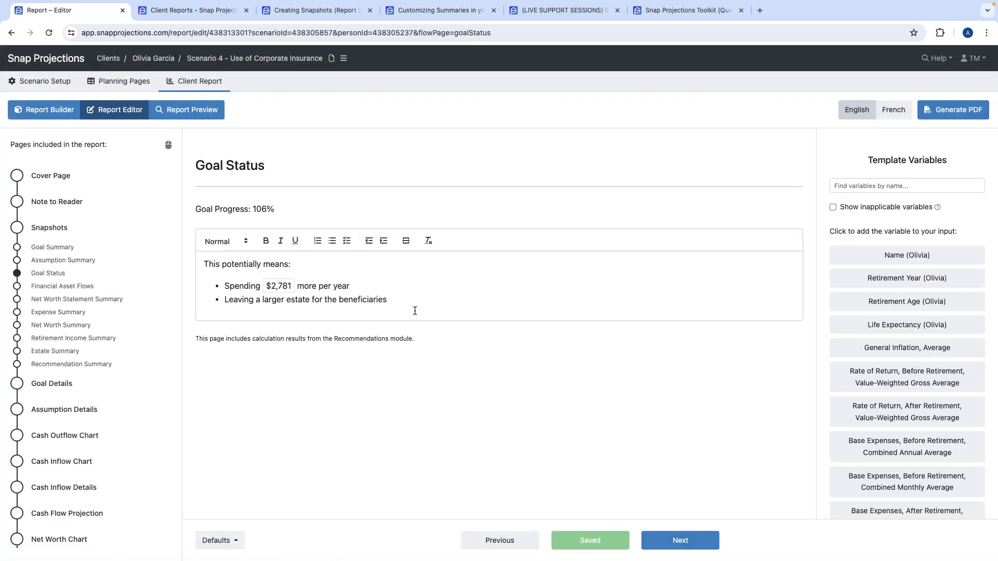
{"action": "left_click", "coordinate": [29, 115]}
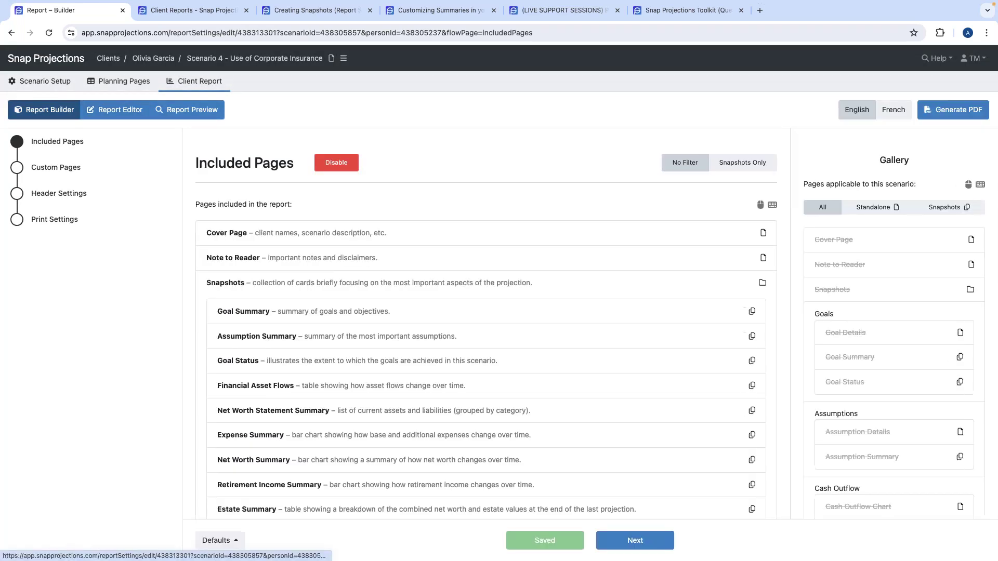
Step: Calculate the Retirement Age recommendation for the scenario from the planning pages without applying it
{"action": "left_click", "coordinate": [124, 81]}
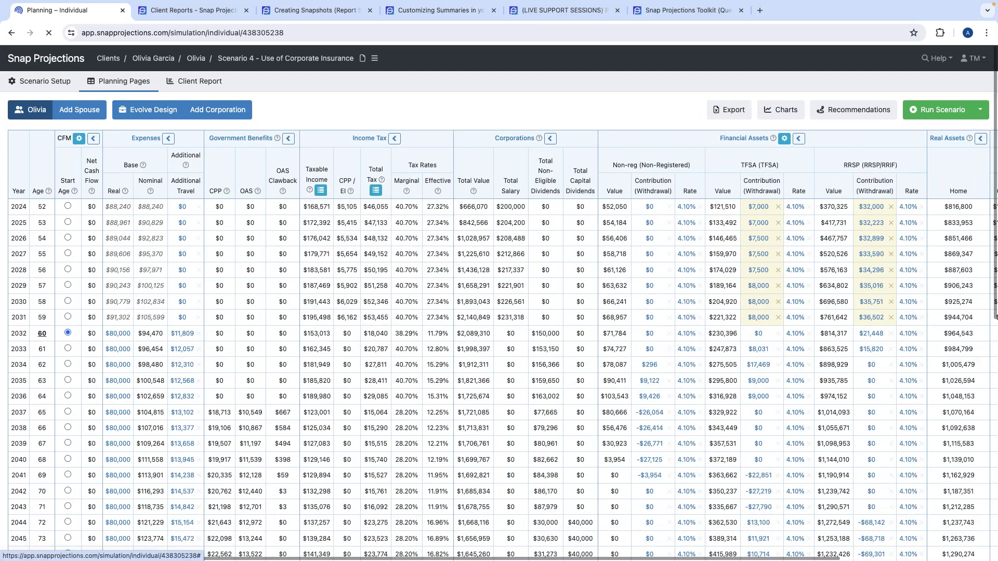
{"action": "left_click", "coordinate": [853, 109]}
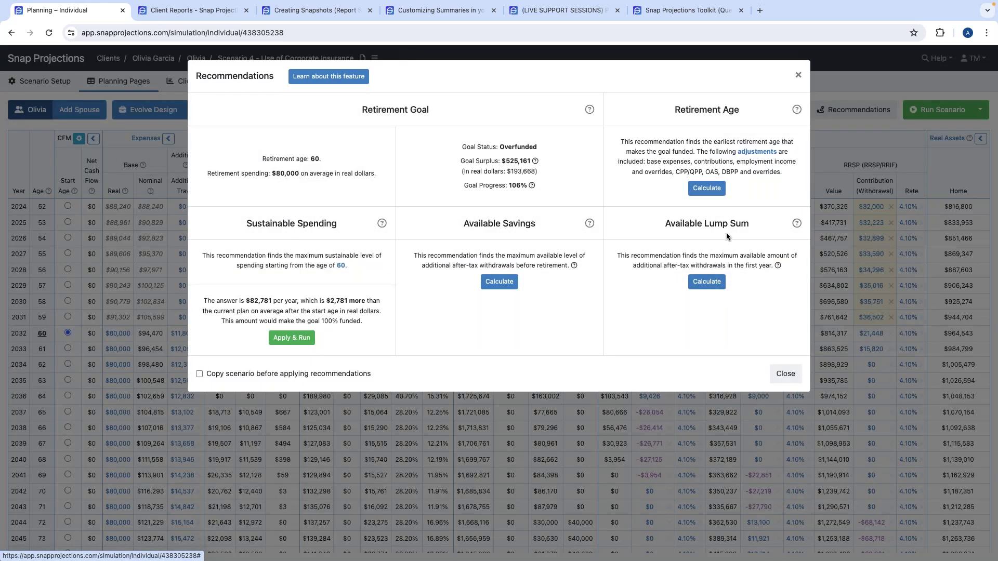
{"action": "left_click", "coordinate": [707, 188]}
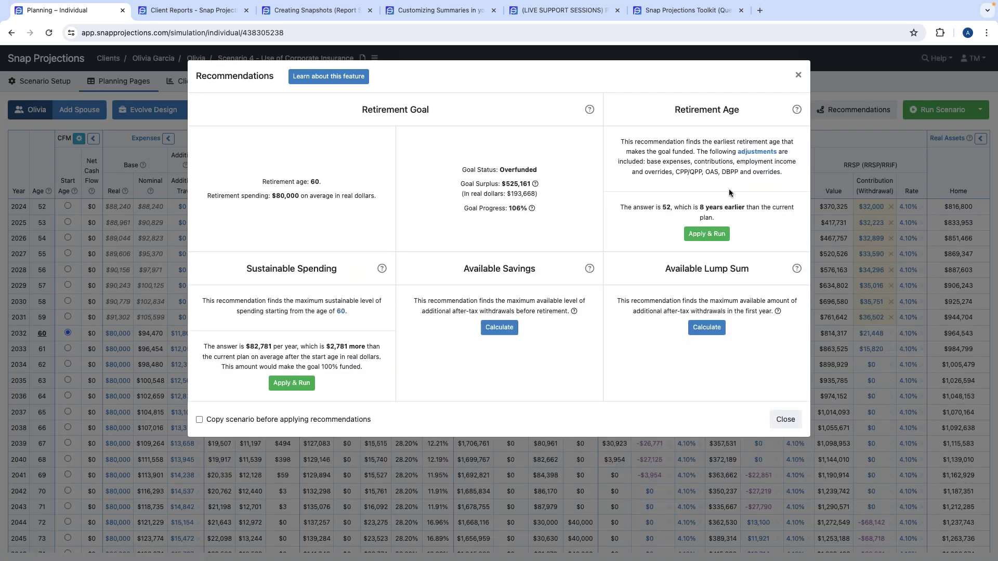
{"action": "left_click", "coordinate": [786, 421]}
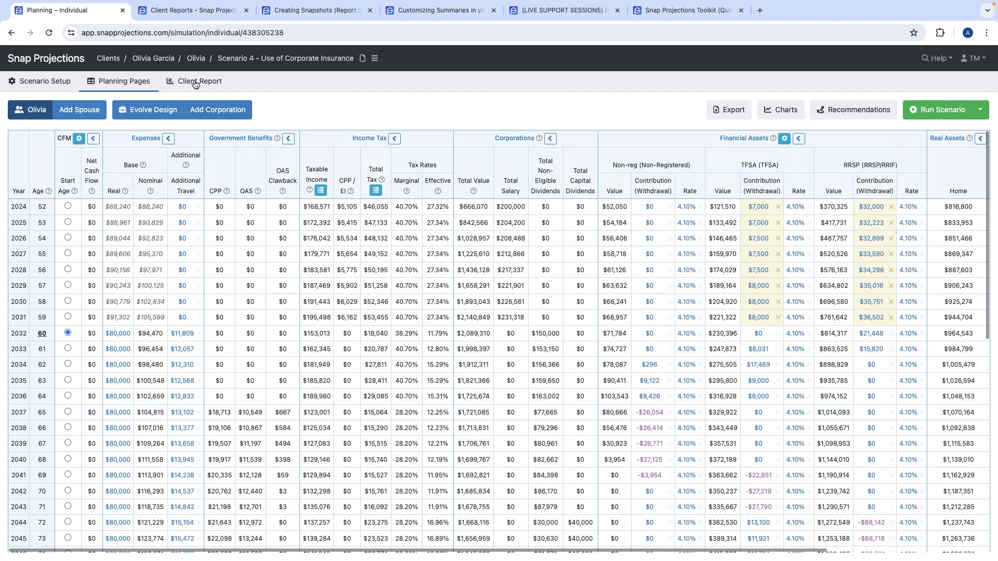
Step: Check the calculated recommendations on the planning pages against the text of the report's Goal Status page
{"action": "left_click", "coordinate": [195, 82]}
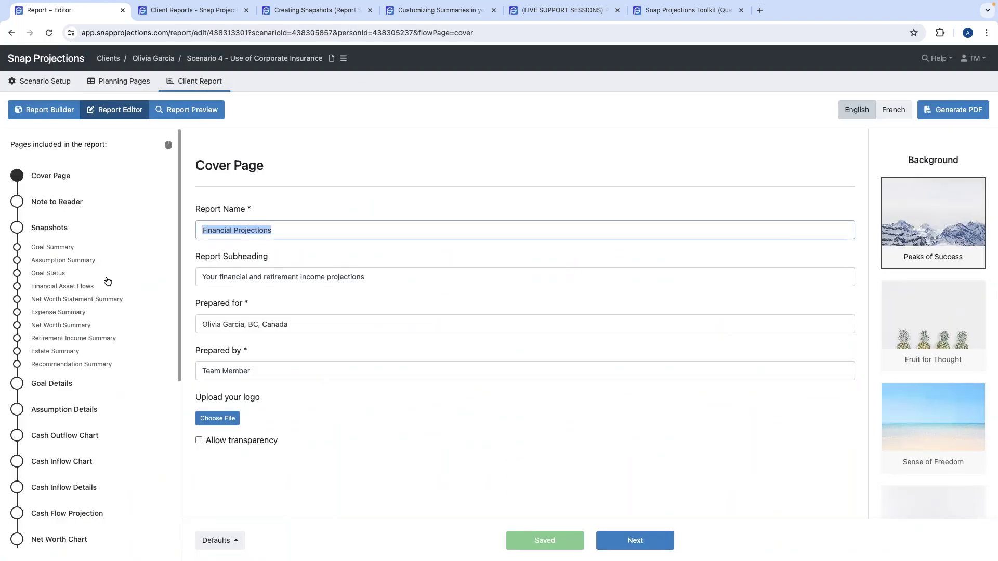
{"action": "left_click", "coordinate": [57, 273]}
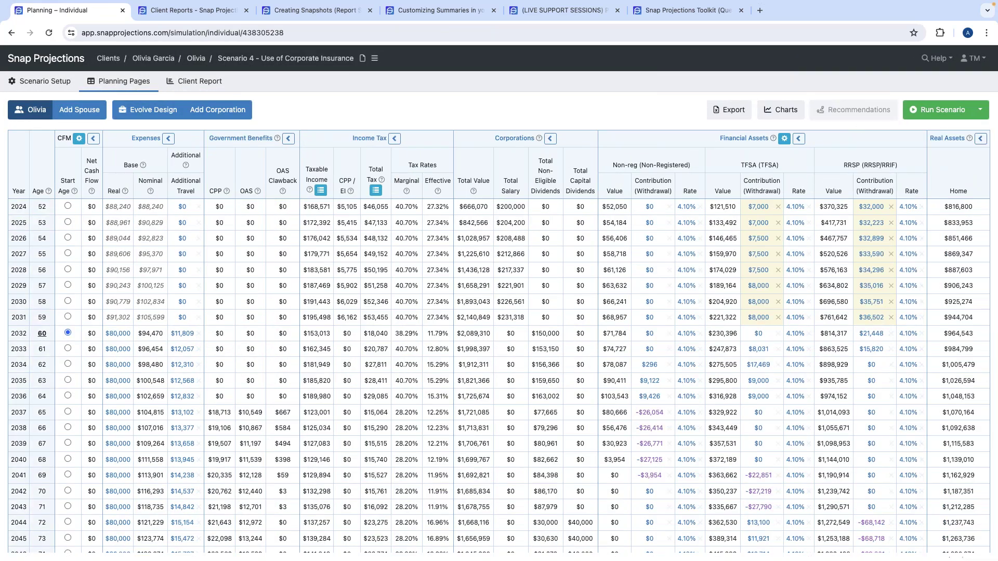
{"action": "left_click", "coordinate": [856, 111]}
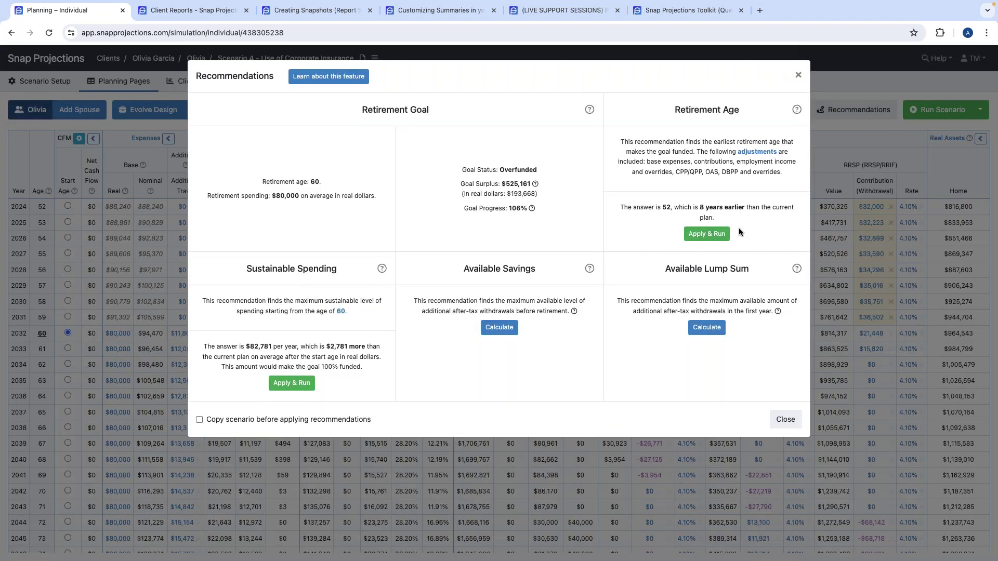
{"action": "left_click", "coordinate": [786, 419]}
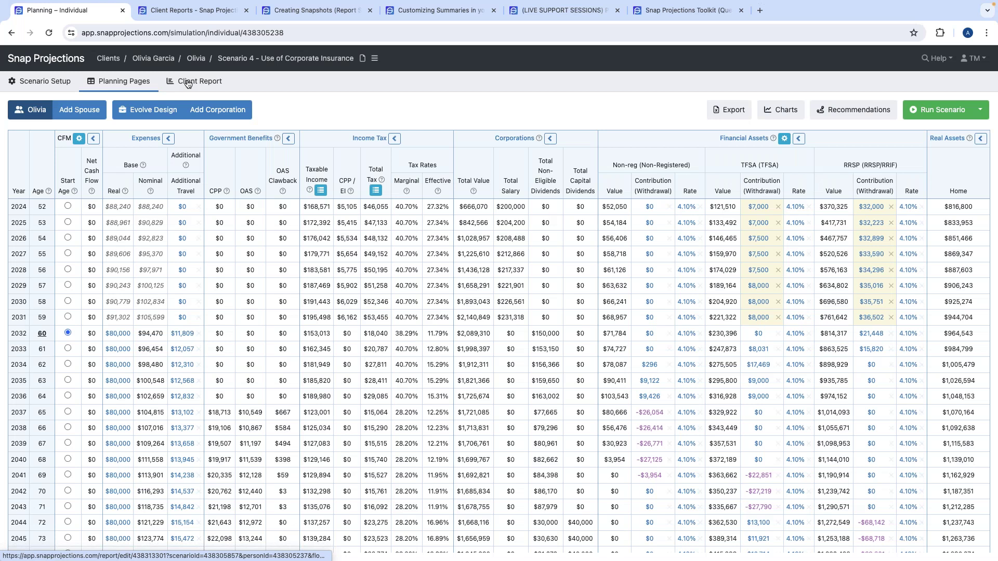
{"action": "left_click", "coordinate": [188, 82]}
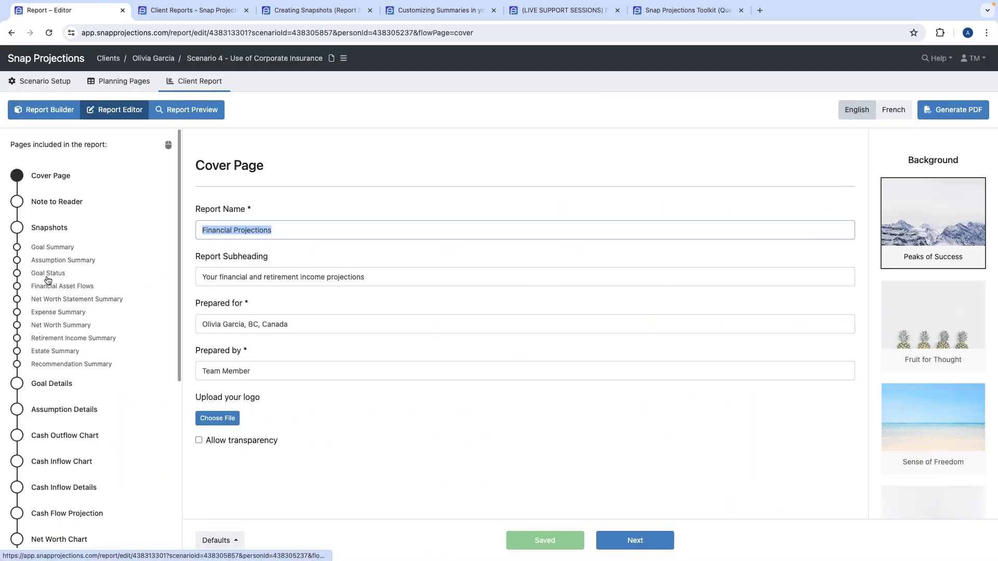
{"action": "left_click", "coordinate": [48, 275]}
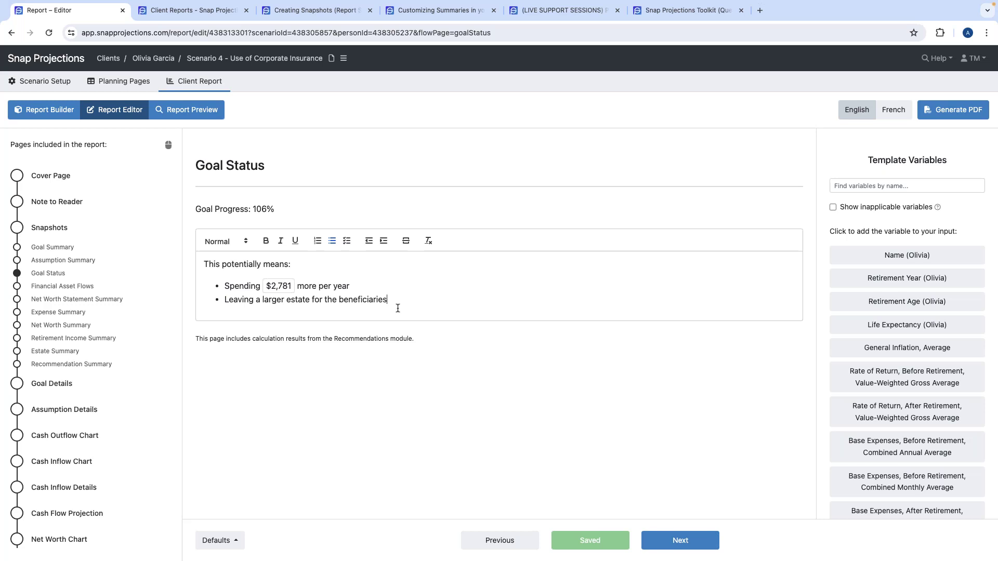
Step: Delete the bullet about leaving a larger estate for the beneficiaries from the Goal Status text
{"action": "key", "text": "BackSpace"}
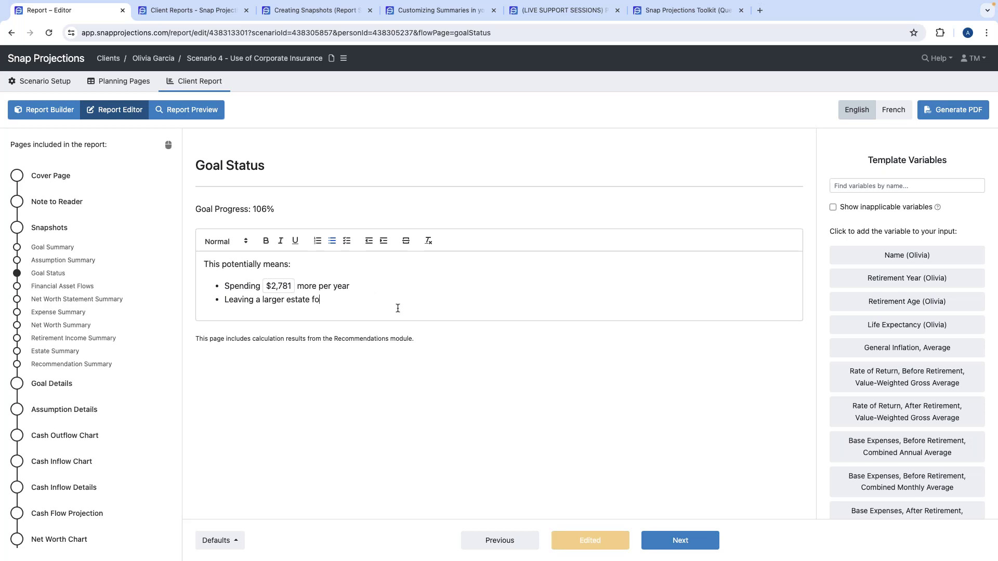
{"action": "key", "text": "BackSpace"}
{"action": "key", "text": "BackSpace"}
{"action": "key", "text": "BackSpace"}
{"action": "key", "text": "BackSpace"}
{"action": "key", "text": "BackSpace"}
{"action": "key", "text": "BackSpace"}
{"action": "key", "text": "BackSpace"}
{"action": "key", "text": "BackSpace"}
{"action": "key", "text": "BackSpace"}
{"action": "key", "text": "BackSpace"}
{"action": "key", "text": "BackSpace"}
{"action": "key", "text": "BackSpace"}
Step: Reset the Goal Status page to its original settings
{"action": "left_click", "coordinate": [218, 540]}
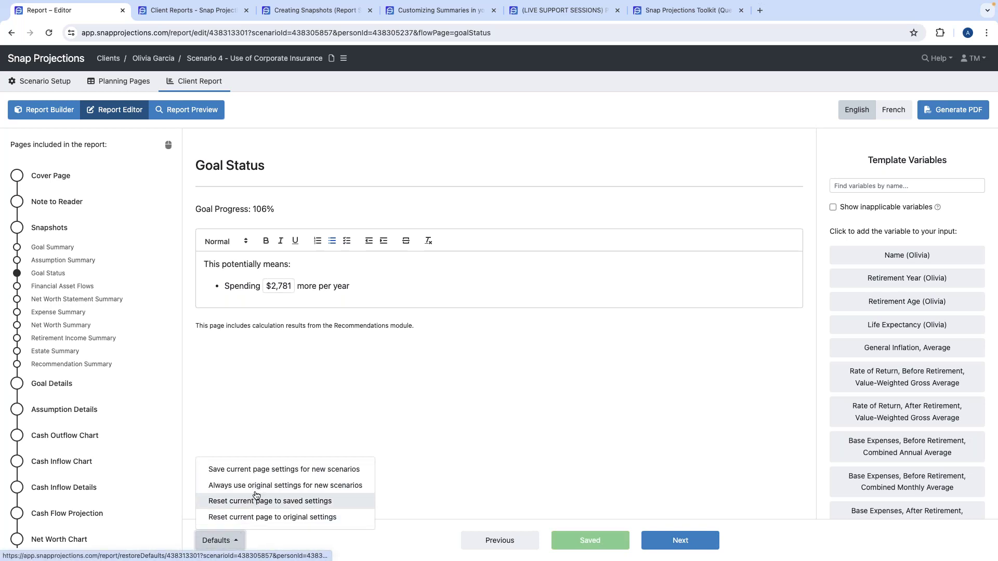
{"action": "left_click", "coordinate": [264, 517]}
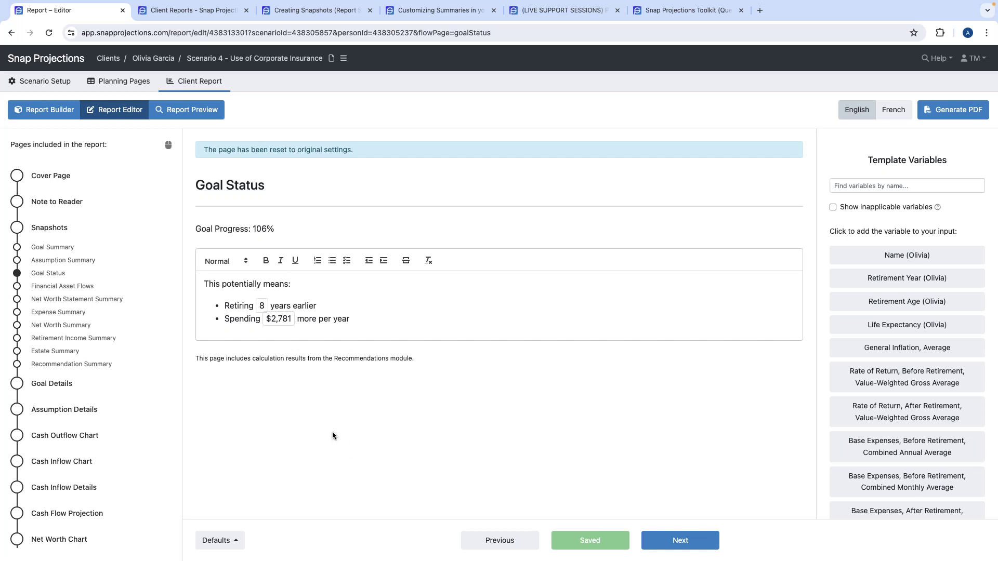
Step: Reorder the included pages so Net Worth Projection and Cash Flow Projection directly follow Cash Outflow Chart
{"action": "left_click", "coordinate": [44, 110]}
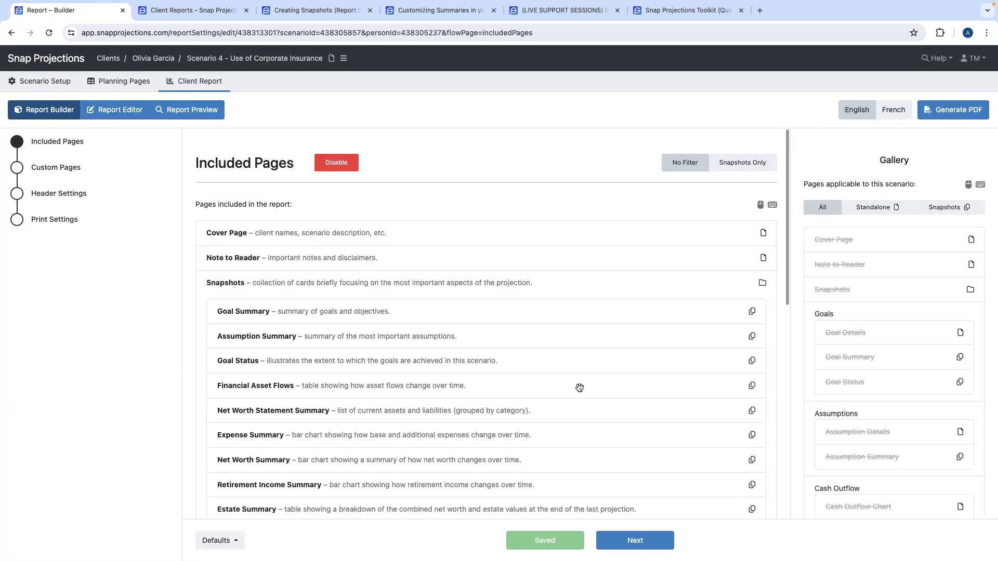
{"action": "scroll", "coordinate": [579, 388], "scroll_direction": "down", "scroll_amount": 1}
{"action": "scroll", "coordinate": [582, 389], "scroll_direction": "down", "scroll_amount": 5}
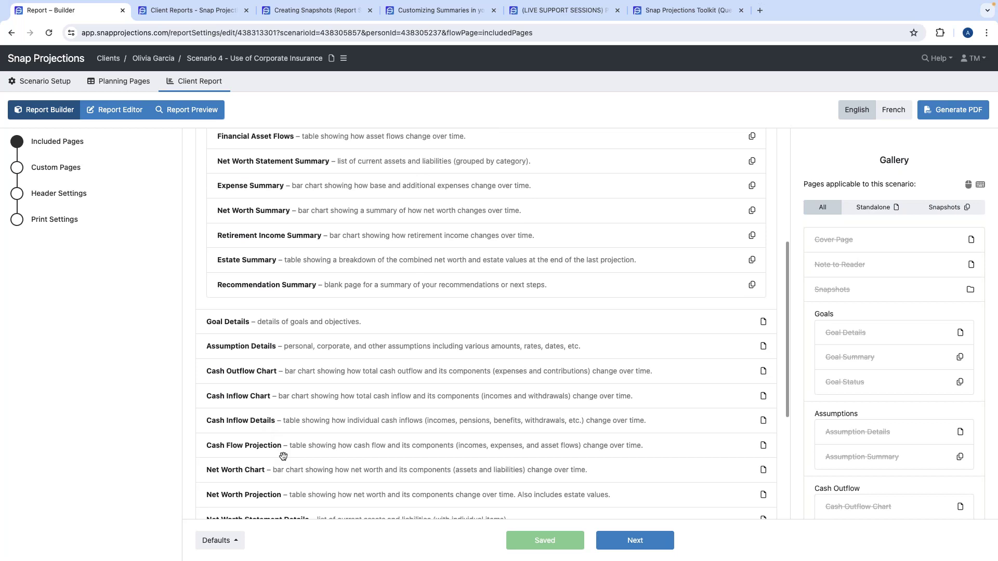
{"action": "left_click_drag", "start_coordinate": [297, 450], "coordinate": [300, 396]}
{"action": "left_click_drag", "start_coordinate": [307, 495], "coordinate": [323, 402]}
{"action": "left_click", "coordinate": [597, 543]}
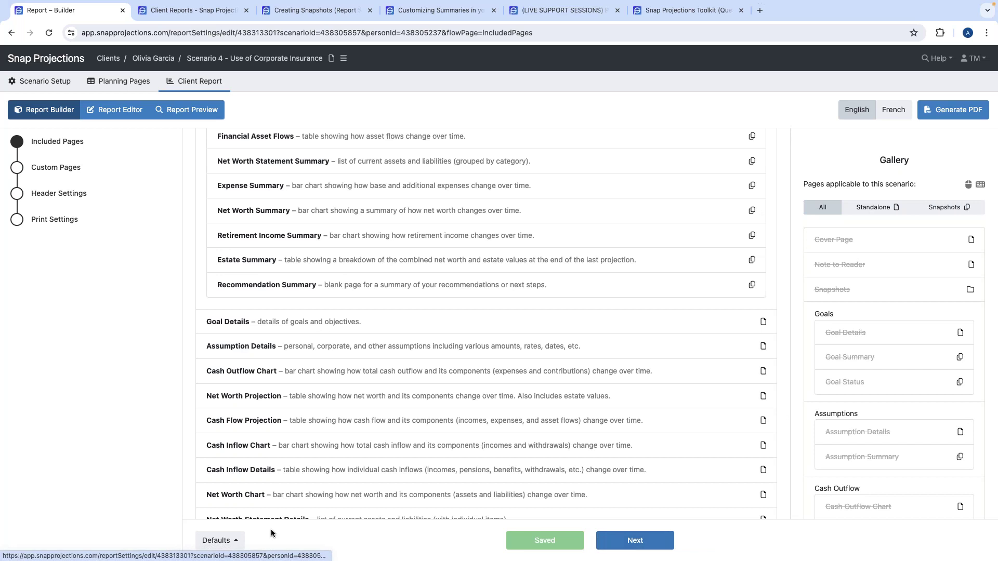
Step: Save the current Included Pages settings, with their page selection and order, as the default for new scenarios
{"action": "left_click", "coordinate": [218, 542]}
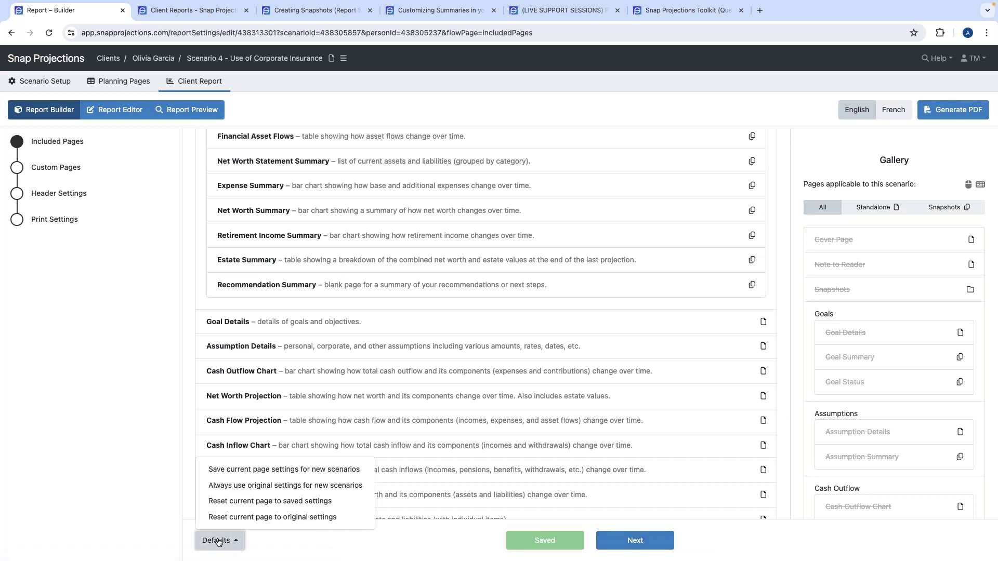
{"action": "left_click", "coordinate": [235, 470]}
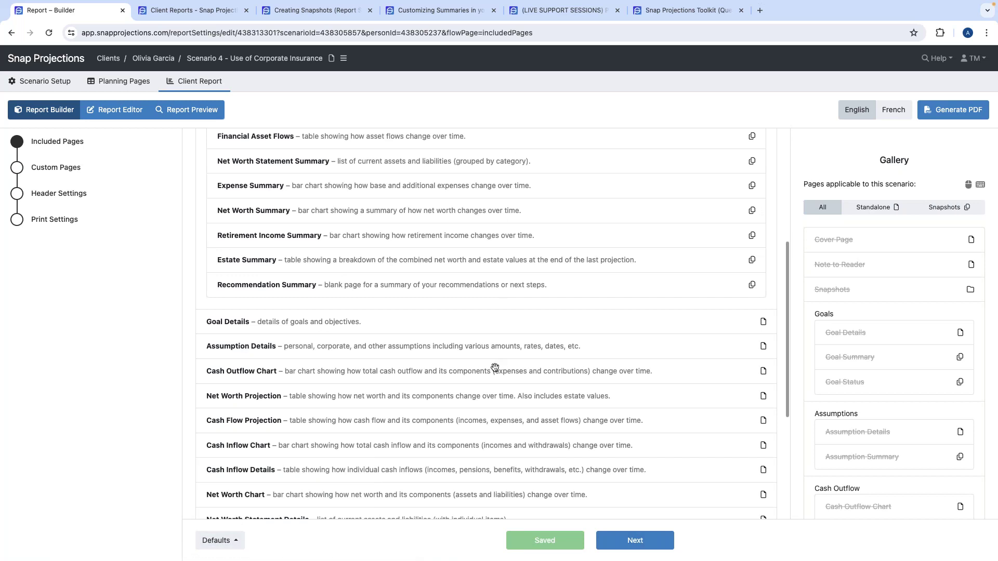
{"action": "scroll", "coordinate": [494, 368], "scroll_direction": "up", "scroll_amount": 3}
{"action": "scroll", "coordinate": [494, 368], "scroll_direction": "down", "scroll_amount": 8}
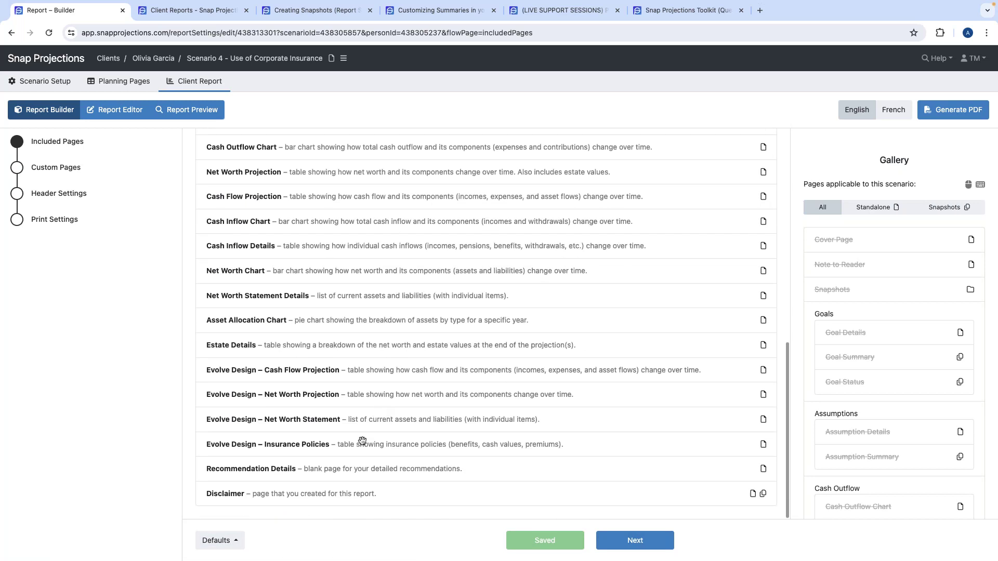
{"action": "left_click", "coordinate": [216, 540]}
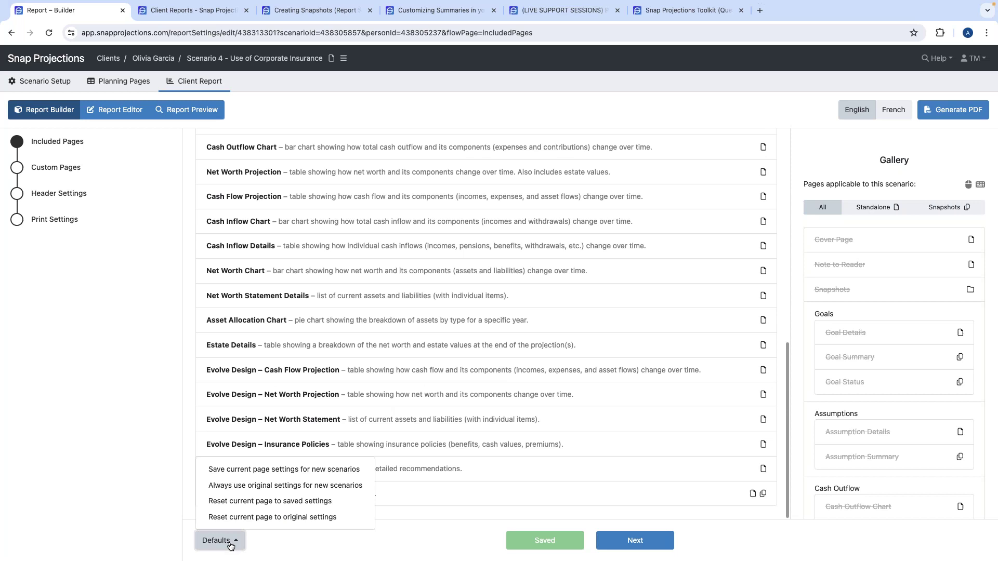
{"action": "left_click", "coordinate": [259, 471]}
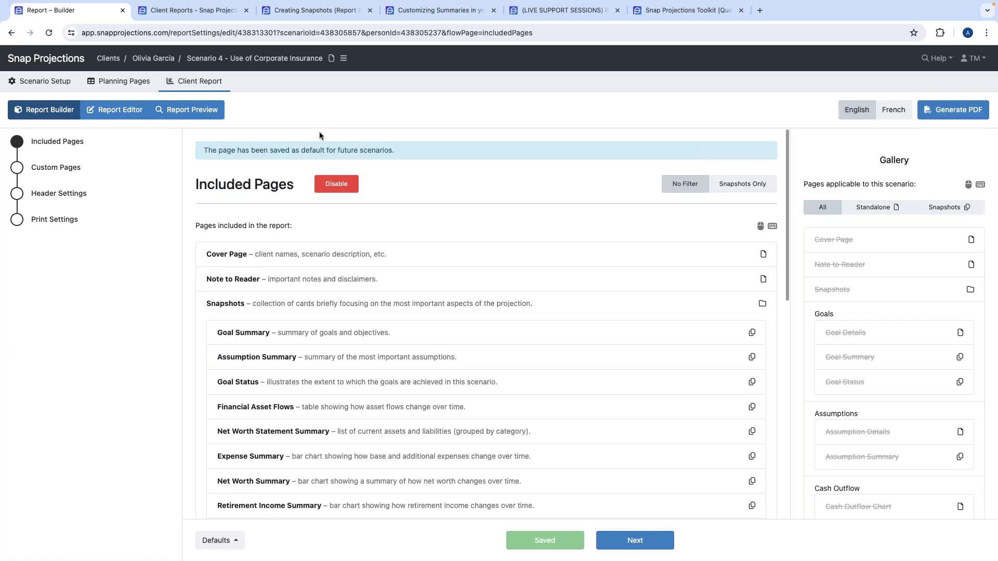
{"action": "scroll", "coordinate": [489, 373], "scroll_direction": "down", "scroll_amount": 6}
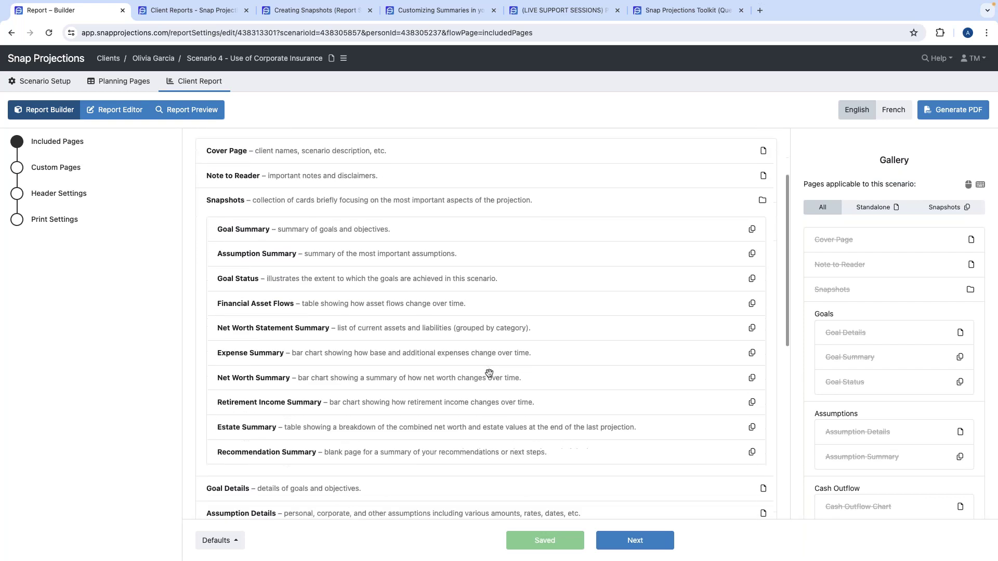
{"action": "scroll", "coordinate": [489, 373], "scroll_direction": "up", "scroll_amount": 6}
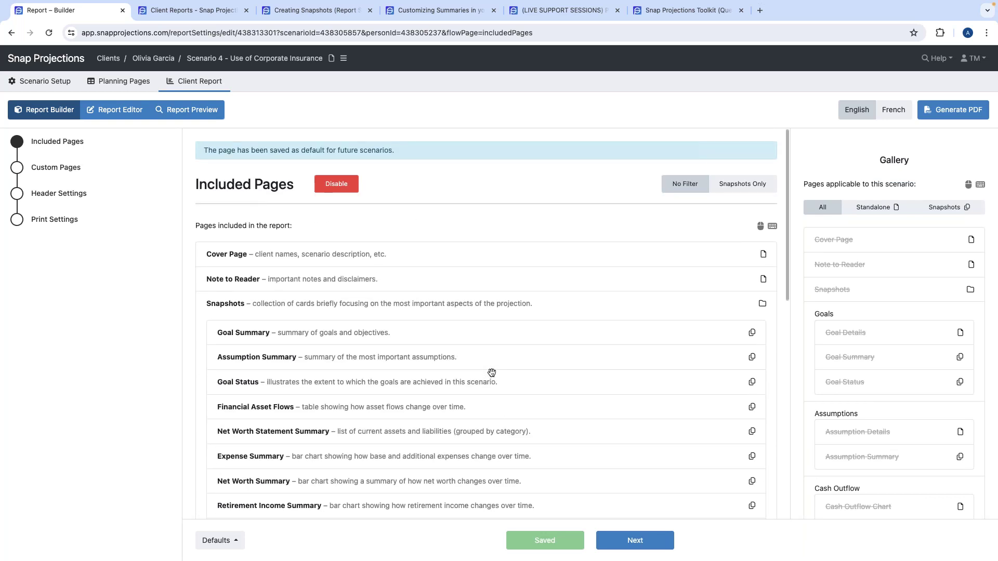
{"action": "scroll", "coordinate": [458, 322], "scroll_direction": "down", "scroll_amount": 1}
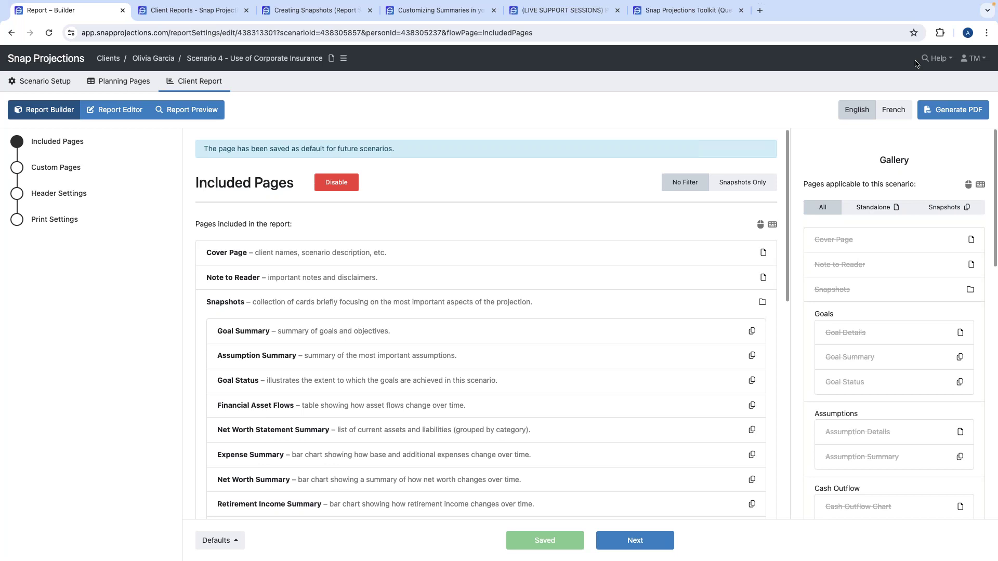
Step: Switch to the Live Support Sessions help article and view the upcoming drop-in sessions focused on Snapshots
{"action": "left_click", "coordinate": [538, 15]}
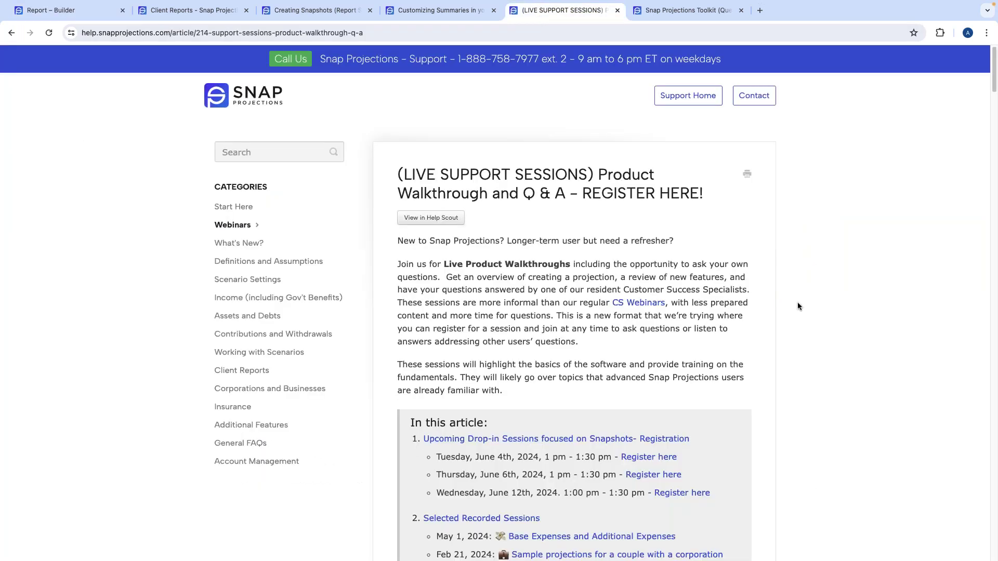
{"action": "scroll", "coordinate": [816, 321], "scroll_direction": "down", "scroll_amount": 1}
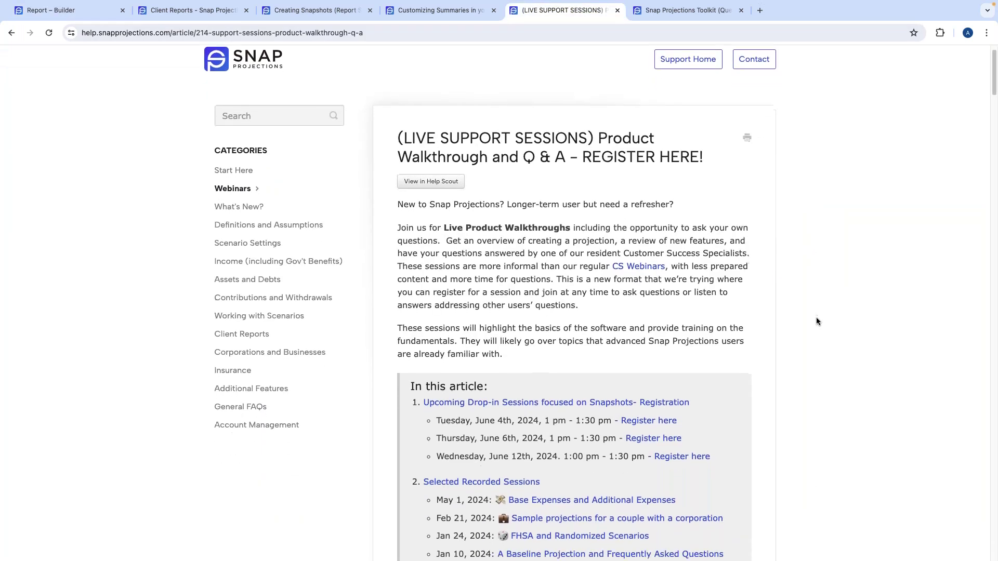